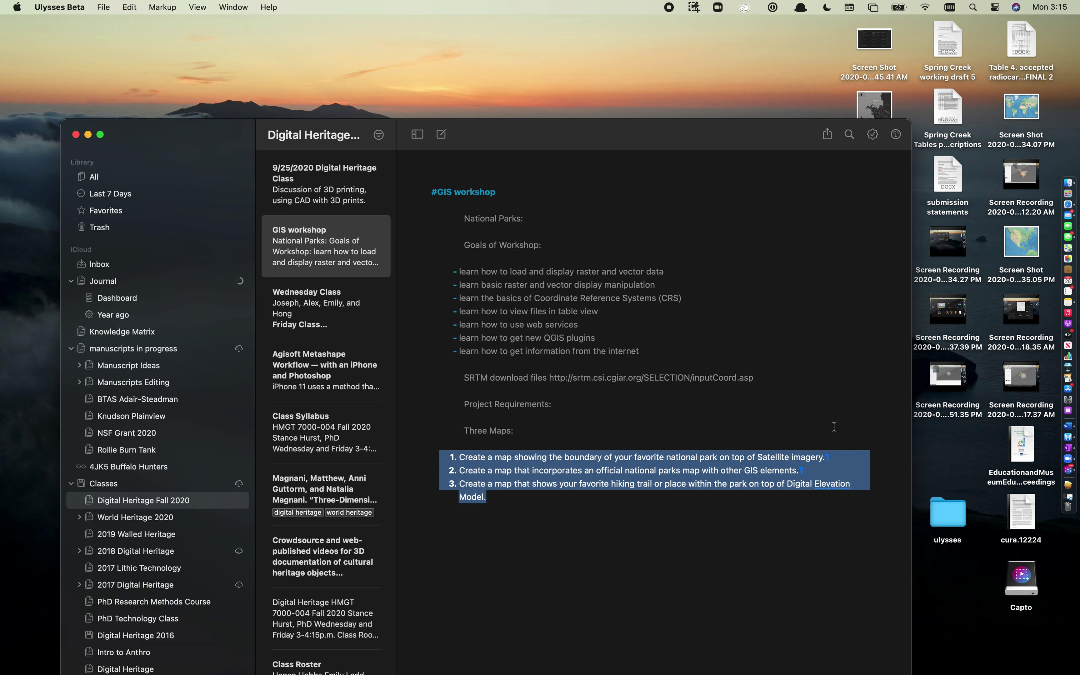
Switch to Safari and search the web for "national park boundary shapefile"
{"action": "left_click", "coordinate": [1068, 205]}
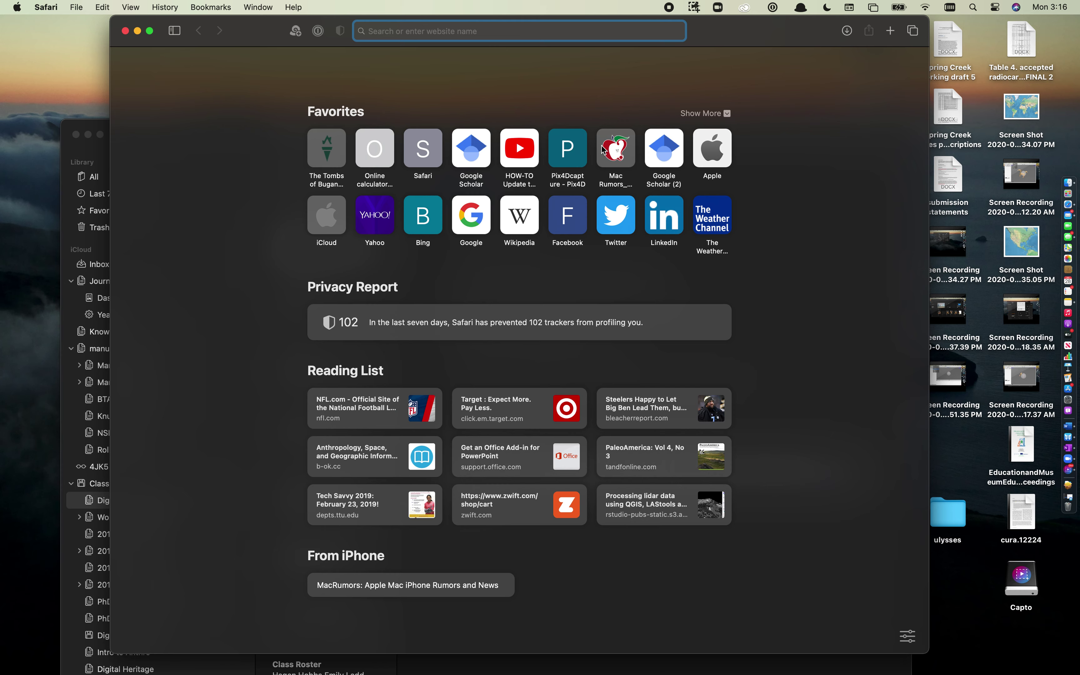
{"action": "type", "text": "na"}
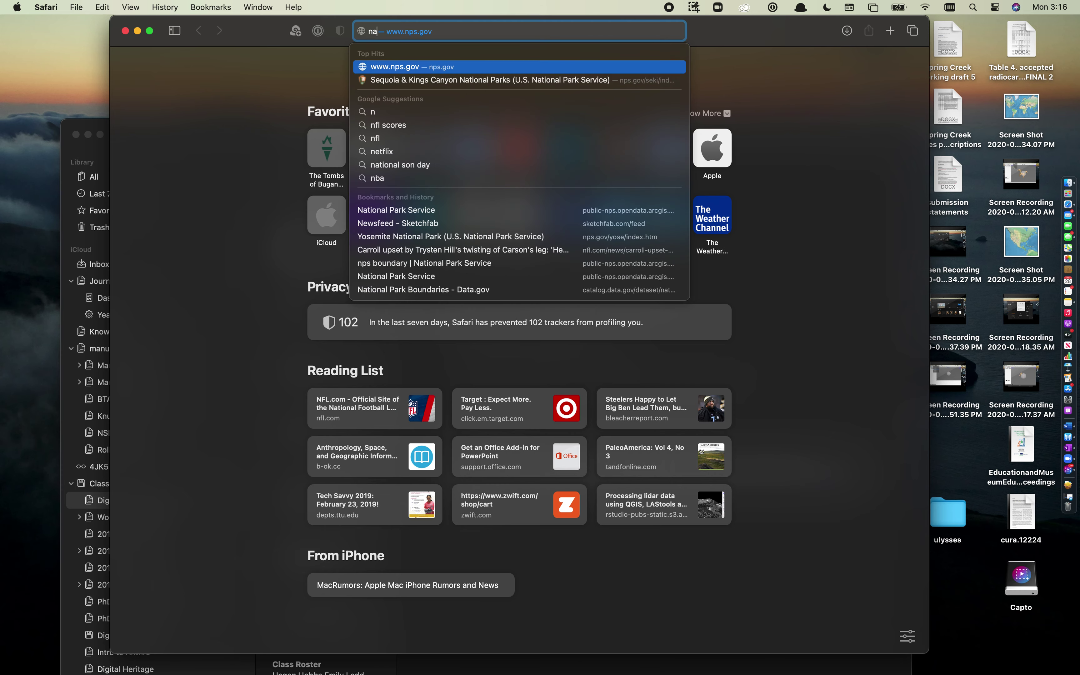
{"action": "type", "text": "tional park "}
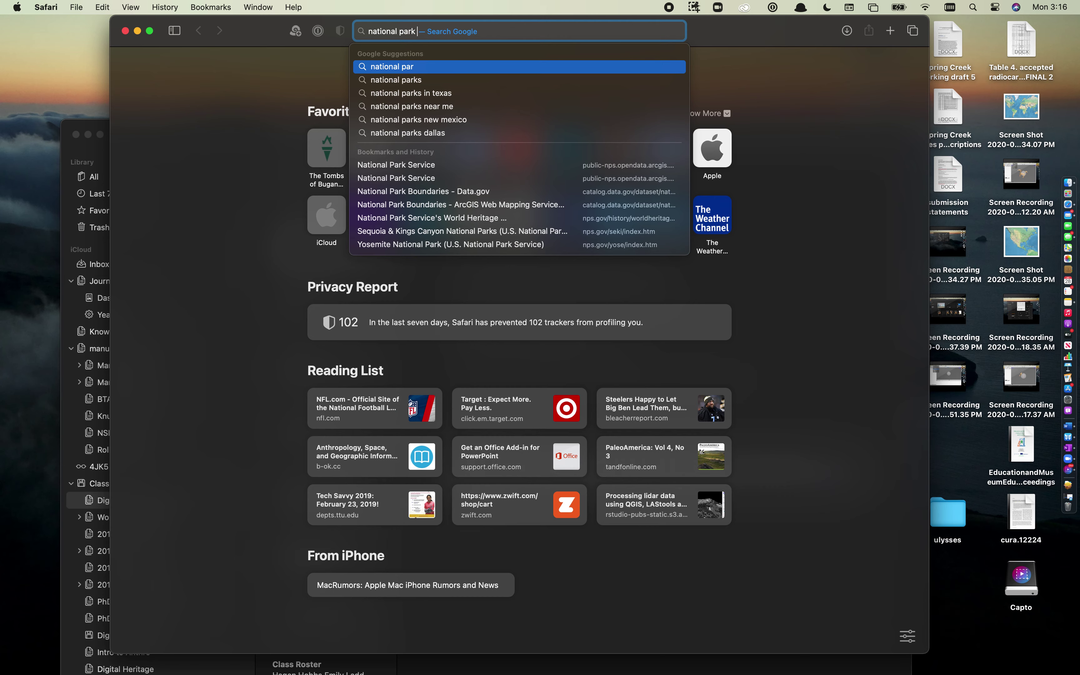
{"action": "type", "text": "boundary shapefile"}
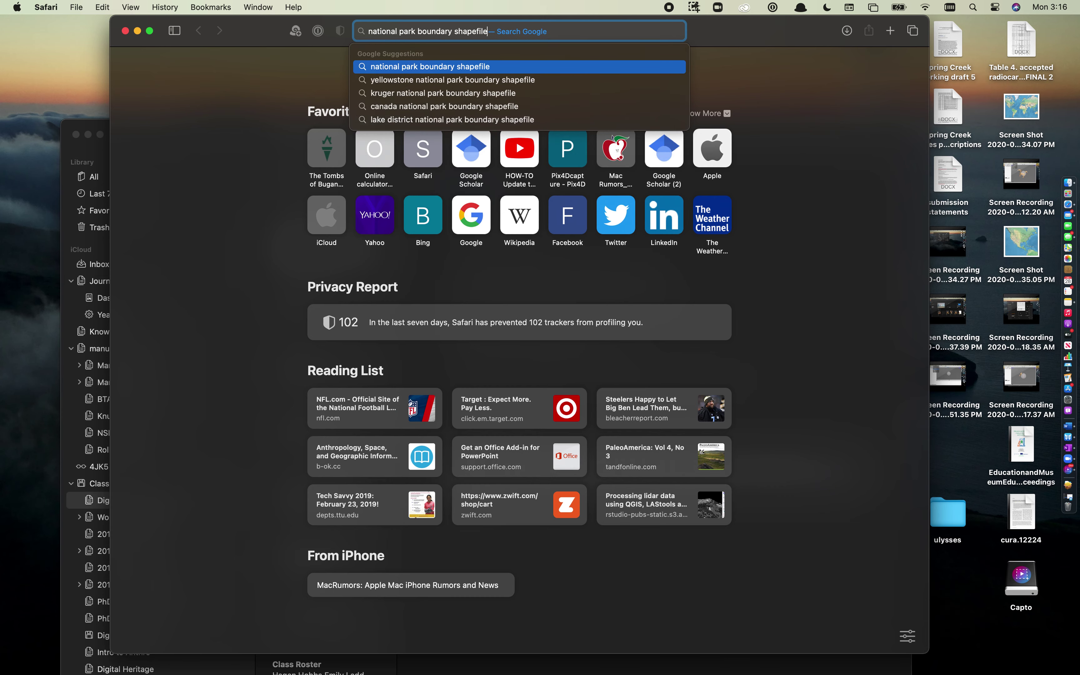
{"action": "key", "text": "Return"}
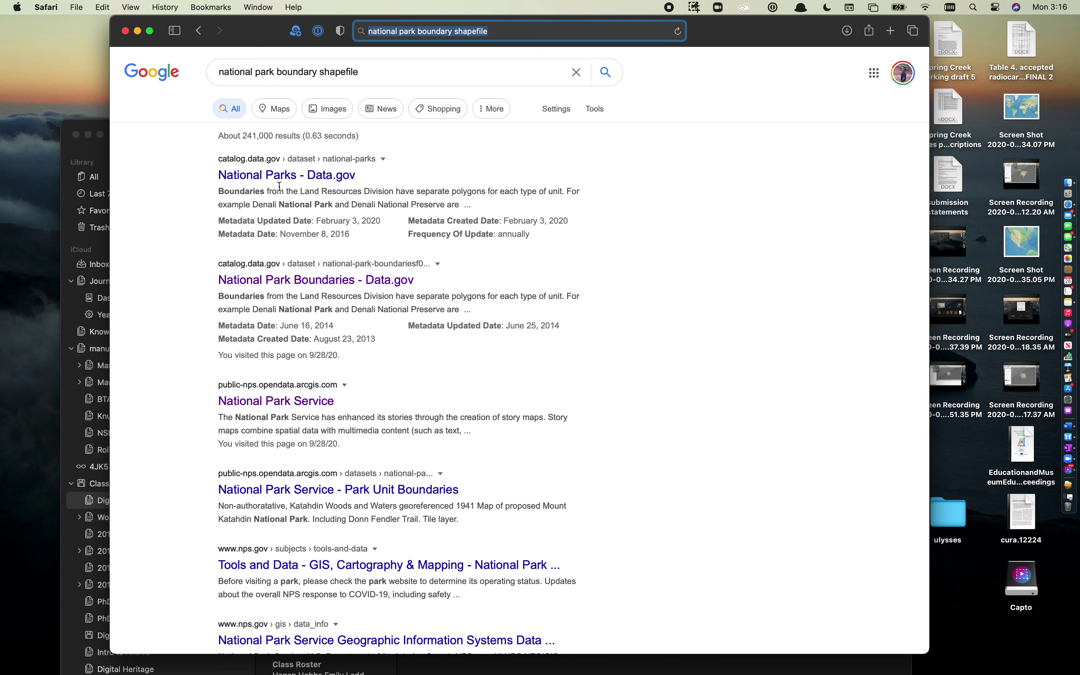
Open the National Park Boundaries result on Data.gov and examine the file formats offered for download
{"action": "left_click", "coordinate": [269, 280]}
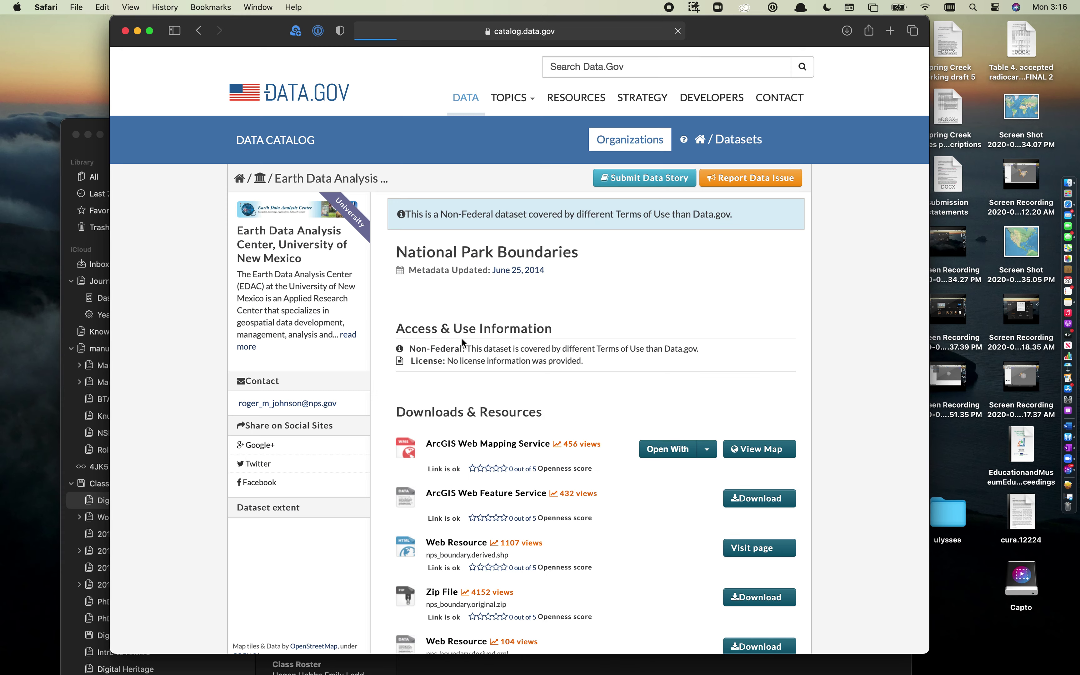
{"action": "scroll", "coordinate": [519, 427], "scroll_direction": "down", "scroll_amount": 5}
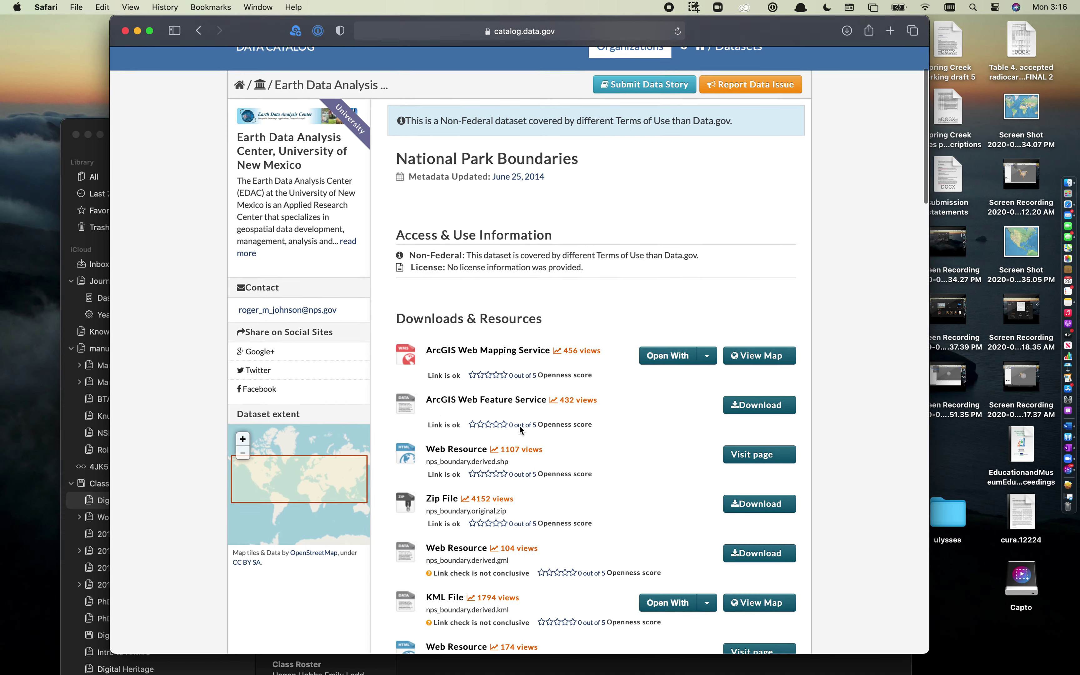
{"action": "scroll", "coordinate": [519, 424], "scroll_direction": "down", "scroll_amount": 8}
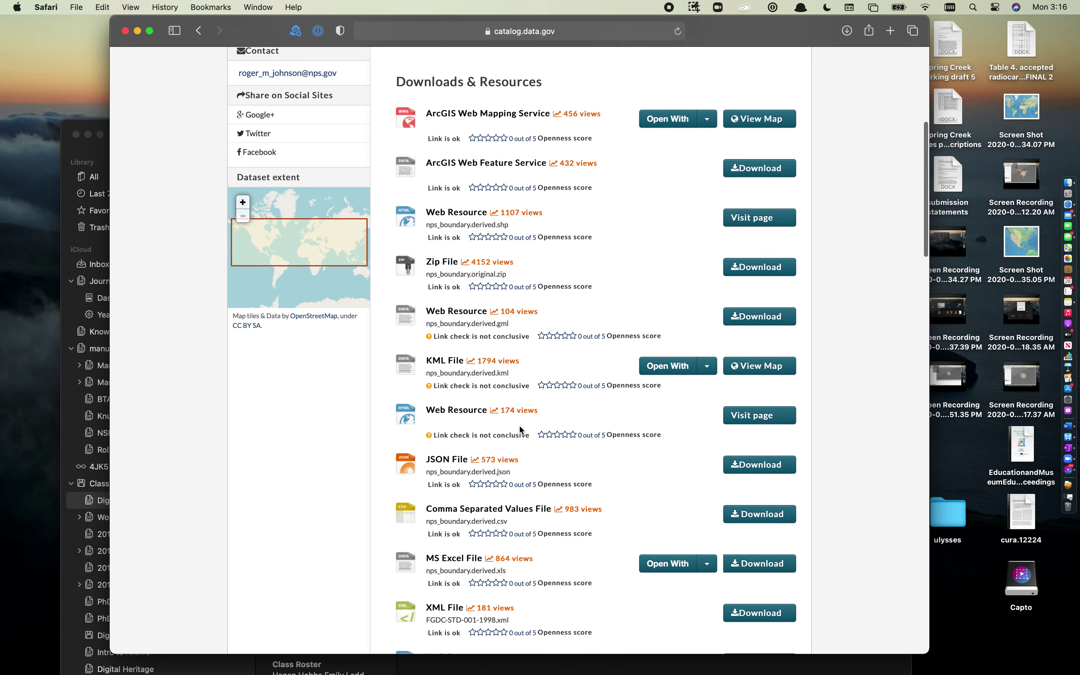
{"action": "scroll", "coordinate": [520, 426], "scroll_direction": "up", "scroll_amount": 2}
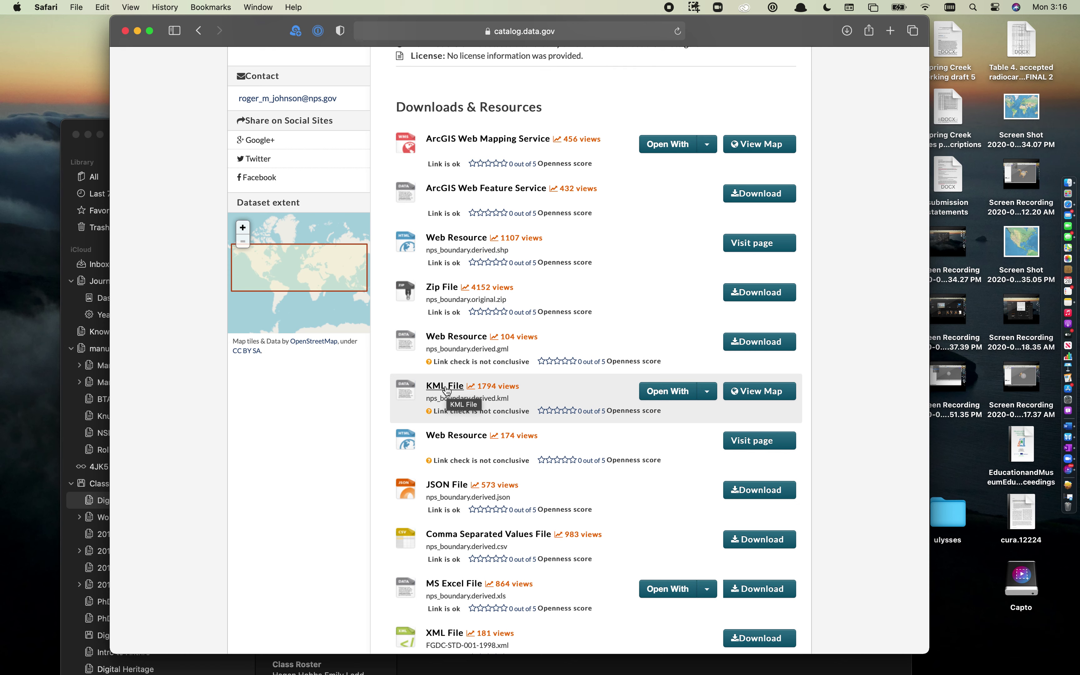
{"action": "scroll", "coordinate": [447, 390], "scroll_direction": "down", "scroll_amount": 1}
{"action": "scroll", "coordinate": [554, 380], "scroll_direction": "down", "scroll_amount": 3}
{"action": "scroll", "coordinate": [555, 380], "scroll_direction": "up", "scroll_amount": 5}
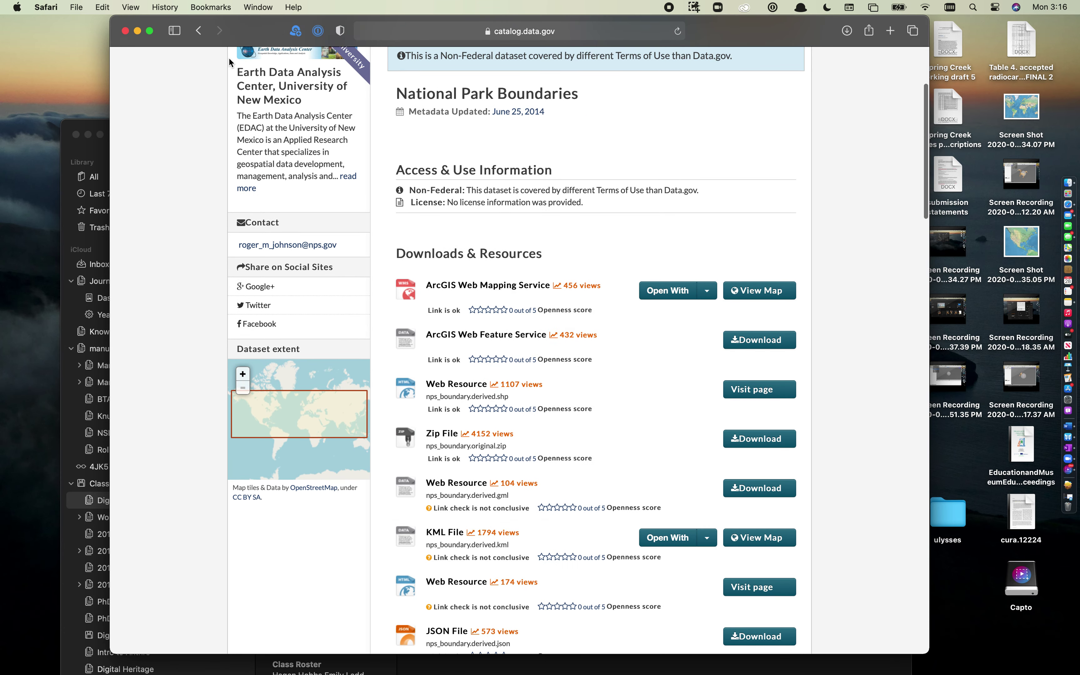
Go back to the search results, open the National Park Service open data site and look over its data categories
{"action": "left_click", "coordinate": [199, 30]}
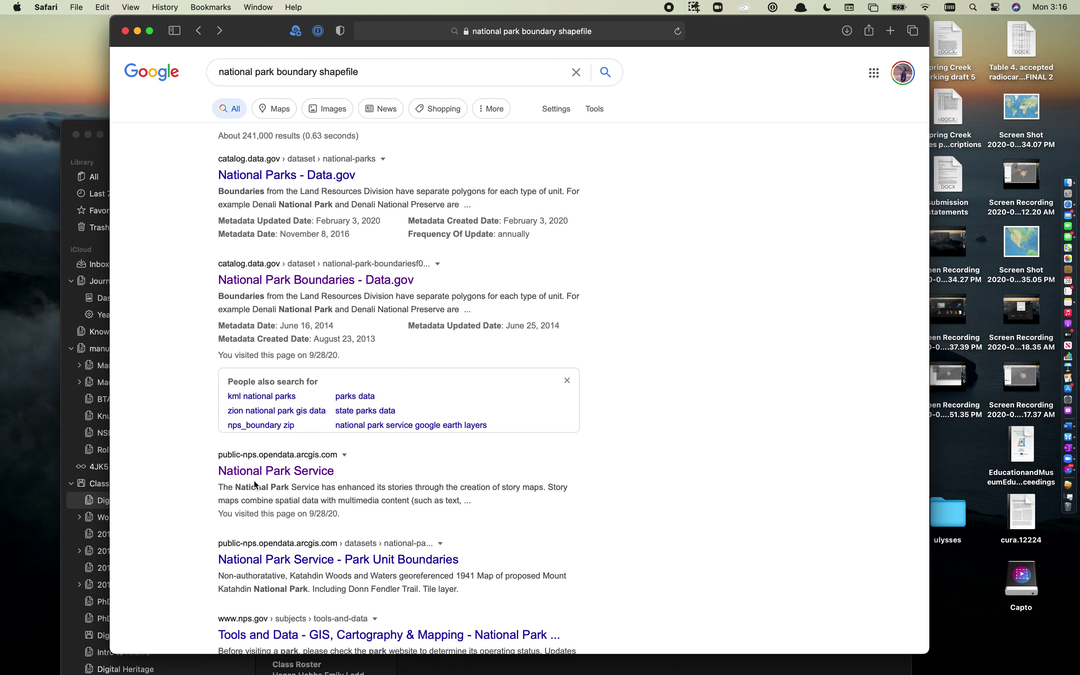
{"action": "left_click", "coordinate": [252, 471]}
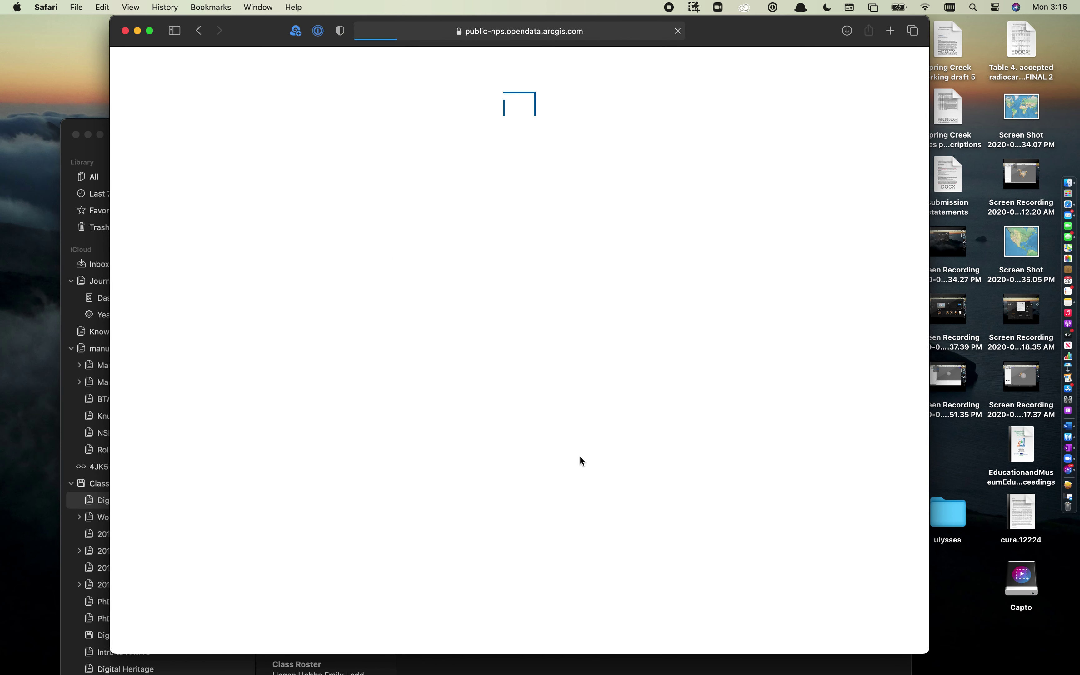
{"action": "scroll", "coordinate": [640, 414], "scroll_direction": "down", "scroll_amount": 1}
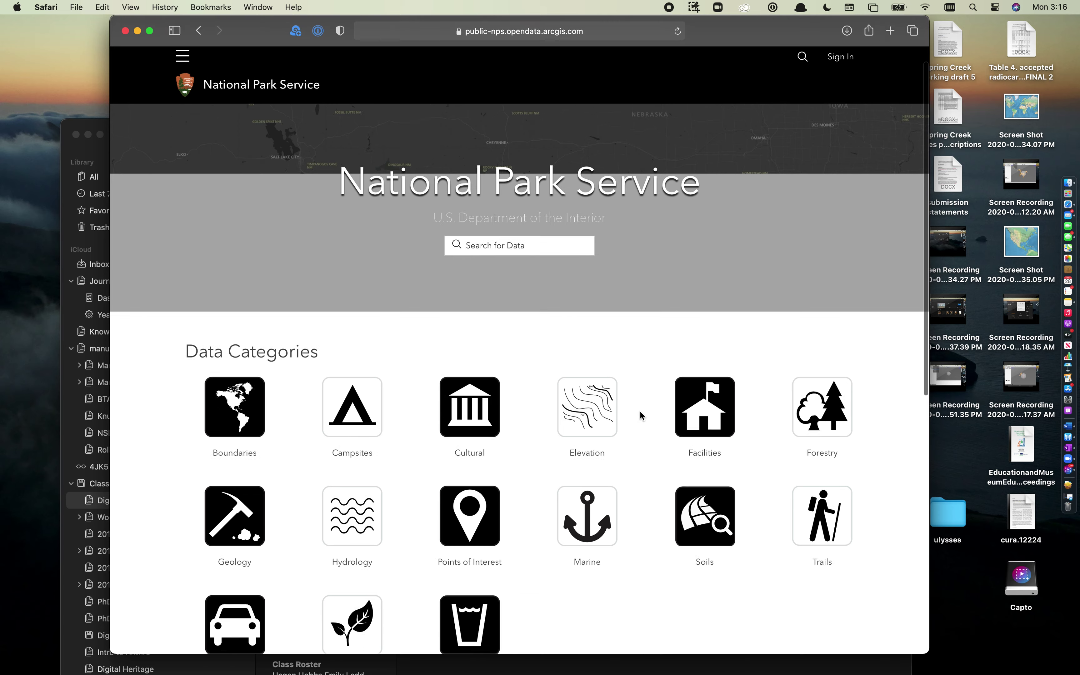
{"action": "scroll", "coordinate": [639, 410], "scroll_direction": "up", "scroll_amount": 1}
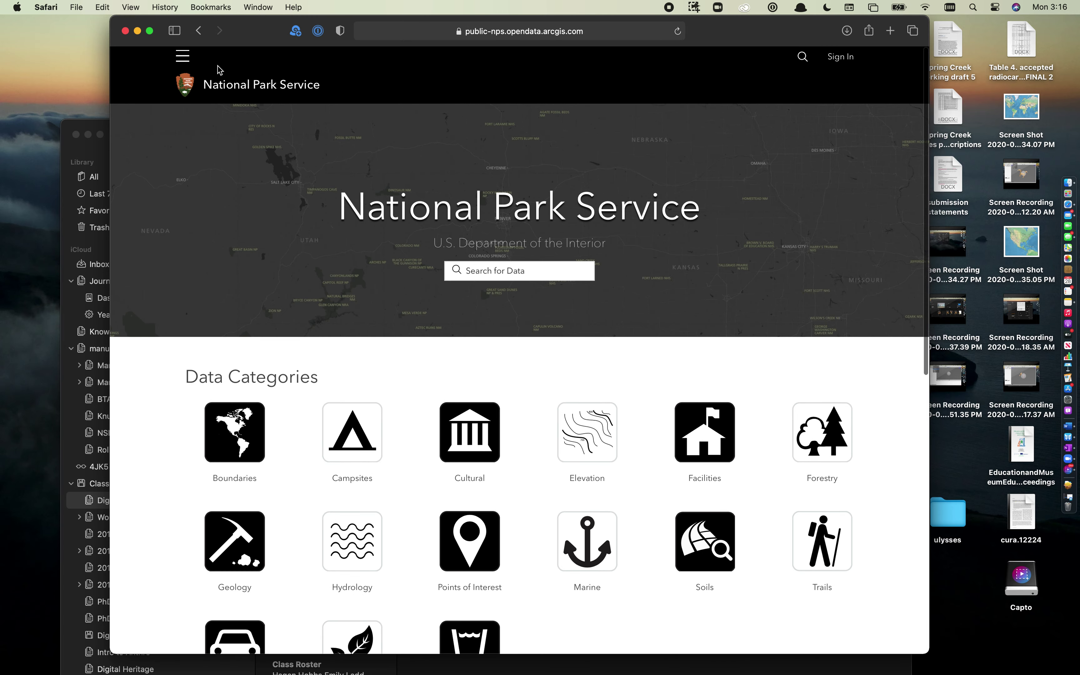
{"action": "scroll", "coordinate": [598, 296], "scroll_direction": "down", "scroll_amount": 1}
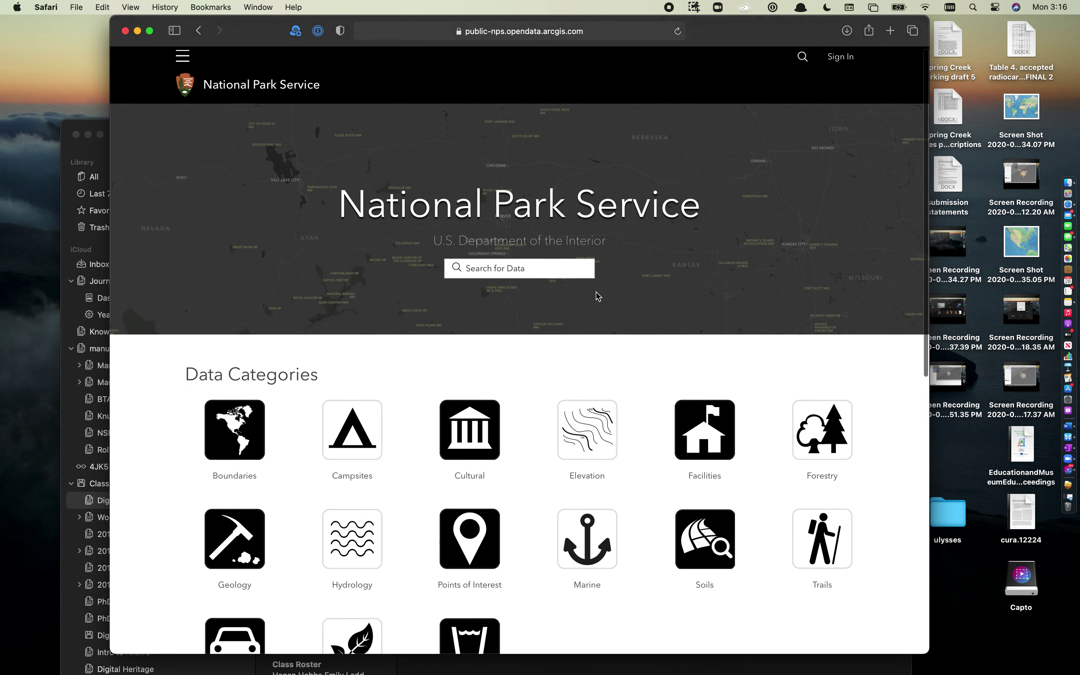
{"action": "scroll", "coordinate": [598, 296], "scroll_direction": "down", "scroll_amount": 5}
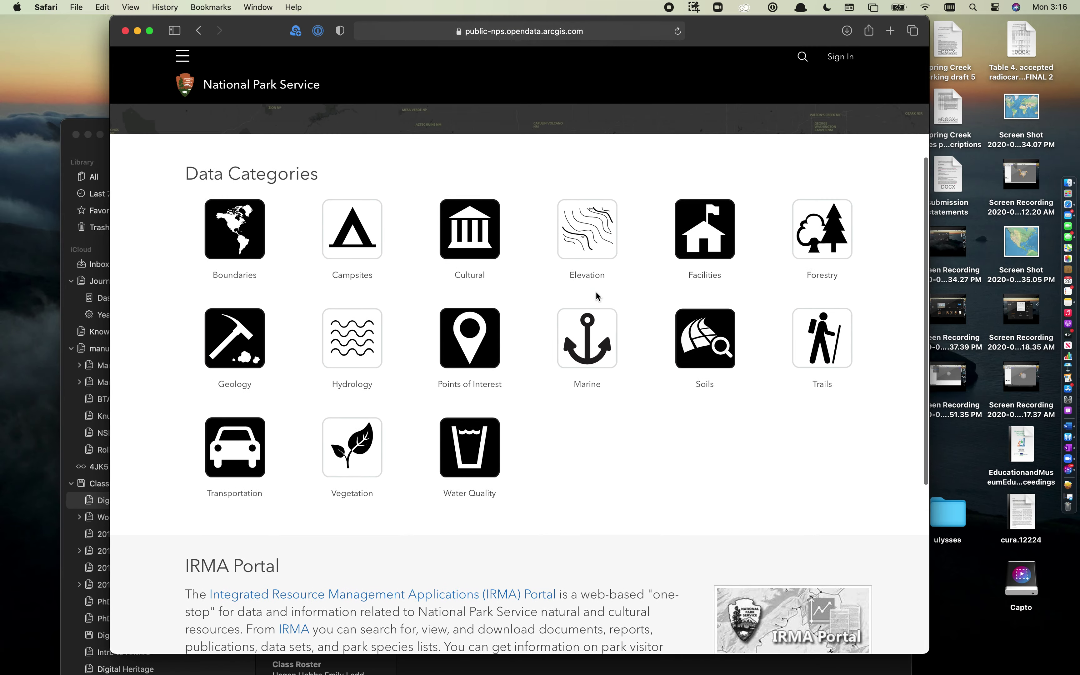
{"action": "scroll", "coordinate": [595, 290], "scroll_direction": "up", "scroll_amount": 1}
{"action": "scroll", "coordinate": [596, 290], "scroll_direction": "down", "scroll_amount": 4}
{"action": "scroll", "coordinate": [595, 290], "scroll_direction": "up", "scroll_amount": 7}
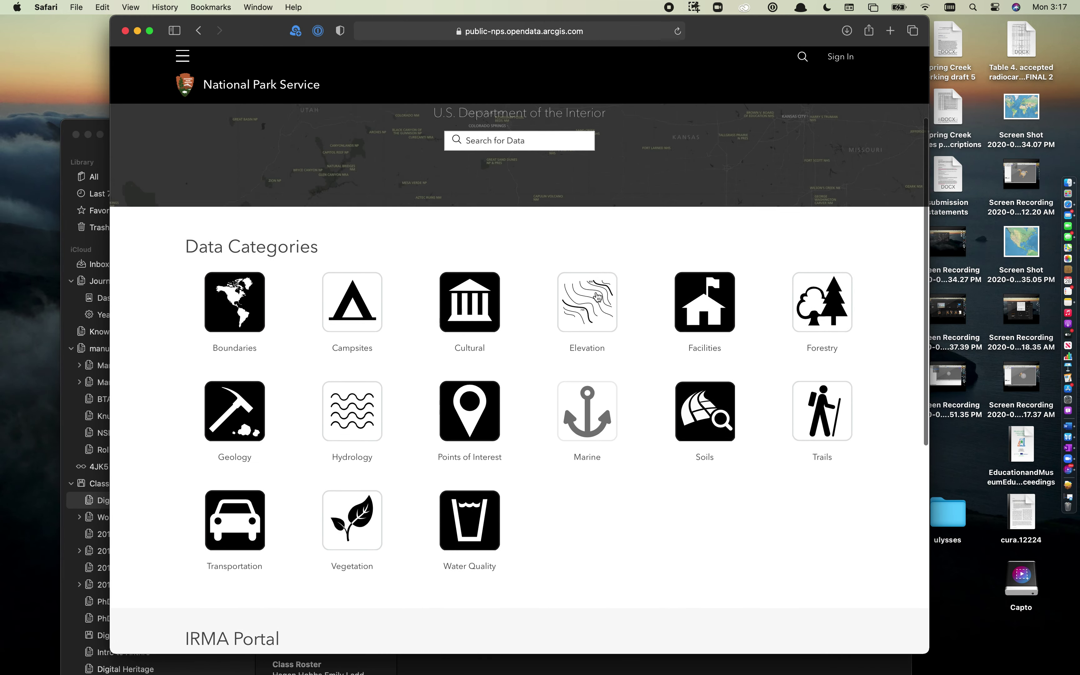
{"action": "scroll", "coordinate": [597, 296], "scroll_direction": "up", "scroll_amount": 3}
{"action": "scroll", "coordinate": [596, 295], "scroll_direction": "down", "scroll_amount": 2}
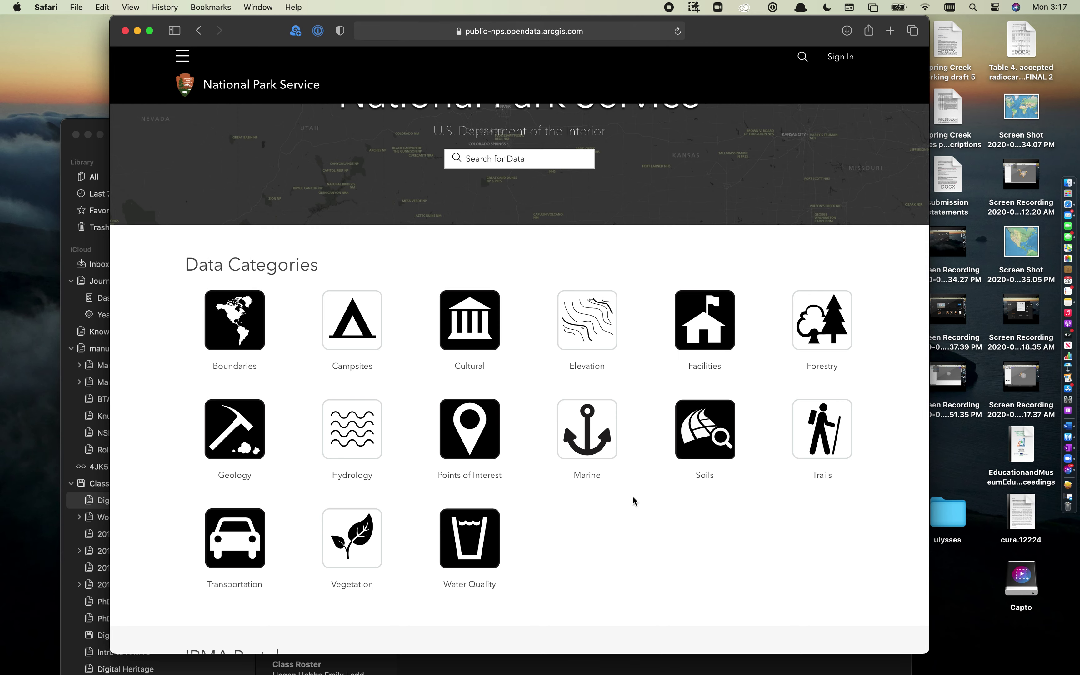
{"action": "scroll", "coordinate": [243, 331], "scroll_direction": "up", "scroll_amount": 3}
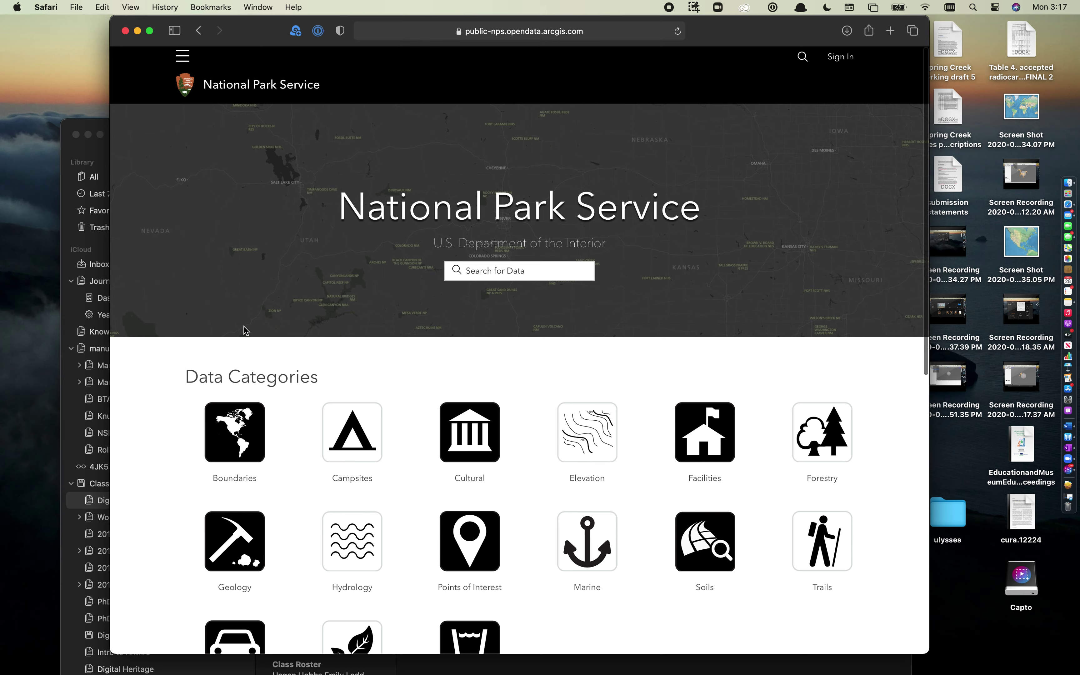
Open the nps boundary dataset from the Boundaries category and review its map, attributes and related data
{"action": "left_click", "coordinate": [254, 411]}
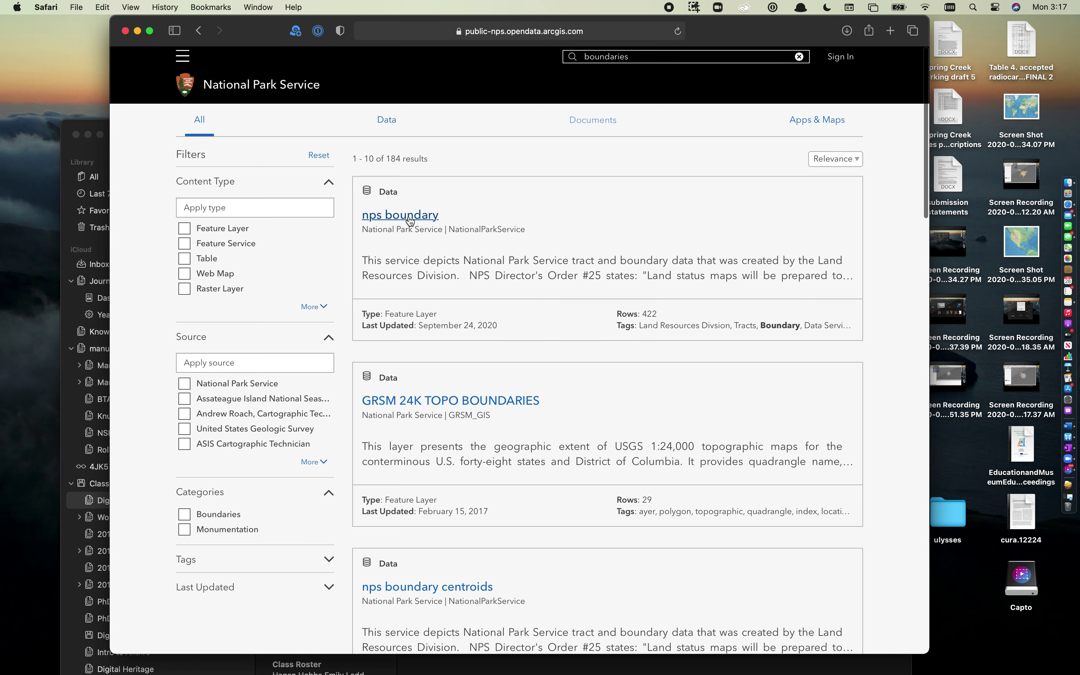
{"action": "left_click", "coordinate": [410, 218]}
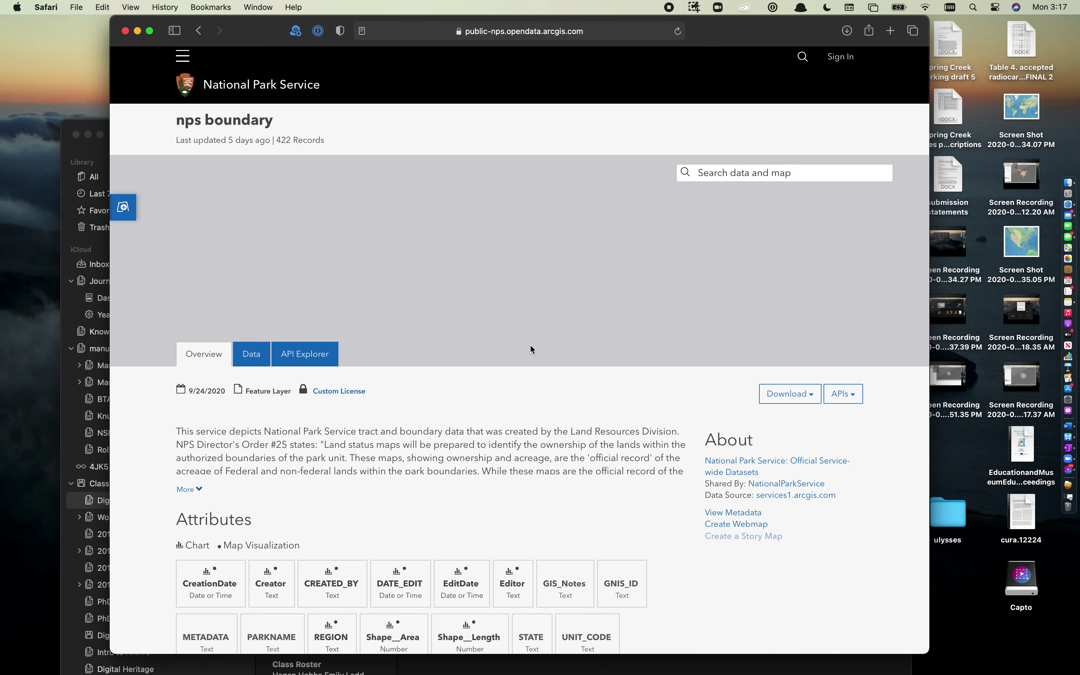
{"action": "scroll", "coordinate": [513, 459], "scroll_direction": "down", "scroll_amount": 6}
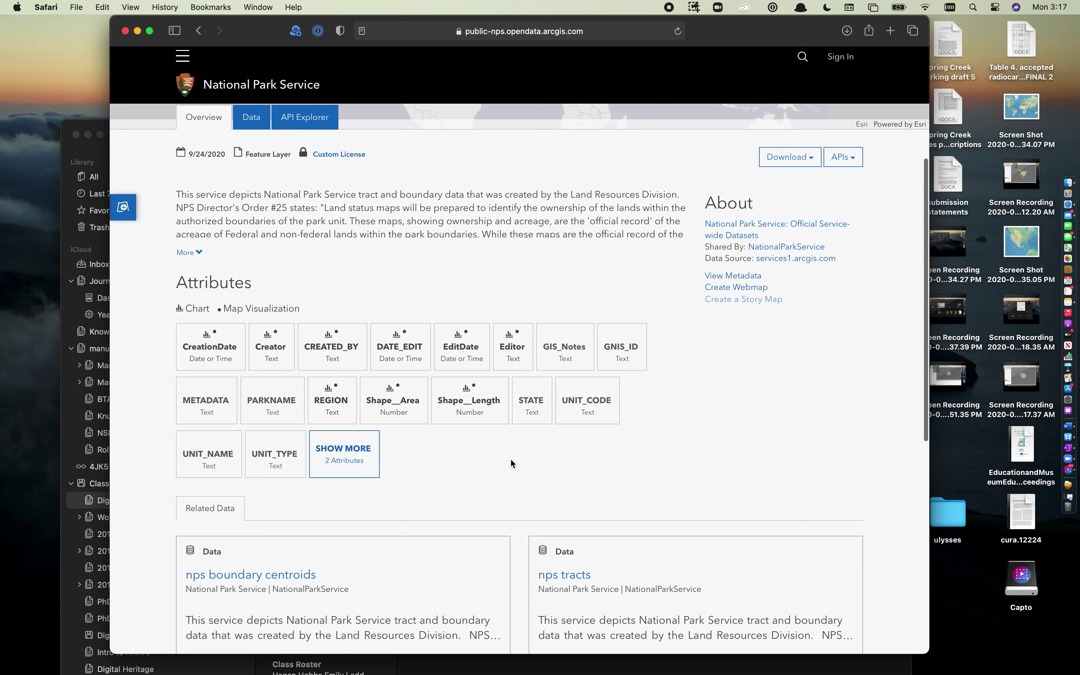
{"action": "scroll", "coordinate": [439, 506], "scroll_direction": "up", "scroll_amount": 3}
{"action": "scroll", "coordinate": [438, 506], "scroll_direction": "down", "scroll_amount": 8}
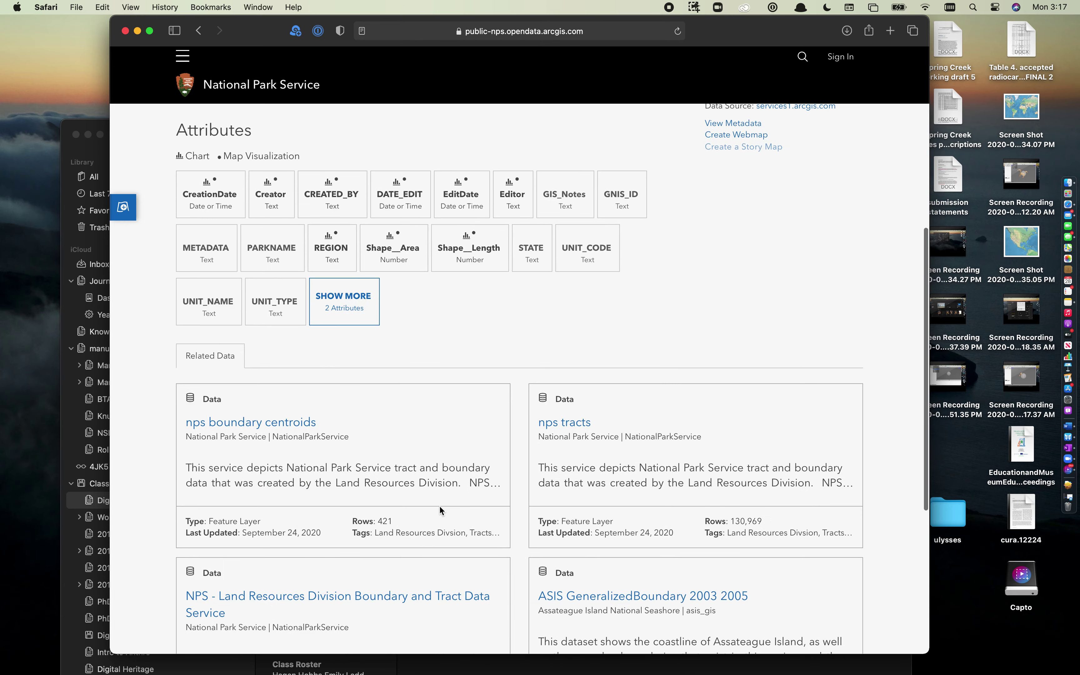
{"action": "scroll", "coordinate": [439, 506], "scroll_direction": "down", "scroll_amount": 2}
{"action": "scroll", "coordinate": [438, 505], "scroll_direction": "up", "scroll_amount": 5}
{"action": "scroll", "coordinate": [439, 505], "scroll_direction": "up", "scroll_amount": 1}
{"action": "scroll", "coordinate": [439, 505], "scroll_direction": "down", "scroll_amount": 1}
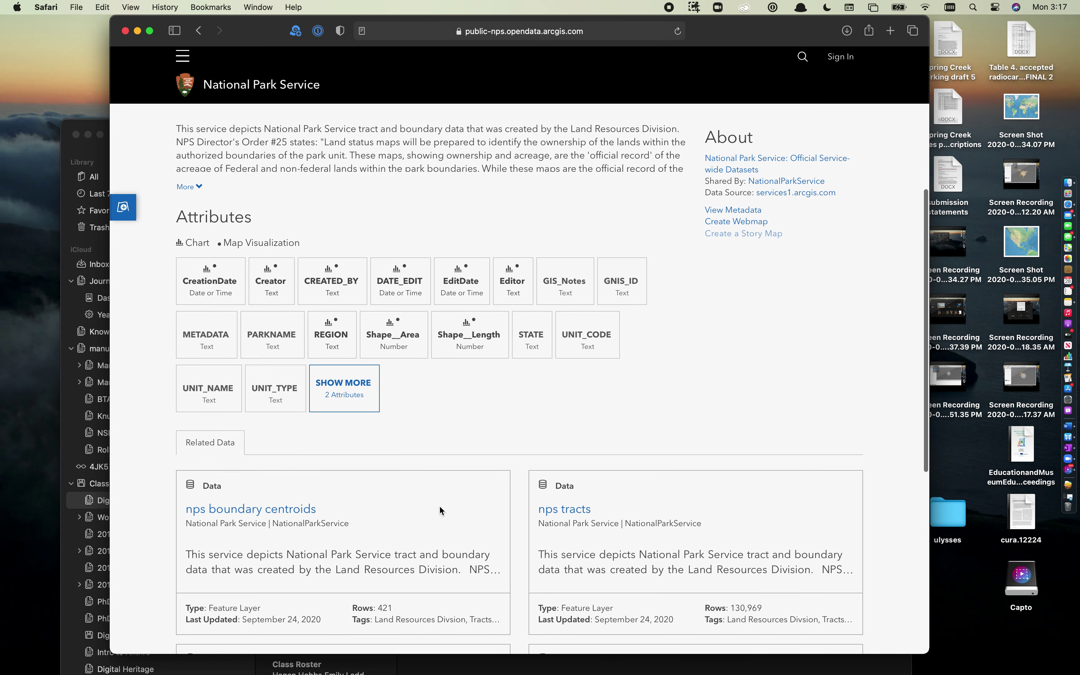
{"action": "scroll", "coordinate": [438, 505], "scroll_direction": "up", "scroll_amount": 6}
{"action": "scroll", "coordinate": [438, 506], "scroll_direction": "down", "scroll_amount": 1}
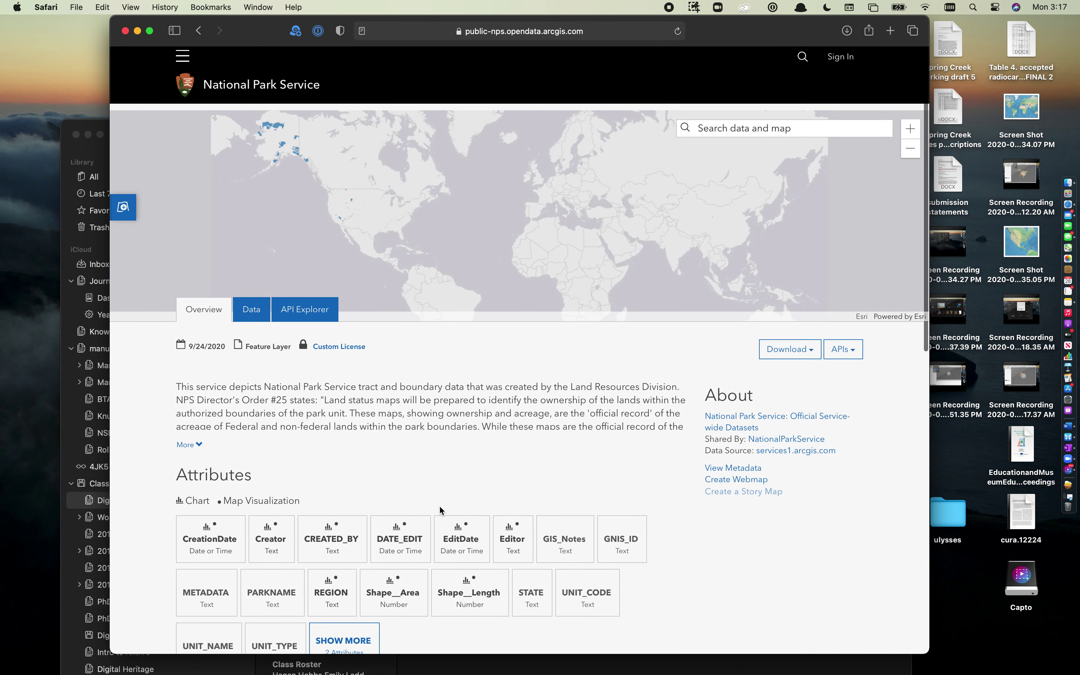
{"action": "scroll", "coordinate": [438, 505], "scroll_direction": "down", "scroll_amount": 2}
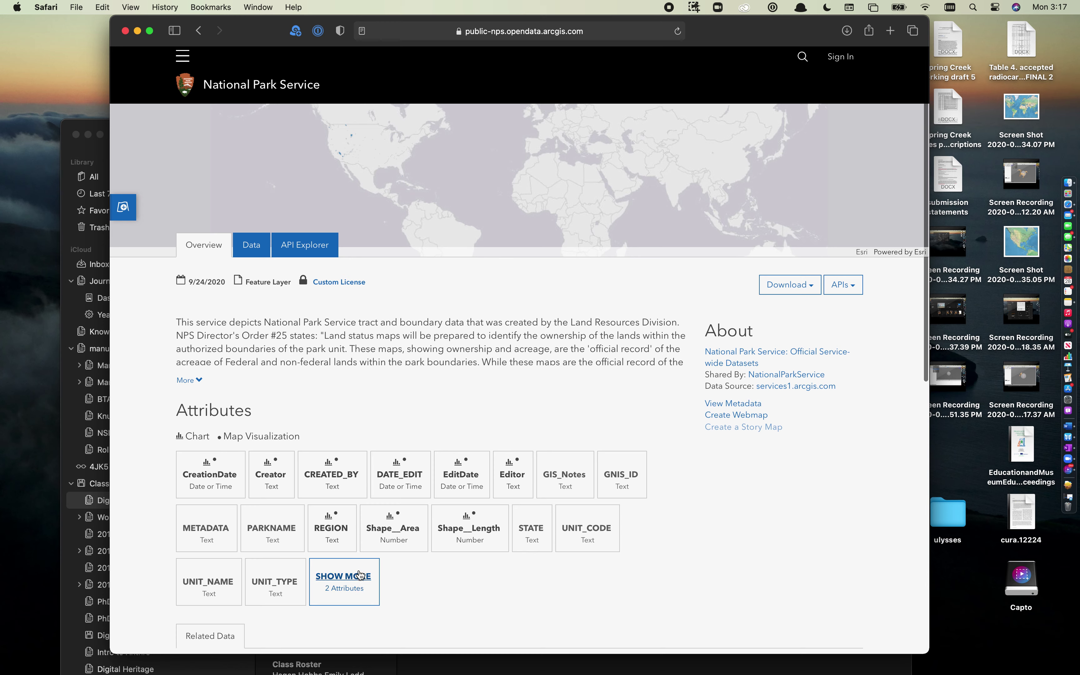
Download the full nps boundary dataset as a Shapefile
{"action": "left_click", "coordinate": [787, 285]}
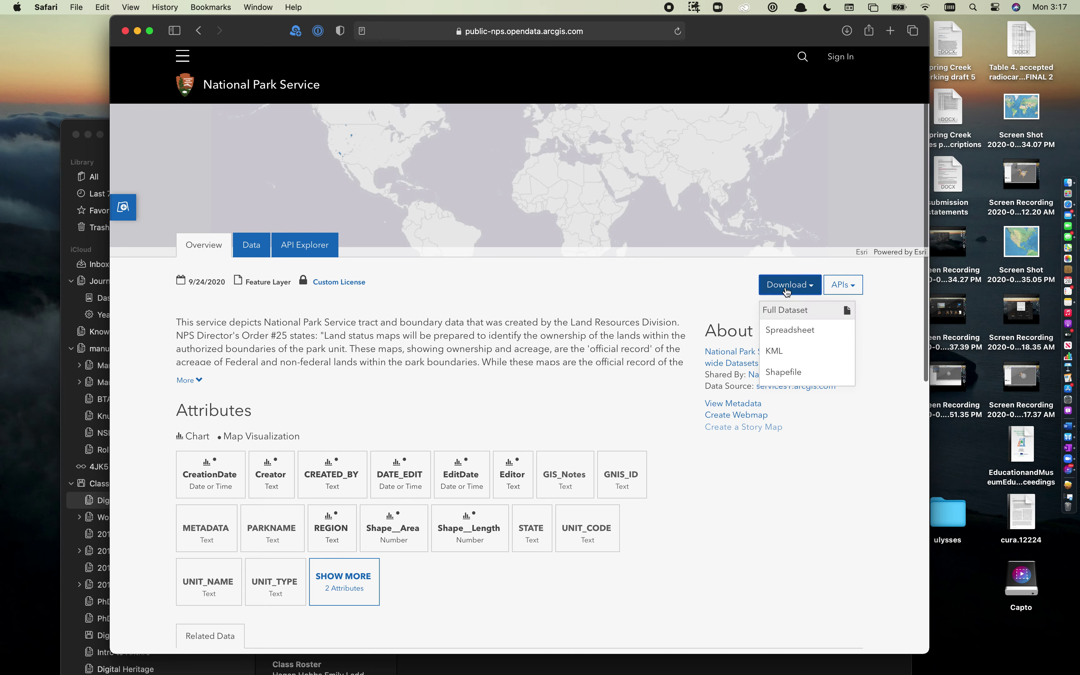
{"action": "left_click", "coordinate": [784, 379]}
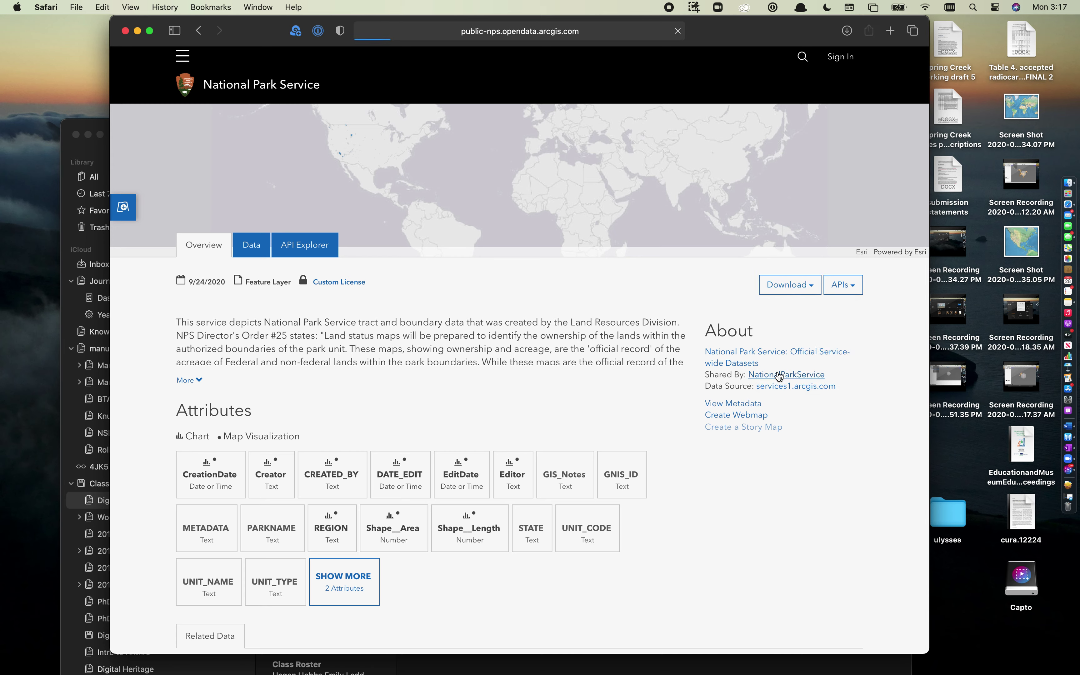
{"action": "left_click", "coordinate": [784, 286]}
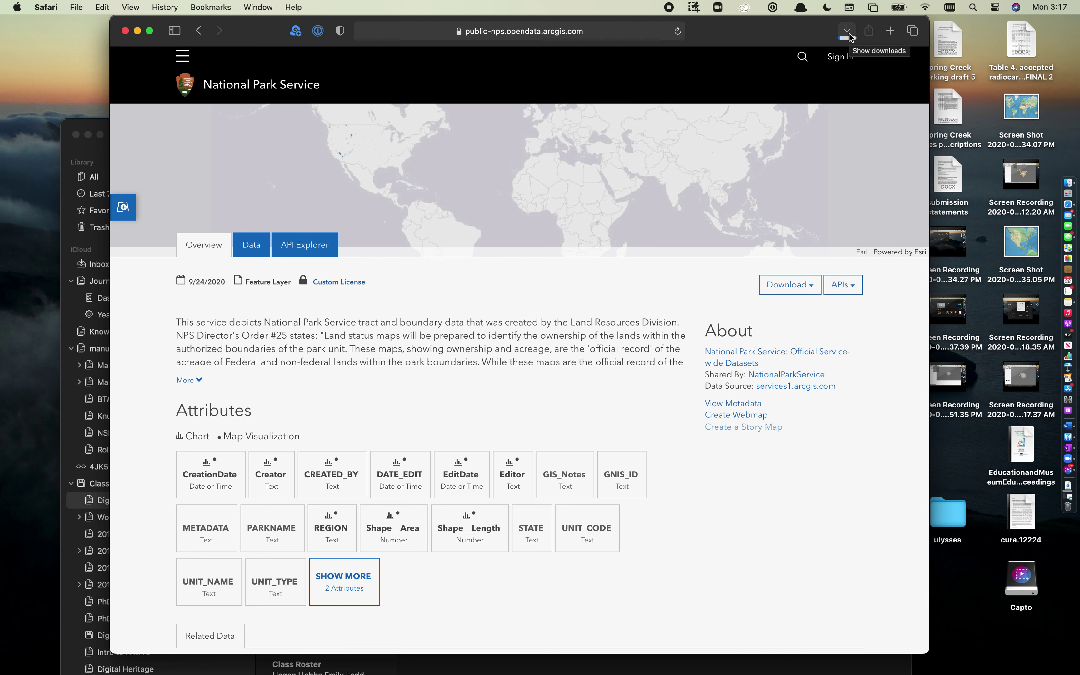
Launch QGIS 3.14 while the shapefile downloads
{"action": "mouse_move", "coordinate": [1031, 432]}
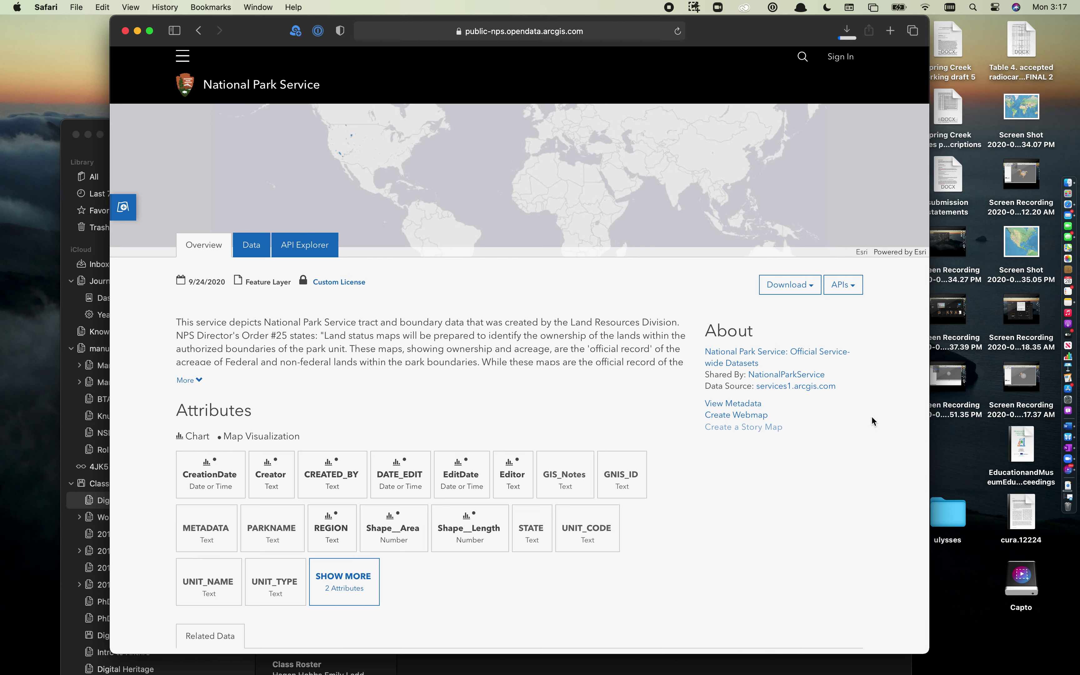
{"action": "key", "text": "alt+space"}
{"action": "type", "text": "qg"}
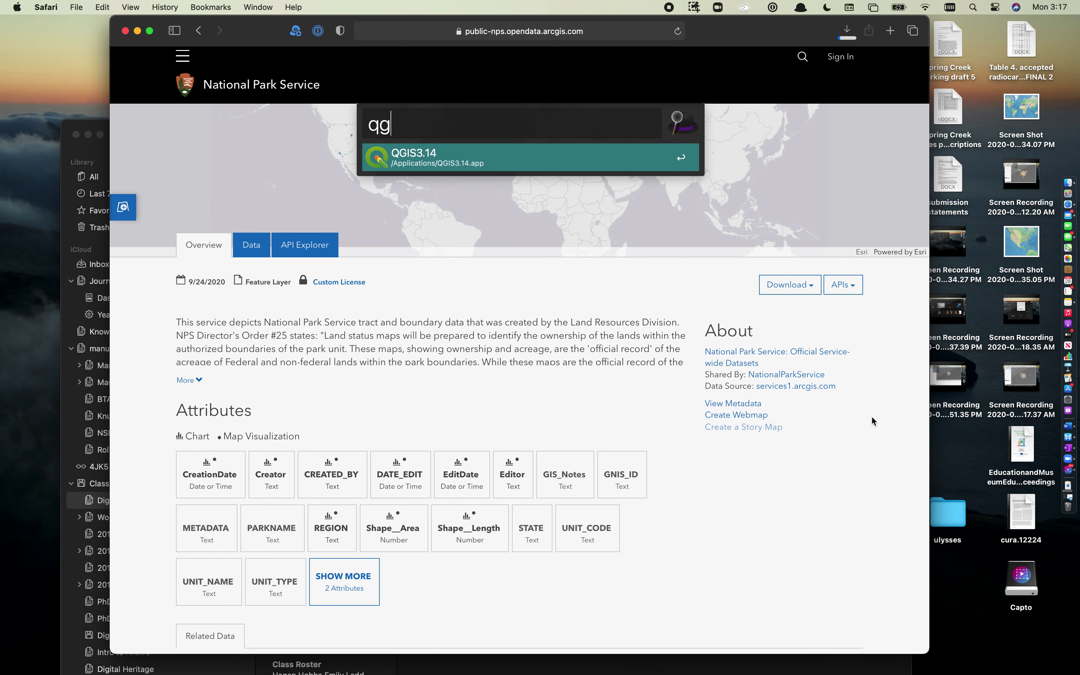
{"action": "key", "text": "Return"}
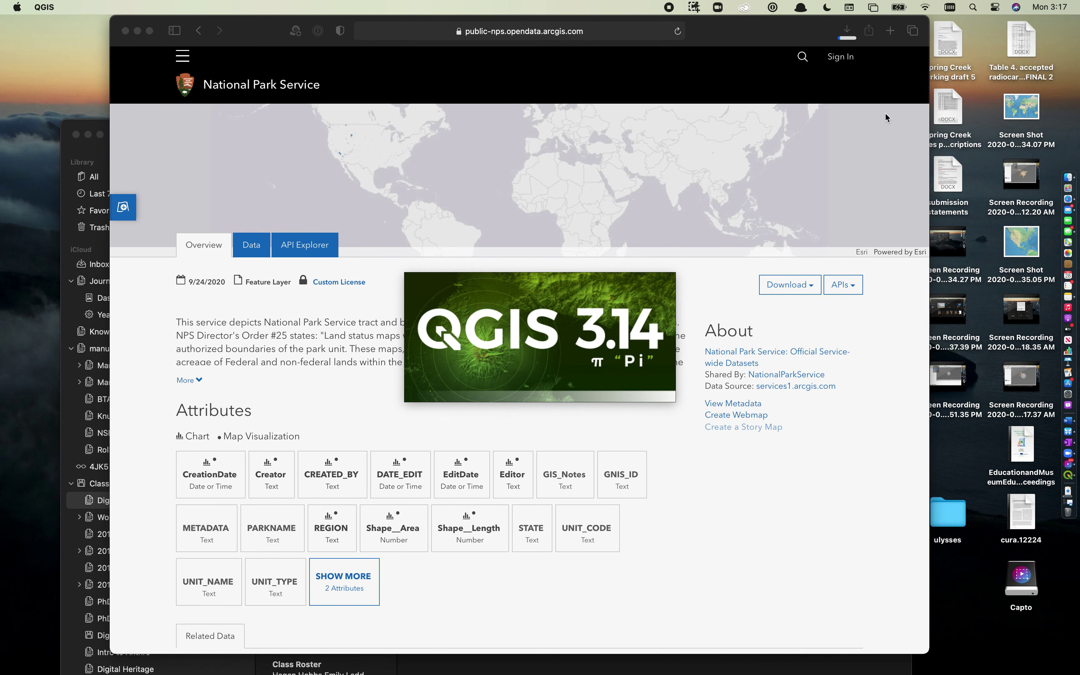
Stop the duplicate NPS shapefile download in Safari, keeping the other one running, and close the downloads list
{"action": "left_click", "coordinate": [847, 31]}
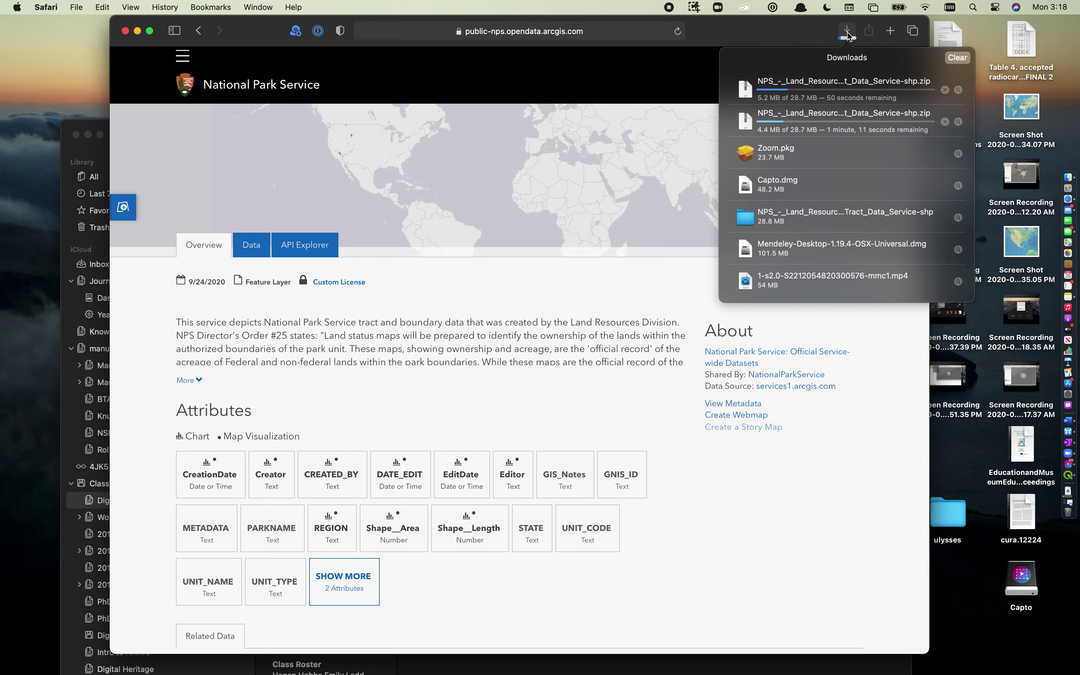
{"action": "left_click", "coordinate": [944, 90]}
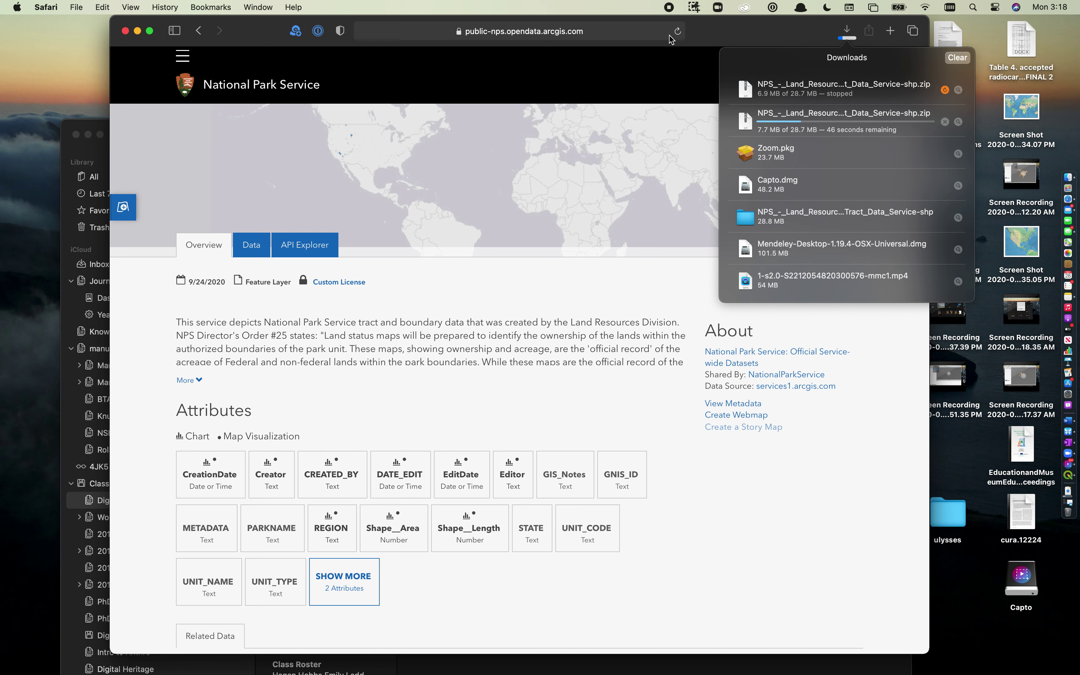
{"action": "left_click", "coordinate": [721, 34]}
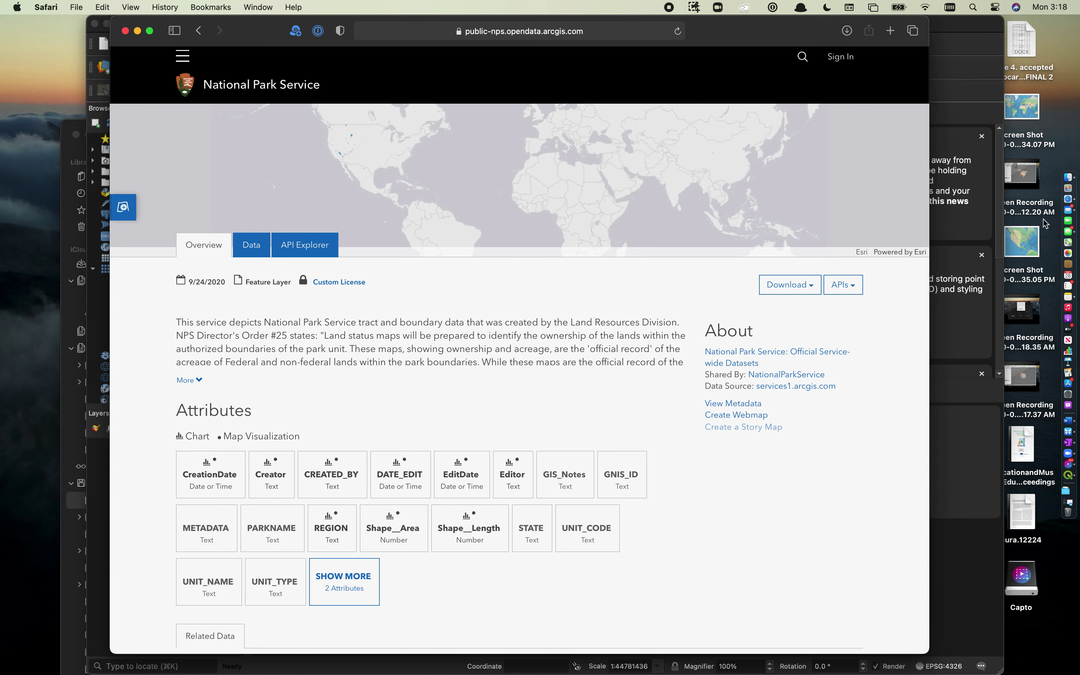
Switch to Finder, move the NPS shapefile folder from Downloads to the Desktop, and show the Desktop's contents
{"action": "left_click", "coordinate": [1068, 177]}
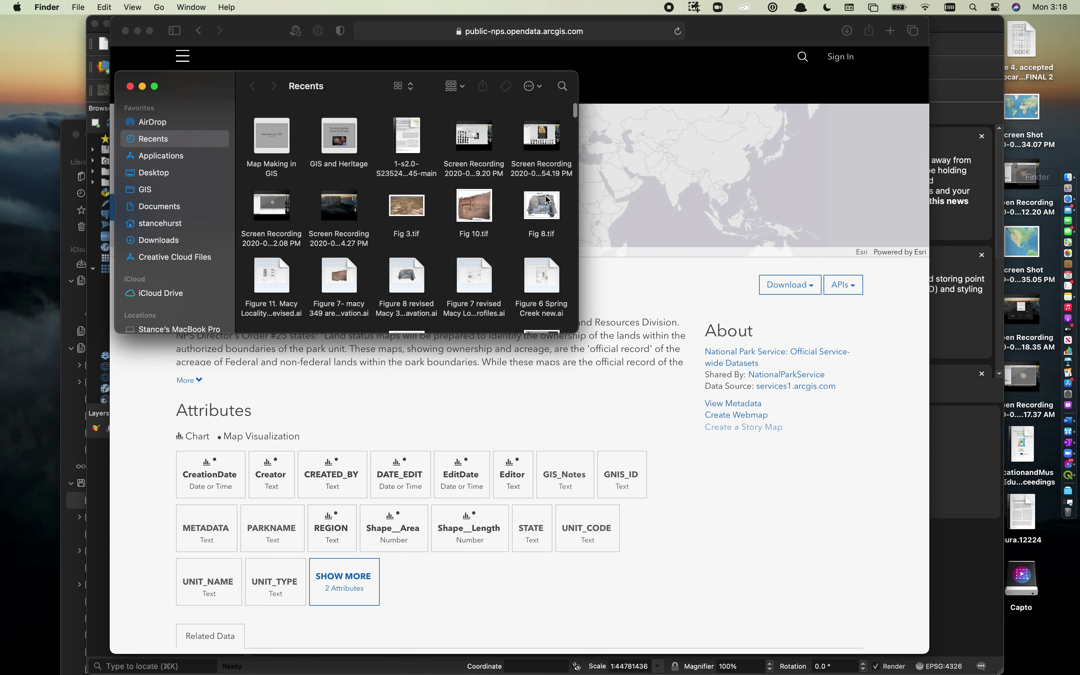
{"action": "left_click", "coordinate": [157, 240]}
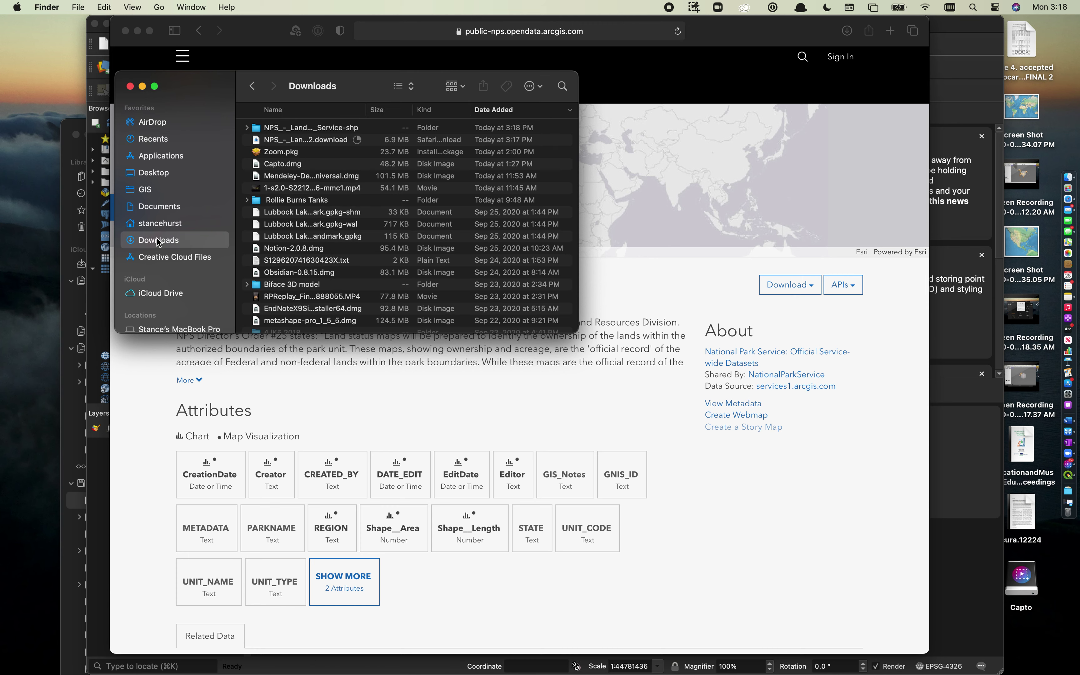
{"action": "left_click", "coordinate": [259, 130]}
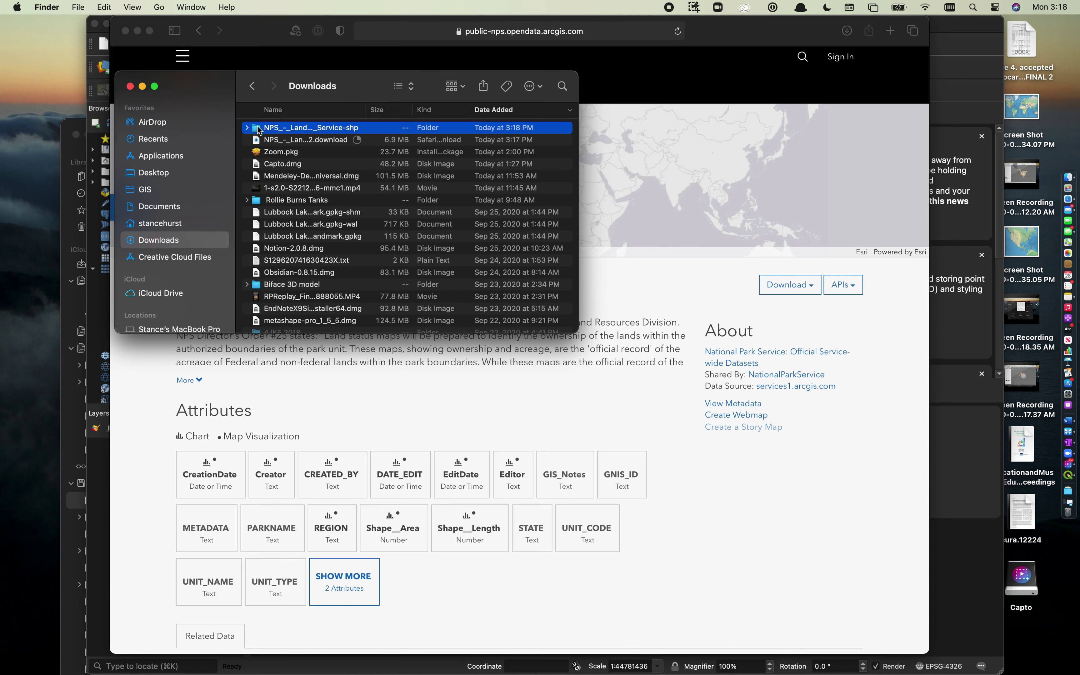
{"action": "left_click_drag", "start_coordinate": [253, 128], "coordinate": [148, 177]}
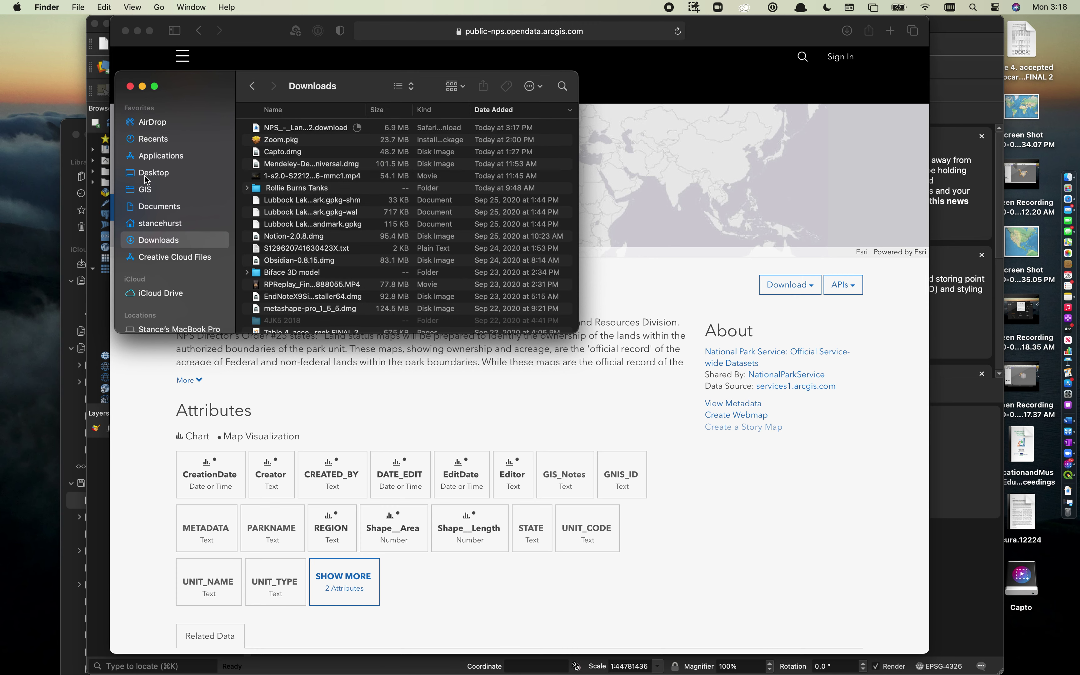
{"action": "left_click", "coordinate": [147, 176]}
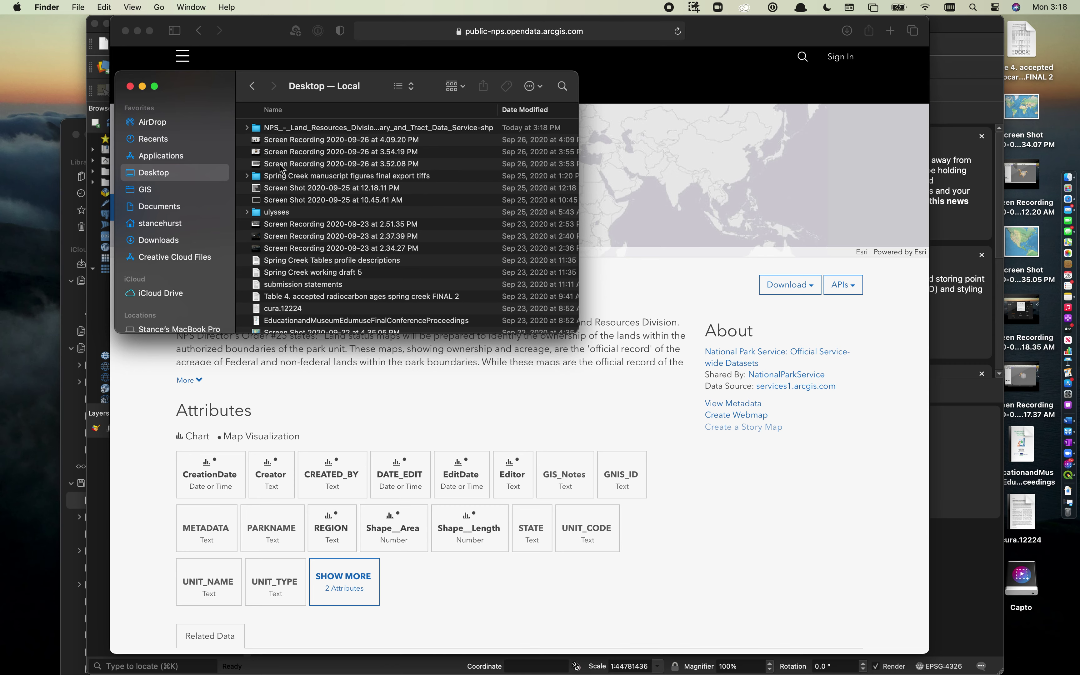
Create a new folder named National Park Map on the Desktop
{"action": "key", "text": "super+n"}
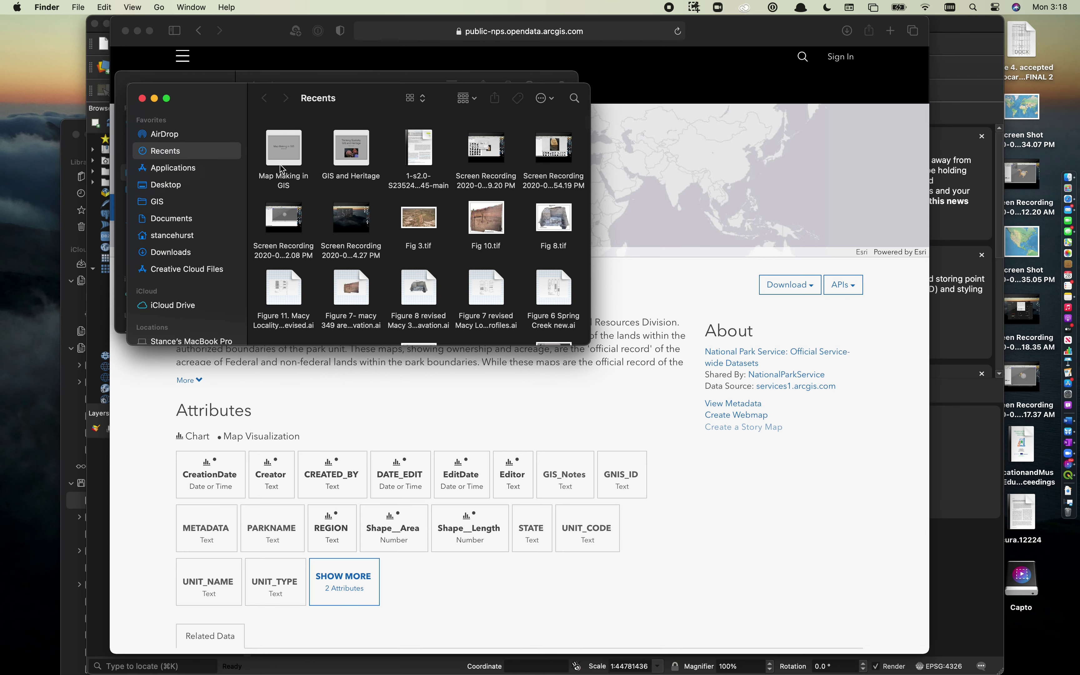
{"action": "left_click", "coordinate": [142, 99]}
{"action": "left_click", "coordinate": [78, 7]}
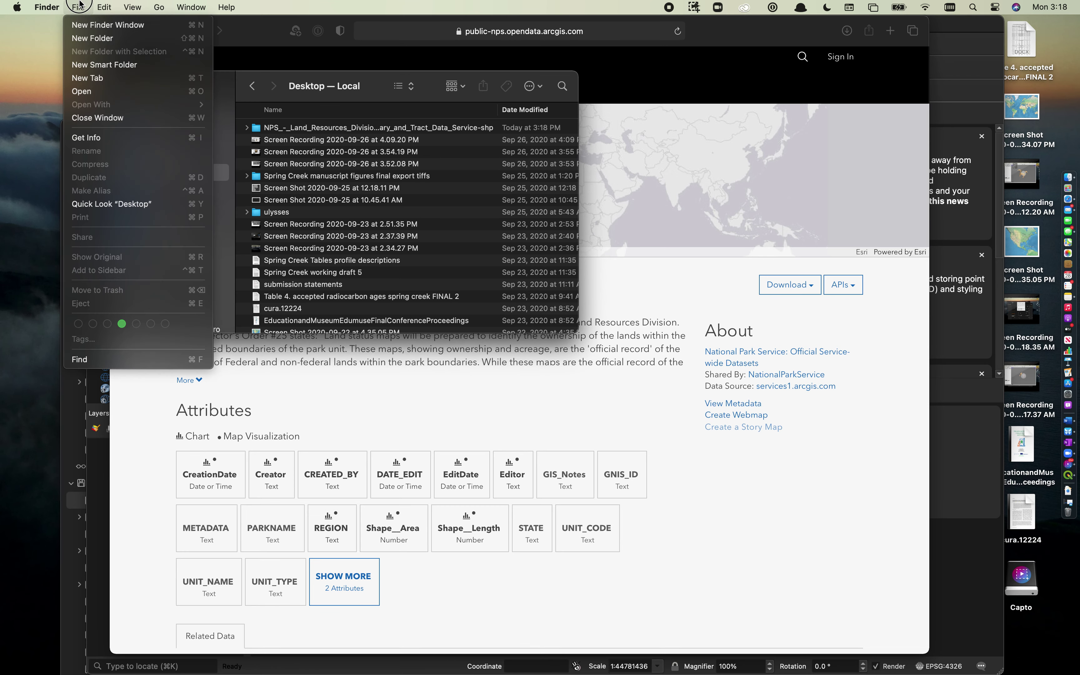
{"action": "left_click", "coordinate": [82, 40]}
{"action": "type", "text": "Seq"}
{"action": "key", "text": "BackSpace"}
{"action": "key", "text": "BackSpace"}
{"action": "type", "text": "Nati"}
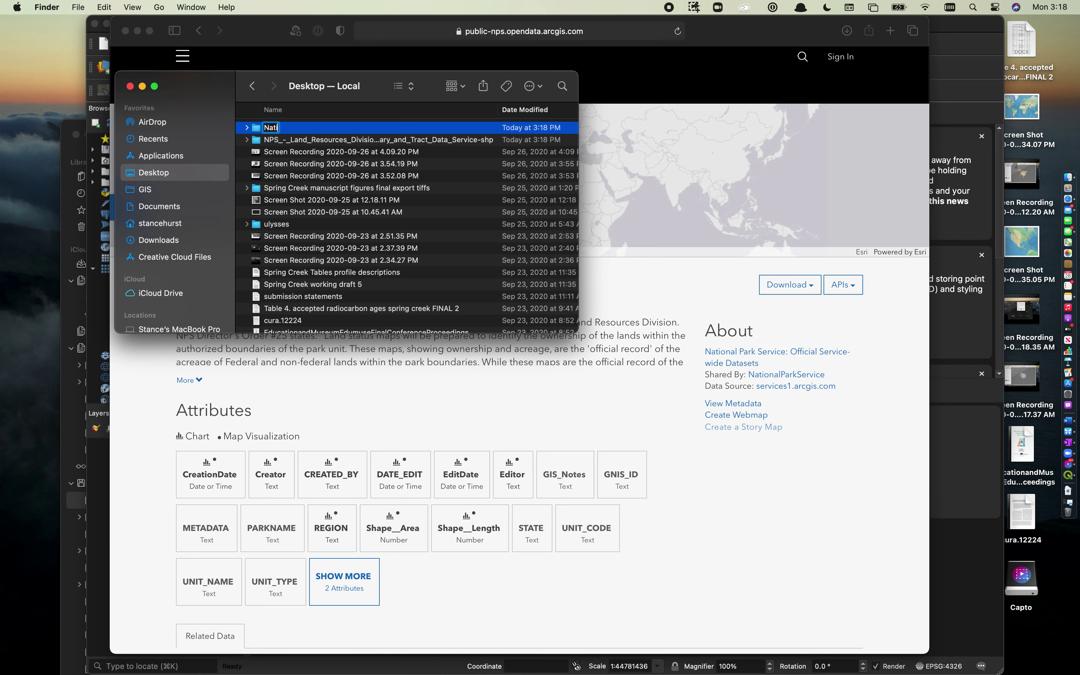
{"action": "type", "text": "onal"}
{"action": "type", "text": "ark Map"}
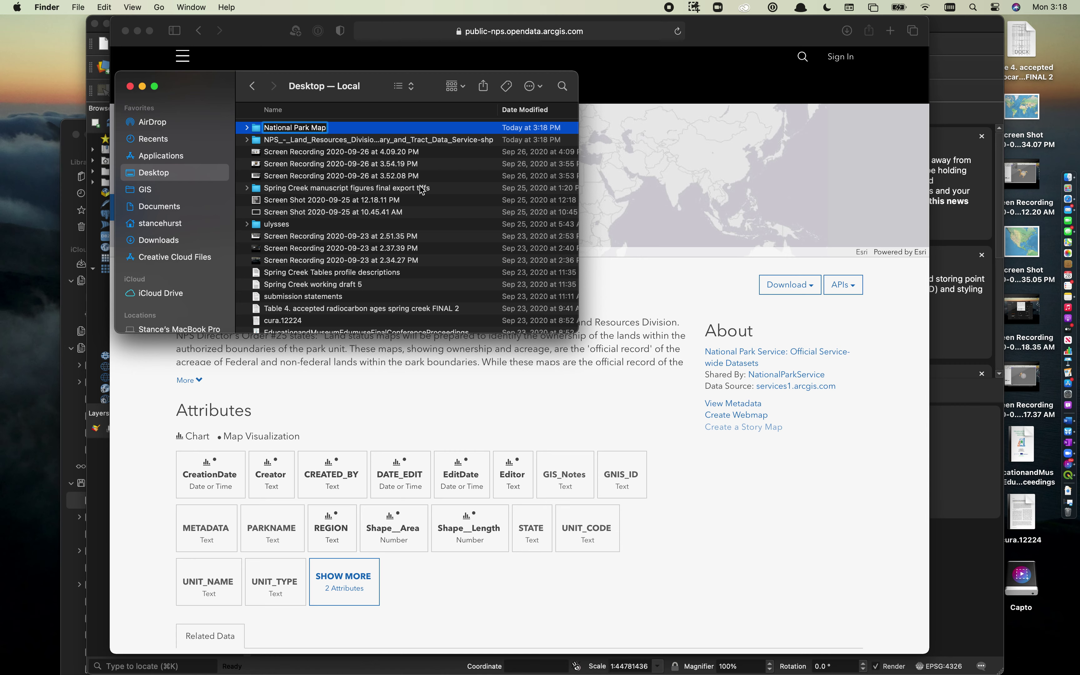
{"action": "left_click", "coordinate": [424, 178]}
Move the NPS shapefile folder into National Park Map and expand both folders to examine the .shp and its companion files
{"action": "left_click", "coordinate": [293, 142]}
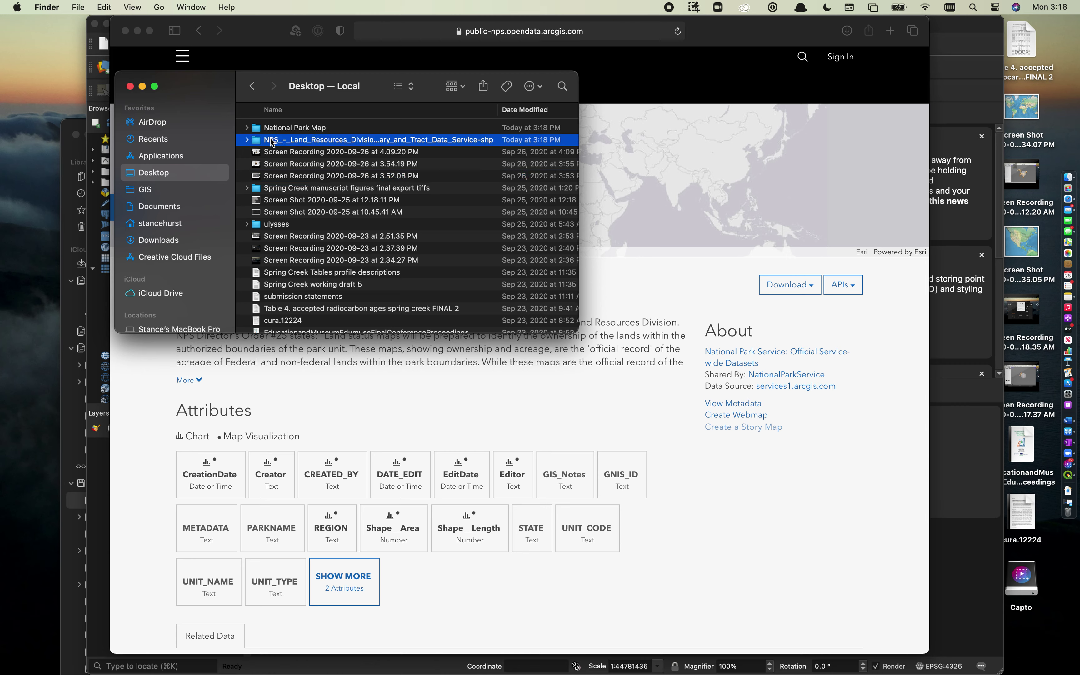
{"action": "left_click_drag", "start_coordinate": [260, 145], "coordinate": [246, 131]}
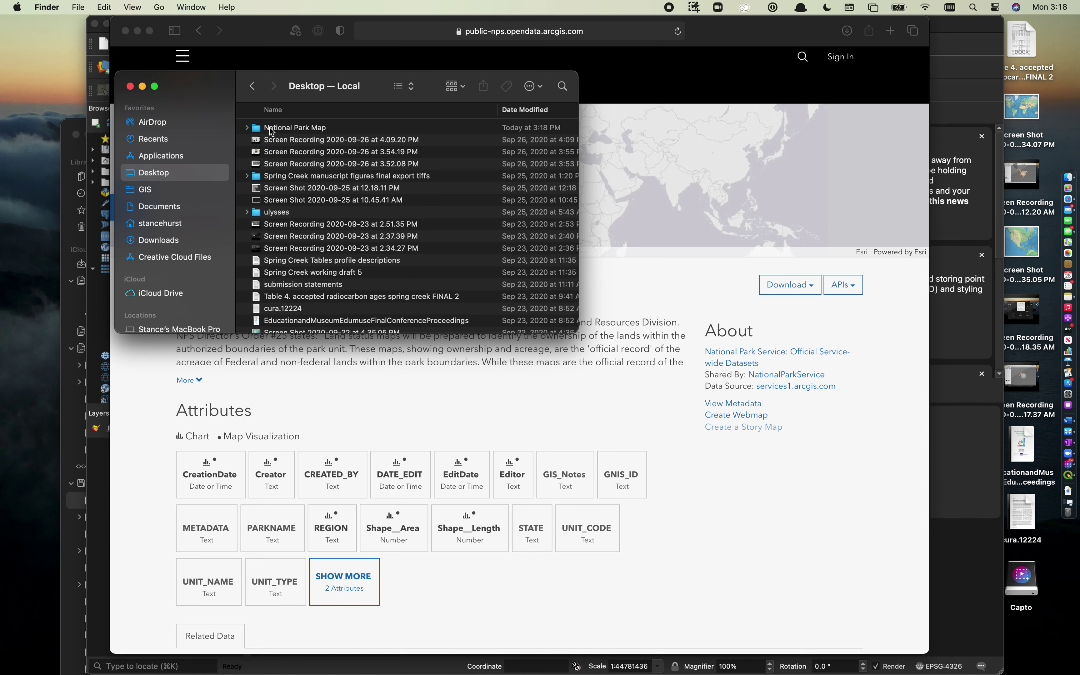
{"action": "left_click", "coordinate": [247, 129]}
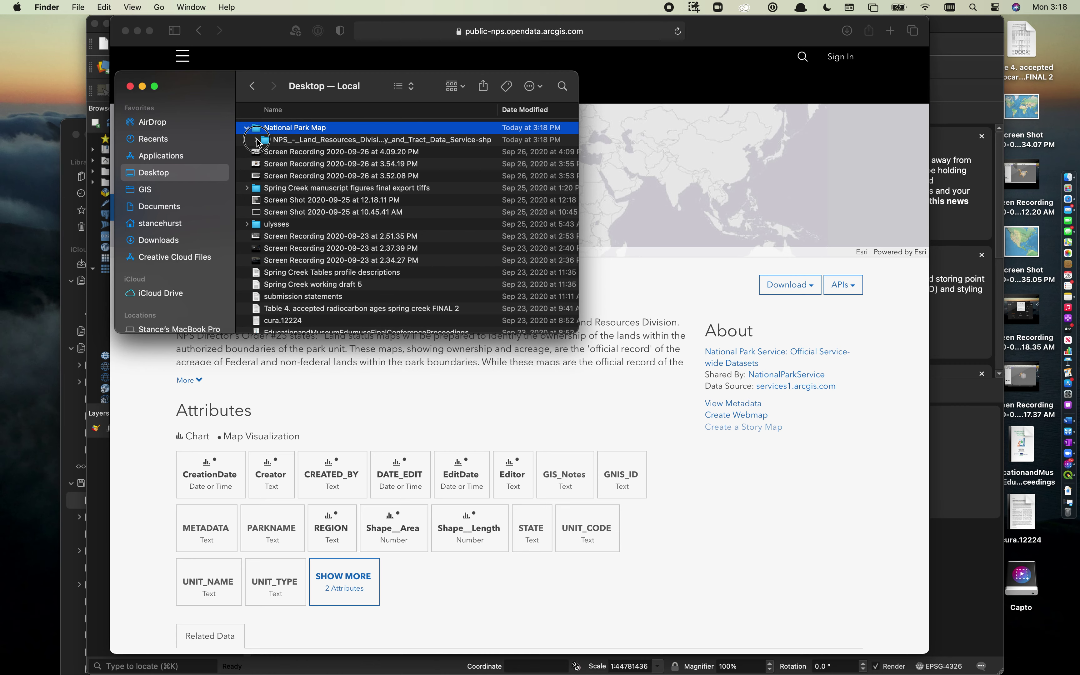
{"action": "left_click", "coordinate": [256, 140]}
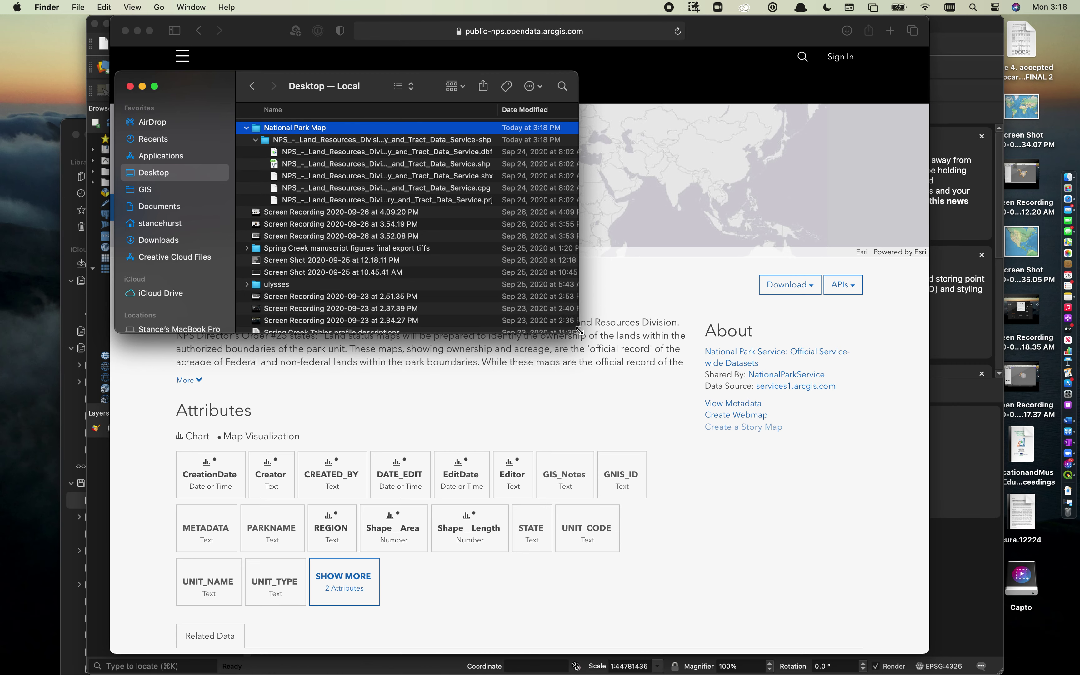
{"action": "left_click_drag", "start_coordinate": [579, 331], "coordinate": [699, 366]}
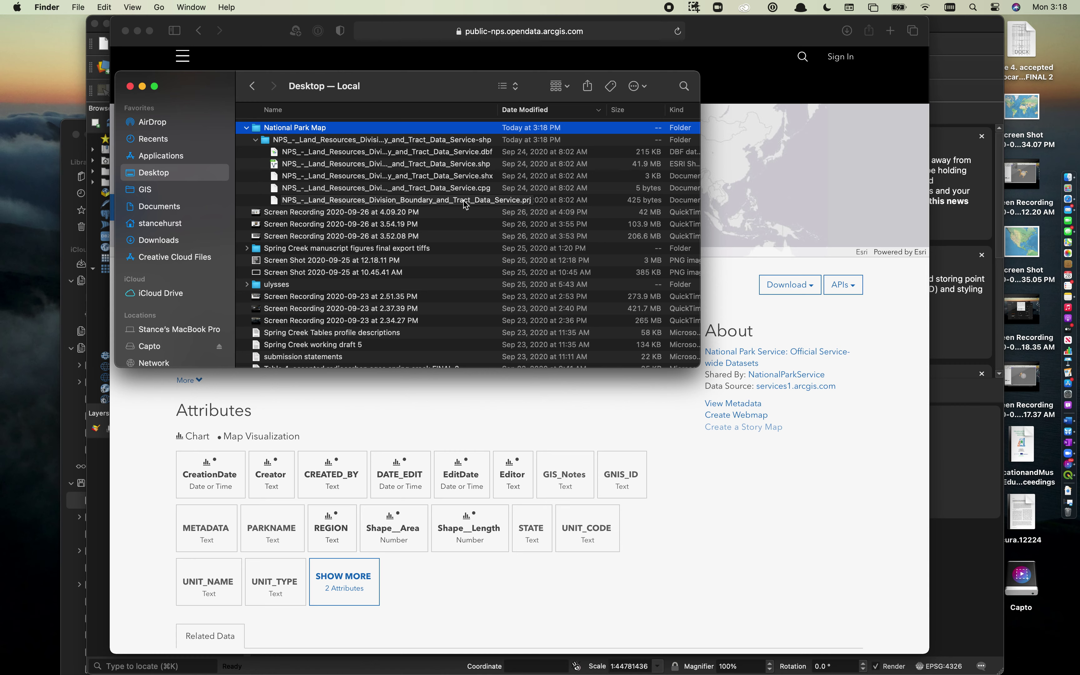
{"action": "left_click", "coordinate": [468, 166]}
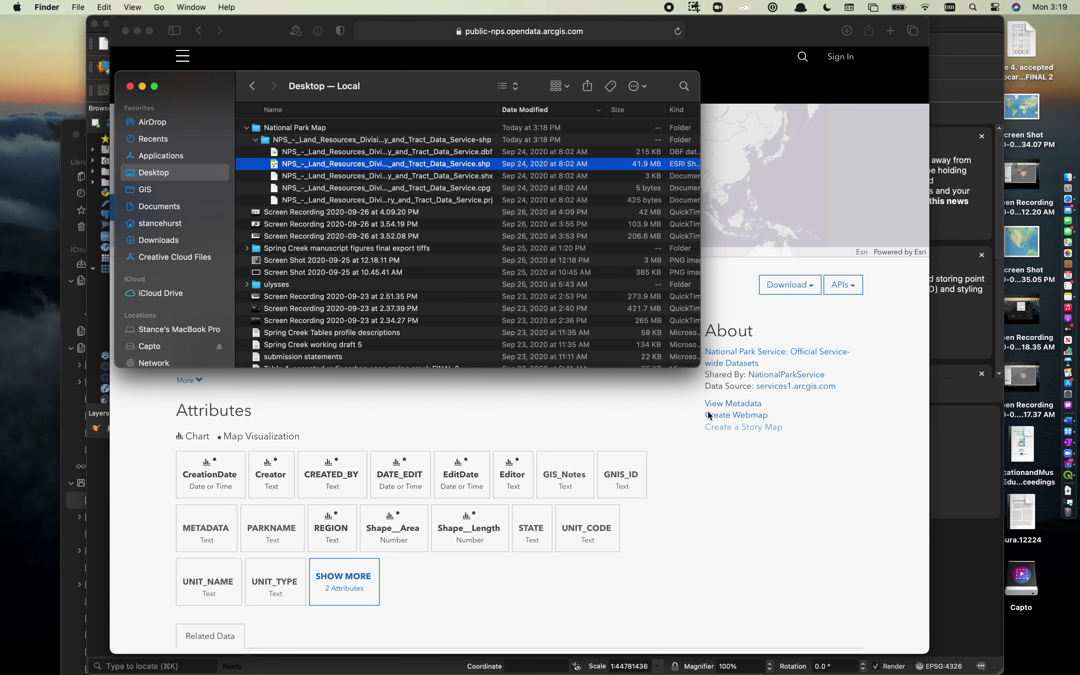
Switch to QGIS and start a new empty project
{"action": "left_click", "coordinate": [1067, 474]}
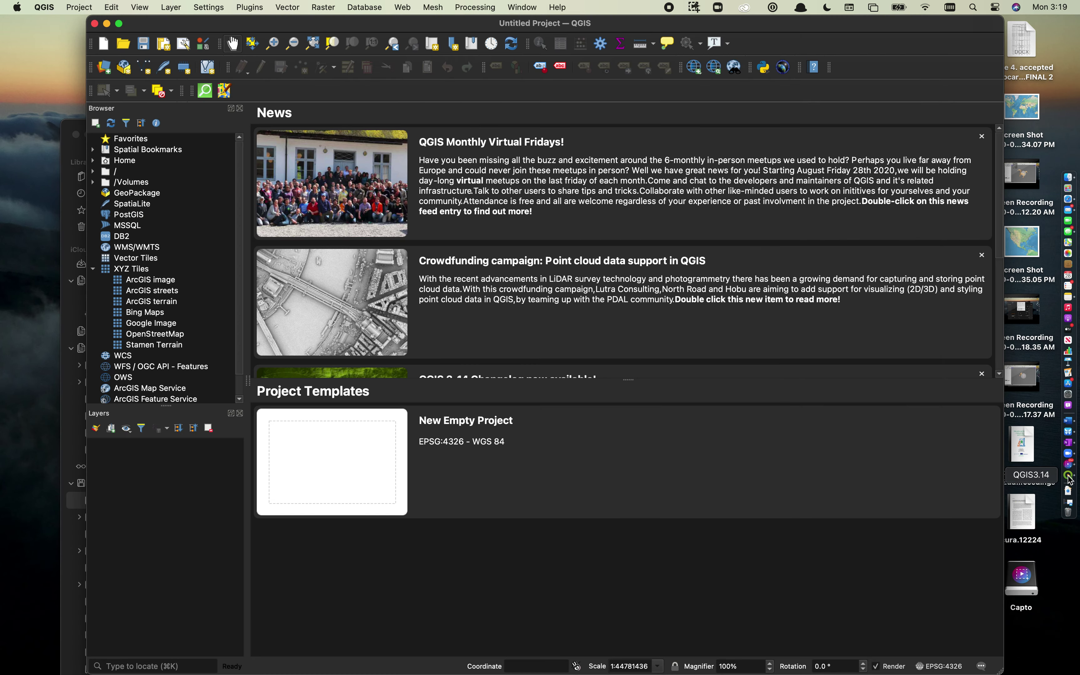
{"action": "left_click", "coordinate": [88, 6]}
{"action": "left_click", "coordinate": [86, 25]}
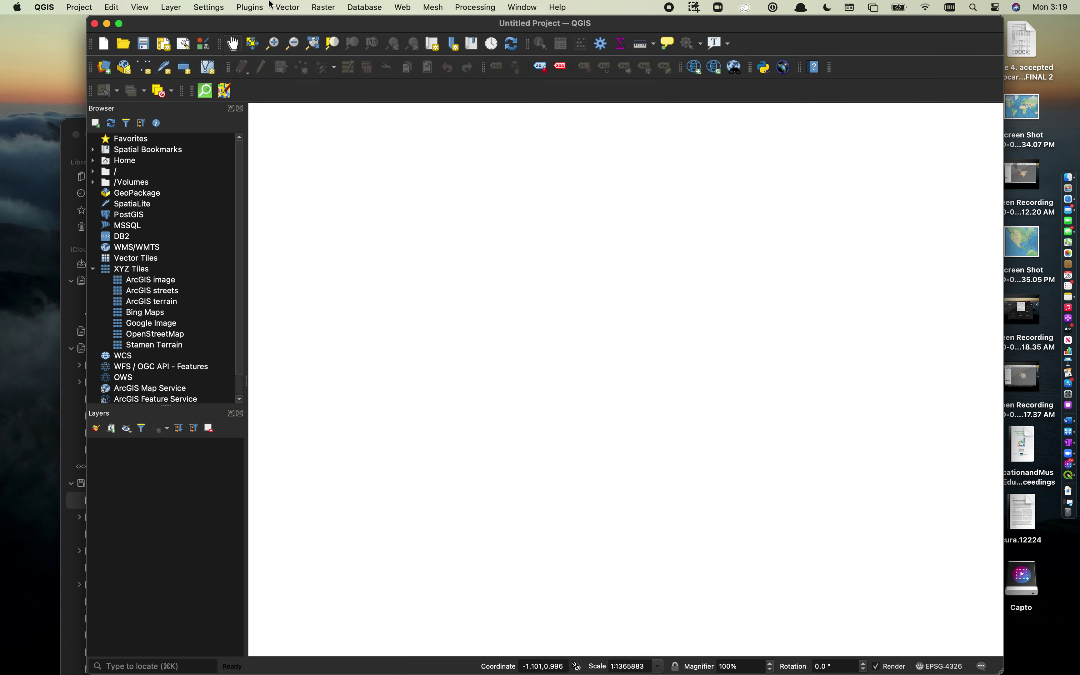
Add NPS_-_Land_Resources_Division_Boundary_and_Tract_Data_Service.shp from the Desktop's National Park Map folder as a vector layer
{"action": "left_click", "coordinate": [176, 7]}
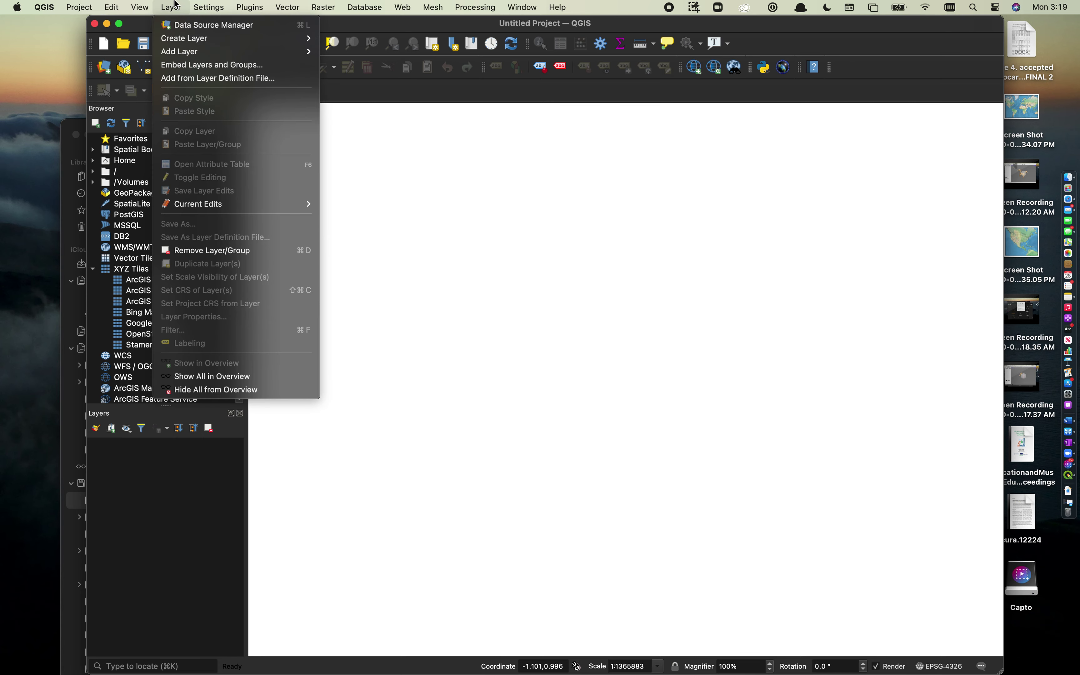
{"action": "mouse_move", "coordinate": [195, 54]}
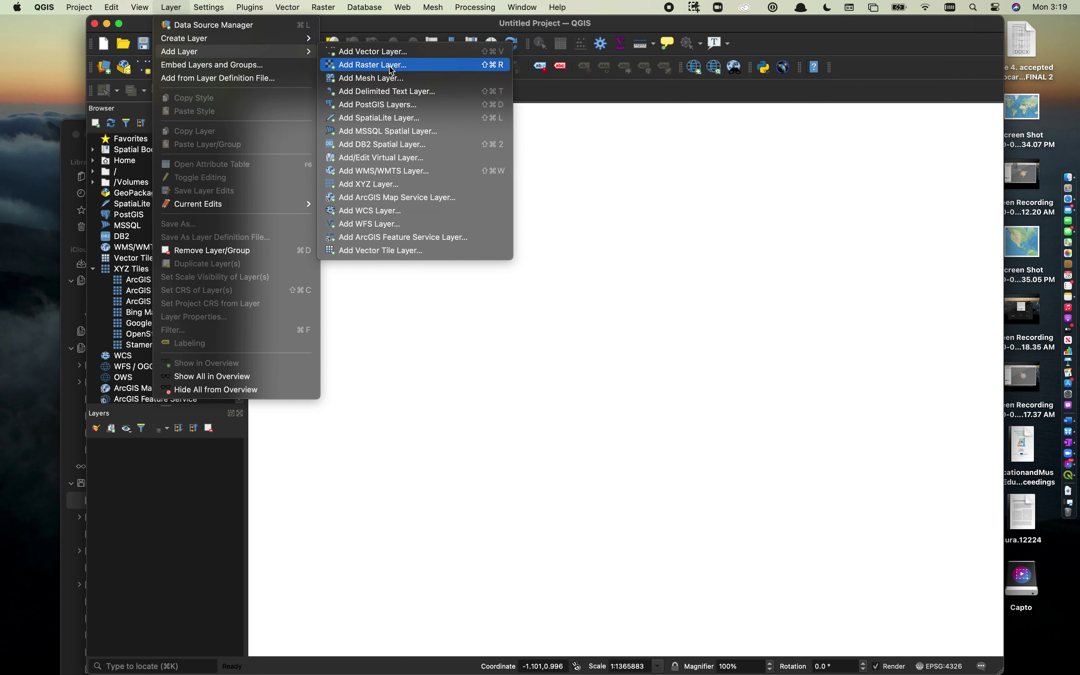
{"action": "left_click", "coordinate": [388, 53]}
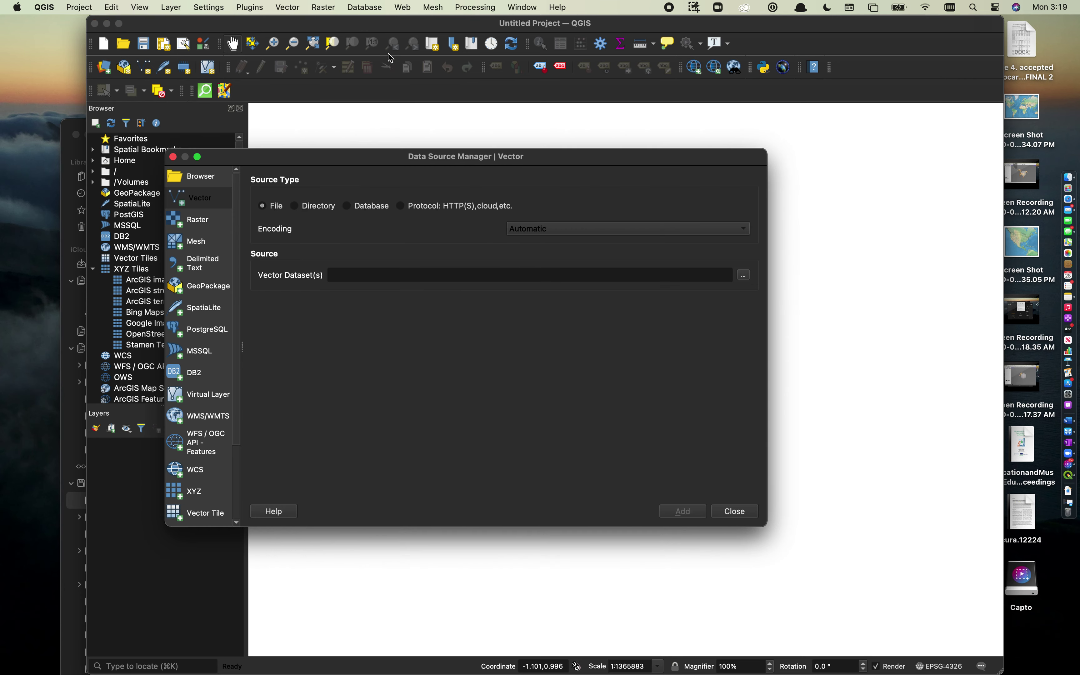
{"action": "left_click", "coordinate": [744, 275]}
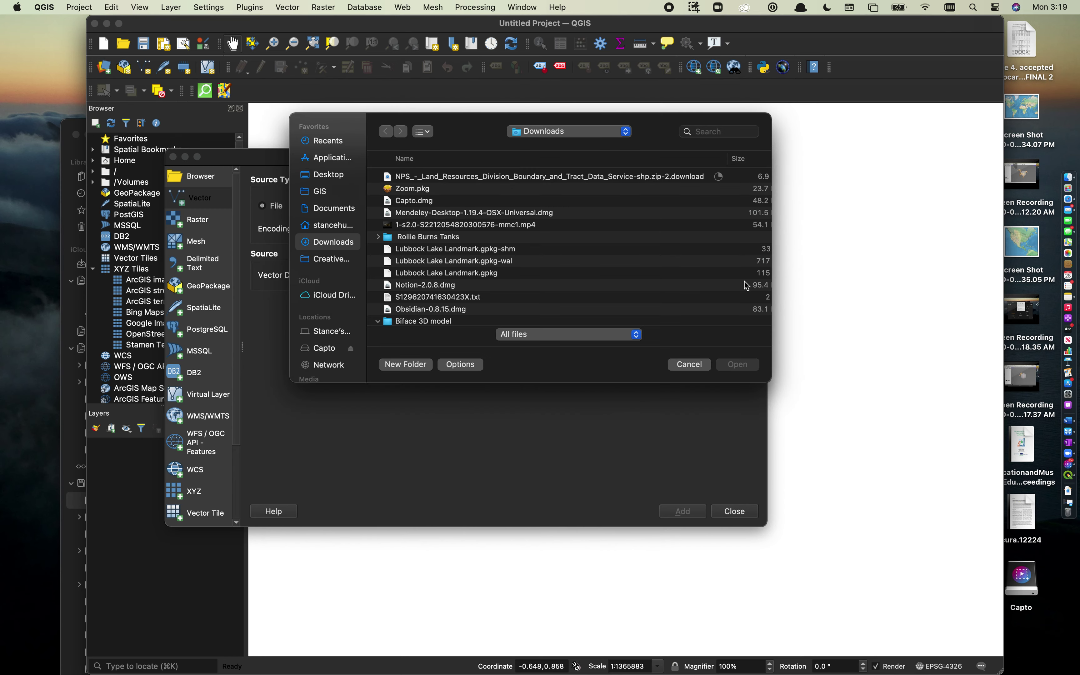
{"action": "left_click", "coordinate": [324, 176]}
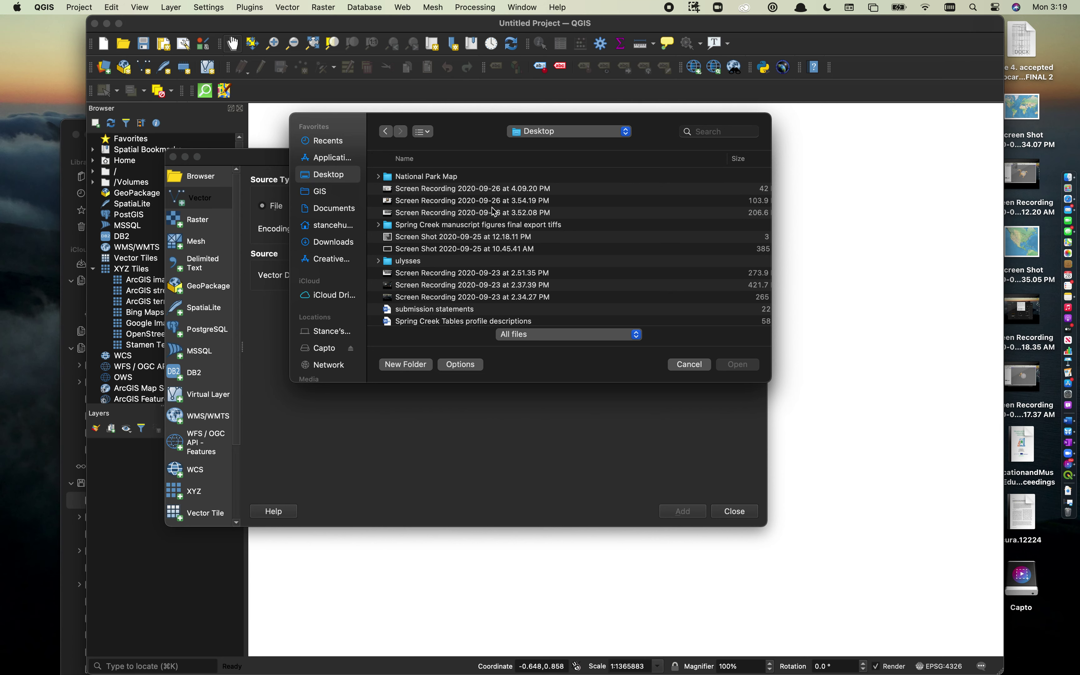
{"action": "double_click", "coordinate": [440, 178]}
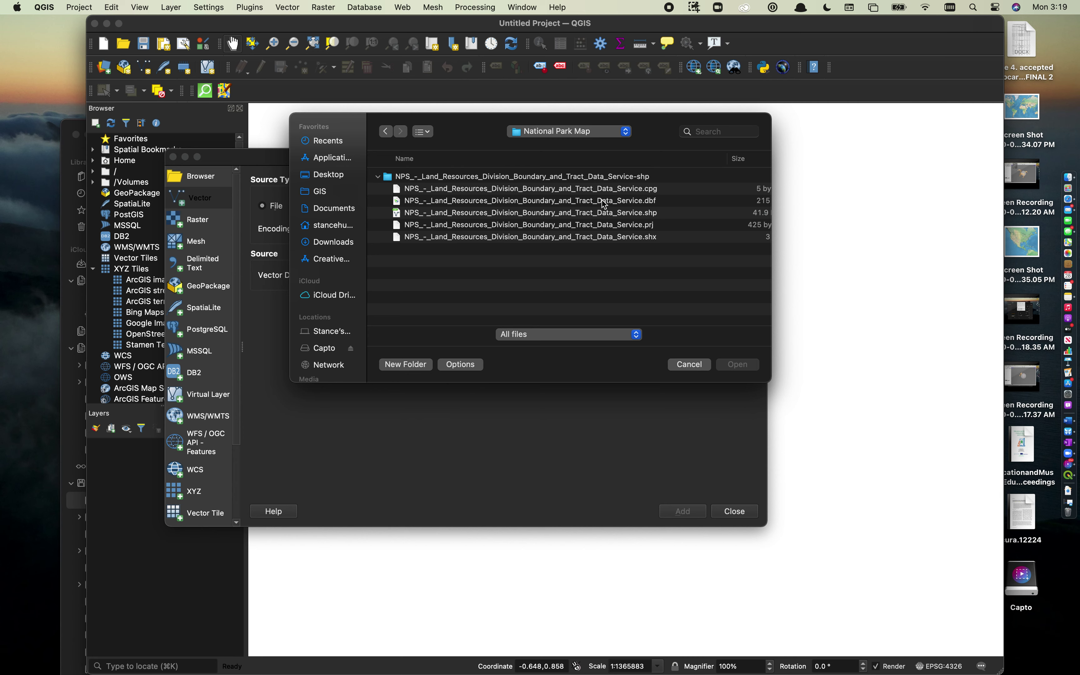
{"action": "left_click", "coordinate": [601, 218]}
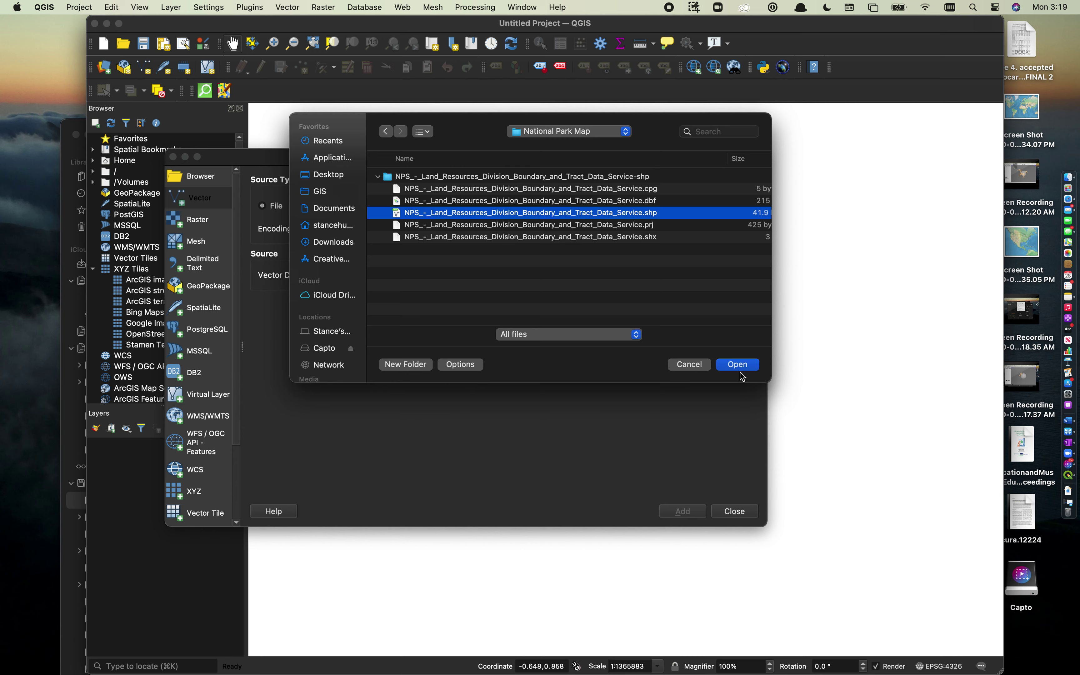
{"action": "left_click", "coordinate": [739, 366]}
{"action": "left_click", "coordinate": [690, 513]}
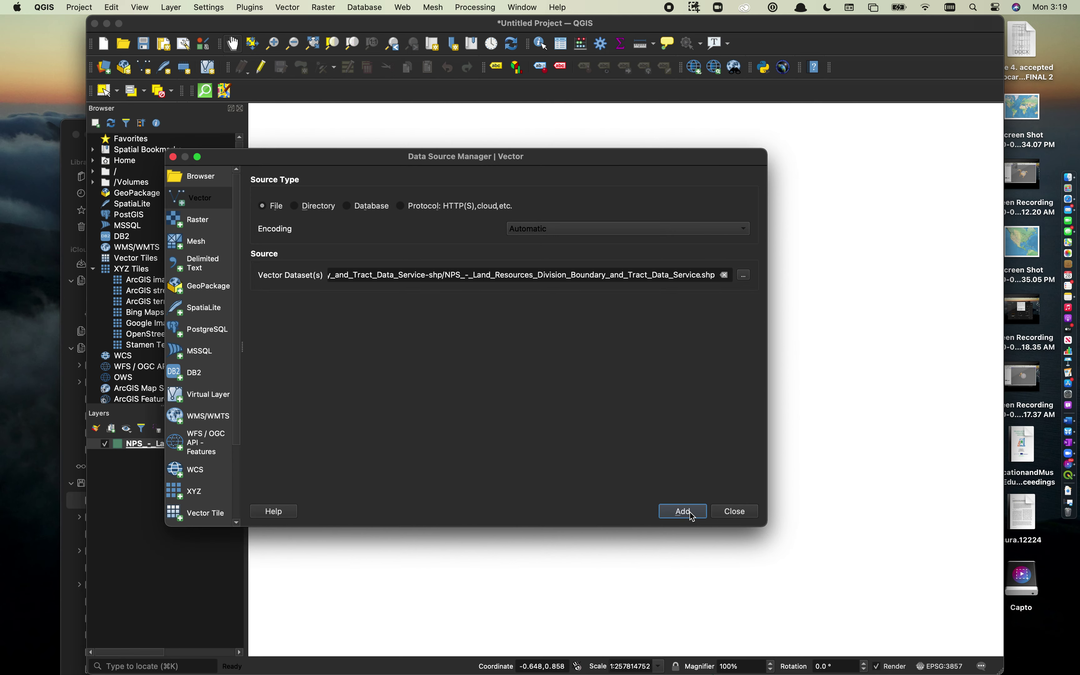
{"action": "left_click", "coordinate": [736, 513]}
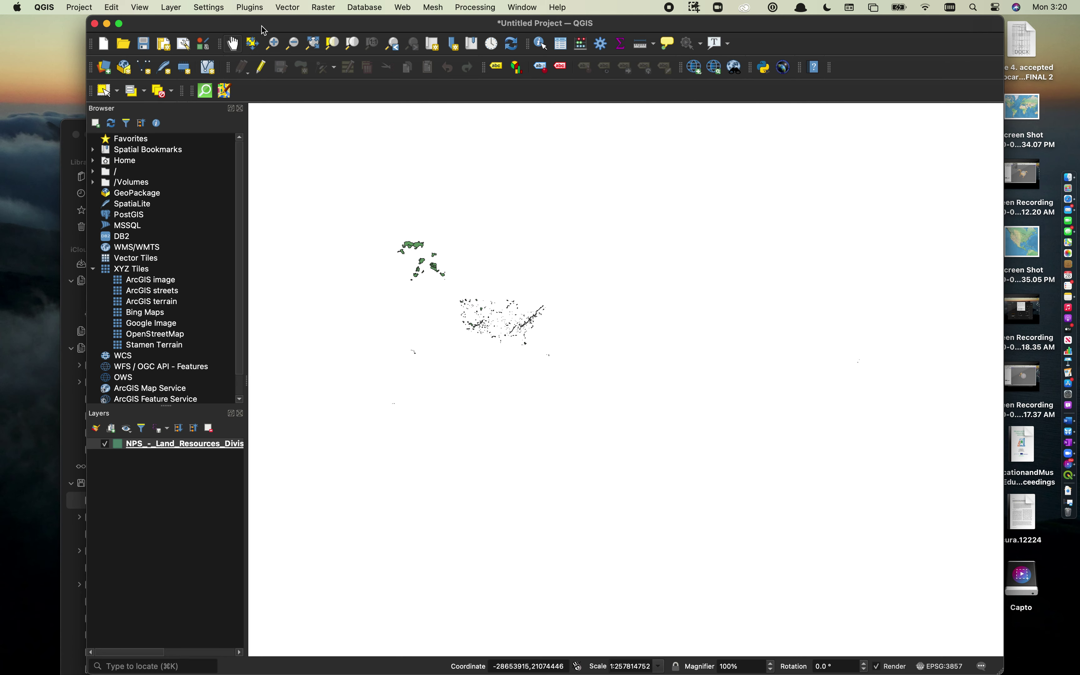
Examine the park boundaries up close across the contiguous United States, and in a wider view that includes Alaska
{"action": "left_click_drag", "start_coordinate": [389, 233], "coordinate": [592, 395]}
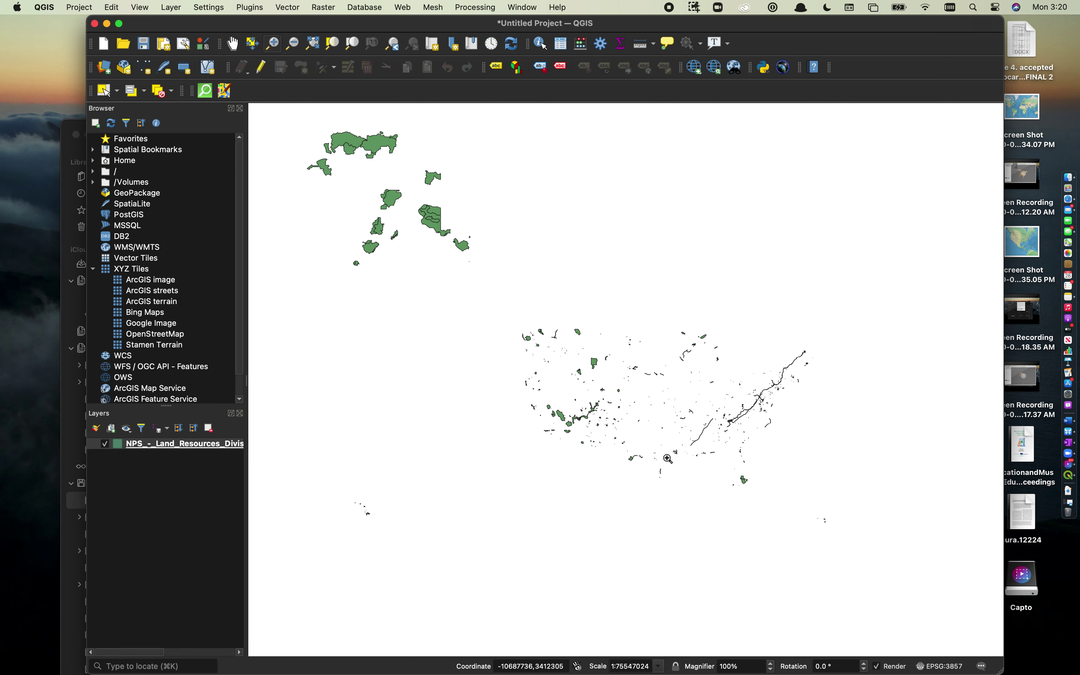
{"action": "left_click_drag", "start_coordinate": [507, 305], "coordinate": [856, 542]}
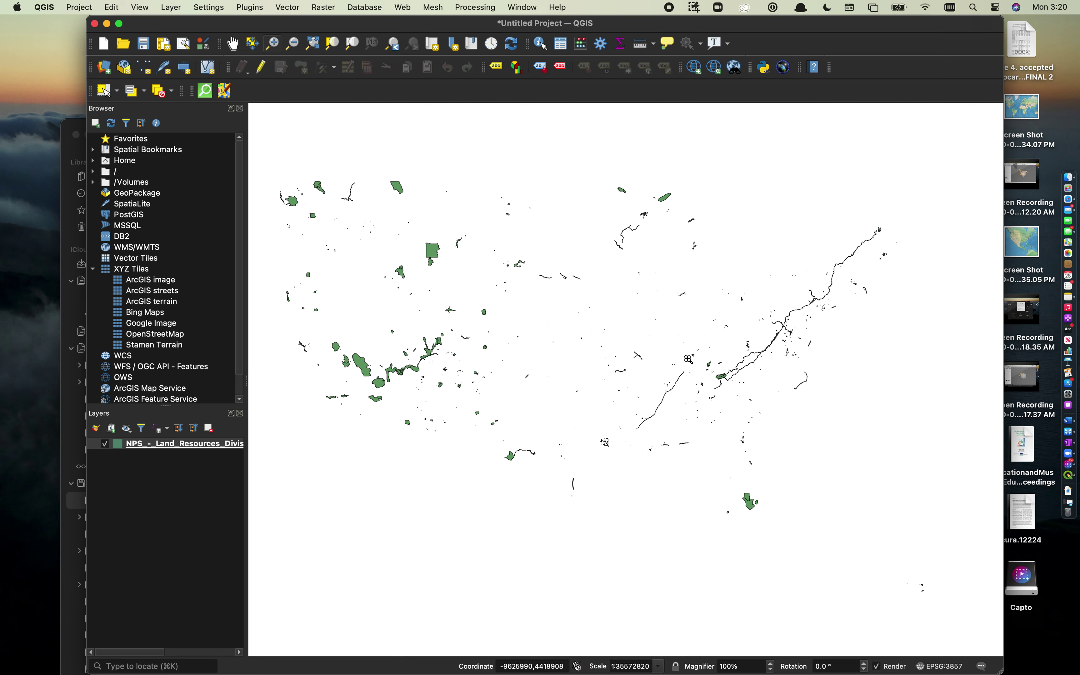
{"action": "left_click", "coordinate": [293, 43]}
{"action": "left_click", "coordinate": [471, 347]}
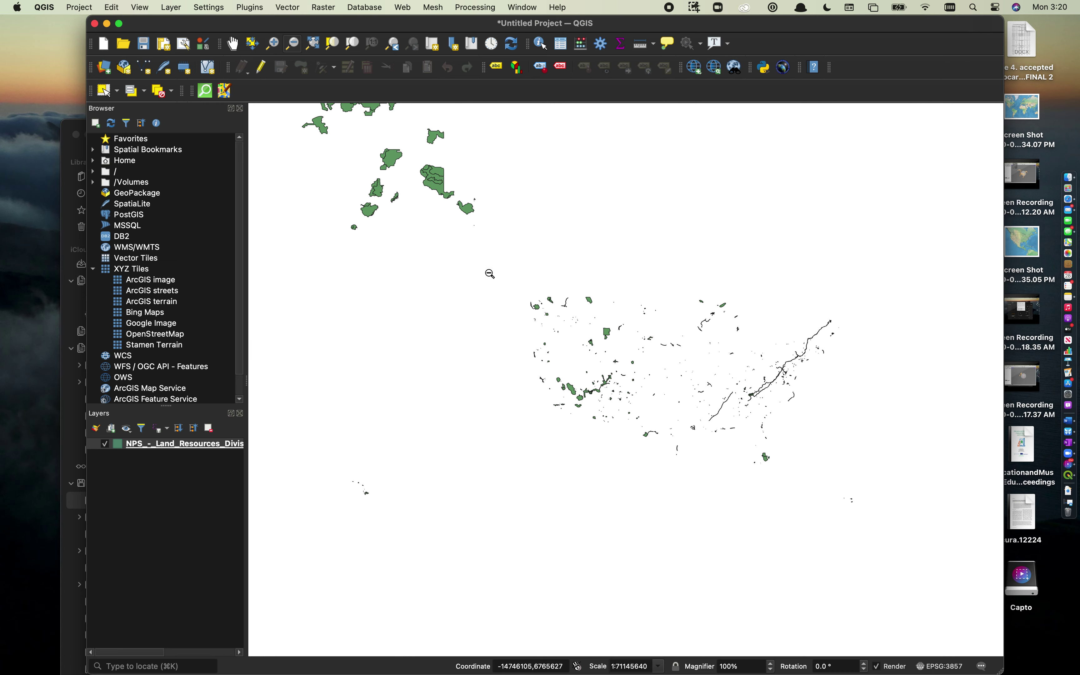
{"action": "left_click", "coordinate": [510, 254]}
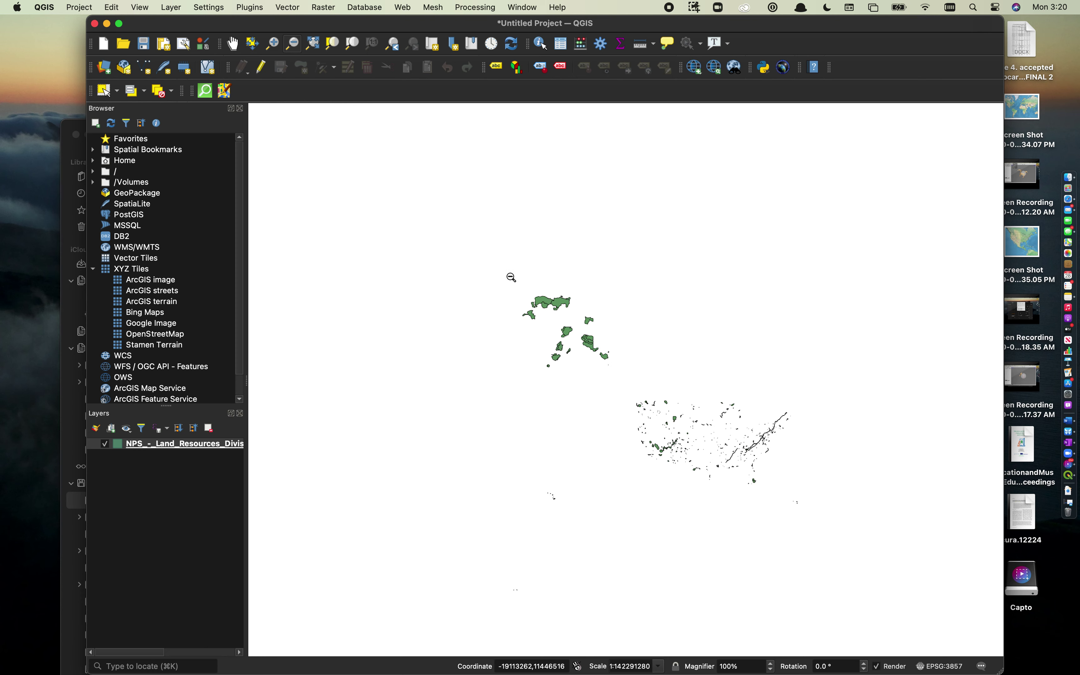
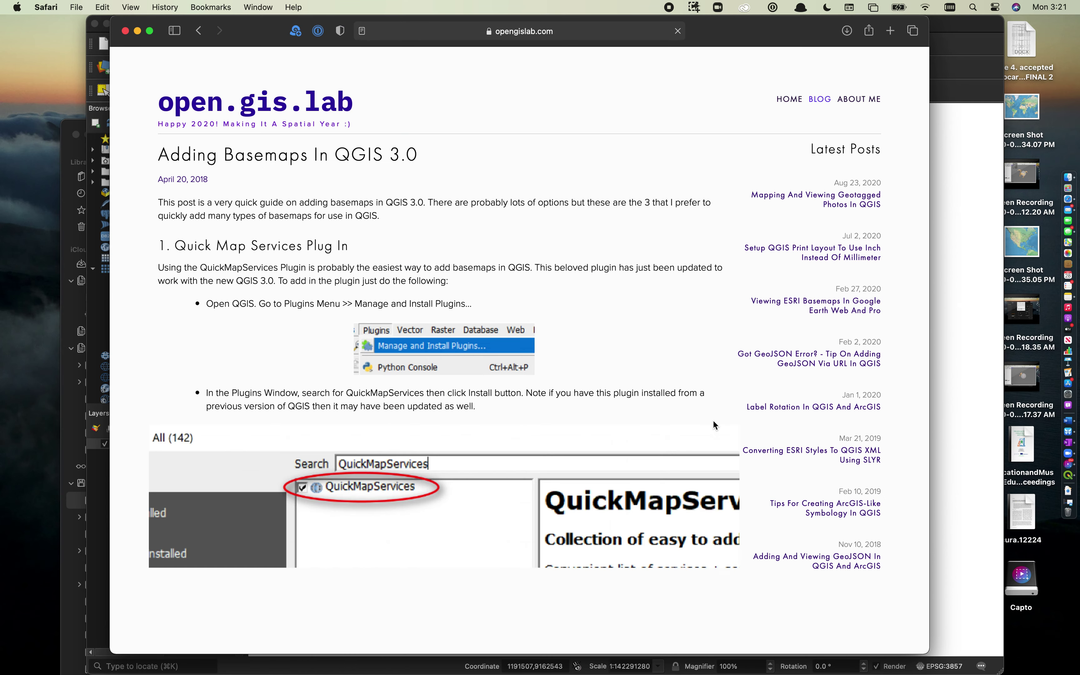
Read through the open.gis.lab guide Adding Basemaps In QGIS 3.0 in Safari, covering QuickMapServices, XYZ Tiles and the Python script
{"action": "scroll", "coordinate": [547, 360], "scroll_direction": "down", "scroll_amount": 15}
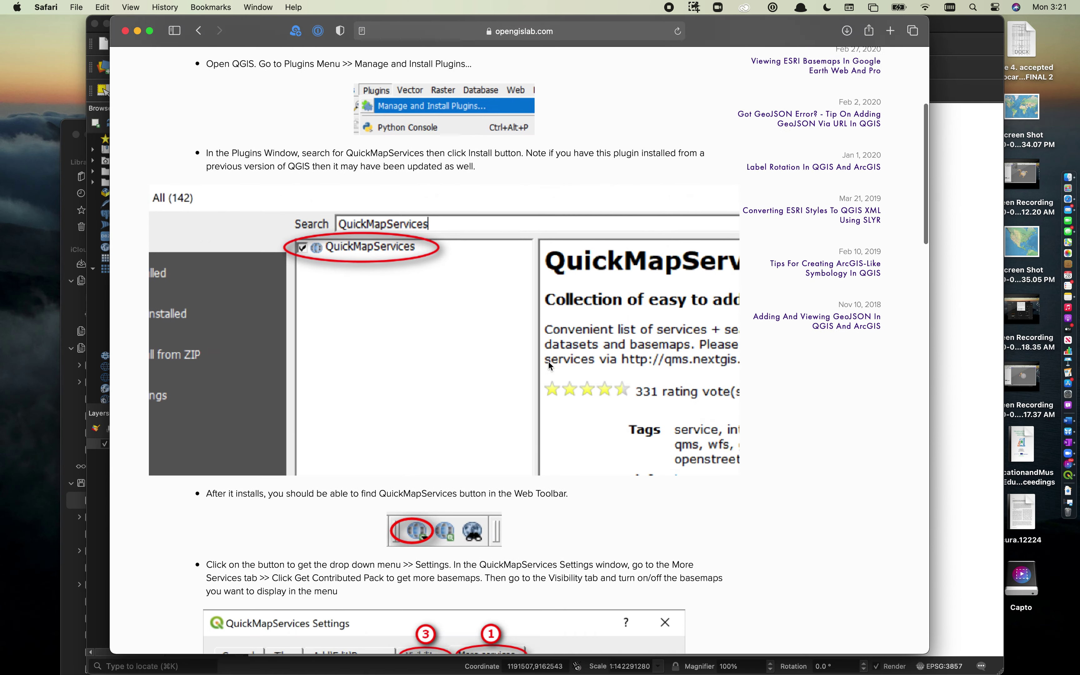
{"action": "scroll", "coordinate": [548, 362], "scroll_direction": "down", "scroll_amount": 20}
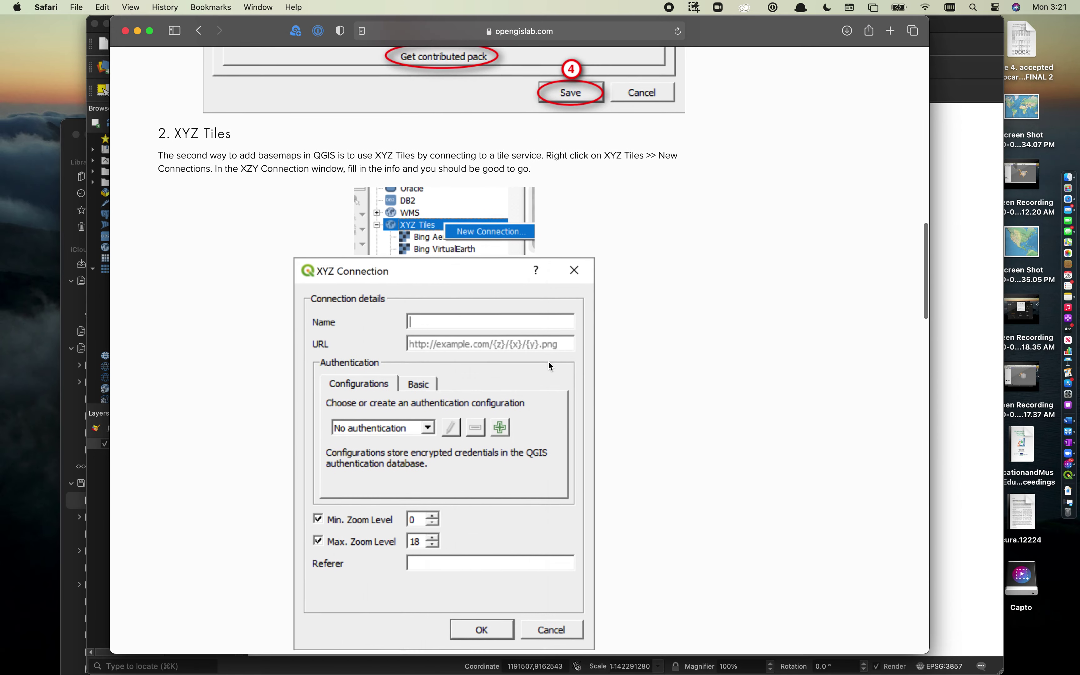
{"action": "scroll", "coordinate": [548, 365], "scroll_direction": "down", "scroll_amount": 20}
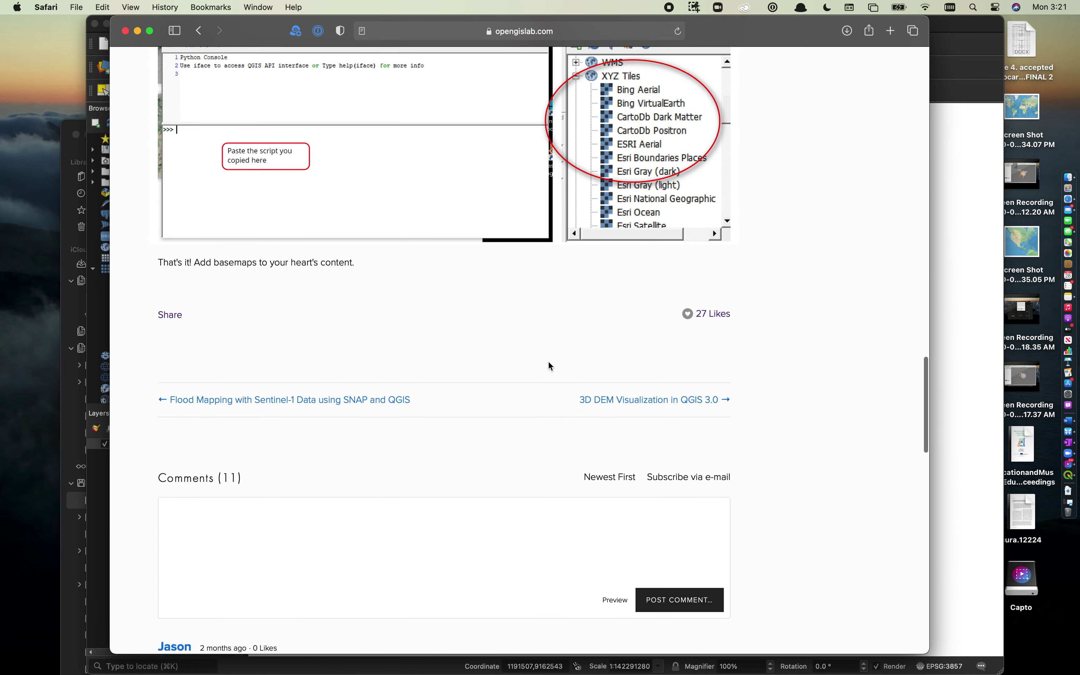
{"action": "scroll", "coordinate": [548, 360], "scroll_direction": "up", "scroll_amount": 6}
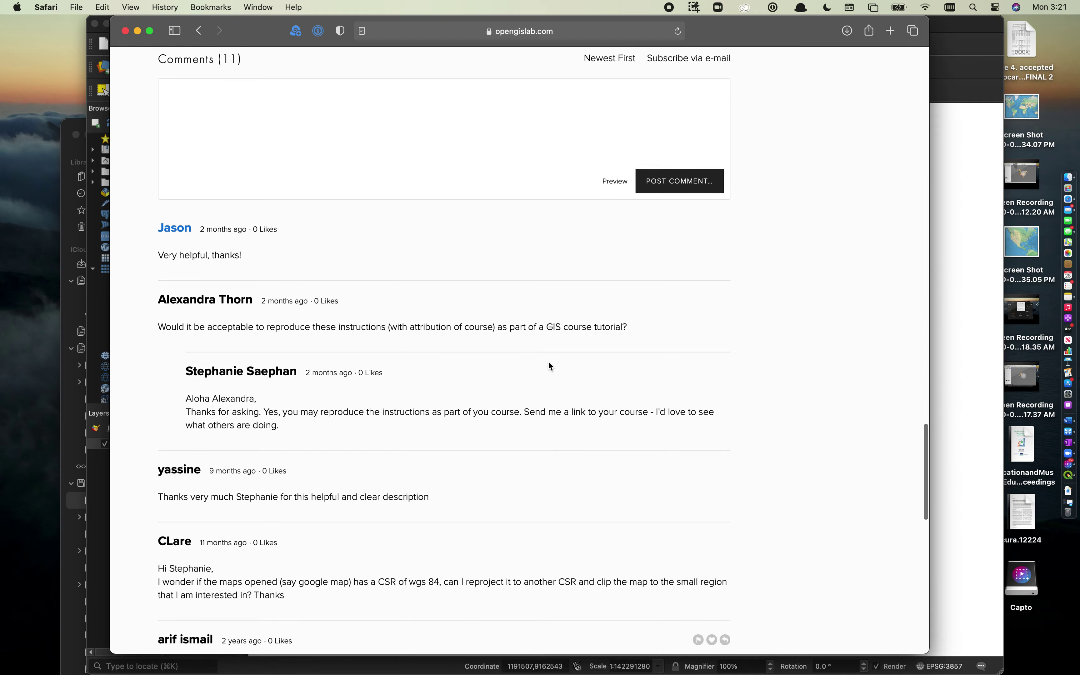
Finish skimming the basemap guide's comments and return to the Google results for qgis xyz tiles
{"action": "scroll", "coordinate": [547, 360], "scroll_direction": "down", "scroll_amount": 12}
{"action": "scroll", "coordinate": [548, 366], "scroll_direction": "up", "scroll_amount": 20}
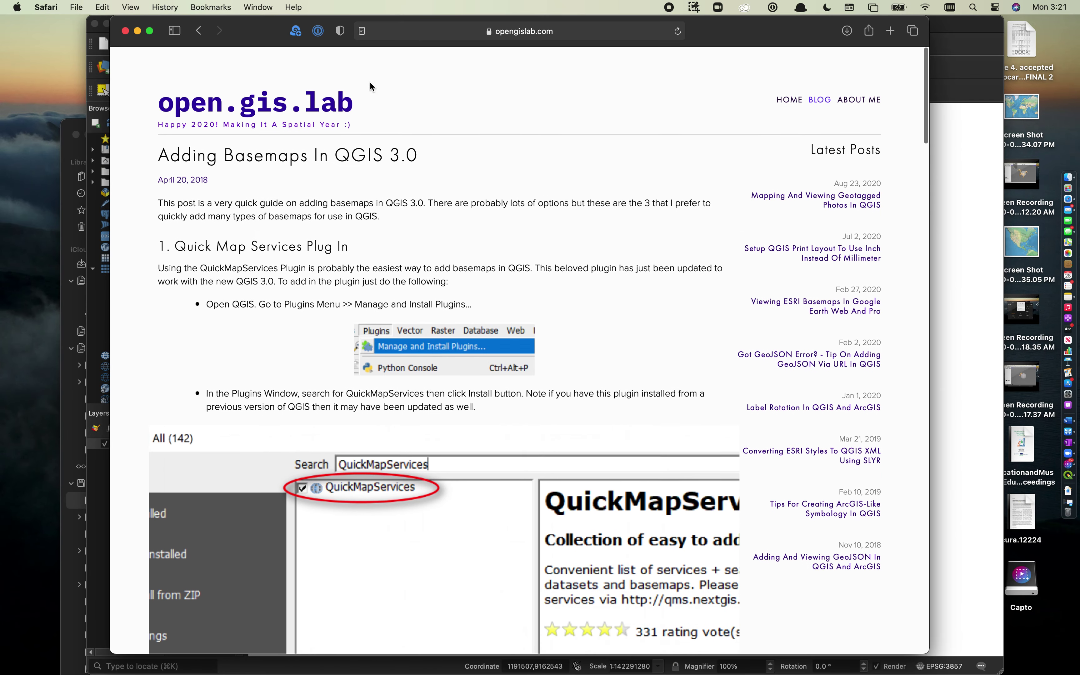
{"action": "left_click", "coordinate": [199, 30]}
{"action": "scroll", "coordinate": [313, 196], "scroll_direction": "up", "scroll_amount": 5}
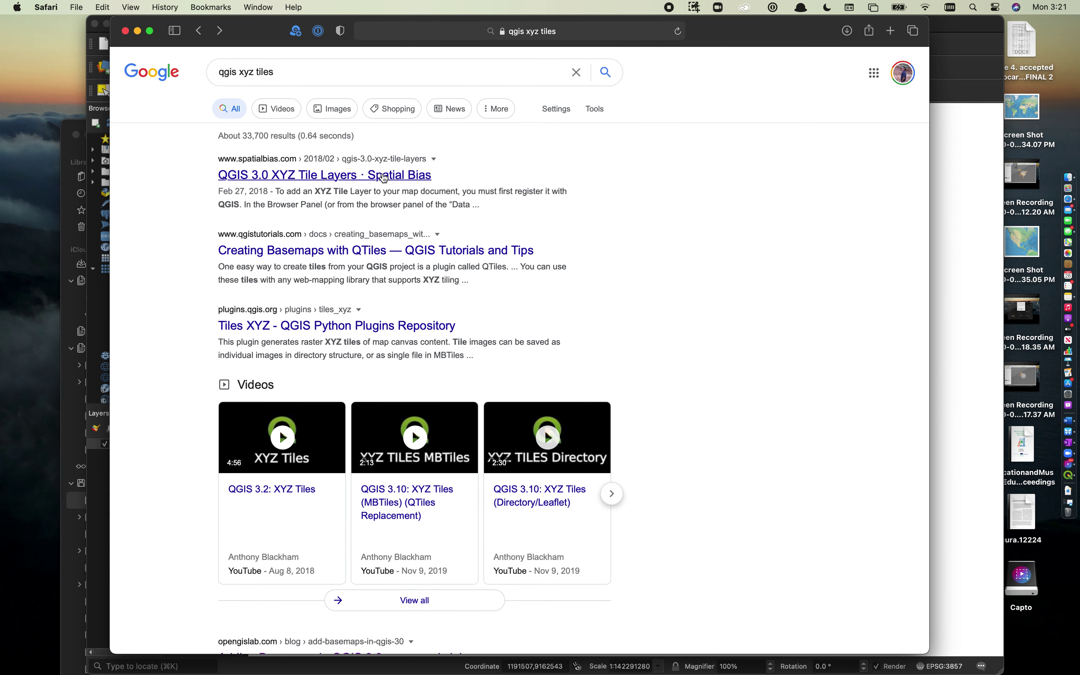
Open the Creating Basemaps with QTiles tutorial from the results and skim through its procedure
{"action": "left_click", "coordinate": [355, 255]}
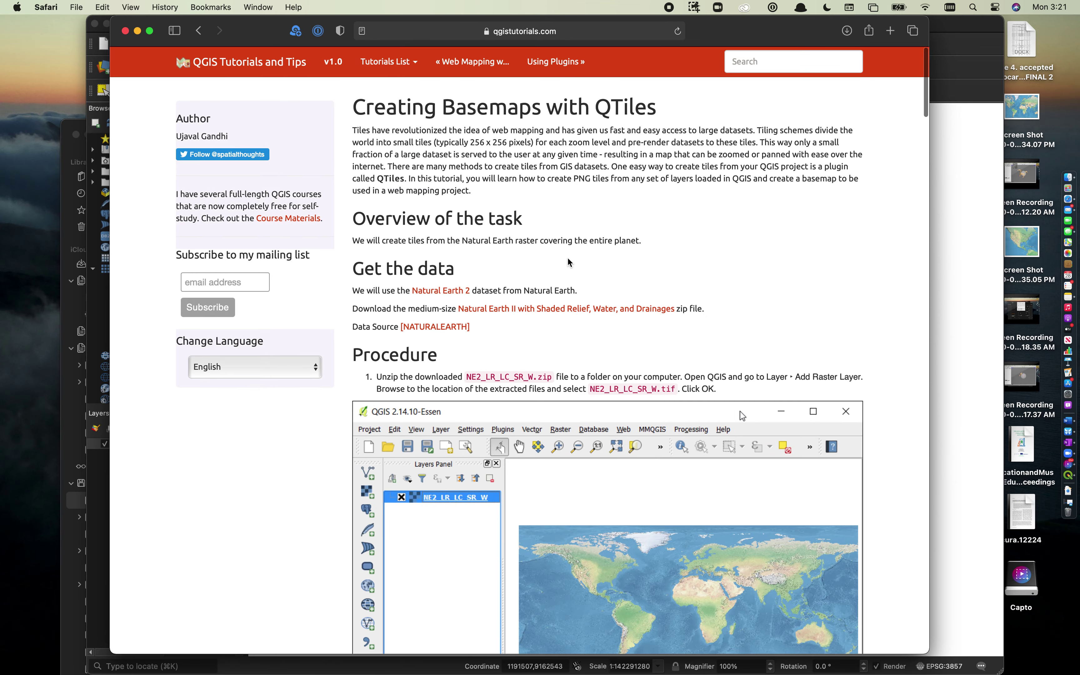
{"action": "scroll", "coordinate": [567, 256], "scroll_direction": "down", "scroll_amount": 1}
{"action": "scroll", "coordinate": [567, 259], "scroll_direction": "down", "scroll_amount": 20}
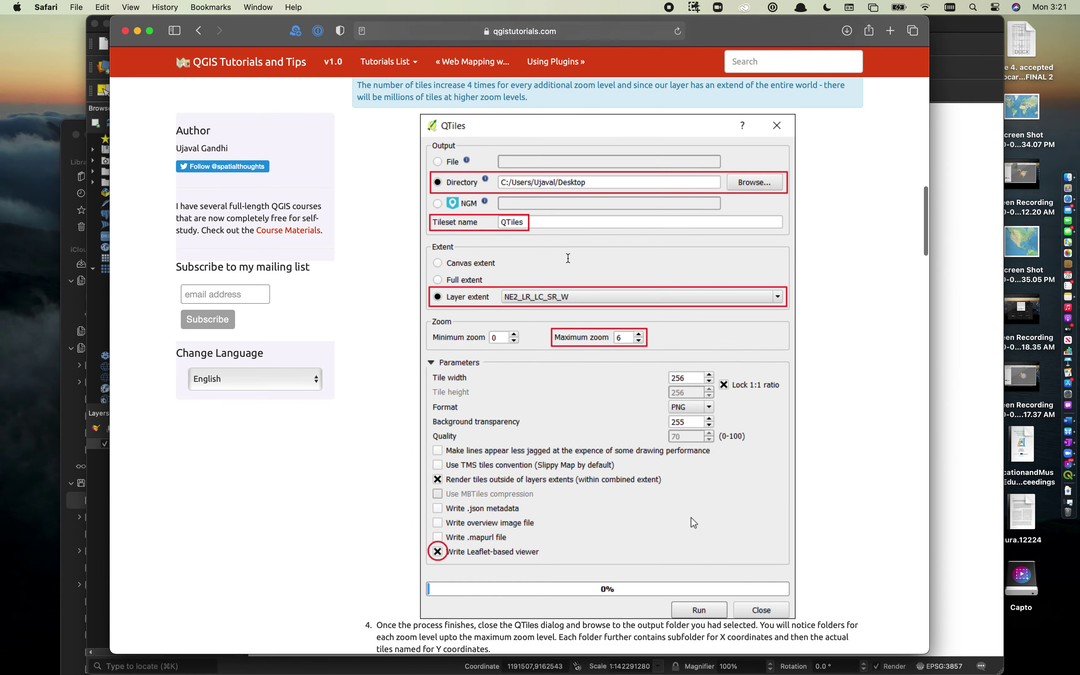
{"action": "scroll", "coordinate": [567, 258], "scroll_direction": "down", "scroll_amount": 20}
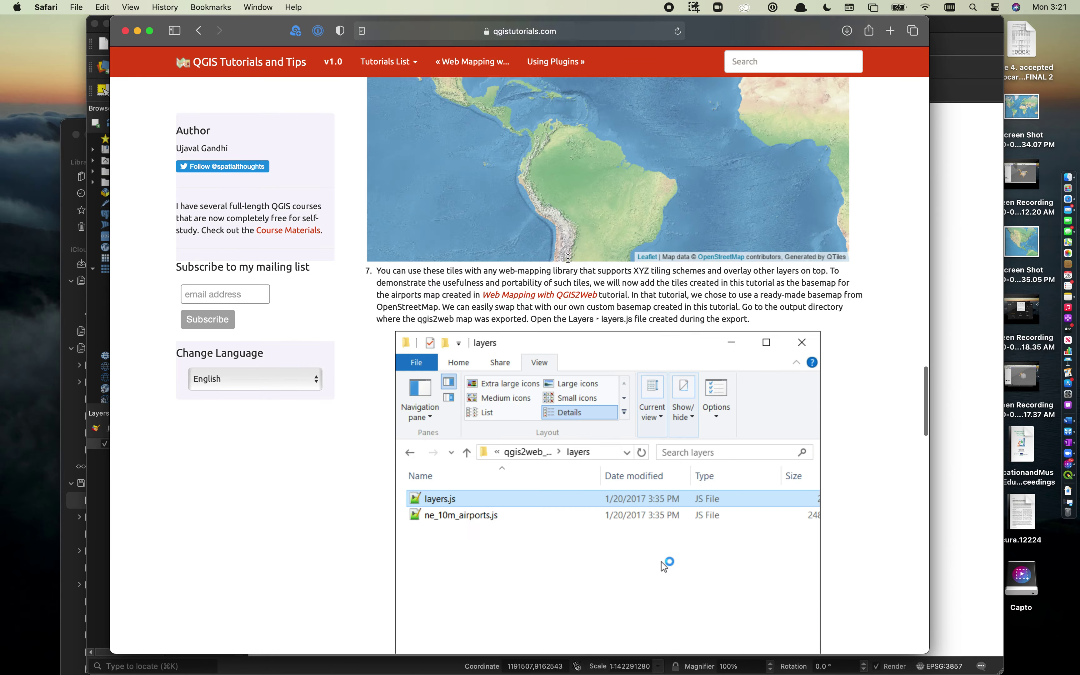
{"action": "scroll", "coordinate": [567, 258], "scroll_direction": "down", "scroll_amount": 20}
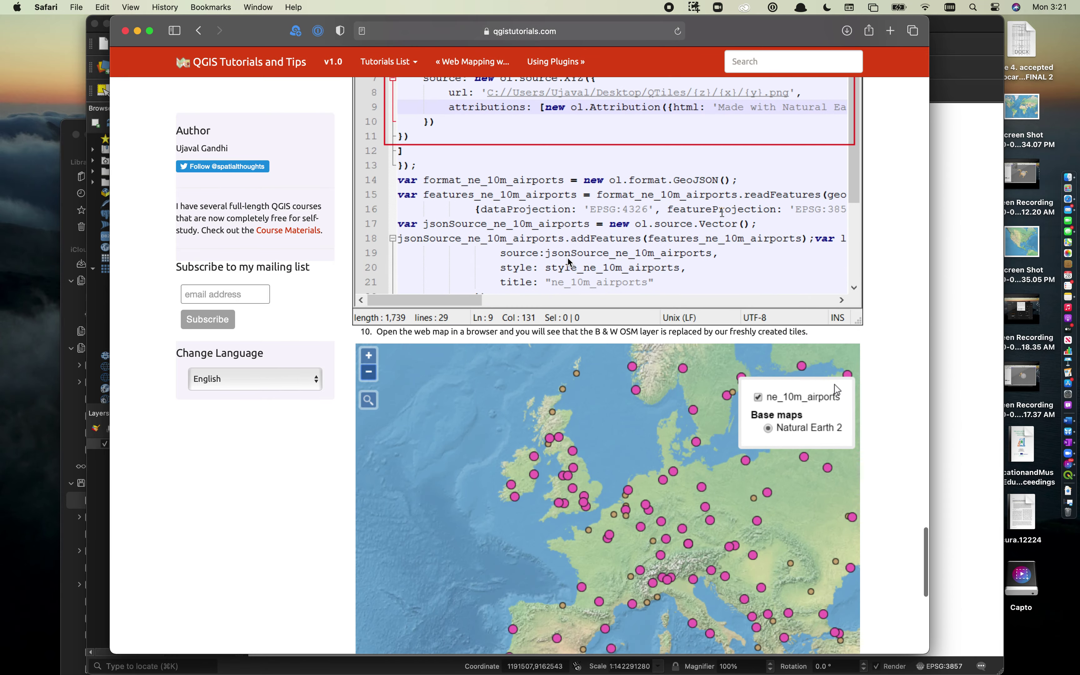
{"action": "scroll", "coordinate": [567, 258], "scroll_direction": "up", "scroll_amount": 20}
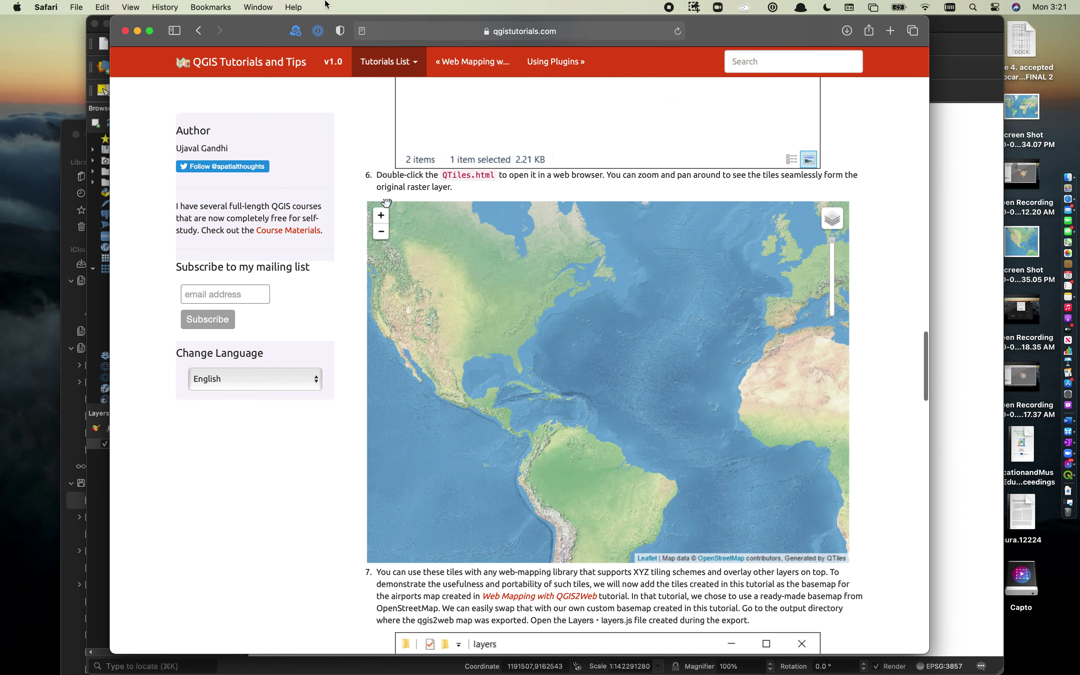
Return to the Google results and search for qgis xyz tiles bing
{"action": "left_click", "coordinate": [199, 30]}
{"action": "left_click", "coordinate": [311, 73]}
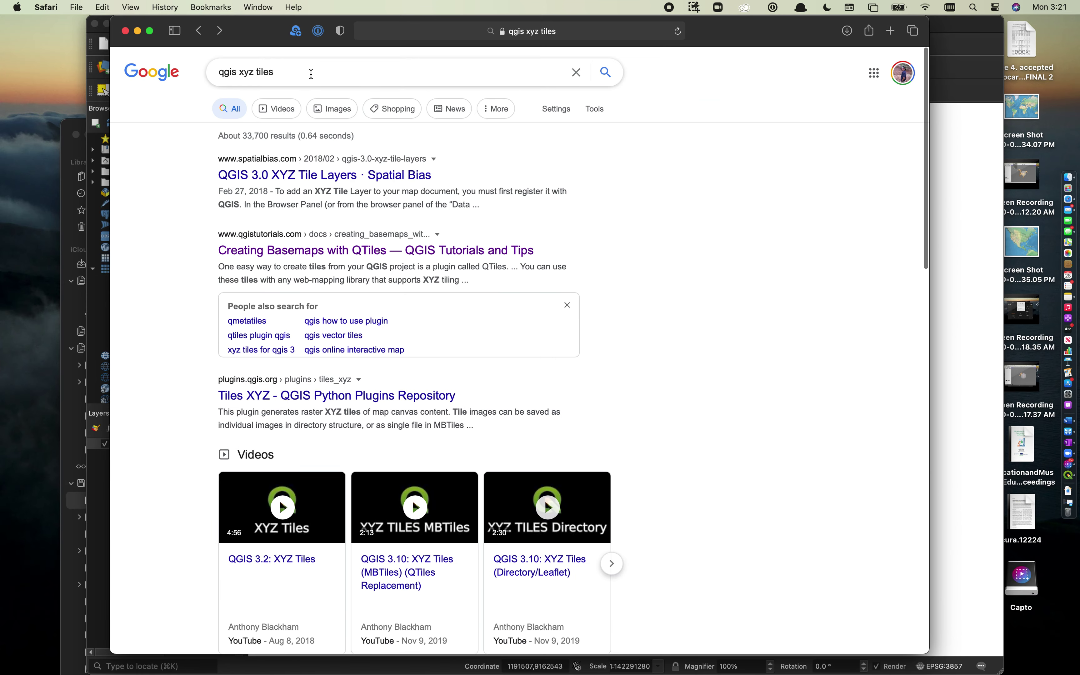
{"action": "type", "text": "bing"}
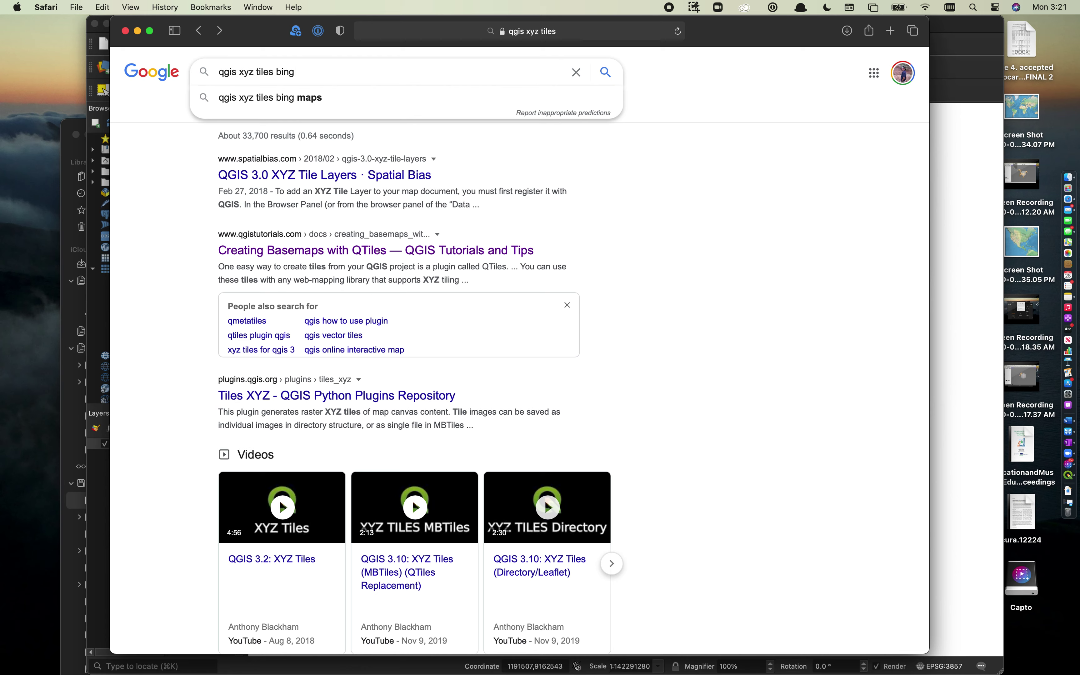
{"action": "key", "text": "Return"}
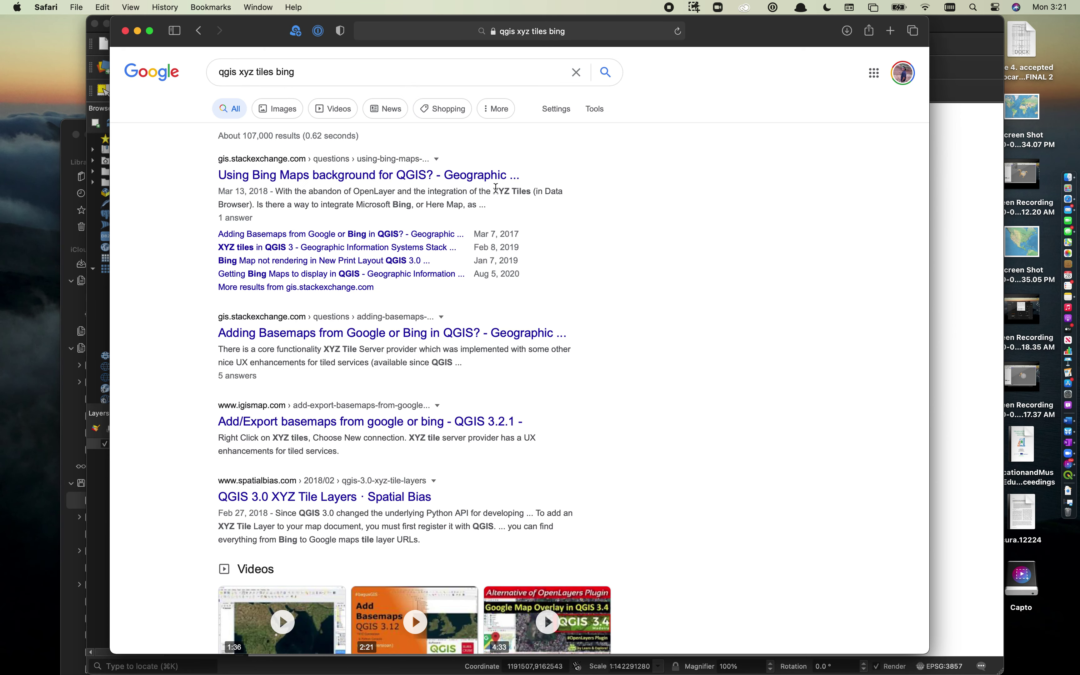
Open the Stack Exchange question Adding Basemaps from Google or Bing in QGIS? and read the example tile URLs in its answers
{"action": "left_click", "coordinate": [437, 337]}
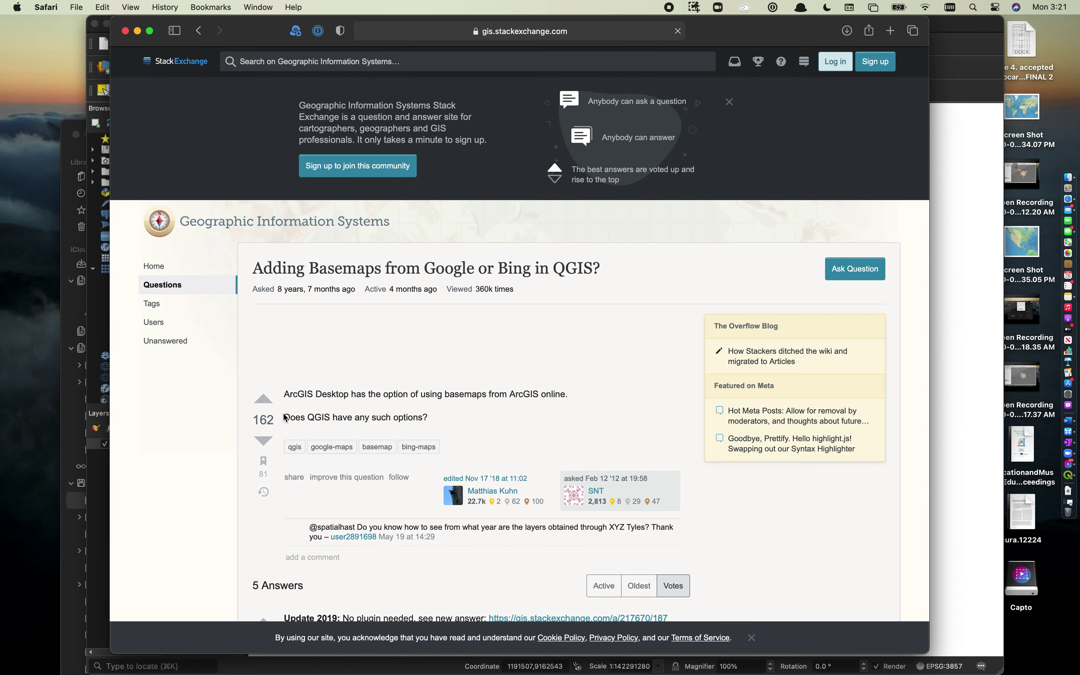
{"action": "scroll", "coordinate": [252, 420], "scroll_direction": "down", "scroll_amount": 15}
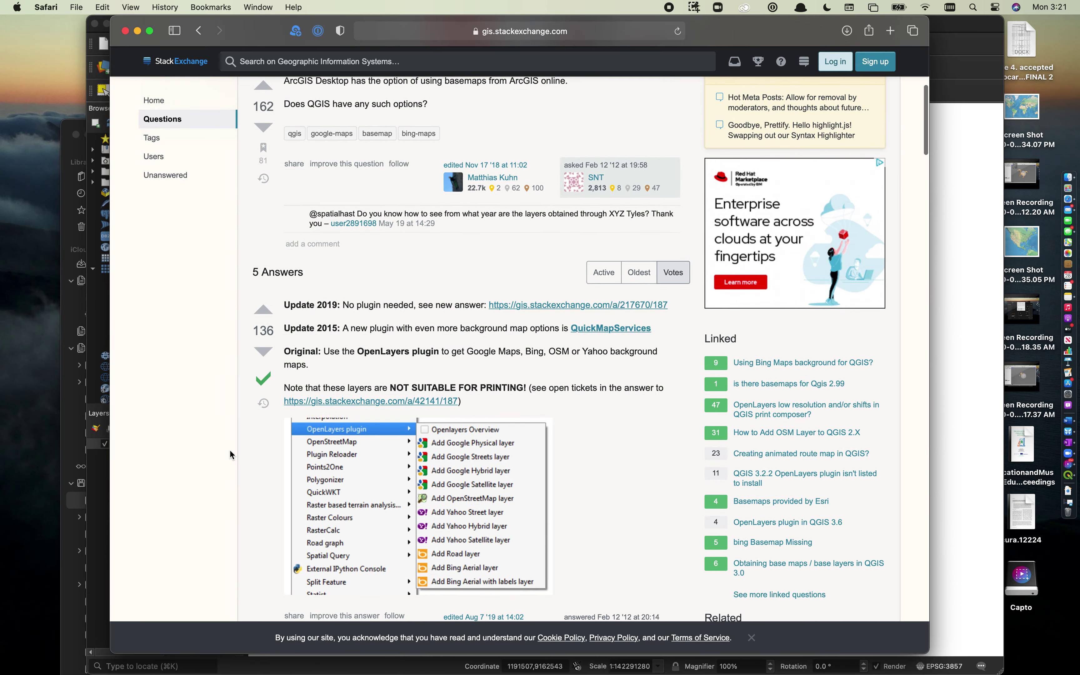
{"action": "scroll", "coordinate": [229, 451], "scroll_direction": "down", "scroll_amount": 10}
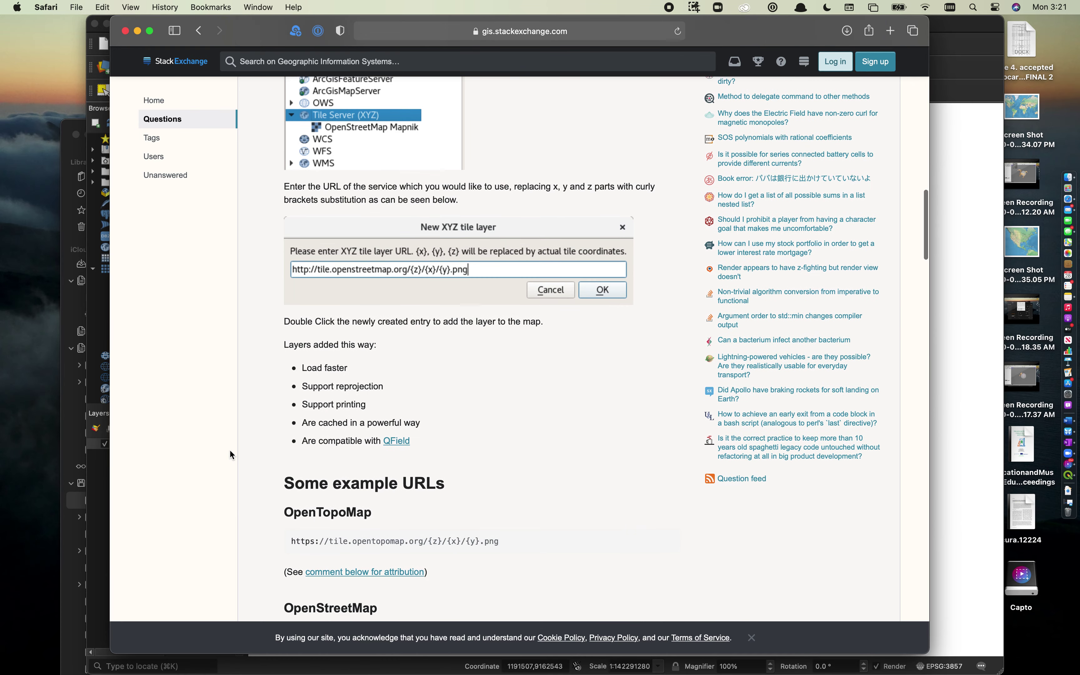
{"action": "scroll", "coordinate": [230, 451], "scroll_direction": "down", "scroll_amount": 5}
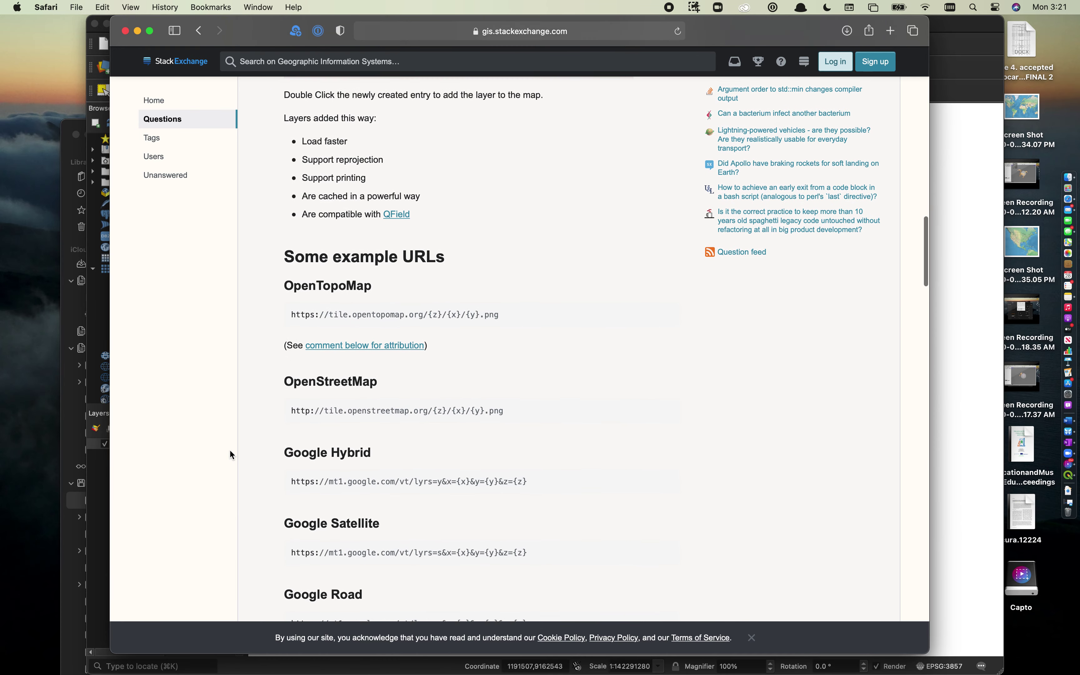
{"action": "scroll", "coordinate": [229, 449], "scroll_direction": "down", "scroll_amount": 3}
{"action": "scroll", "coordinate": [230, 448], "scroll_direction": "up", "scroll_amount": 3}
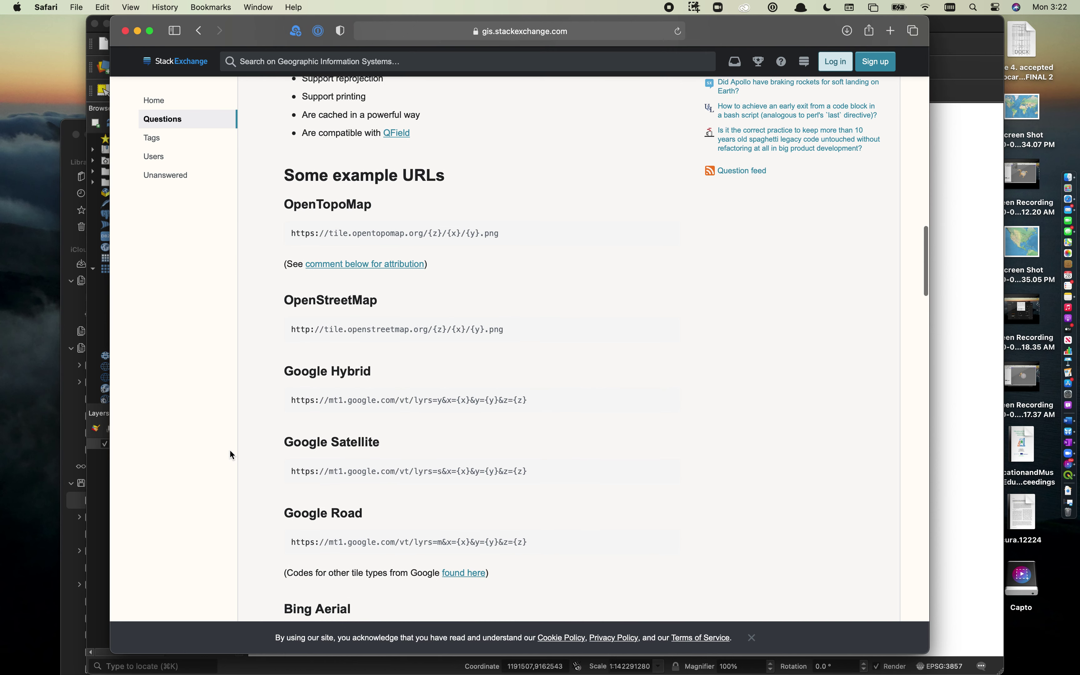
{"action": "scroll", "coordinate": [230, 454], "scroll_direction": "down", "scroll_amount": 2}
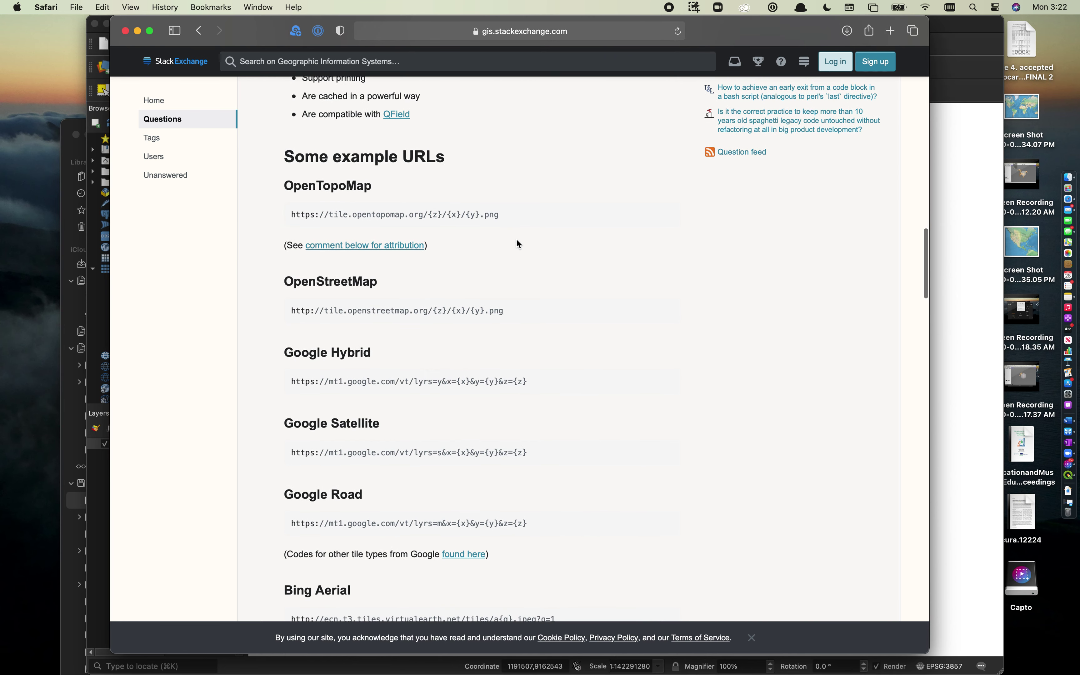
{"action": "scroll", "coordinate": [515, 238], "scroll_direction": "up", "scroll_amount": 1}
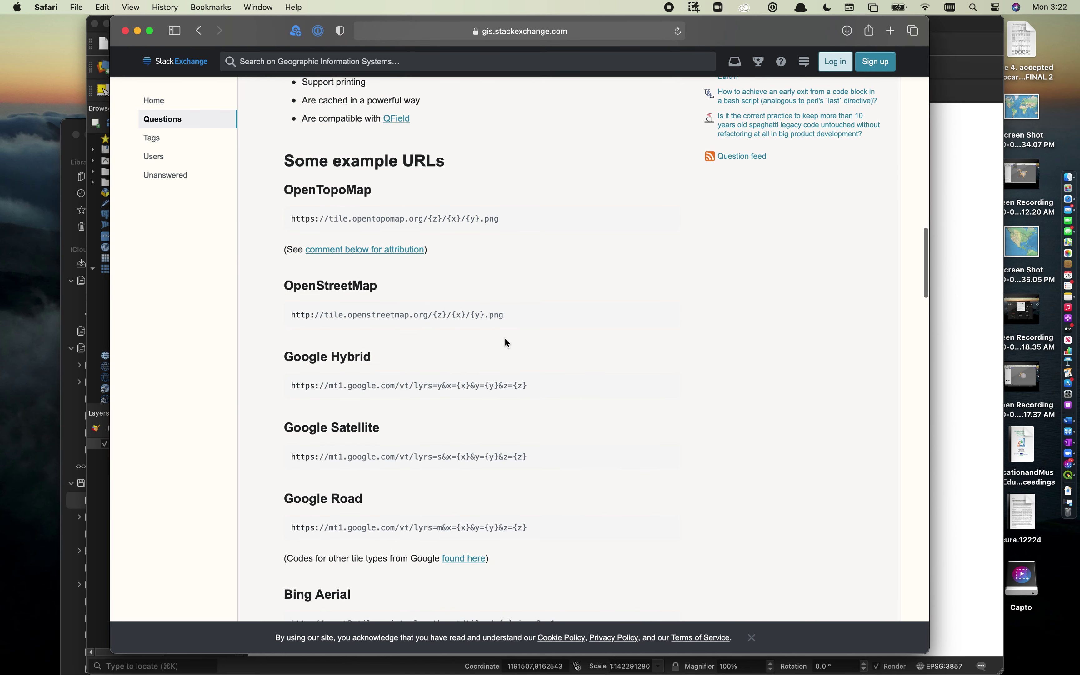
{"action": "scroll", "coordinate": [505, 338], "scroll_direction": "down", "scroll_amount": 4}
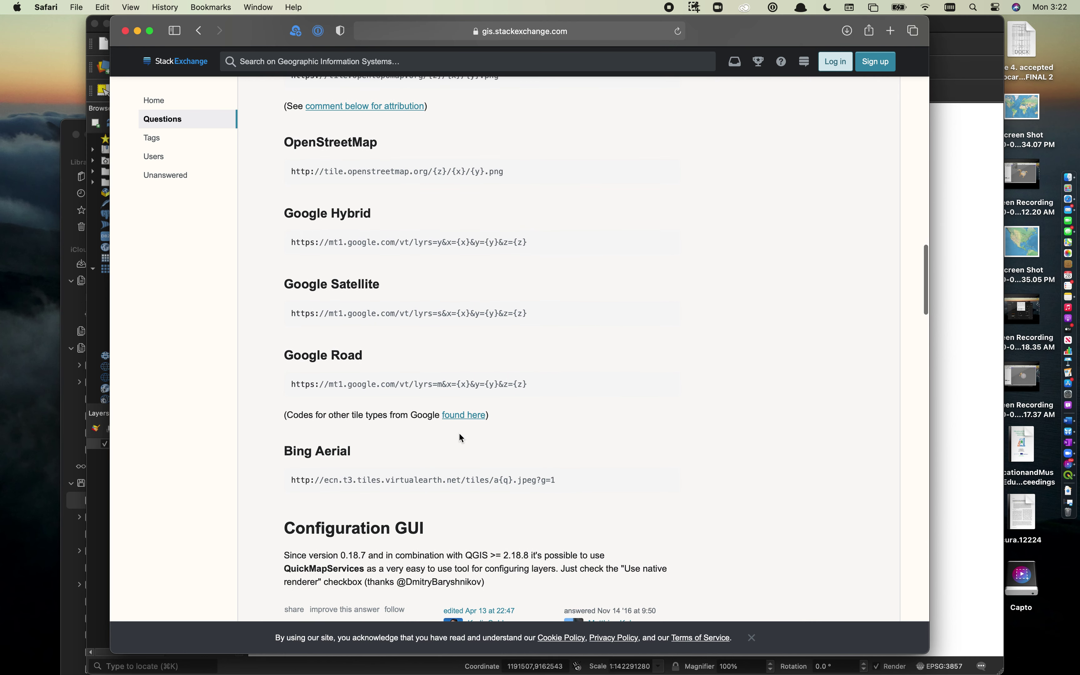
{"action": "scroll", "coordinate": [462, 437], "scroll_direction": "down", "scroll_amount": 2}
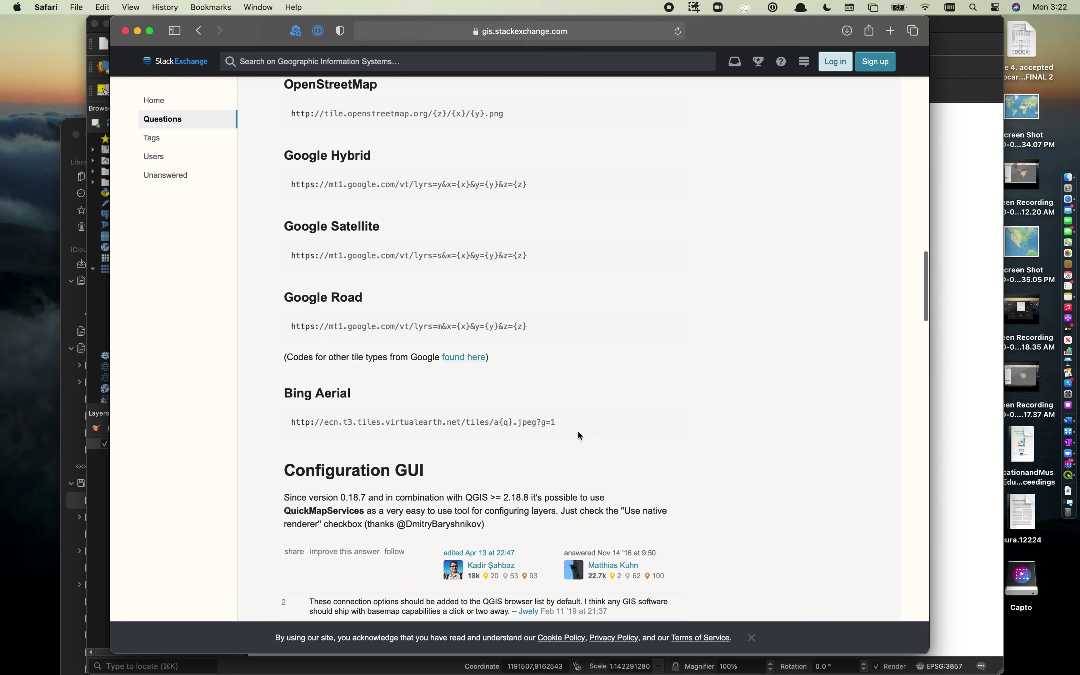
{"action": "triple_click", "coordinate": [534, 422]}
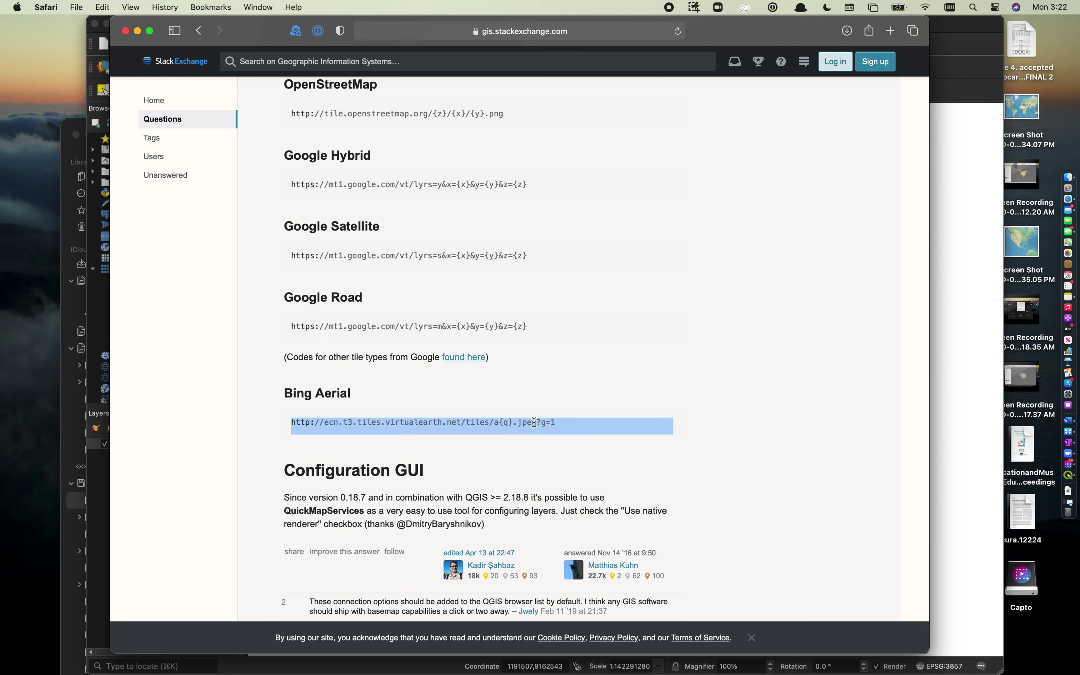
{"action": "left_click", "coordinate": [535, 431]}
{"action": "left_click_drag", "start_coordinate": [555, 421], "coordinate": [290, 422]}
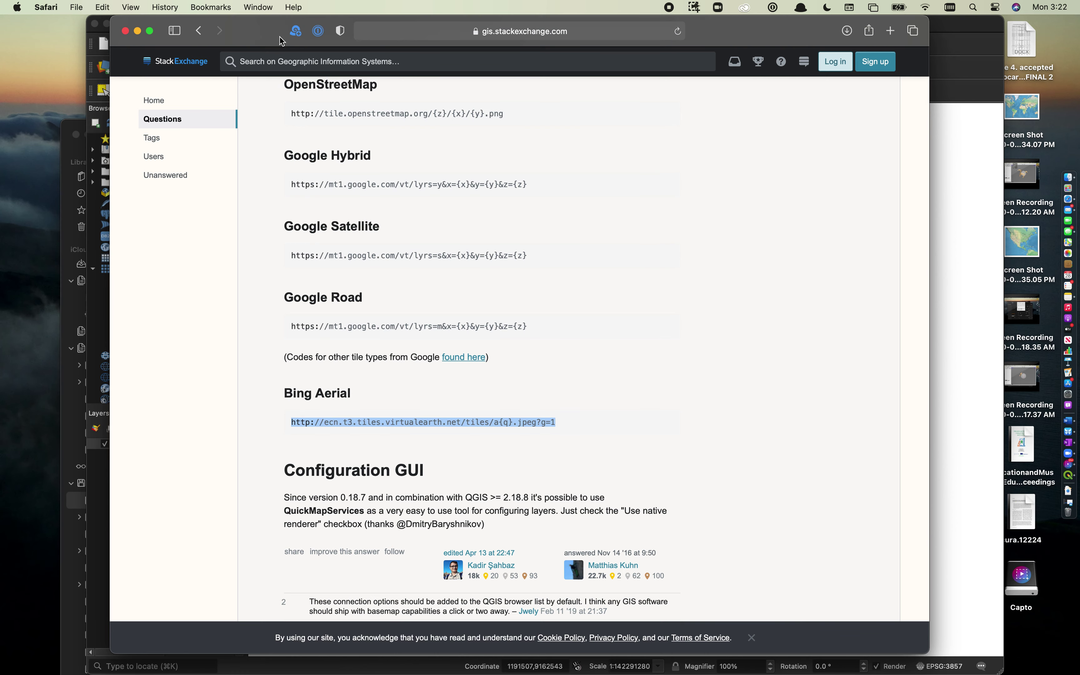
Switch to QGIS and examine the Name and URL settings for a new XYZ Tiles connection without creating it
{"action": "left_click_drag", "start_coordinate": [281, 41], "coordinate": [449, 45]}
{"action": "left_click", "coordinate": [137, 273]}
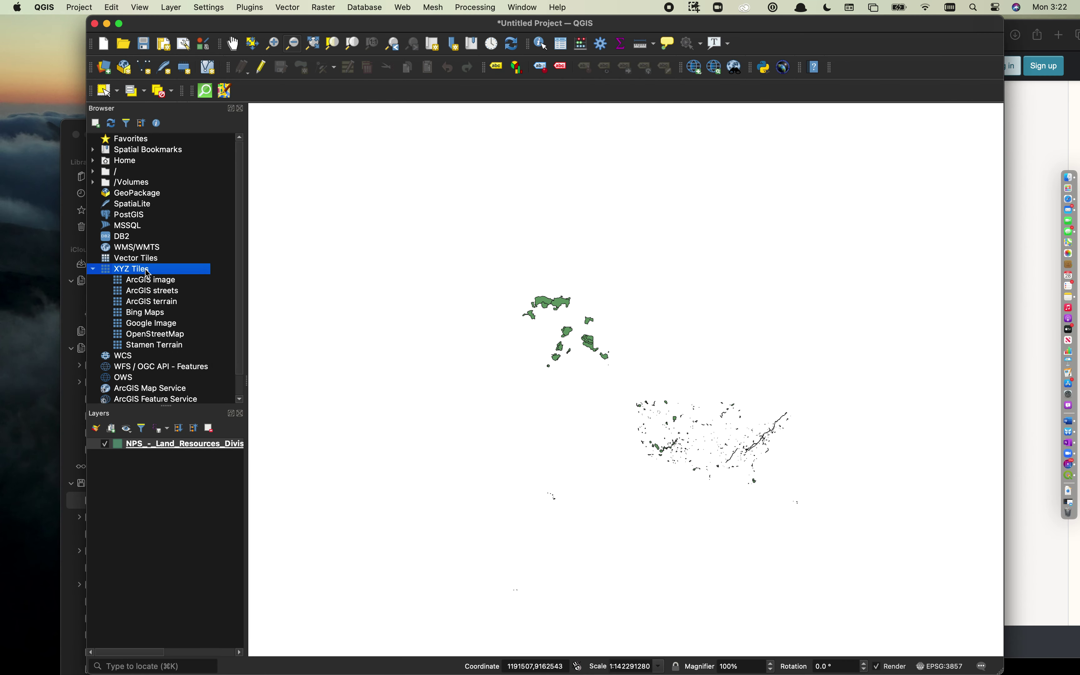
{"action": "right_click", "coordinate": [149, 273]}
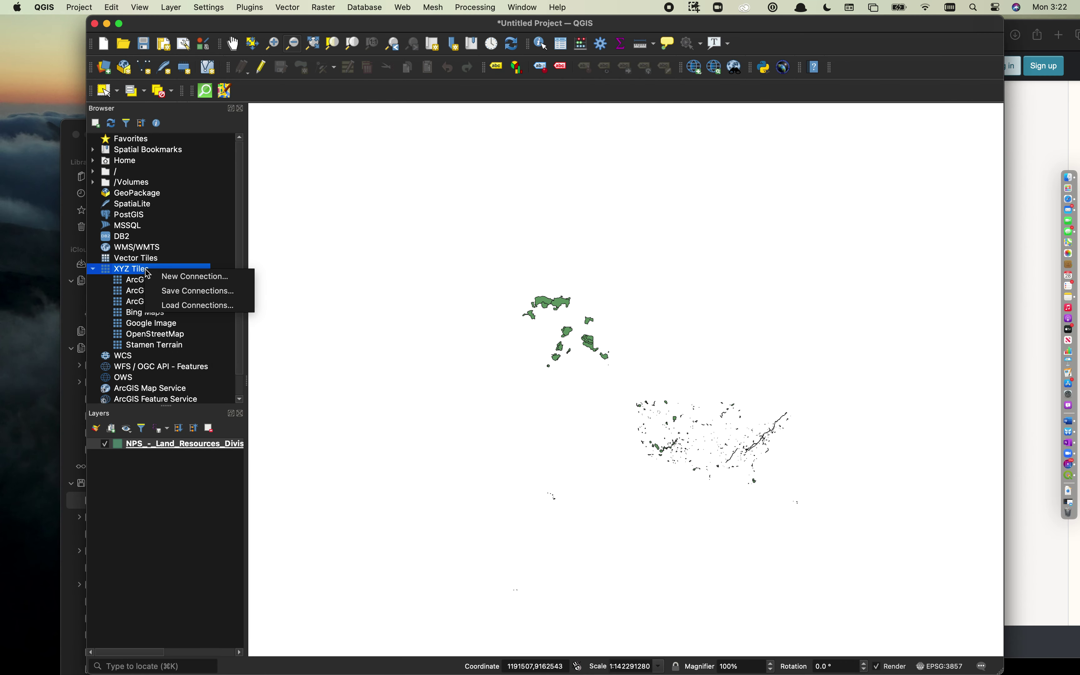
{"action": "left_click", "coordinate": [169, 277]}
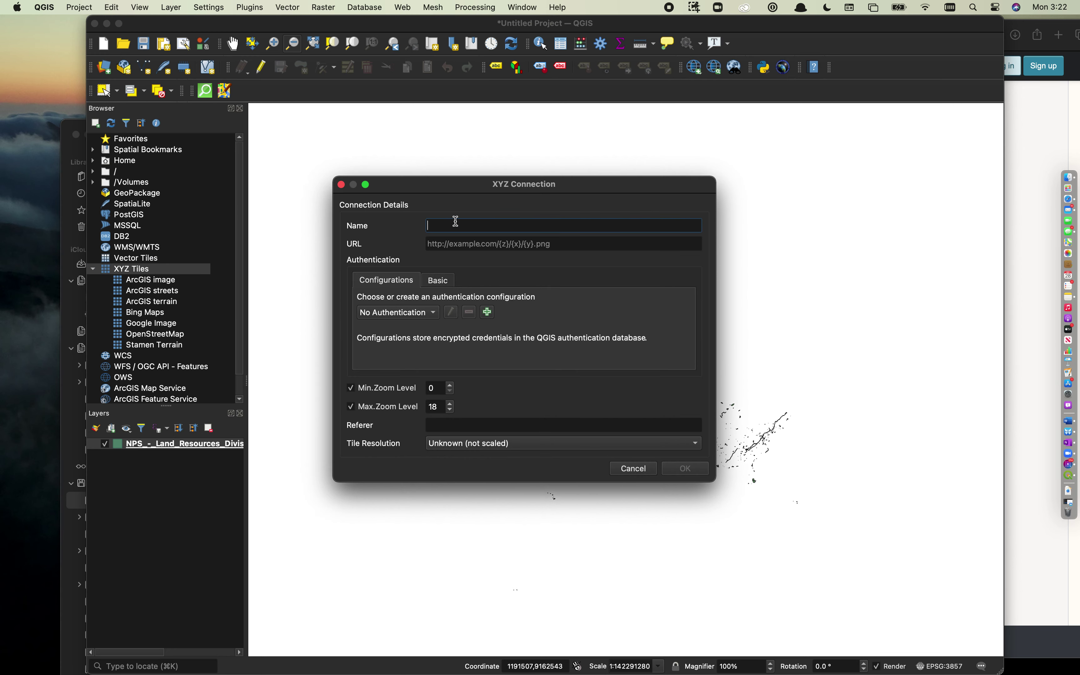
{"action": "left_click", "coordinate": [472, 244]}
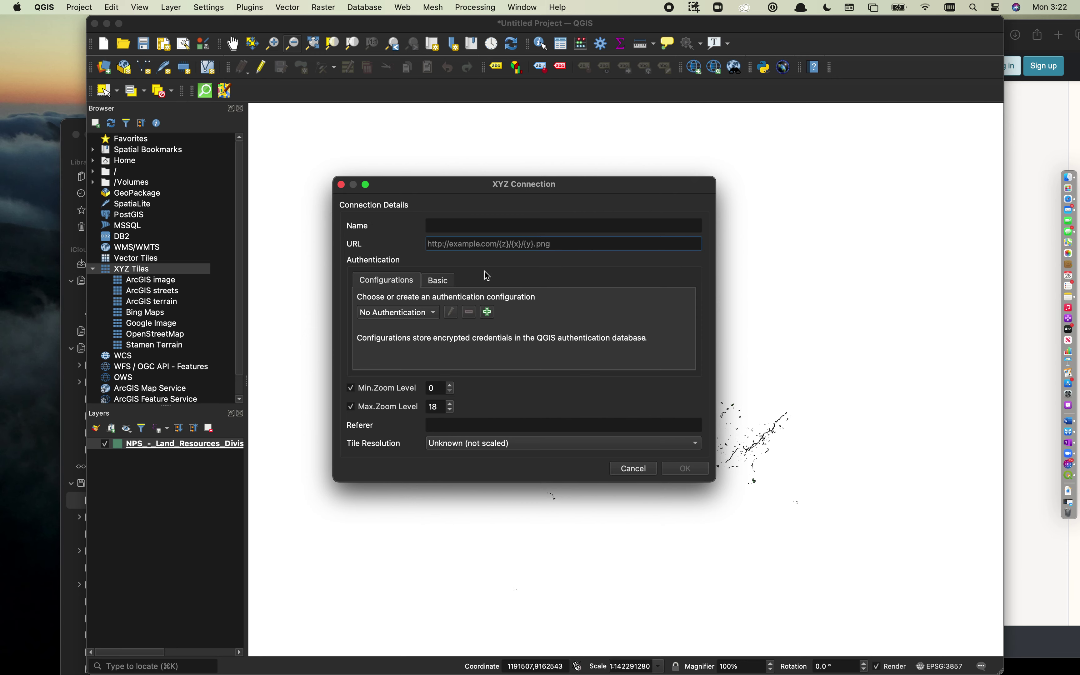
{"action": "left_click", "coordinate": [633, 469]}
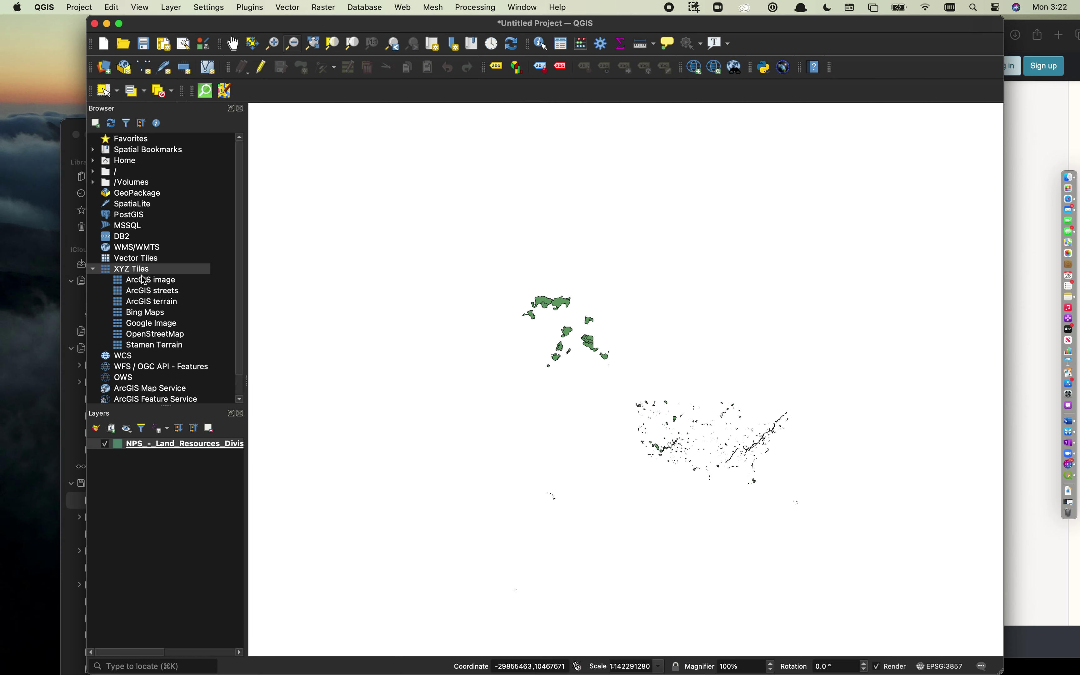
Add the Bing Maps XYZ tiles to the project and place the NPS boundary layer above them
{"action": "left_click", "coordinate": [149, 318]}
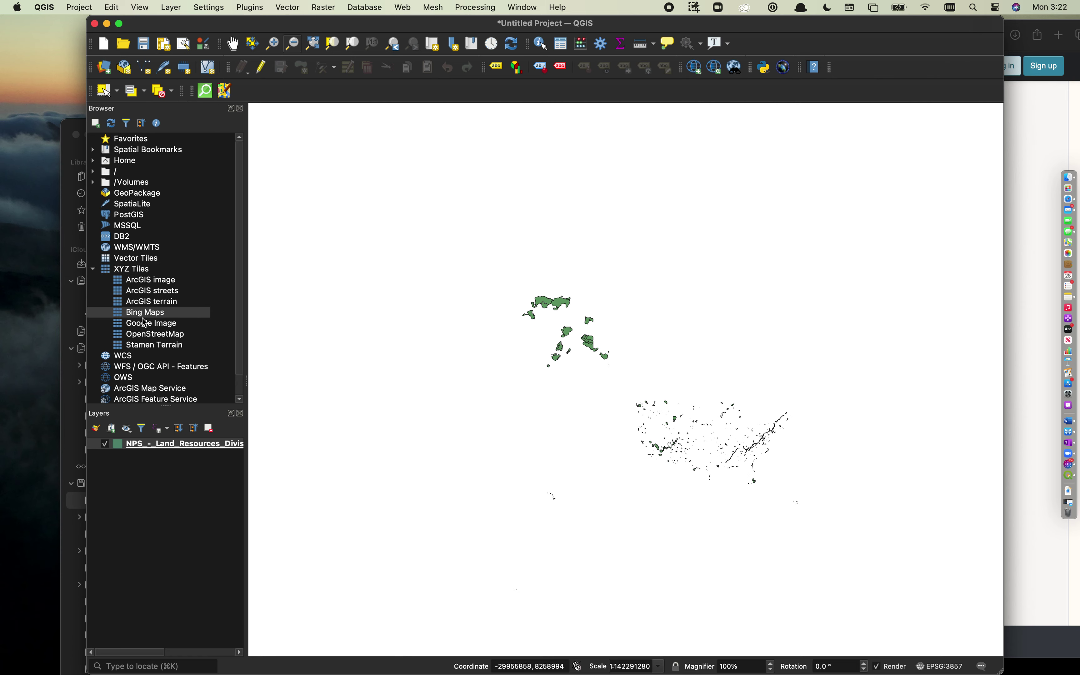
{"action": "left_click_drag", "start_coordinate": [140, 317], "coordinate": [176, 544]}
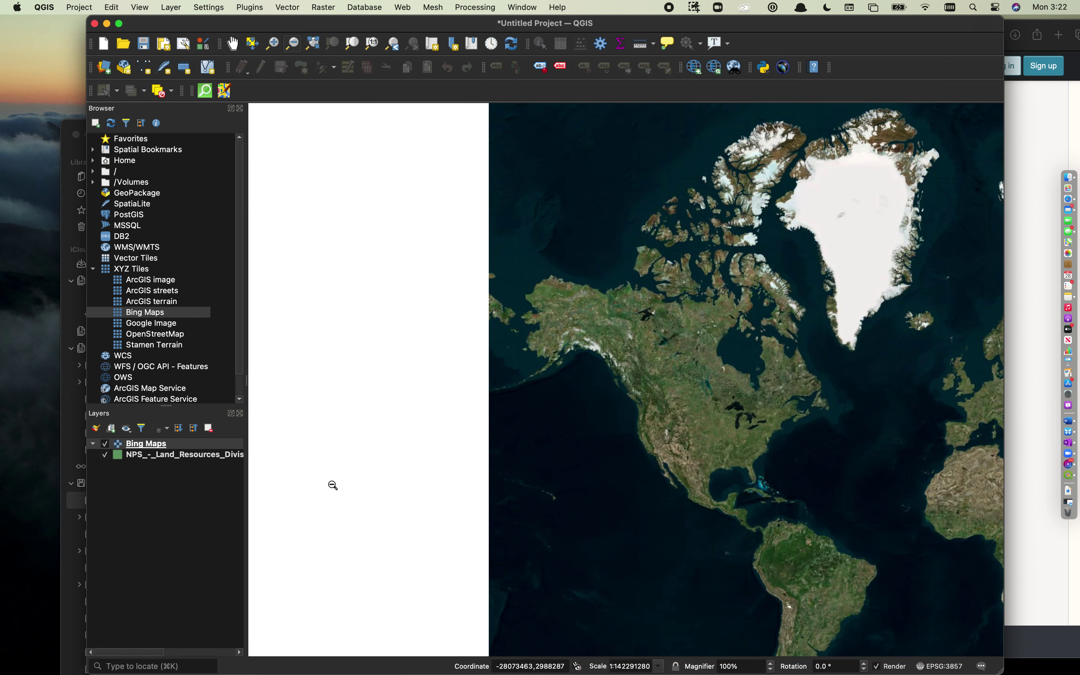
{"action": "left_click", "coordinate": [142, 459]}
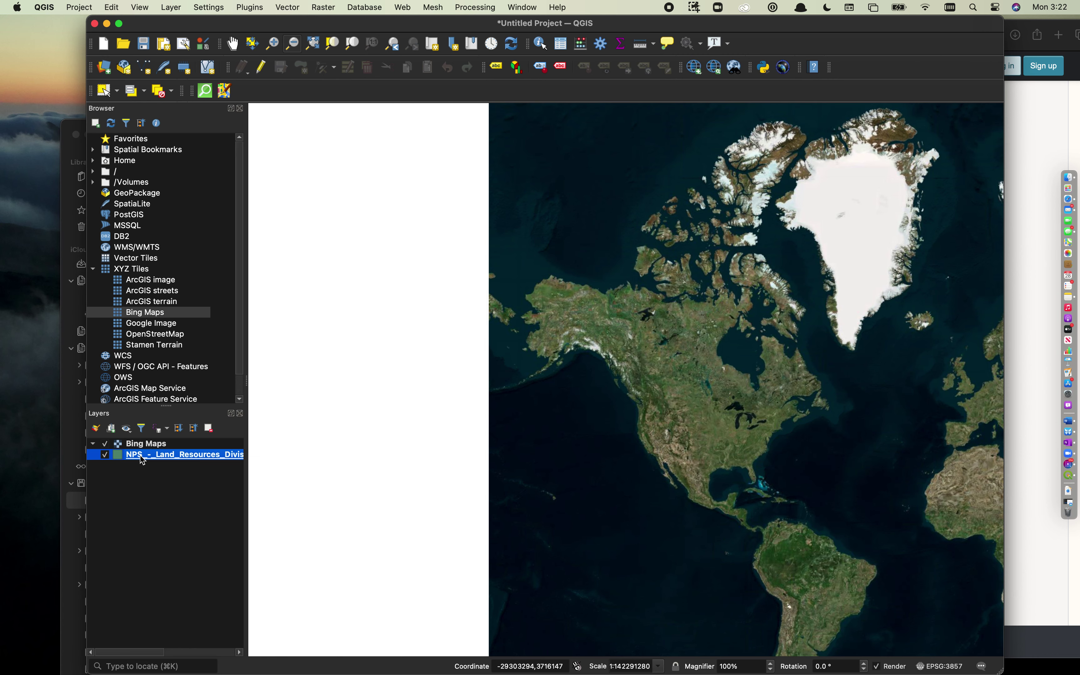
{"action": "left_click_drag", "start_coordinate": [159, 459], "coordinate": [157, 441]}
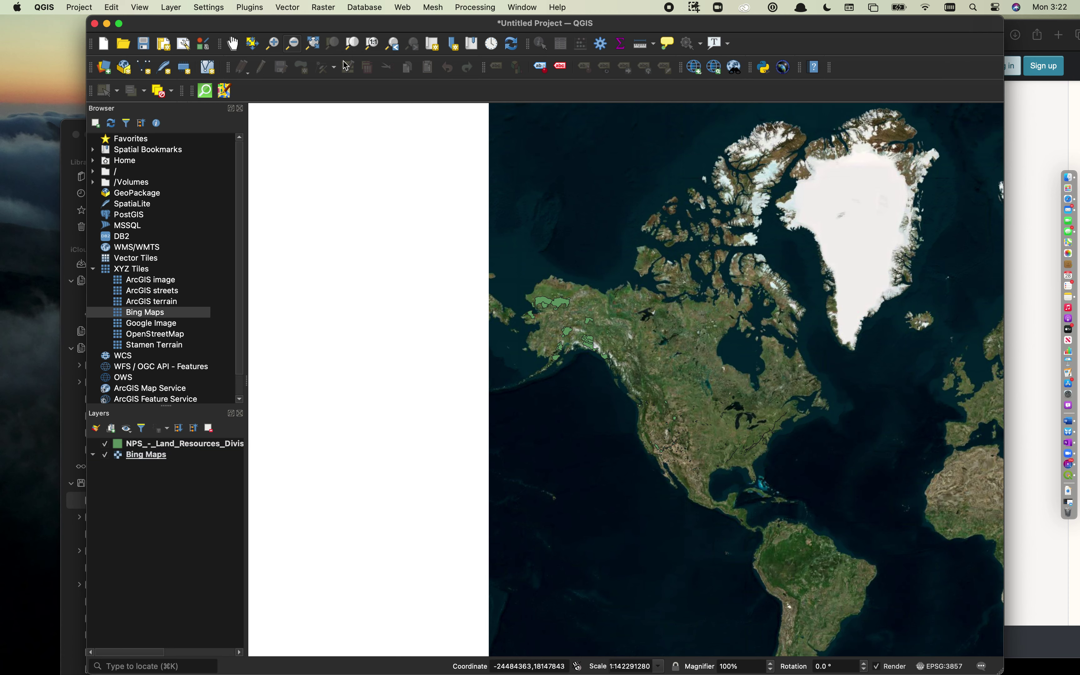
Examine the park boundaries over the Bing imagery across the western United States, including a close view of one northern California park
{"action": "left_click", "coordinate": [272, 43]}
{"action": "left_click_drag", "start_coordinate": [639, 390], "coordinate": [716, 484]}
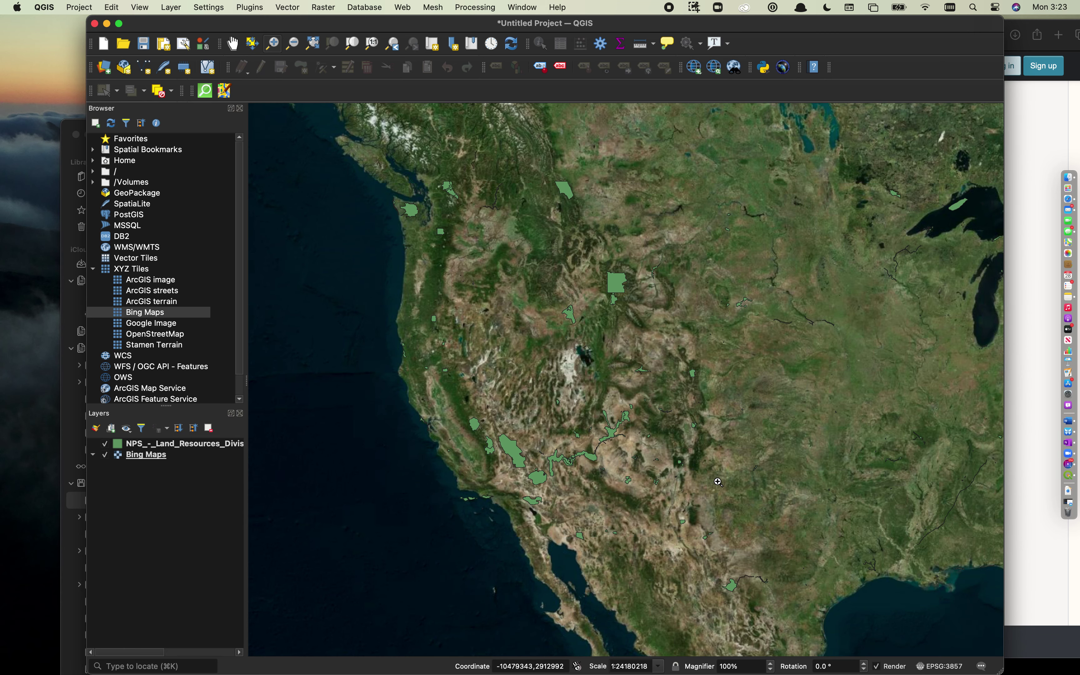
{"action": "left_click_drag", "start_coordinate": [368, 306], "coordinate": [653, 532]}
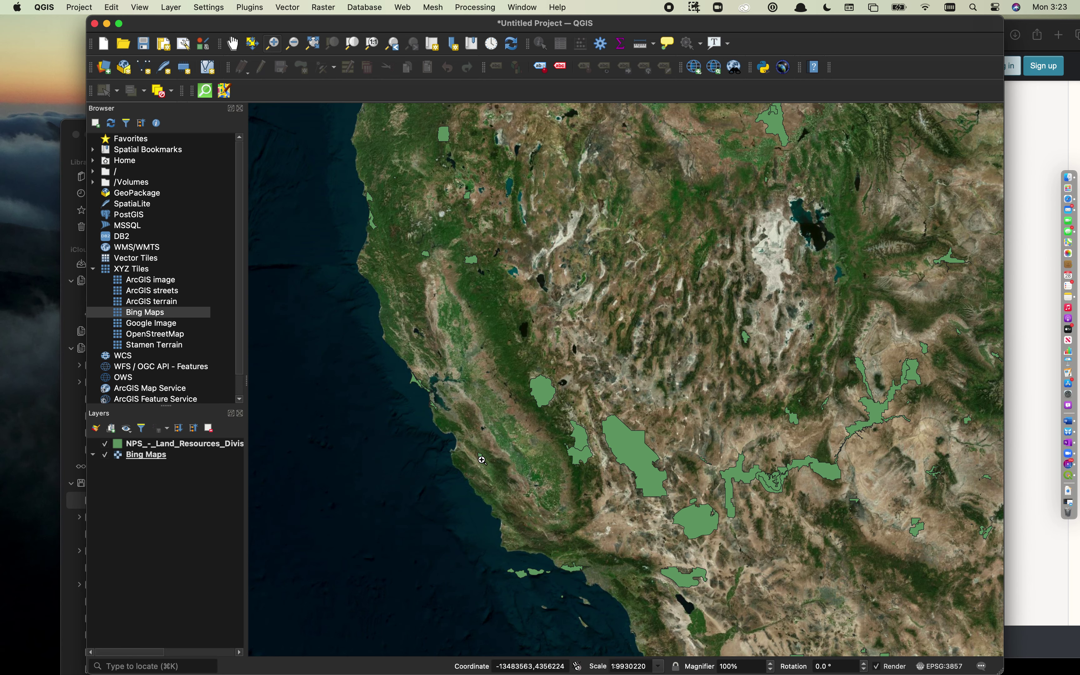
{"action": "left_click_drag", "start_coordinate": [450, 236], "coordinate": [538, 319]}
{"action": "left_click_drag", "start_coordinate": [376, 185], "coordinate": [573, 349]}
{"action": "left_click_drag", "start_coordinate": [416, 222], "coordinate": [846, 552]}
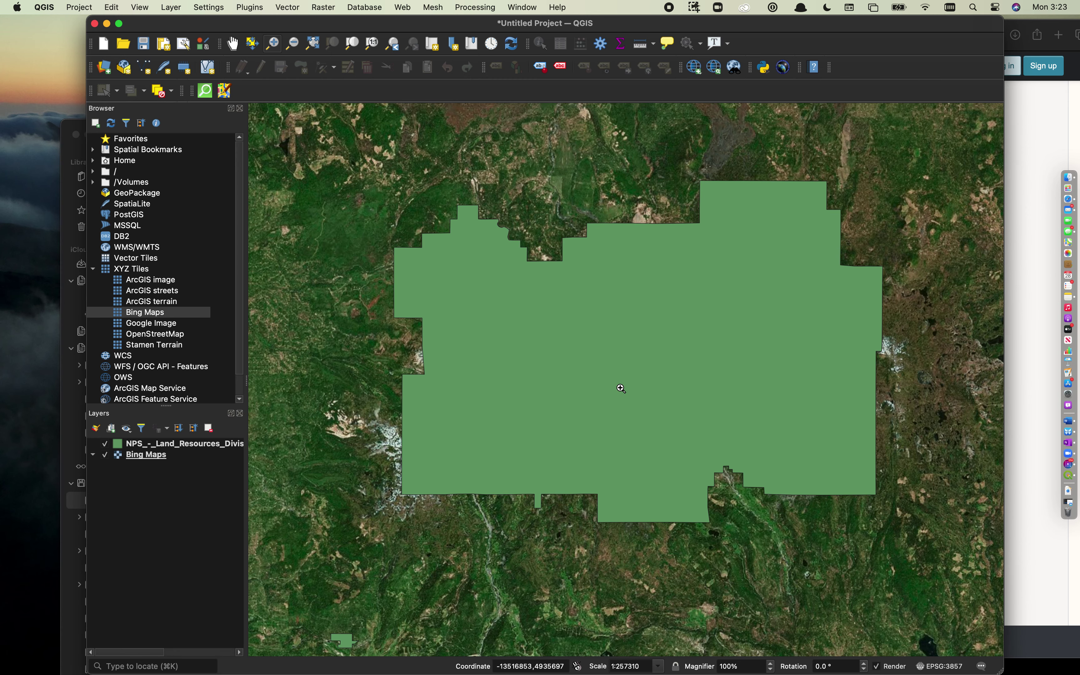
{"action": "left_click", "coordinate": [293, 43]}
{"action": "left_click", "coordinate": [642, 369]}
{"action": "left_click", "coordinate": [642, 370]}
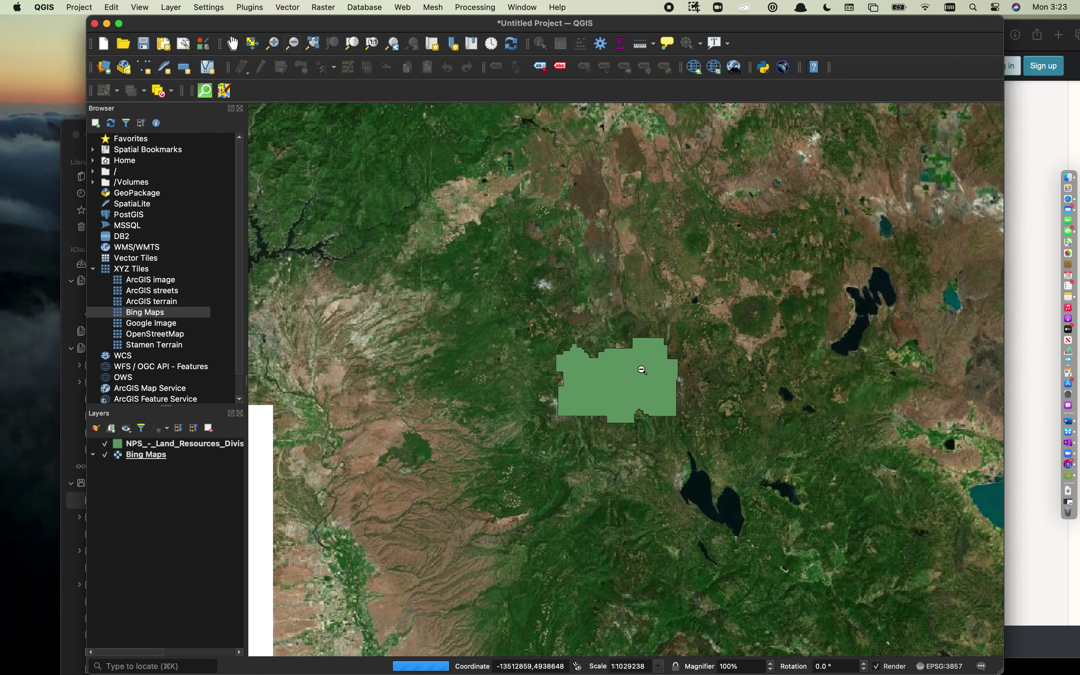
{"action": "left_click", "coordinate": [642, 369]}
{"action": "left_click", "coordinate": [538, 408]}
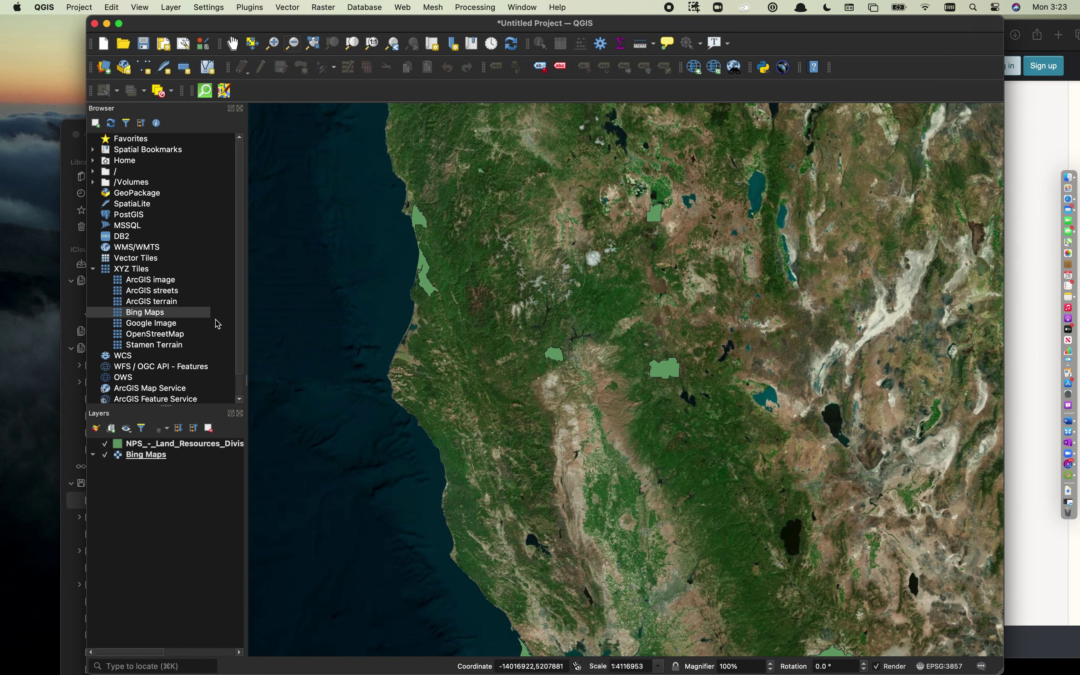
View the attribute table of the NPS boundary layer and close it again
{"action": "left_click", "coordinate": [180, 444]}
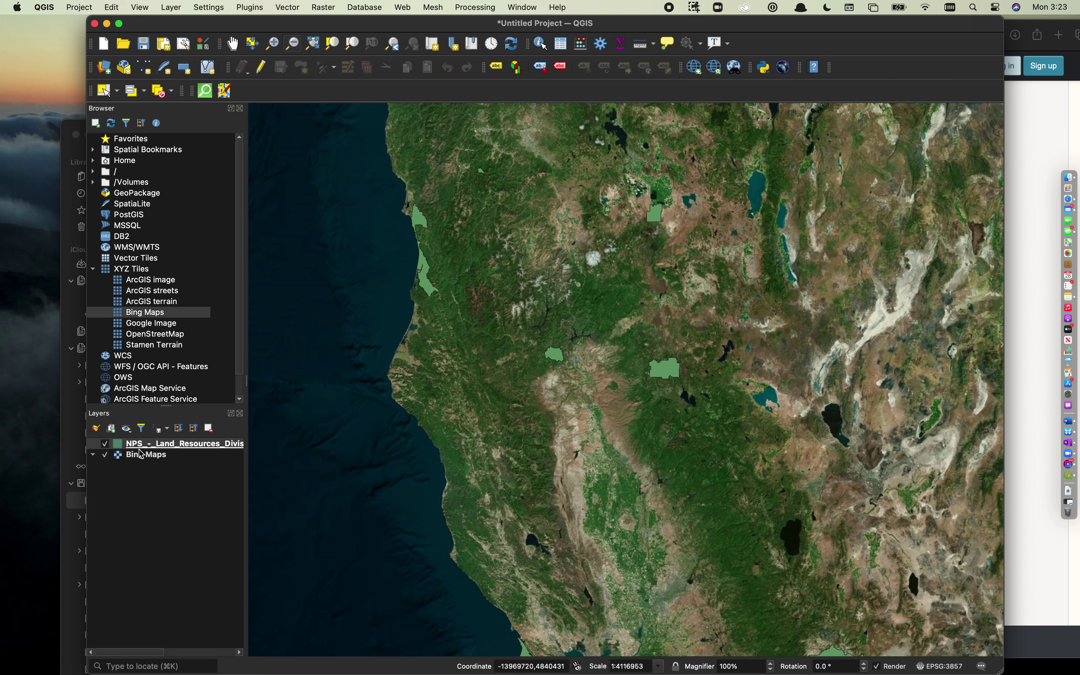
{"action": "right_click", "coordinate": [119, 448]}
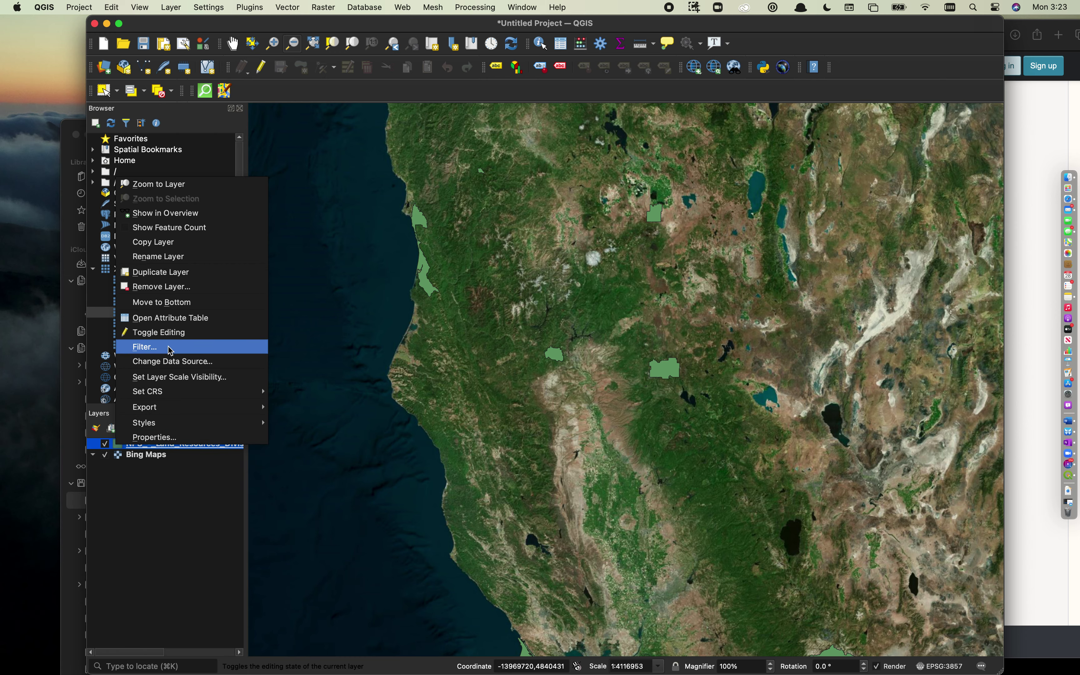
{"action": "left_click", "coordinate": [174, 318]}
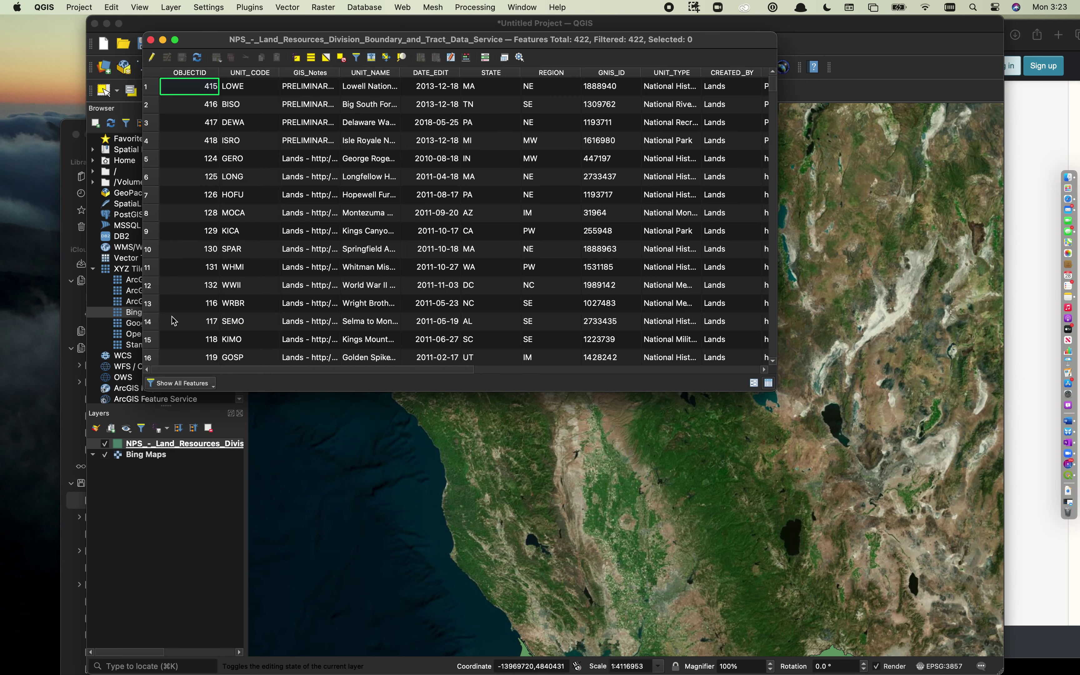
{"action": "left_click", "coordinate": [151, 40]}
Open the NPS boundary layer's symbology properties and review the available renderer types, keeping Single symbol
{"action": "right_click", "coordinate": [162, 448]}
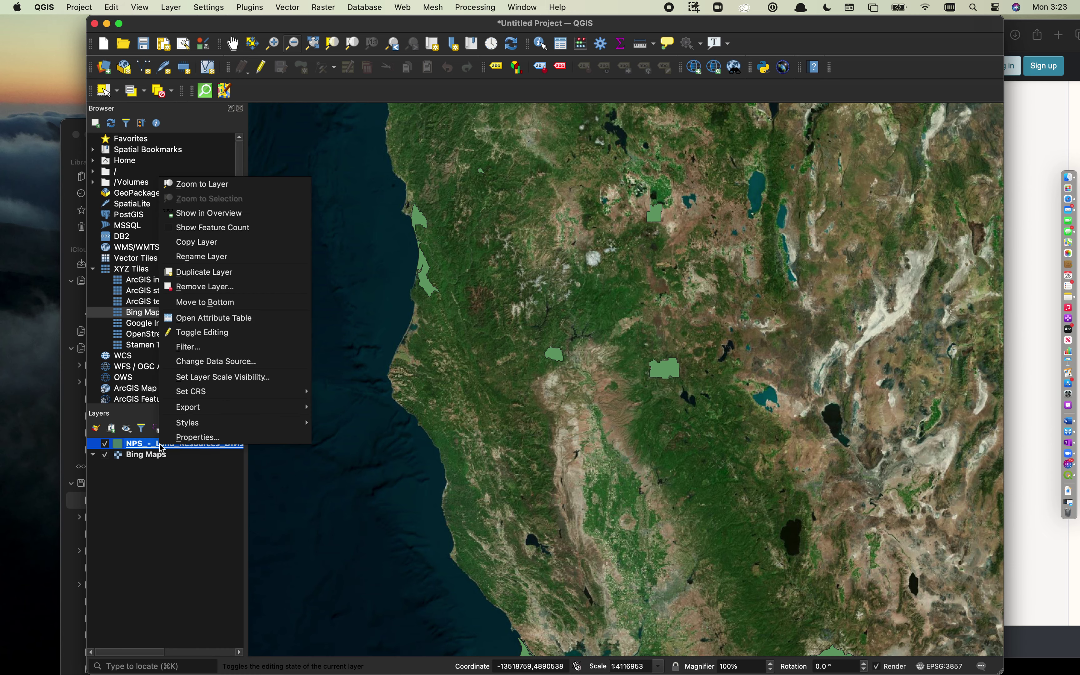
{"action": "left_click", "coordinate": [177, 437]}
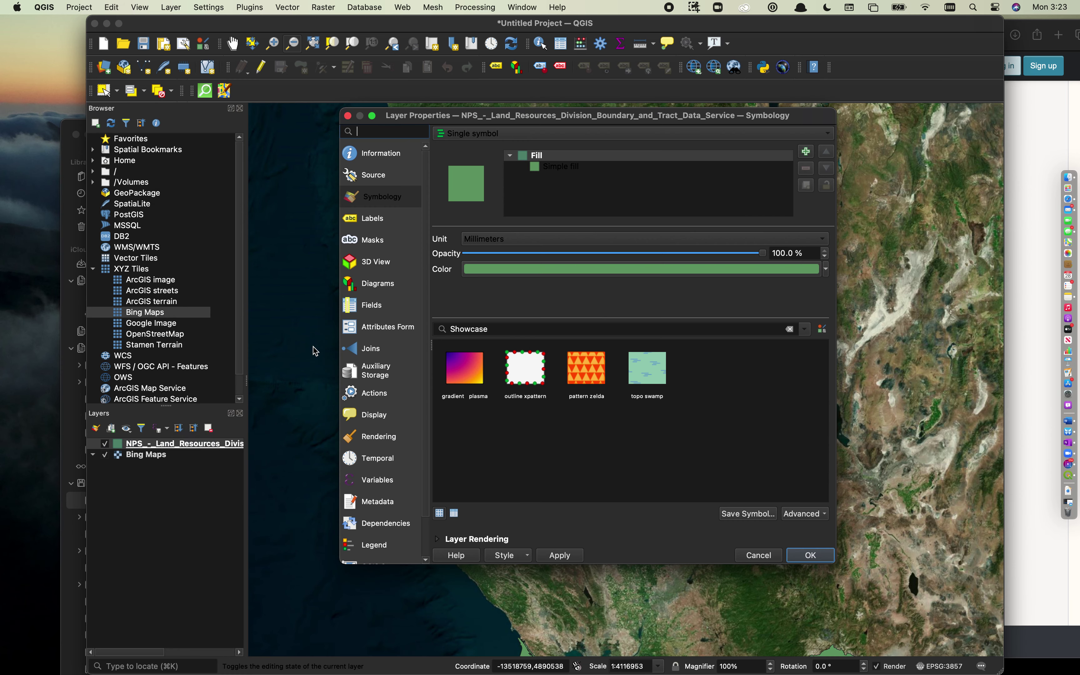
{"action": "left_click", "coordinate": [385, 179]}
{"action": "left_click", "coordinate": [385, 157]}
{"action": "left_click", "coordinate": [377, 202]}
{"action": "left_click_drag", "start_coordinate": [412, 120], "coordinate": [198, 105]}
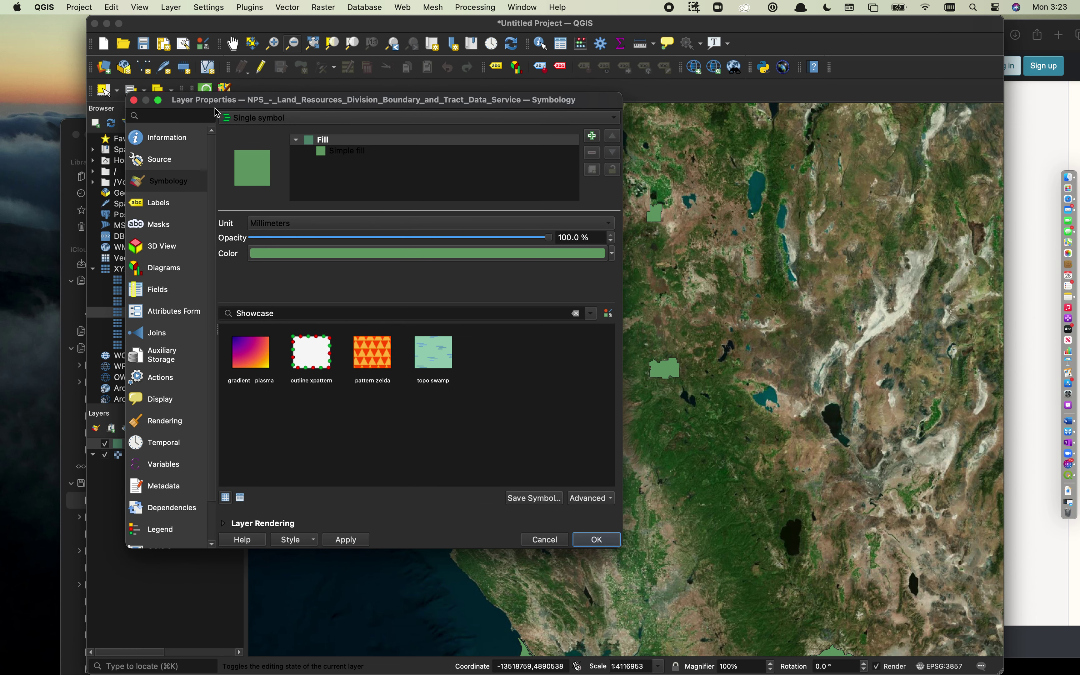
{"action": "left_click", "coordinate": [252, 120]}
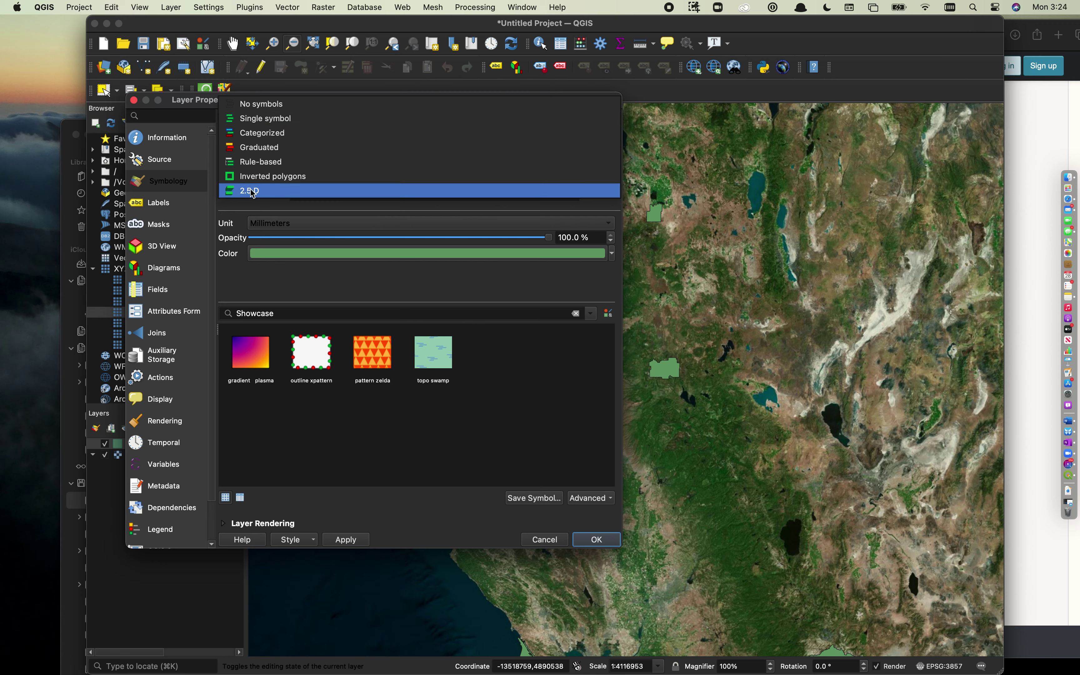
{"action": "left_click", "coordinate": [259, 120]}
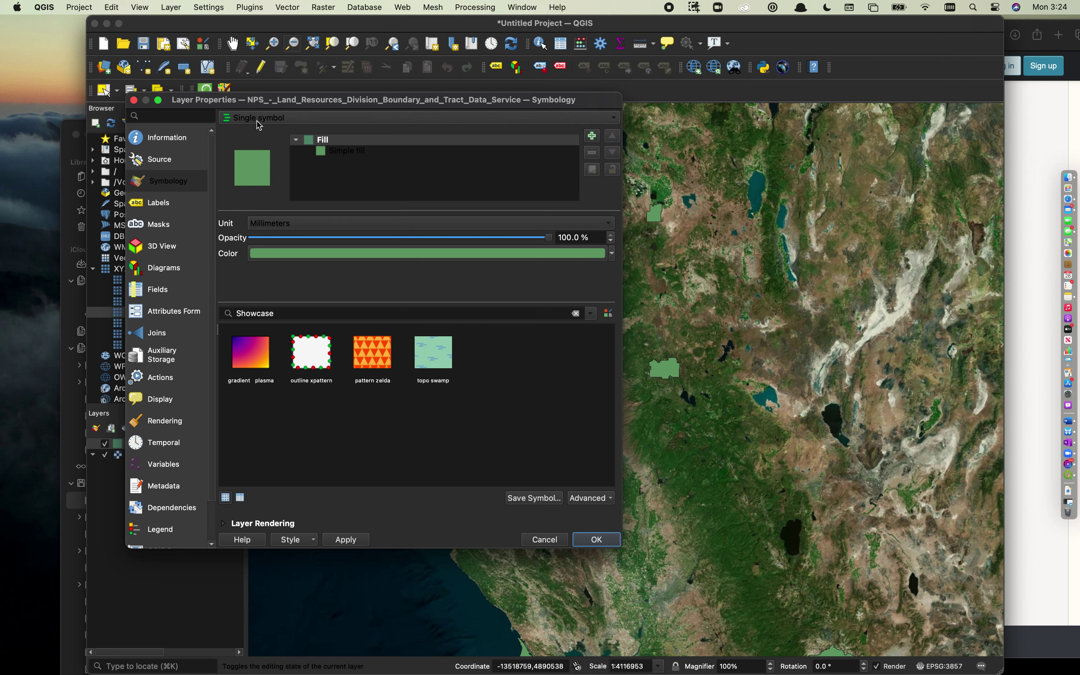
Set the simple fill color of the park boundaries to red, apply it, and move the properties dialog aside
{"action": "left_click", "coordinate": [342, 157]}
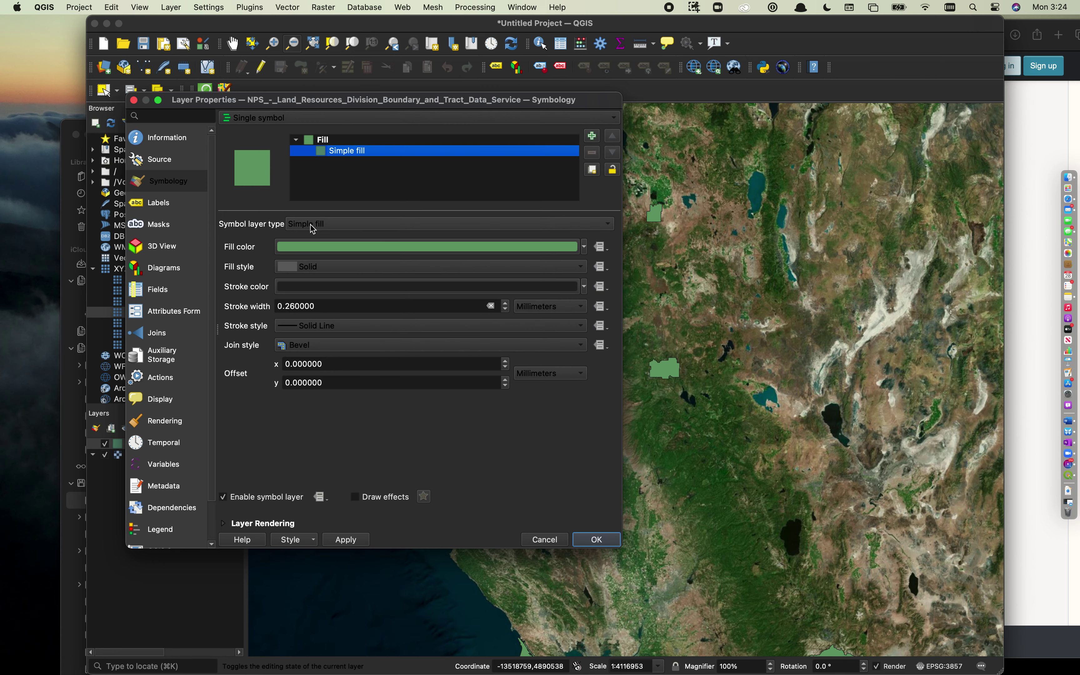
{"action": "left_click", "coordinate": [584, 250]}
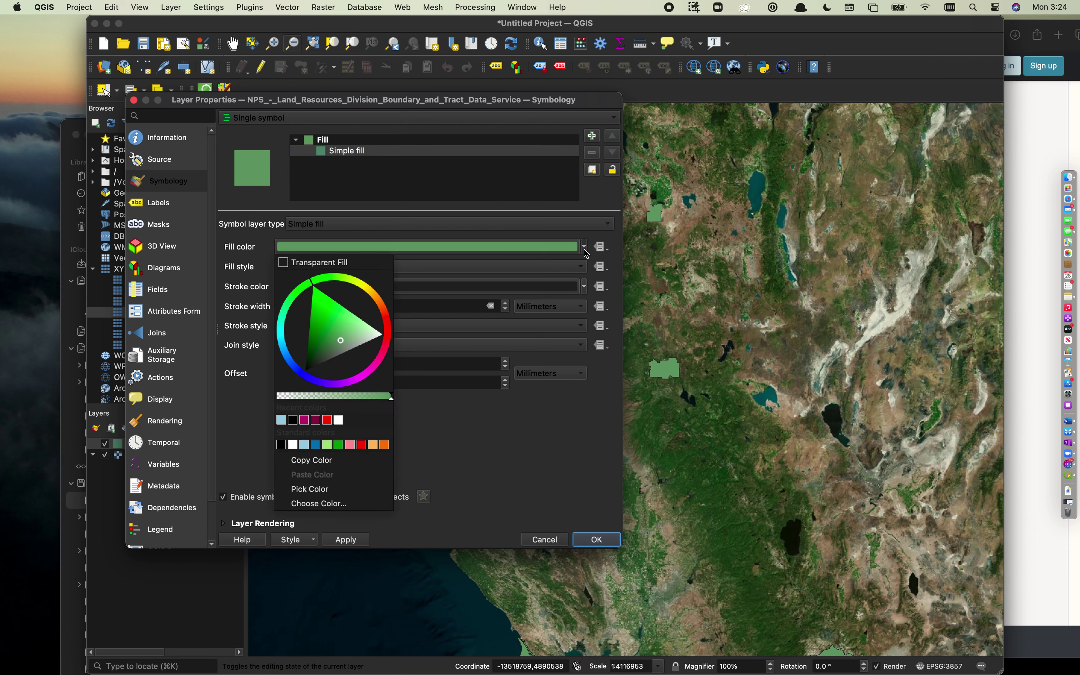
{"action": "left_click", "coordinate": [361, 445]}
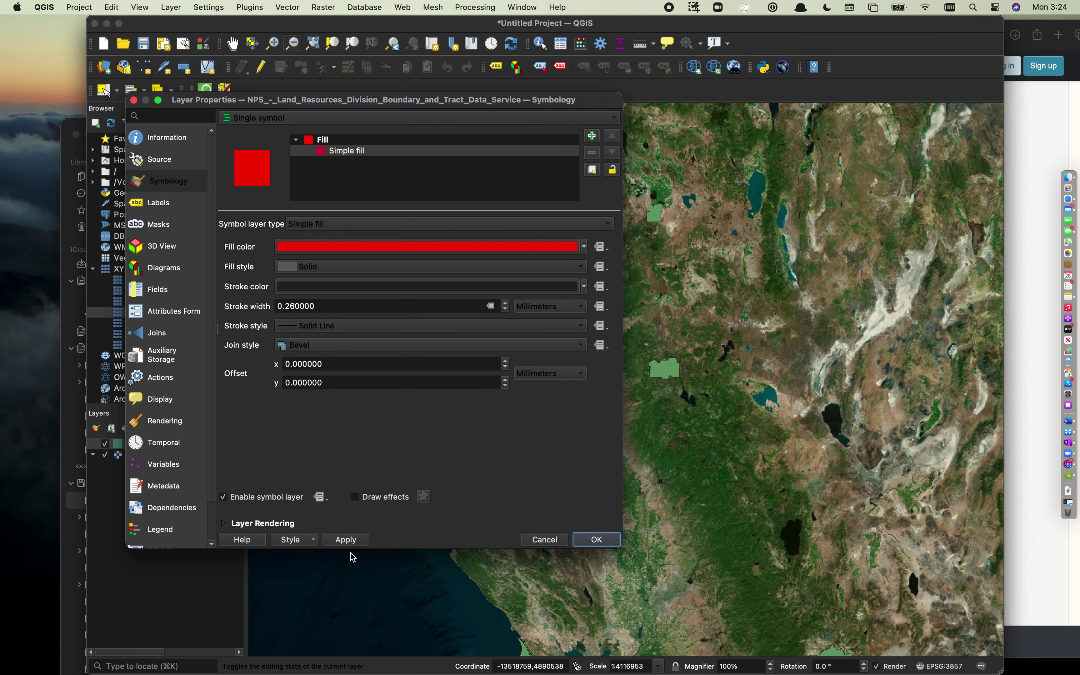
{"action": "left_click", "coordinate": [348, 540]}
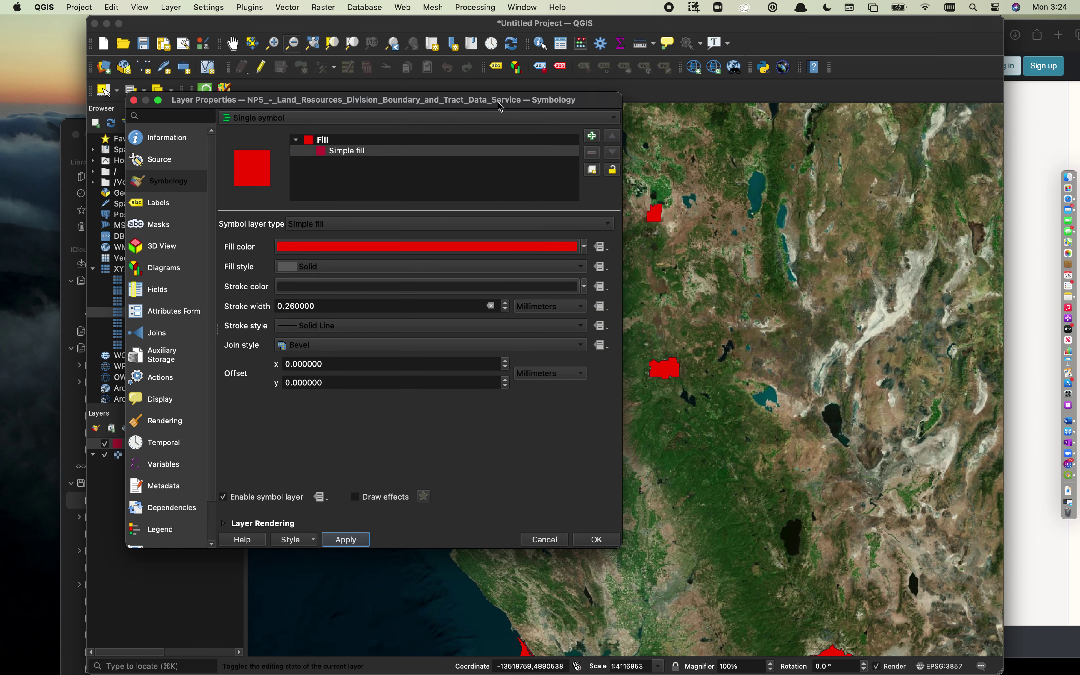
{"action": "left_click_drag", "start_coordinate": [500, 107], "coordinate": [463, 81]}
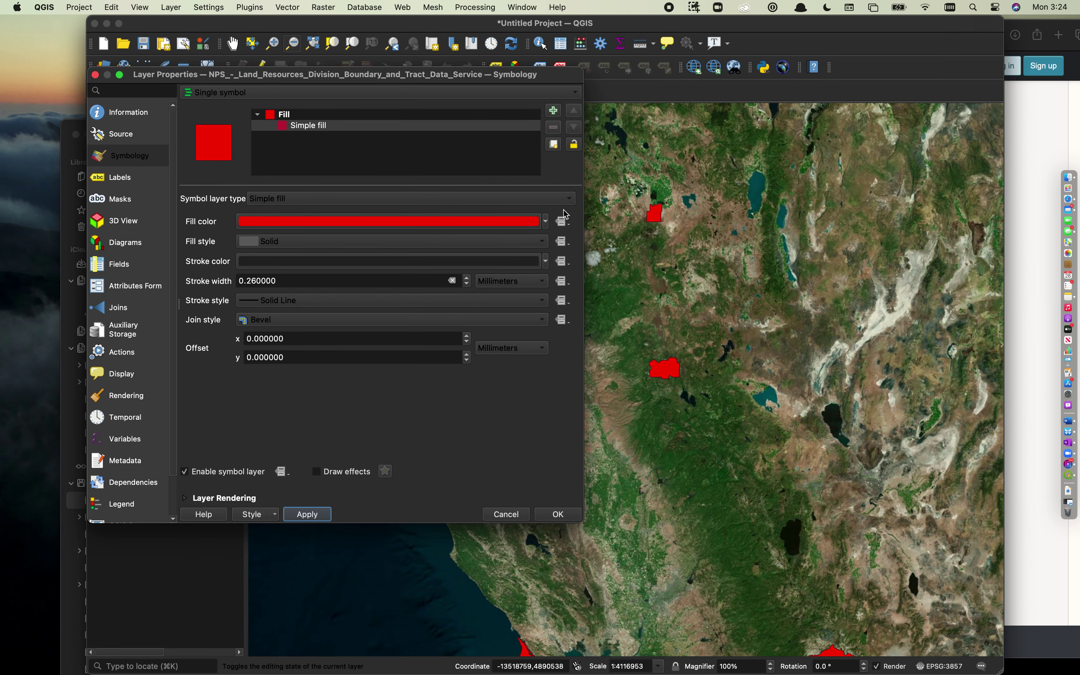
Make the park boundaries outline-only with the No Brush fill style and a stroke width of 1 millimeter, and apply the style
{"action": "left_click", "coordinate": [545, 221]}
{"action": "left_click", "coordinate": [545, 221]}
{"action": "left_click", "coordinate": [541, 238]}
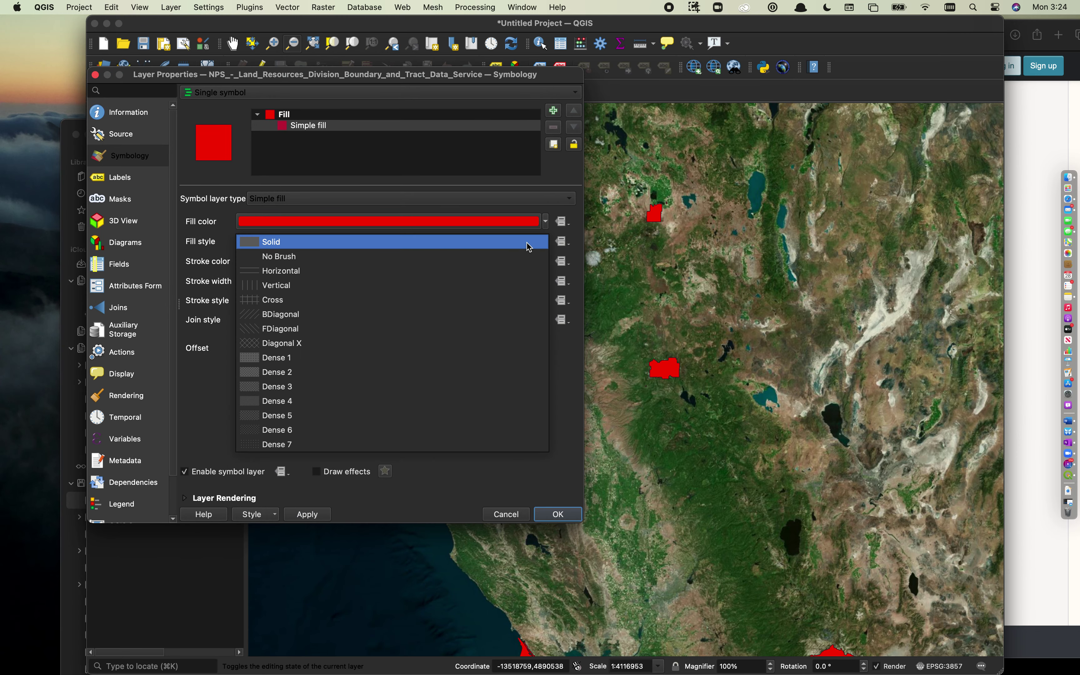
{"action": "left_click", "coordinate": [449, 256]}
{"action": "left_click", "coordinate": [312, 515]}
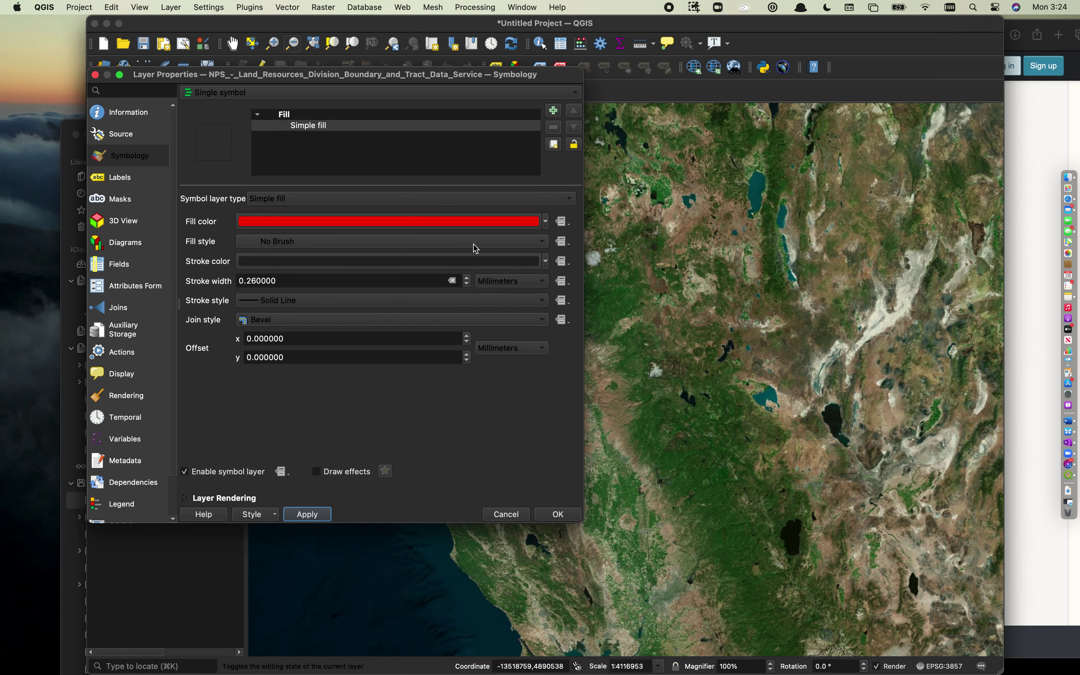
{"action": "double_click", "coordinate": [341, 284]}
{"action": "type", "text": "1"}
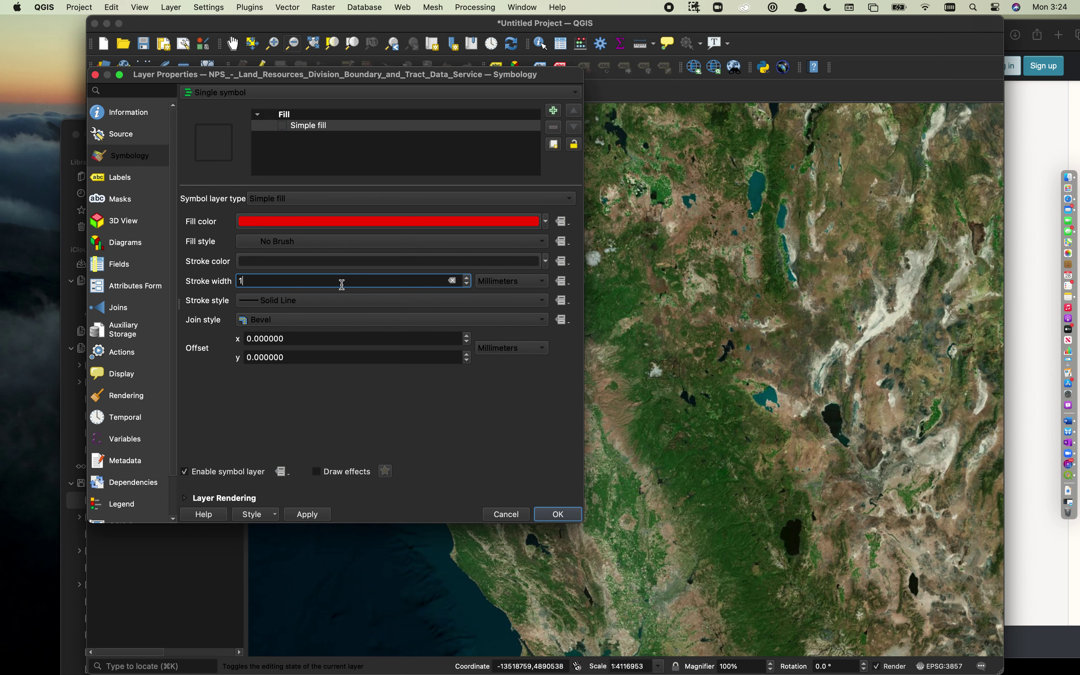
{"action": "left_click", "coordinate": [312, 516]}
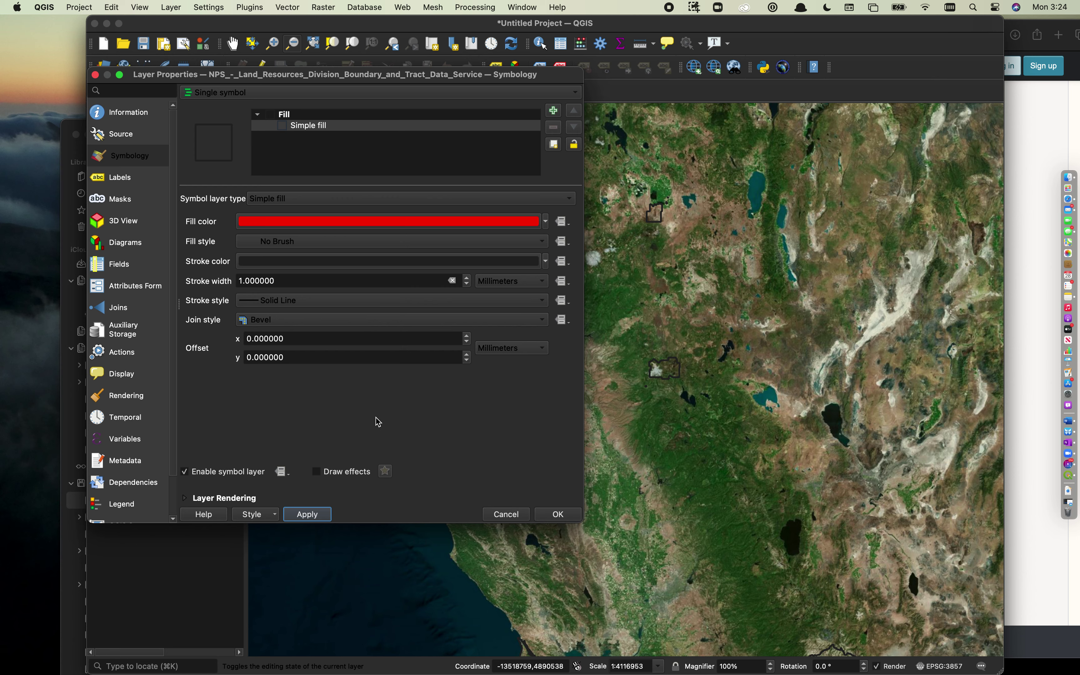
Switch the boundary layer's renderer to 2.5 D and apply it to the map
{"action": "left_click", "coordinate": [288, 117]}
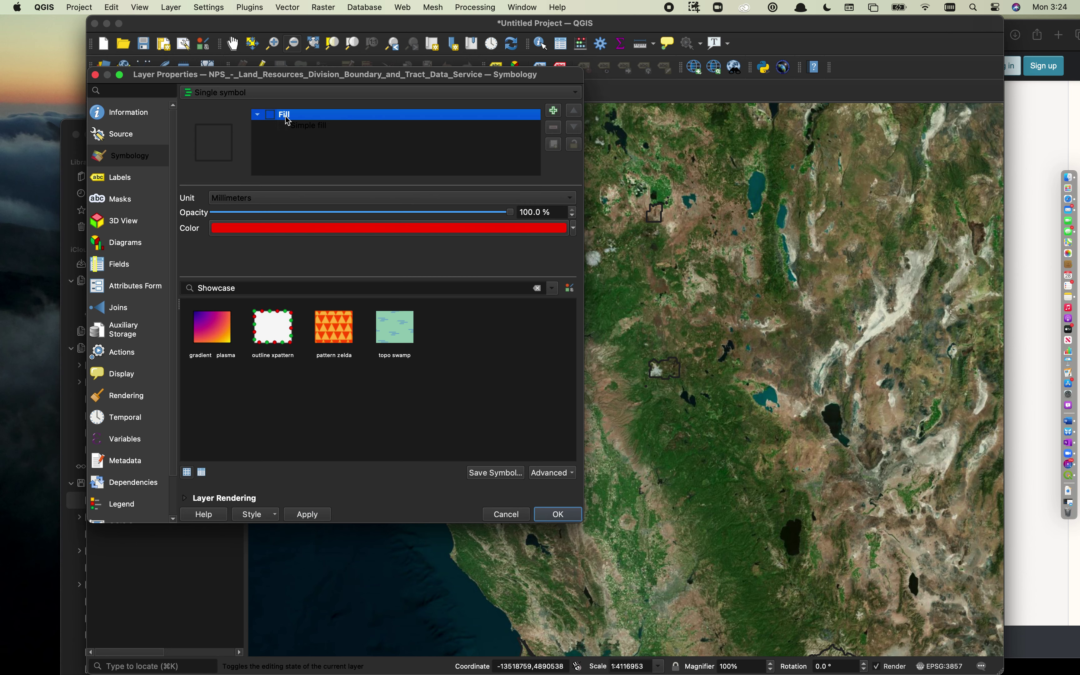
{"action": "left_click", "coordinate": [248, 93]}
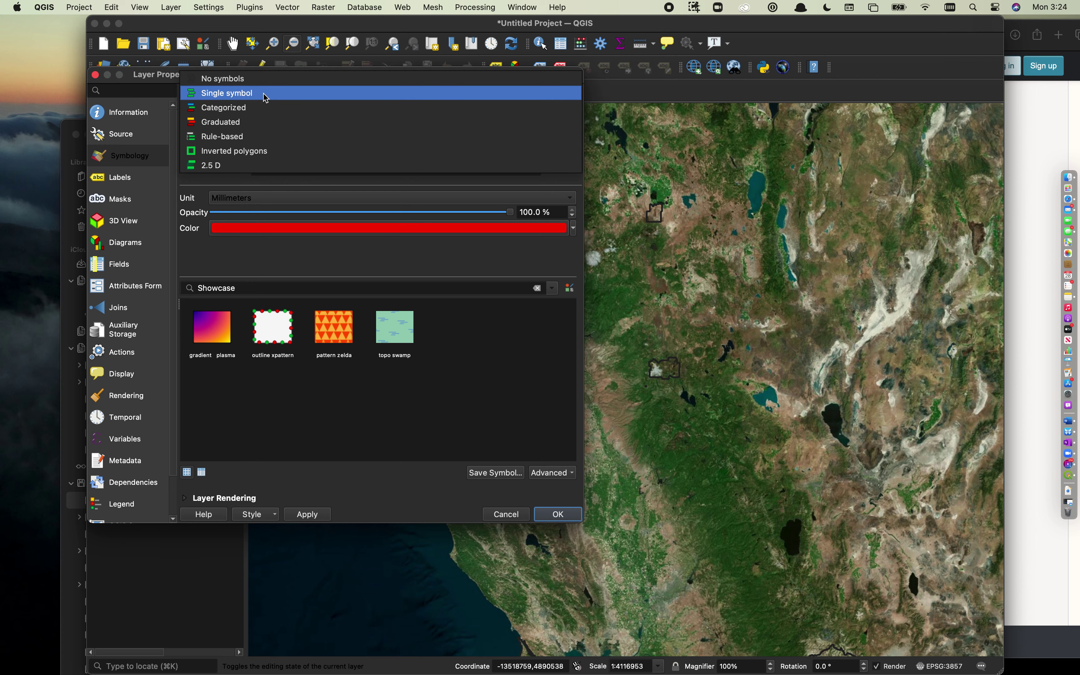
{"action": "left_click", "coordinate": [237, 166]}
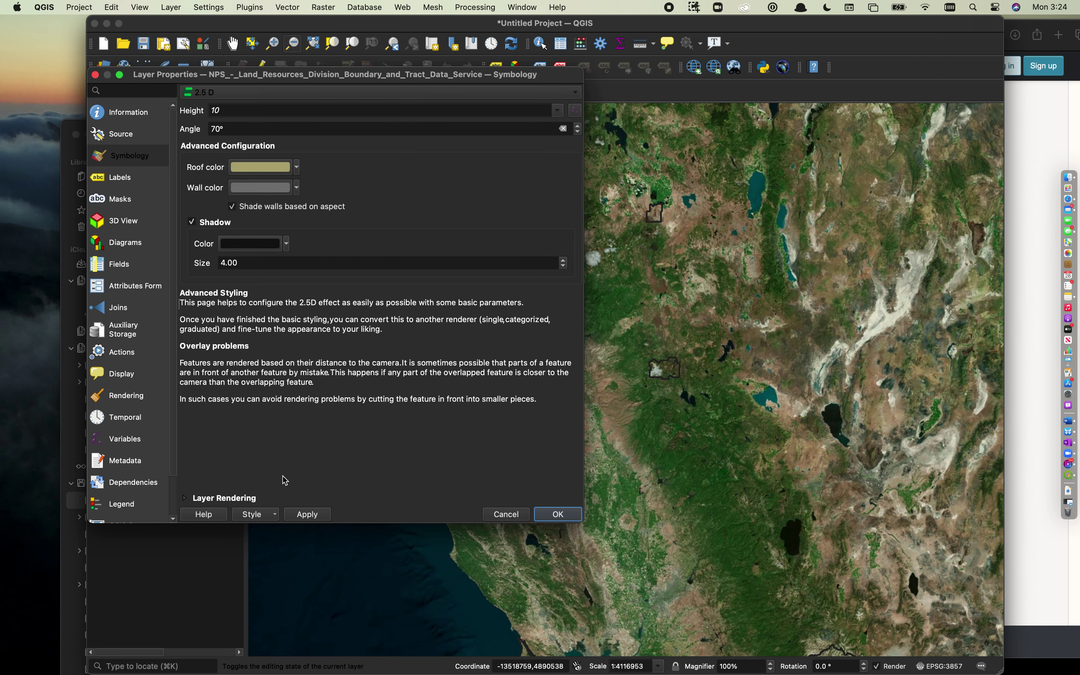
{"action": "left_click", "coordinate": [308, 515]}
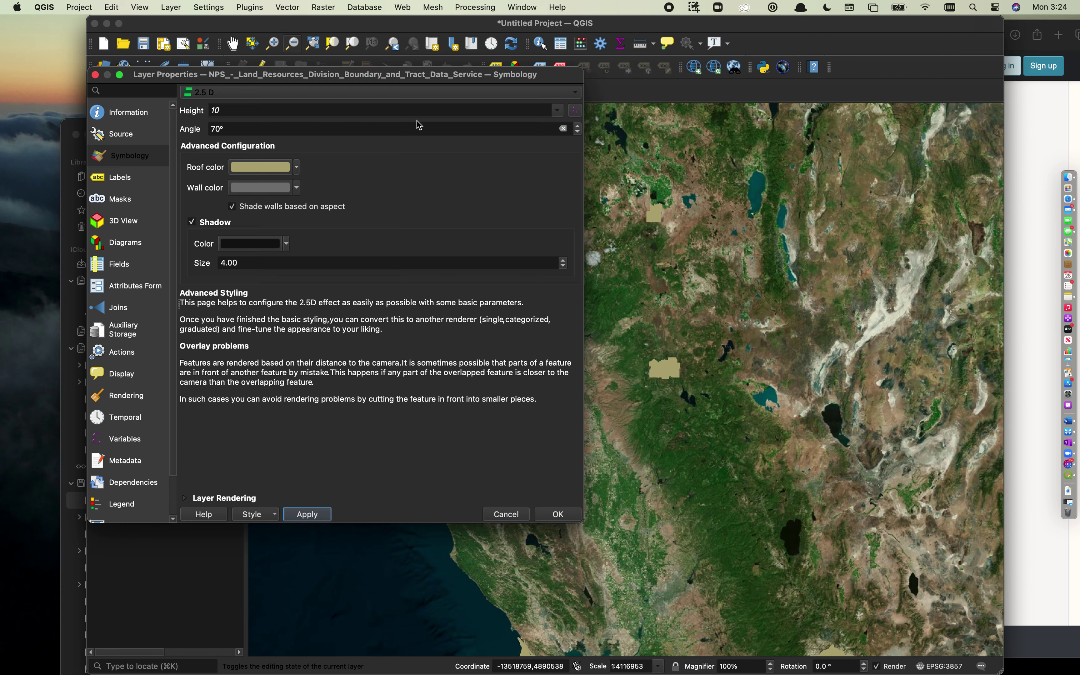
{"action": "left_click_drag", "start_coordinate": [407, 82], "coordinate": [362, 92]}
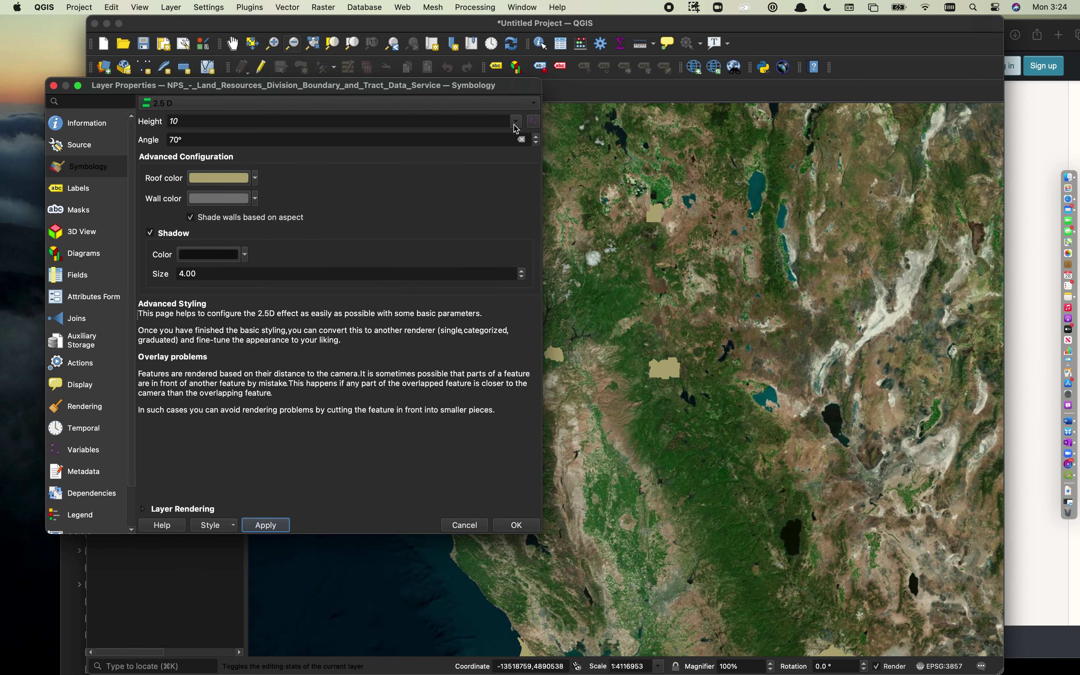
Set the 2.5 D angle to 45° and height to 30, accept the style, and inspect it closely on a northern California park
{"action": "double_click", "coordinate": [490, 140]}
{"action": "type", "text": "45"}
{"action": "left_click", "coordinate": [276, 526]}
{"action": "left_click", "coordinate": [201, 125]}
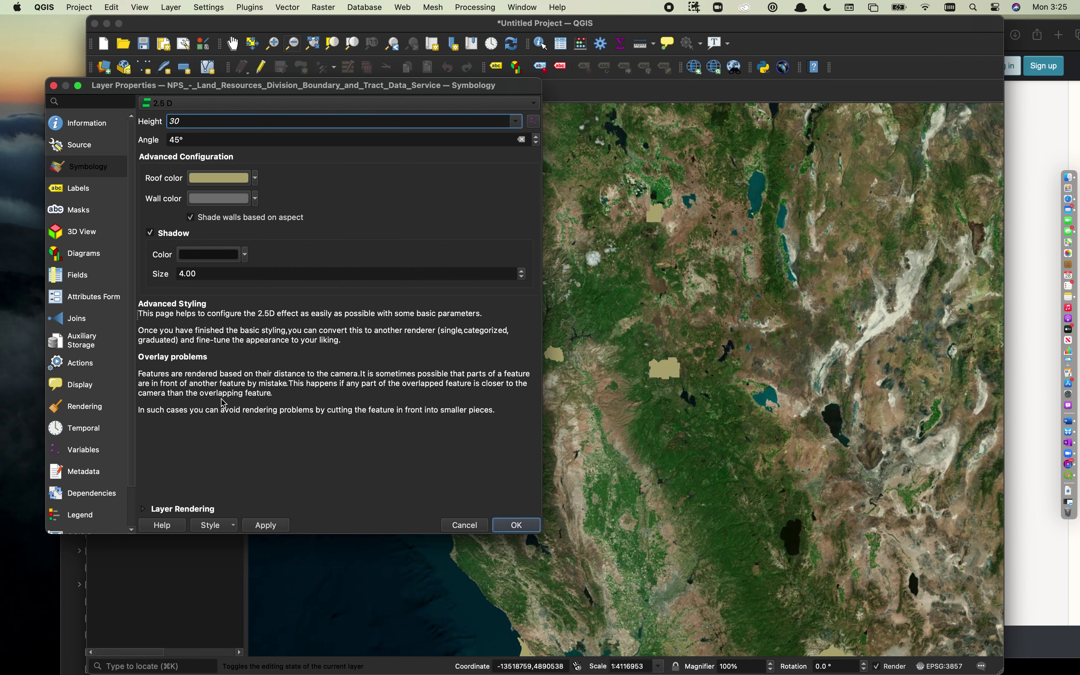
{"action": "left_click", "coordinate": [271, 527]}
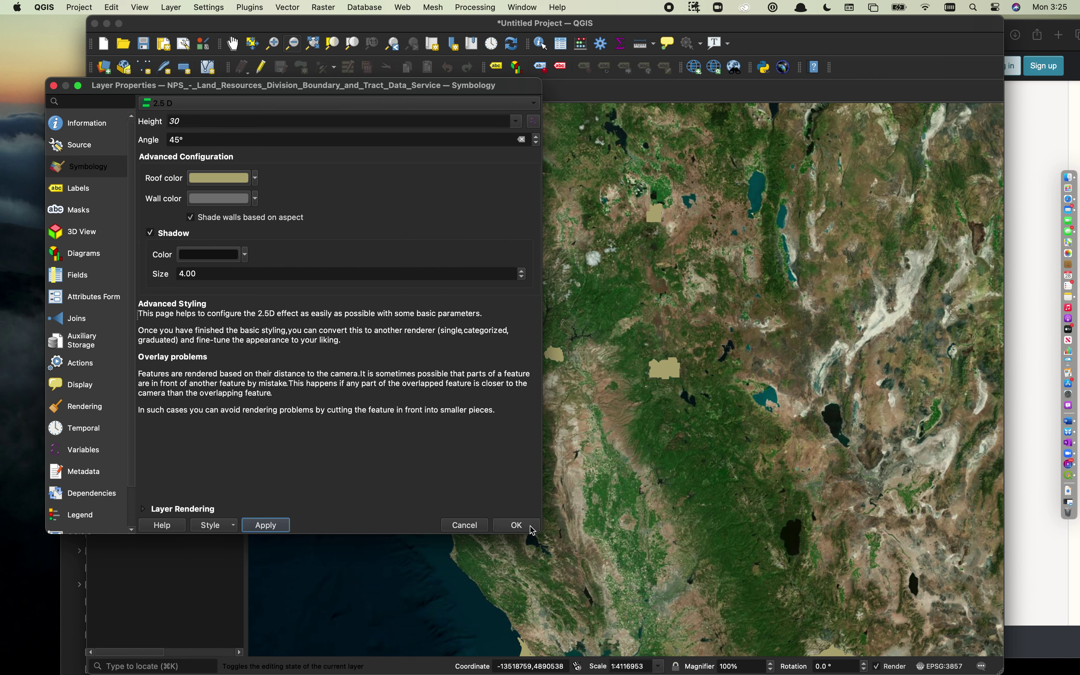
{"action": "left_click", "coordinate": [516, 525]}
{"action": "left_click", "coordinate": [272, 44]}
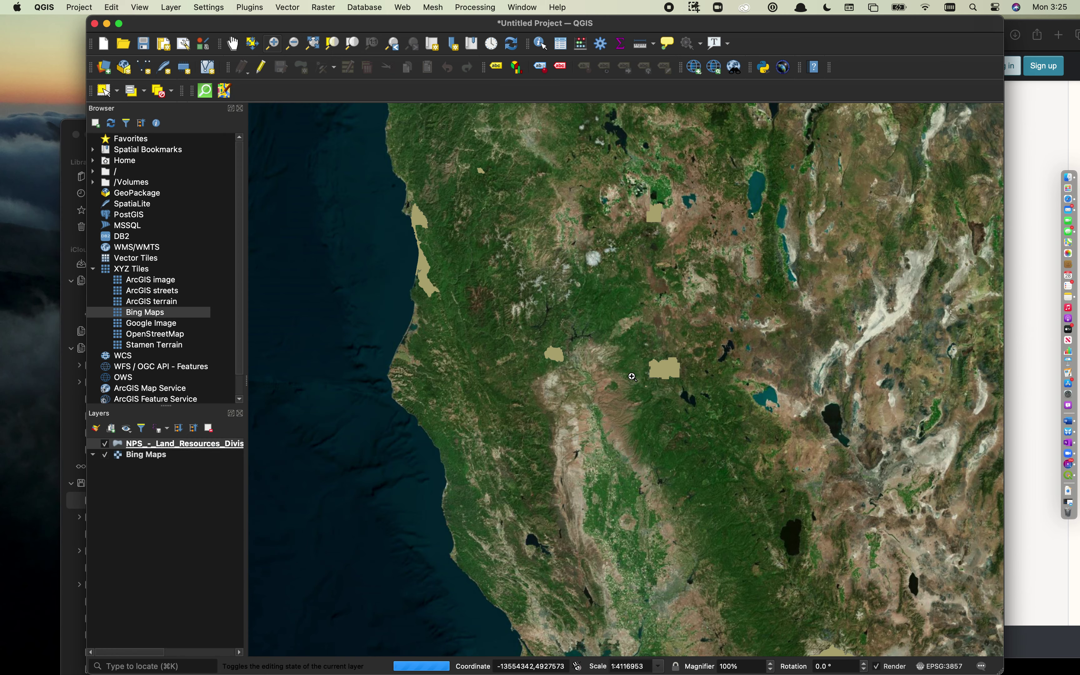
{"action": "left_click_drag", "start_coordinate": [622, 332], "coordinate": [718, 444]}
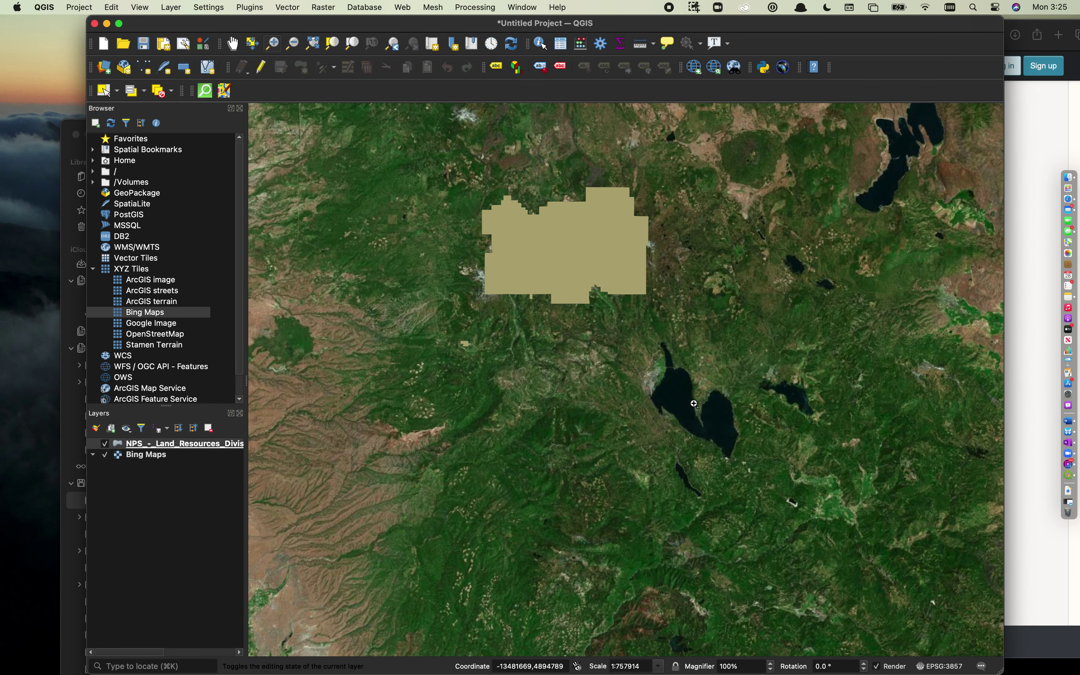
{"action": "left_click", "coordinate": [573, 255]}
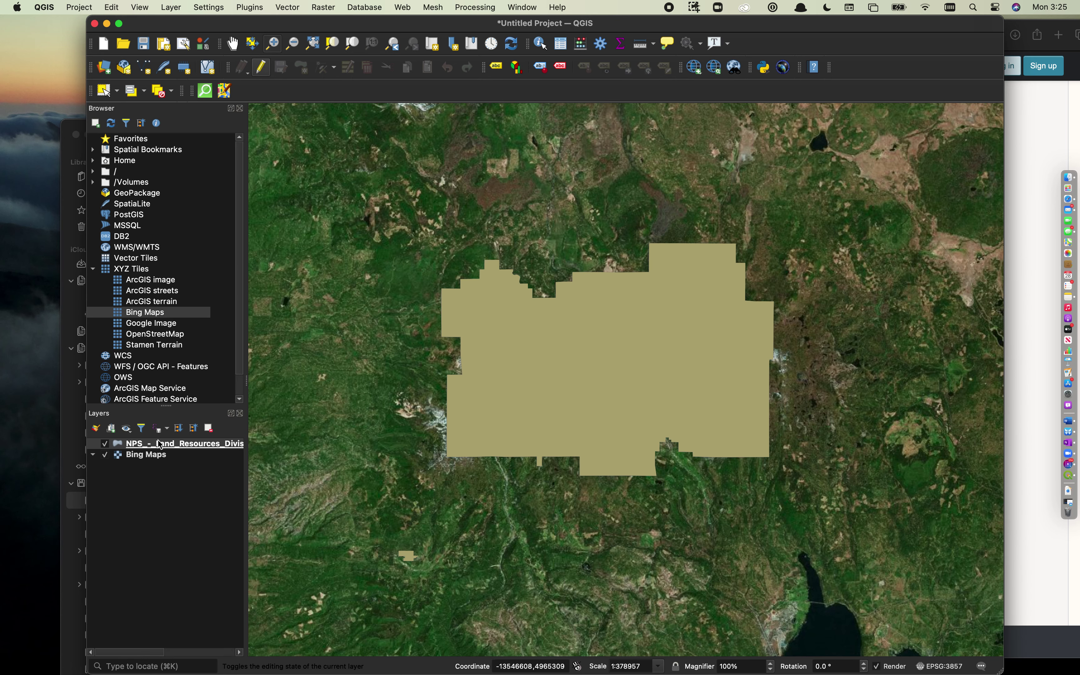
Reopen the NPS layer's symbology, switch it to Categorized by the REGION field, and classify the values with random colors
{"action": "left_click", "coordinate": [152, 456]}
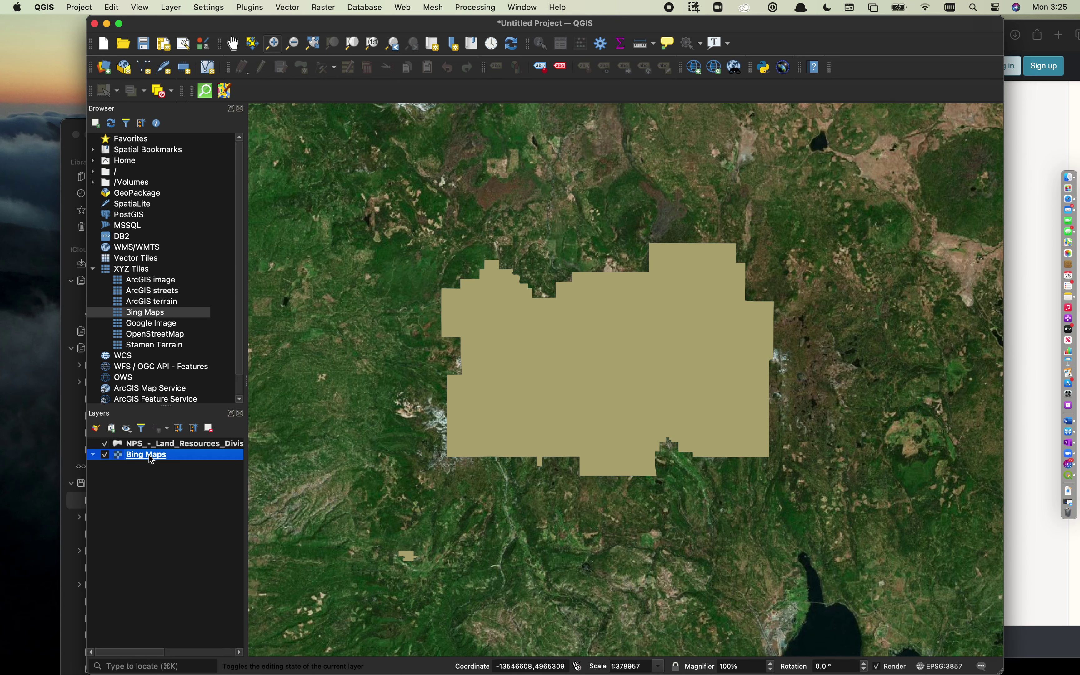
{"action": "left_click", "coordinate": [150, 443]}
{"action": "right_click", "coordinate": [150, 443]}
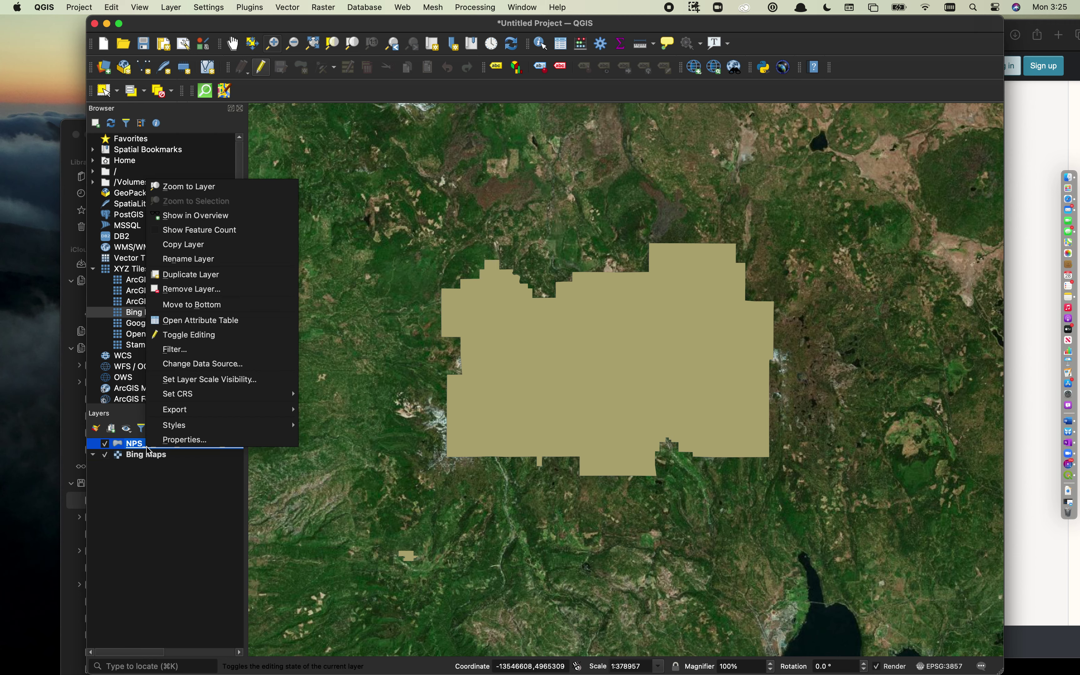
{"action": "key", "text": "Return"}
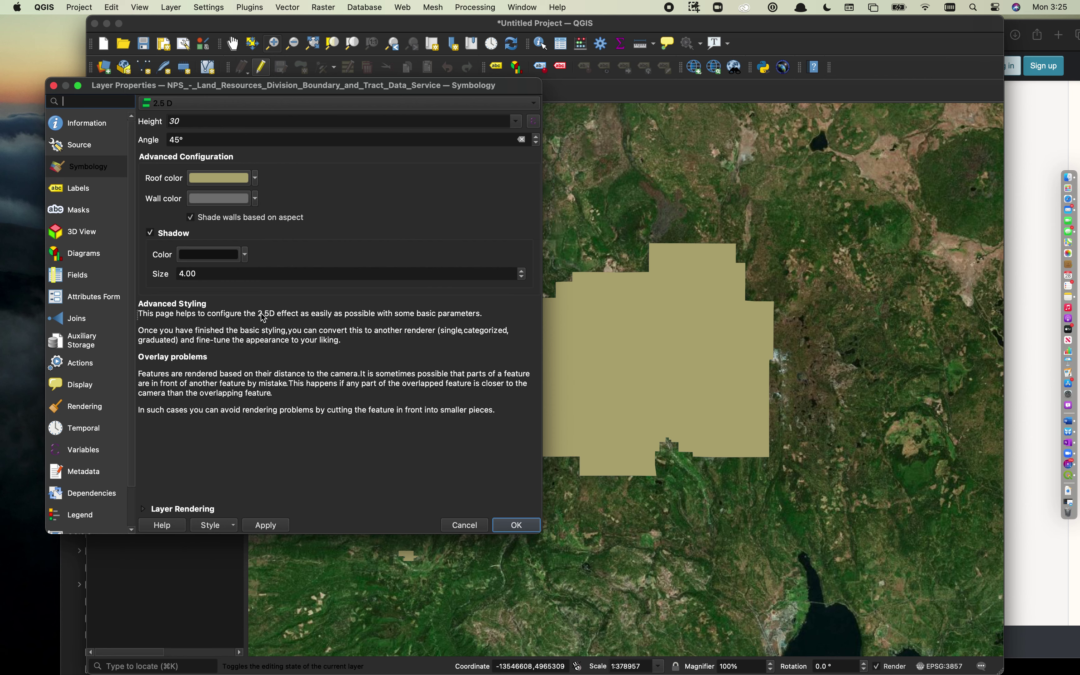
{"action": "left_click", "coordinate": [290, 106]}
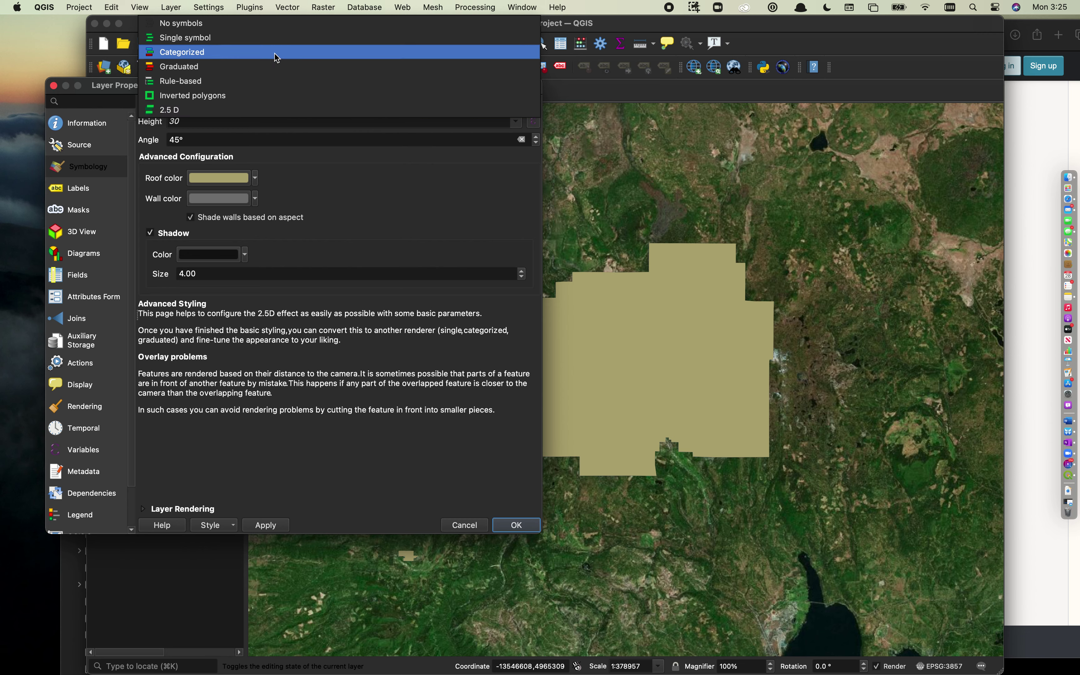
{"action": "left_click", "coordinate": [277, 58]}
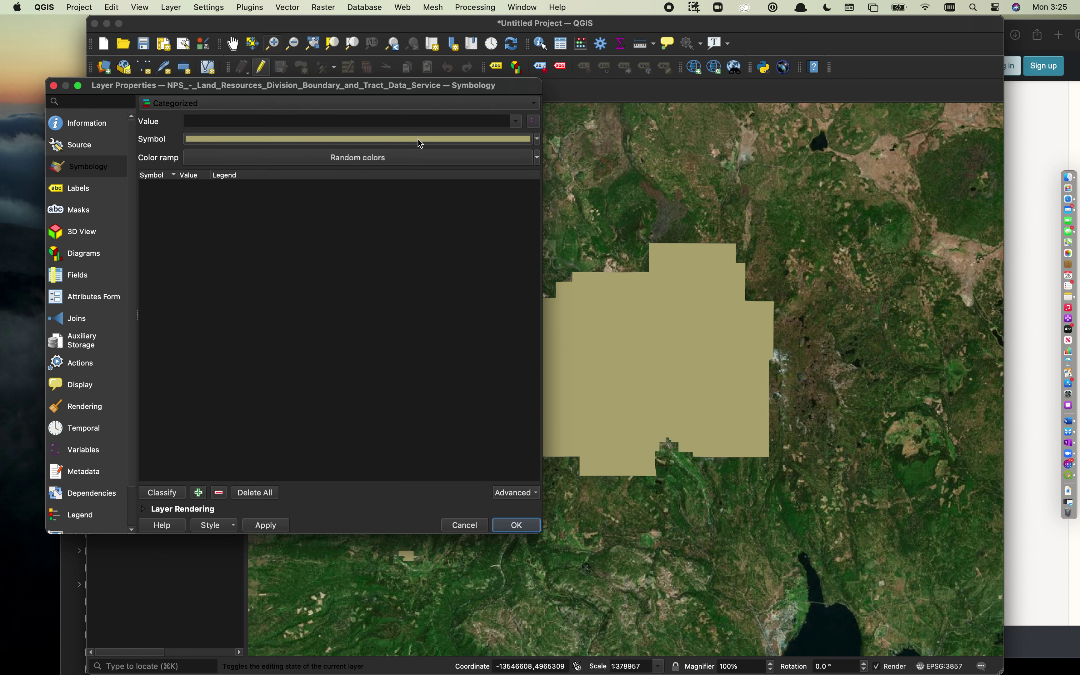
{"action": "left_click", "coordinate": [516, 121]}
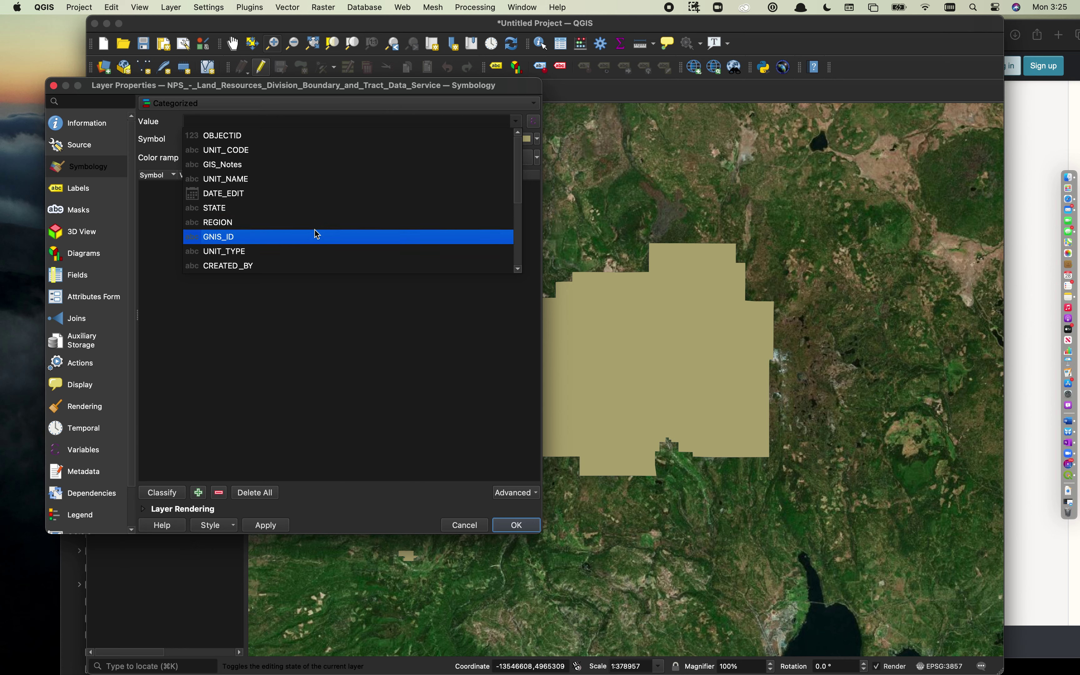
{"action": "left_click", "coordinate": [316, 226]}
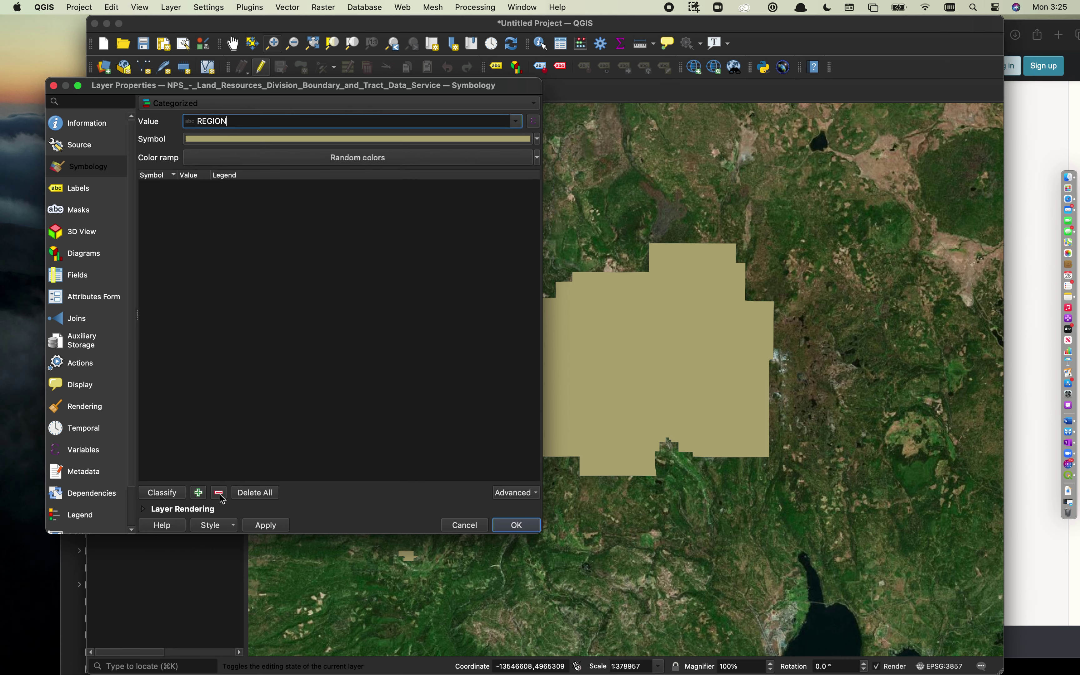
{"action": "left_click", "coordinate": [170, 499]}
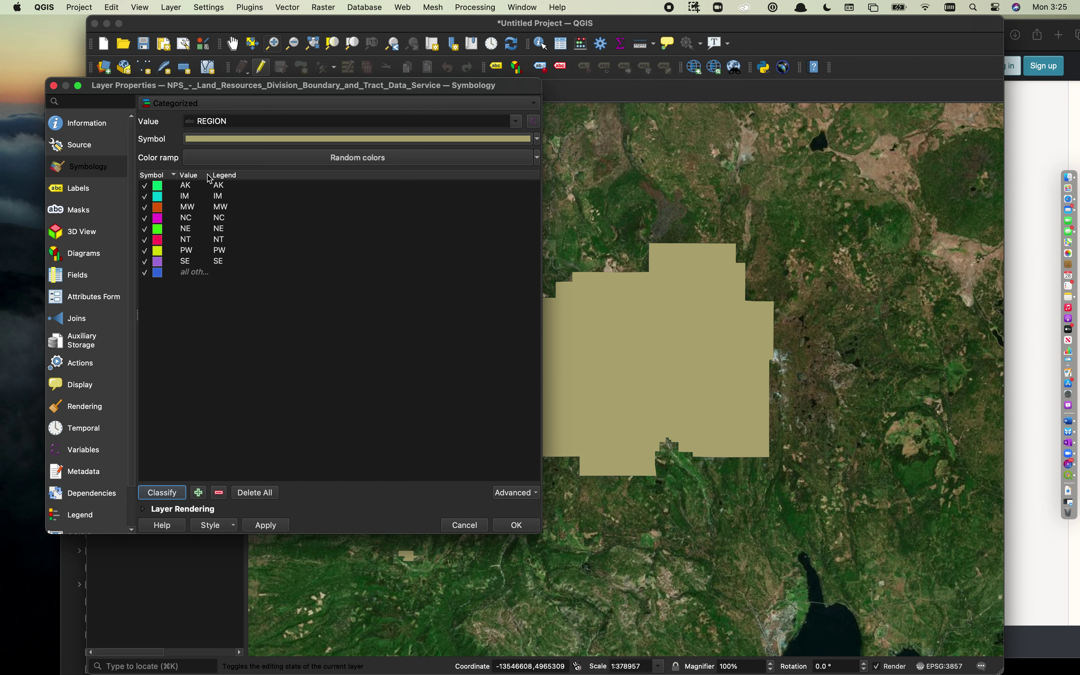
Widen the Value column in the region class list, then apply the categorized REGION symbology and accept it
{"action": "mouse_move", "coordinate": [211, 179]}
{"action": "left_mouse_down"}
{"action": "mouse_move", "coordinate": [241, 179]}
{"action": "mouse_move", "coordinate": [216, 179]}
{"action": "left_mouse_up"}
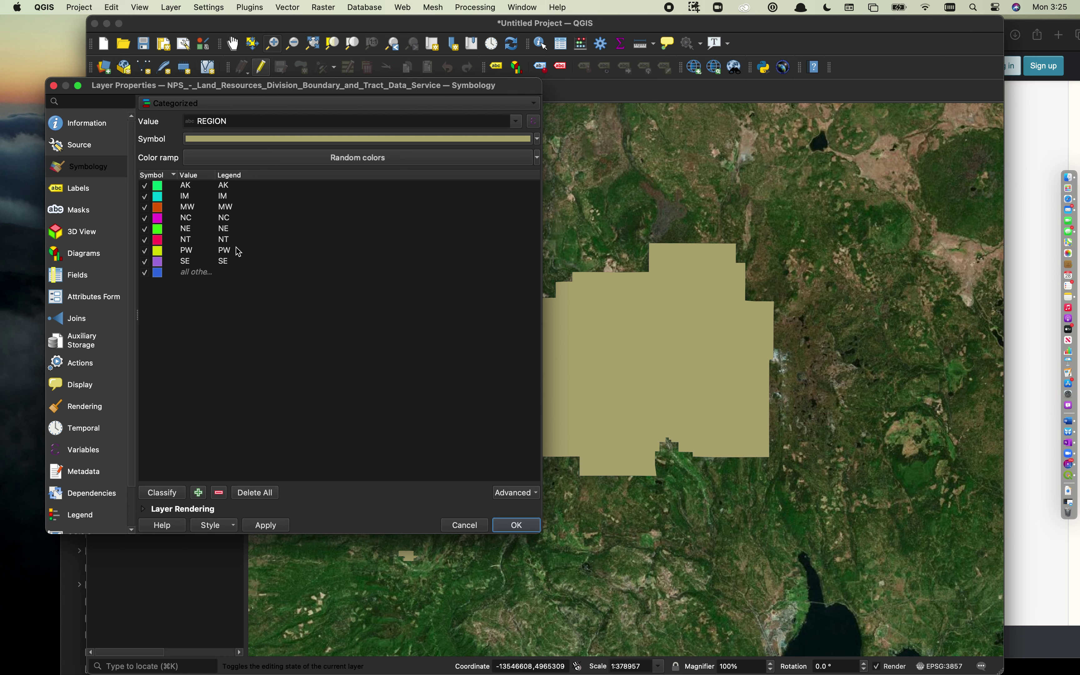
{"action": "left_click", "coordinate": [266, 525]}
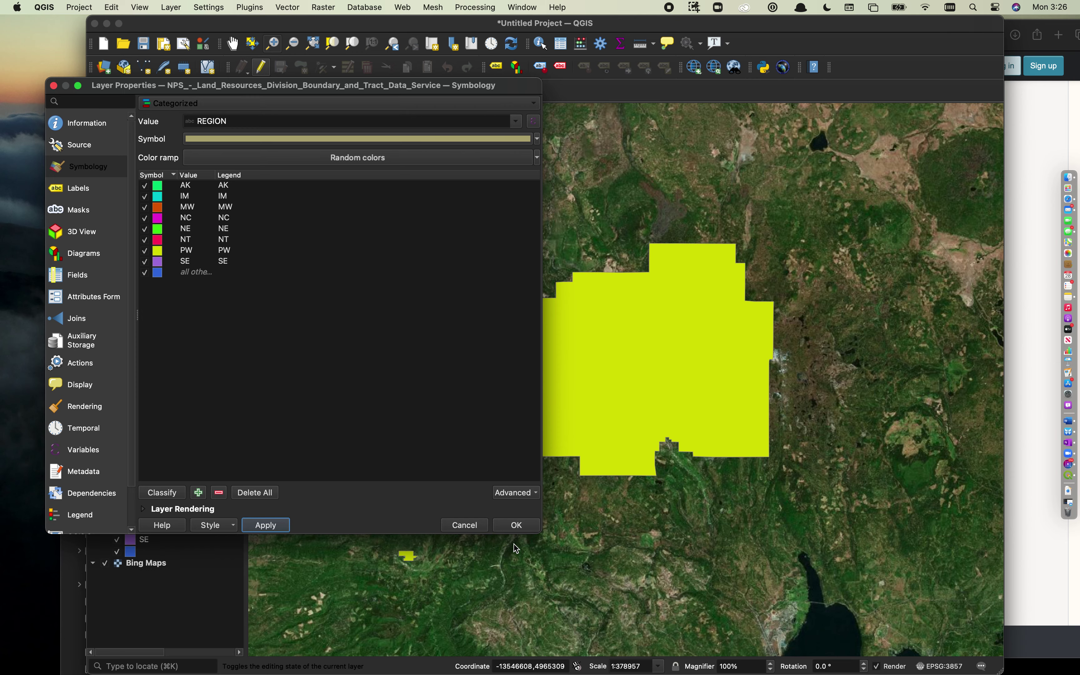
{"action": "left_click", "coordinate": [516, 525]}
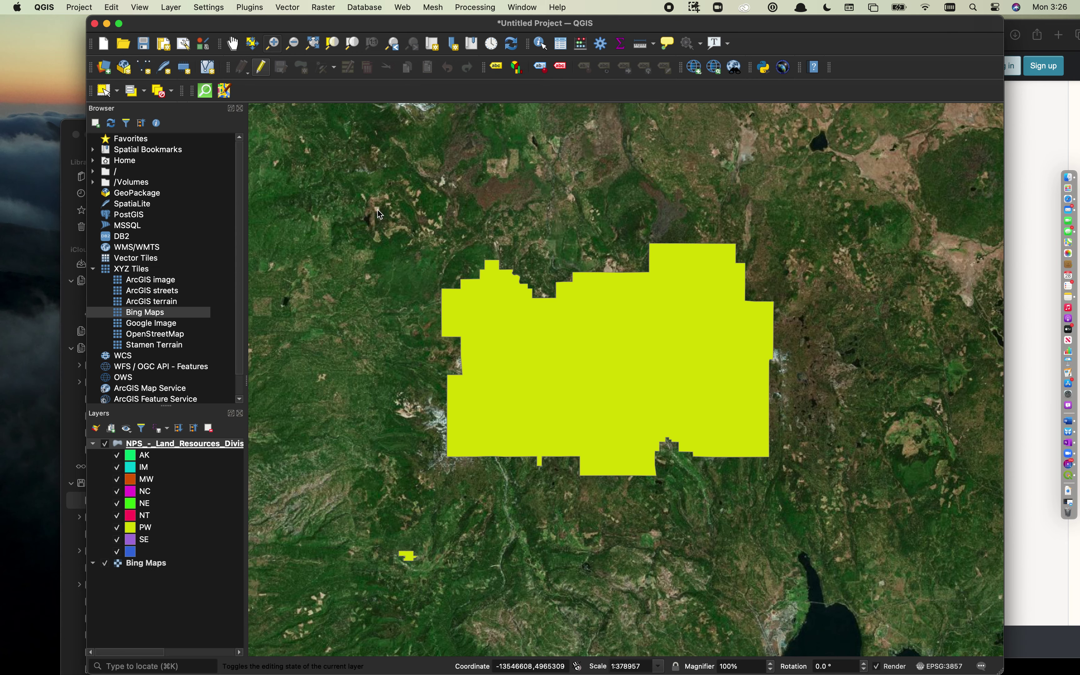
Zoom out from the northern California park to examine the region-colored boundaries across all of North America
{"action": "left_click", "coordinate": [292, 43]}
{"action": "left_click", "coordinate": [625, 357]}
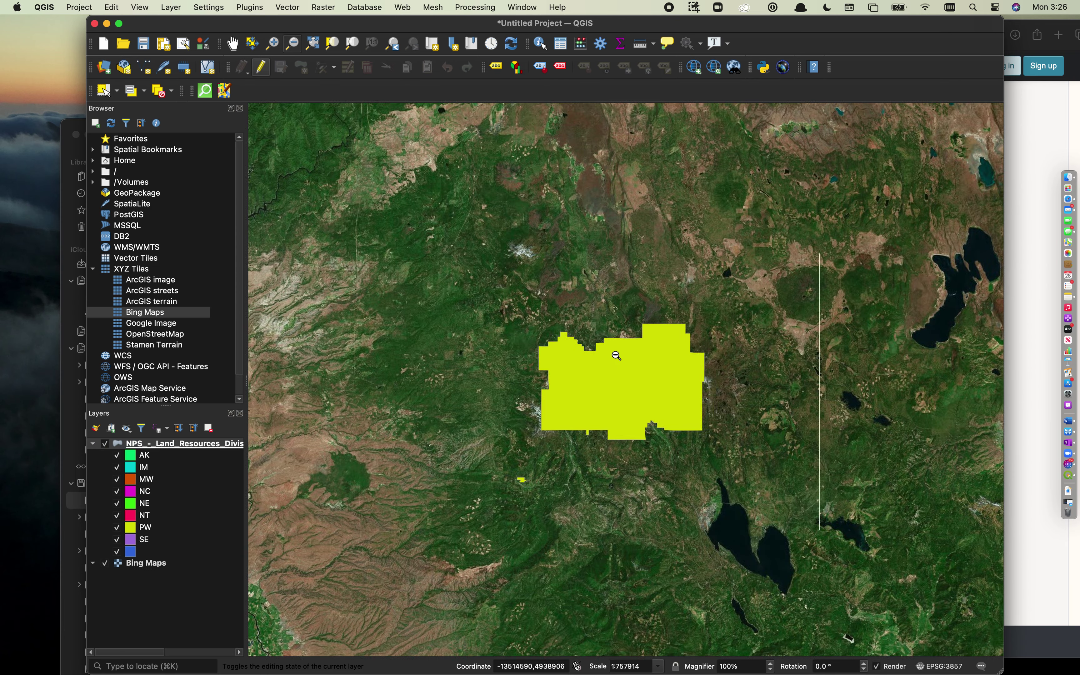
{"action": "left_click", "coordinate": [661, 316]}
{"action": "left_click", "coordinate": [648, 302]}
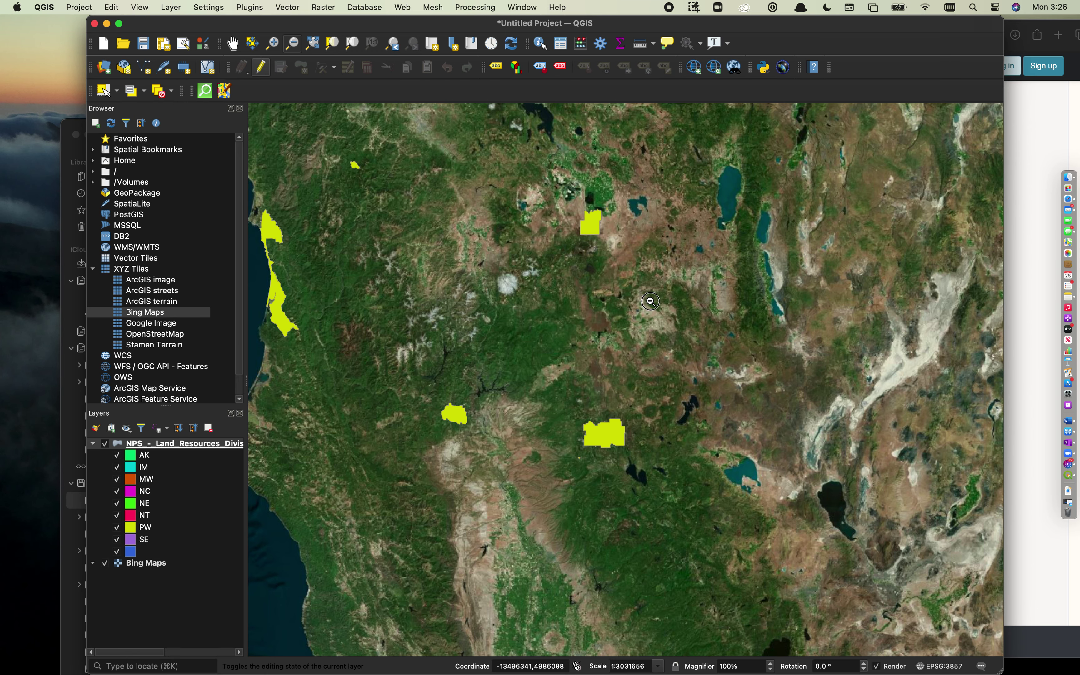
{"action": "left_click", "coordinate": [650, 302]}
{"action": "left_click", "coordinate": [761, 327]}
{"action": "left_click", "coordinate": [763, 328]}
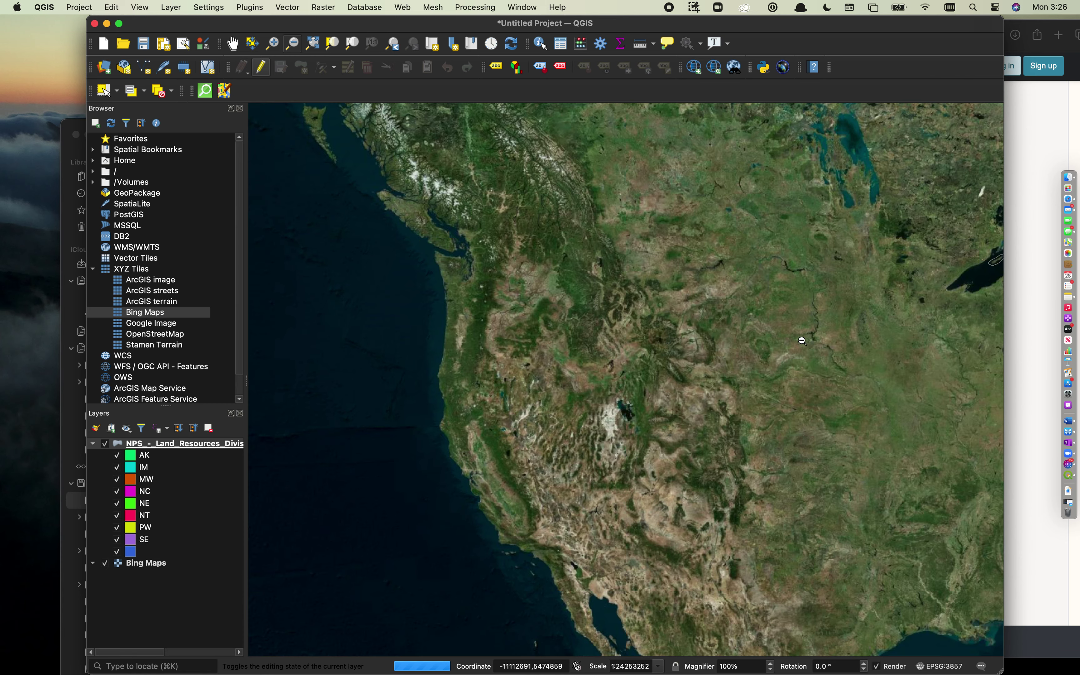
{"action": "left_click", "coordinate": [826, 364]}
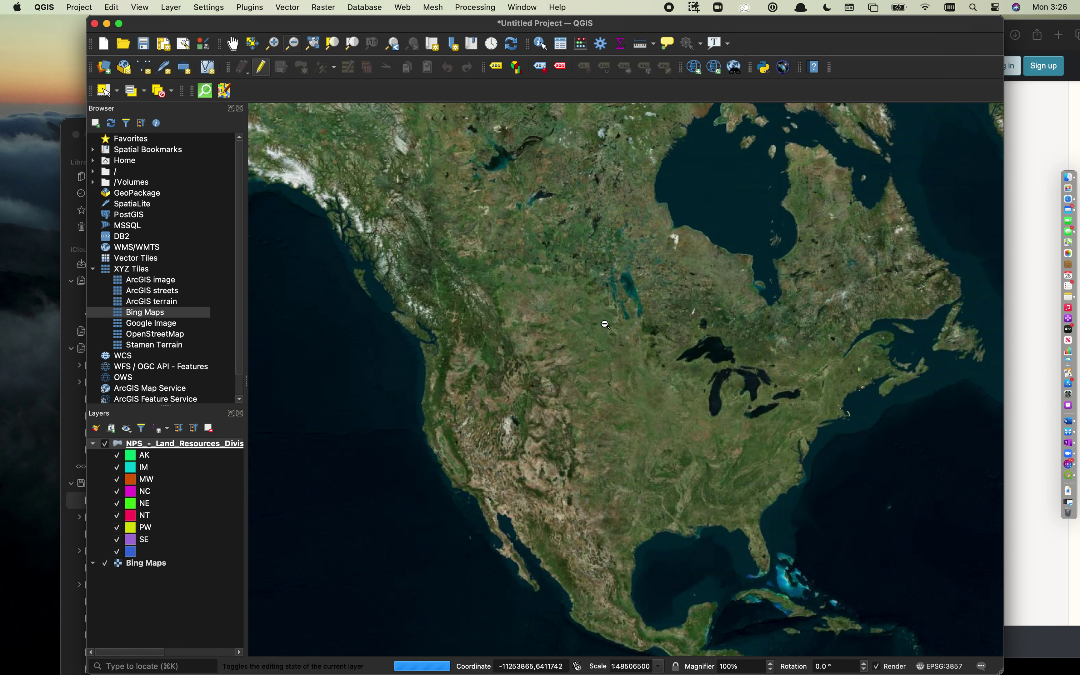
{"action": "left_click", "coordinate": [554, 260]}
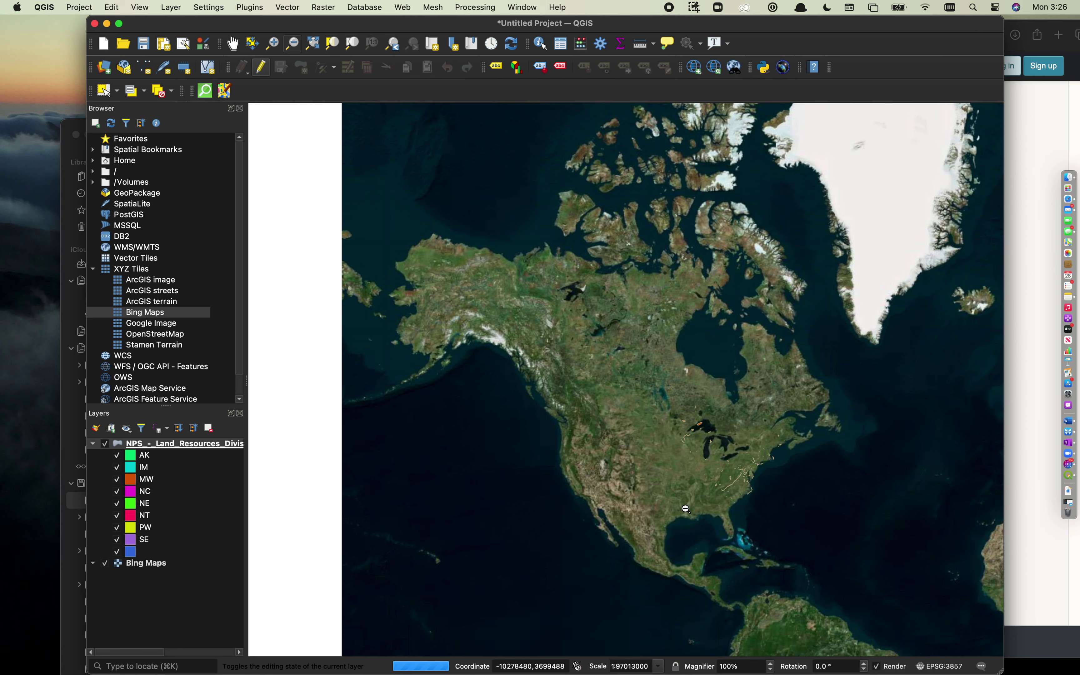
Hide the Bing Maps basemap and zoom in on the park boundaries across North America
{"action": "left_click", "coordinate": [106, 564]}
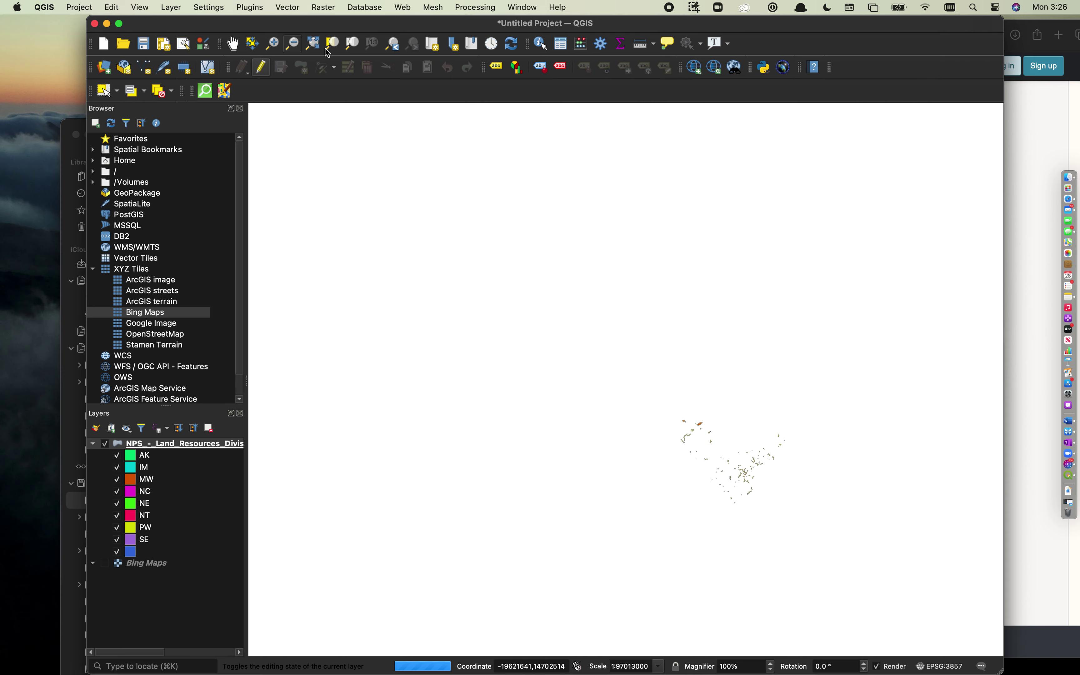
{"action": "left_click", "coordinate": [272, 44]}
{"action": "left_click_drag", "start_coordinate": [482, 292], "coordinate": [821, 550]}
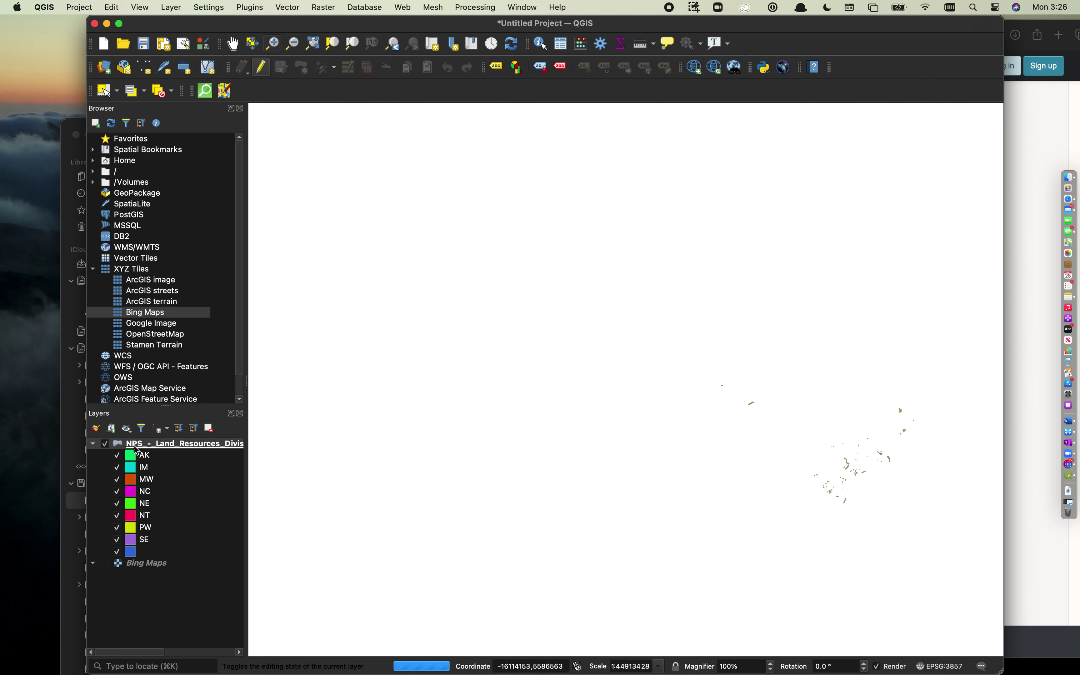
Open the attribute table of the NPS boundary layer and look through its records and fields
{"action": "right_click", "coordinate": [156, 446]}
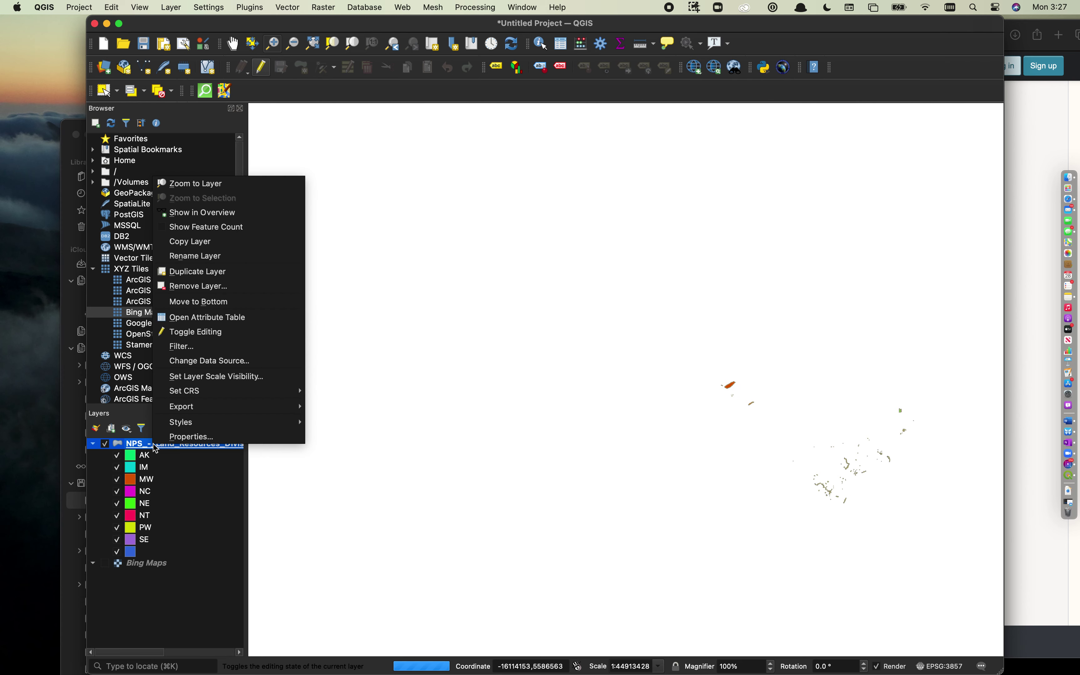
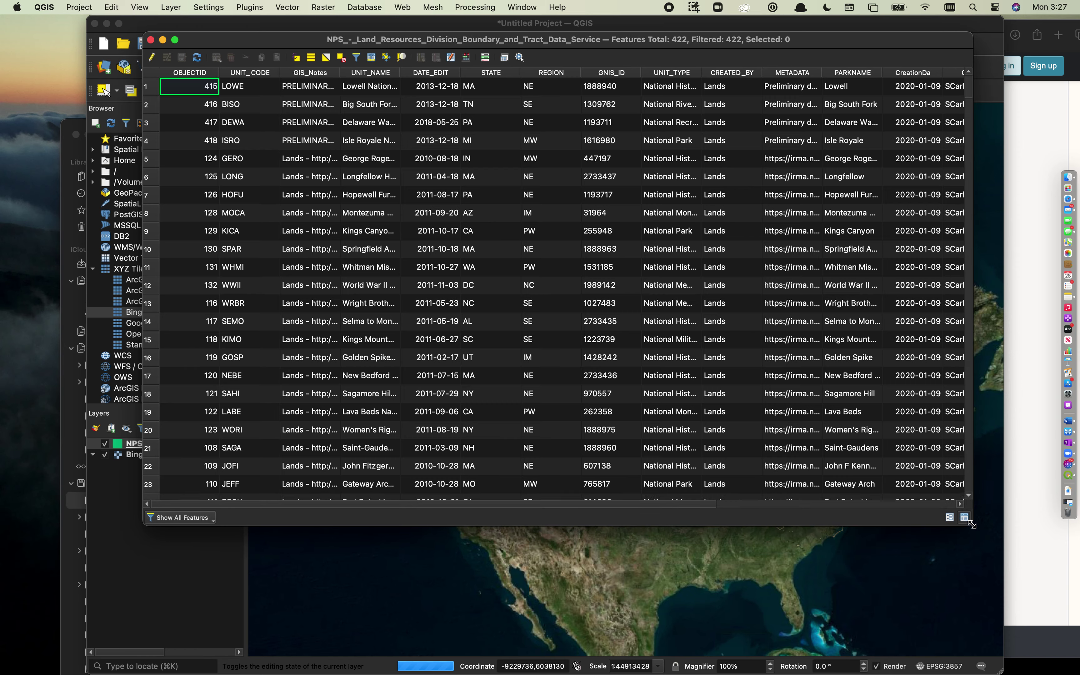
{"action": "scroll", "coordinate": [704, 360], "scroll_direction": "down", "scroll_amount": 1}
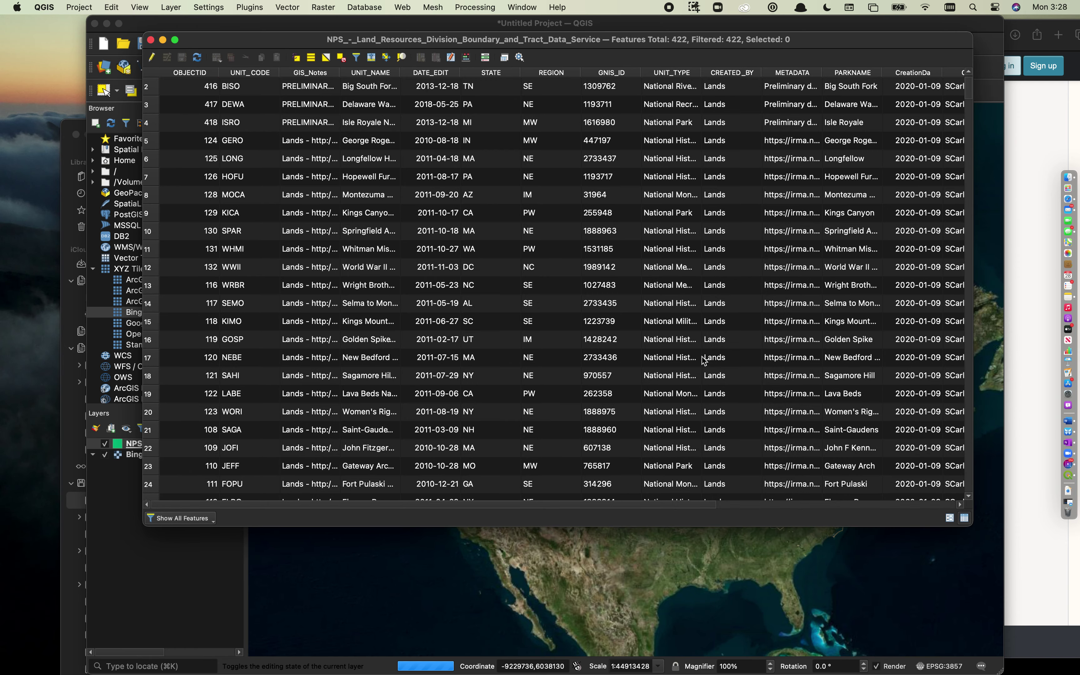
{"action": "scroll", "coordinate": [704, 361], "scroll_direction": "up", "scroll_amount": 1}
{"action": "scroll", "coordinate": [703, 361], "scroll_direction": "down", "scroll_amount": 10}
{"action": "scroll", "coordinate": [703, 360], "scroll_direction": "right", "scroll_amount": 5}
{"action": "scroll", "coordinate": [703, 362], "scroll_direction": "up", "scroll_amount": 10}
{"action": "scroll", "coordinate": [702, 363], "scroll_direction": "left", "scroll_amount": 5}
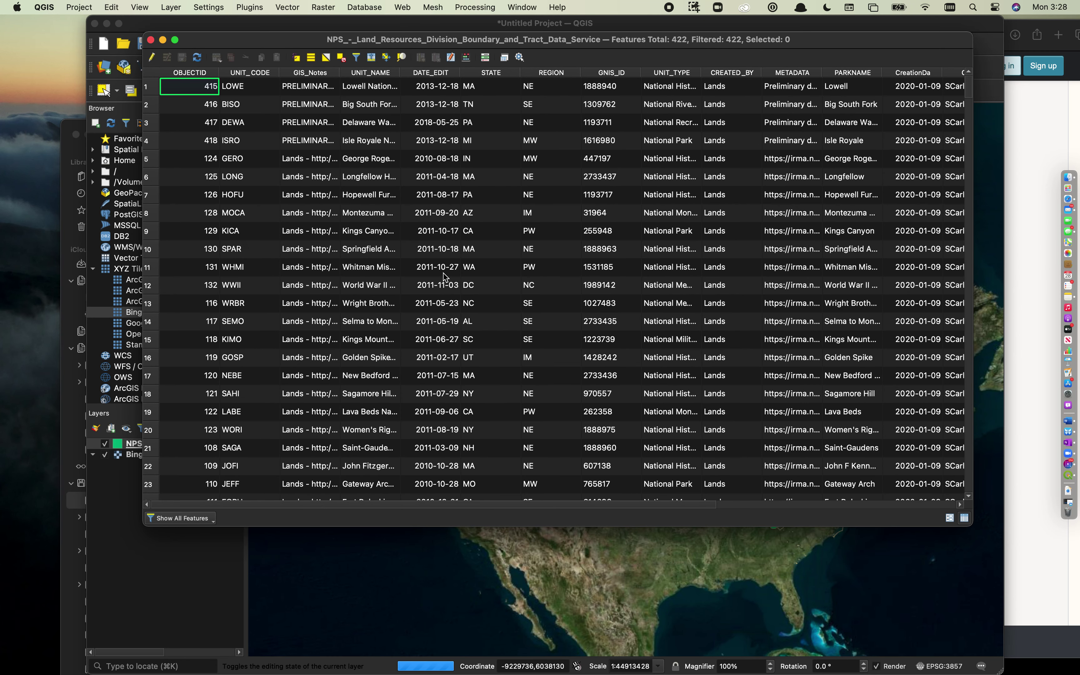
Widen the UNIT_NAME column to show full park names and sort the table by it in ascending order
{"action": "left_click_drag", "start_coordinate": [401, 77], "coordinate": [530, 93]}
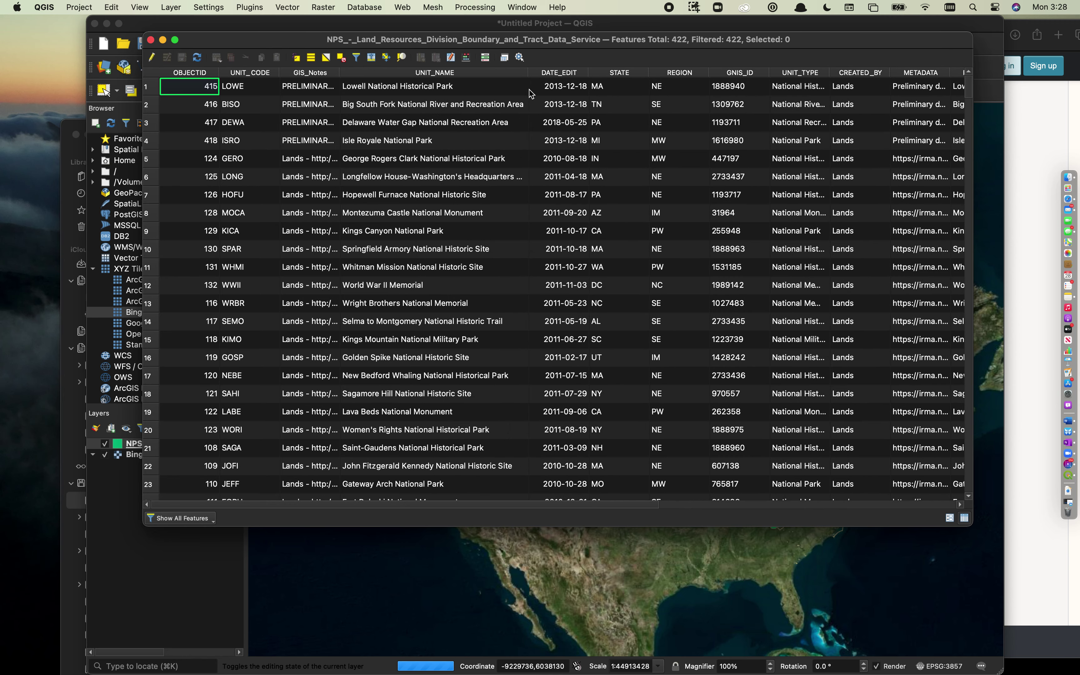
{"action": "left_click", "coordinate": [450, 76]}
Find the Sequoia National Park record in the sorted attribute table and select its row
{"action": "scroll", "coordinate": [464, 337], "scroll_direction": "down", "scroll_amount": 20}
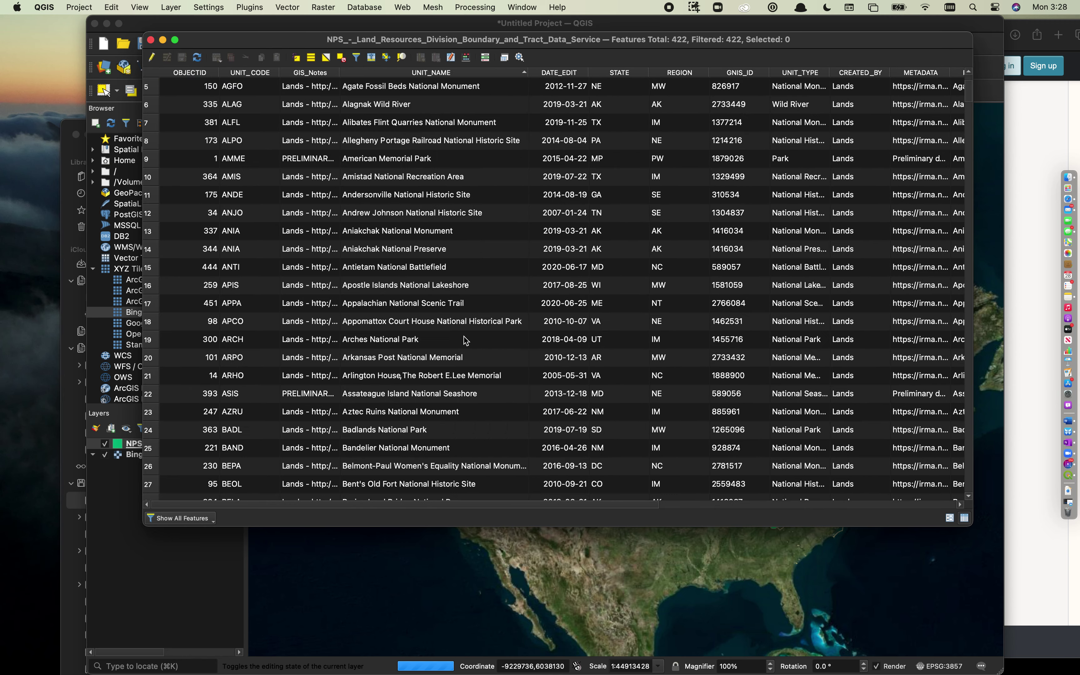
{"action": "scroll", "coordinate": [714, 223], "scroll_direction": "down", "scroll_amount": 7}
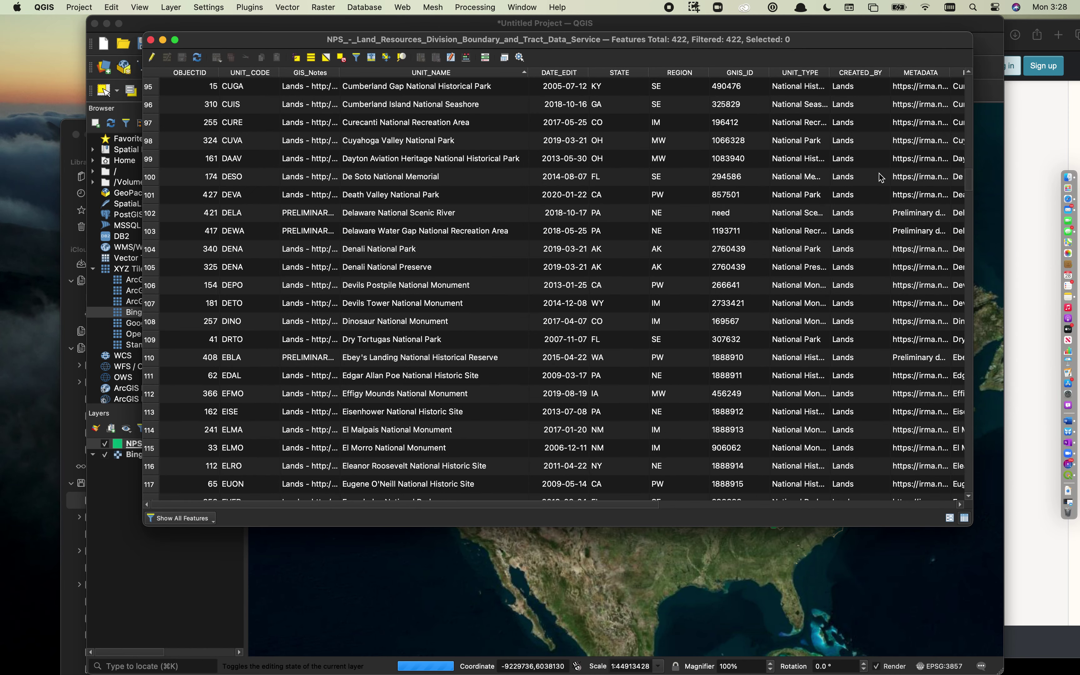
{"action": "scroll", "coordinate": [866, 264], "scroll_direction": "down", "scroll_amount": 8}
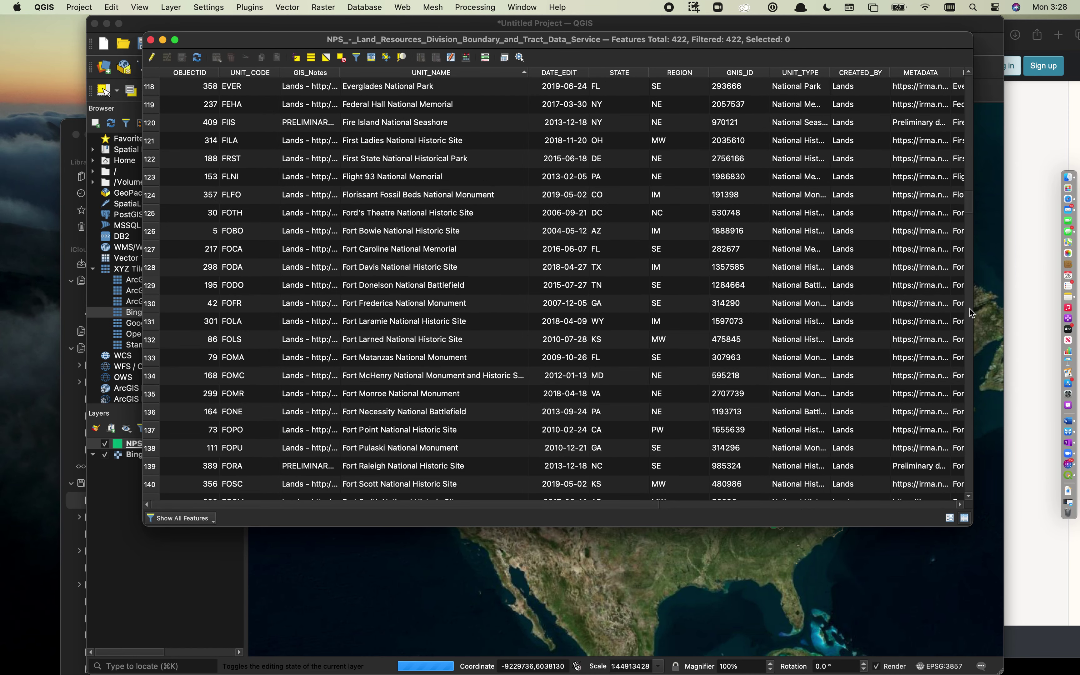
{"action": "left_click", "coordinate": [970, 310]}
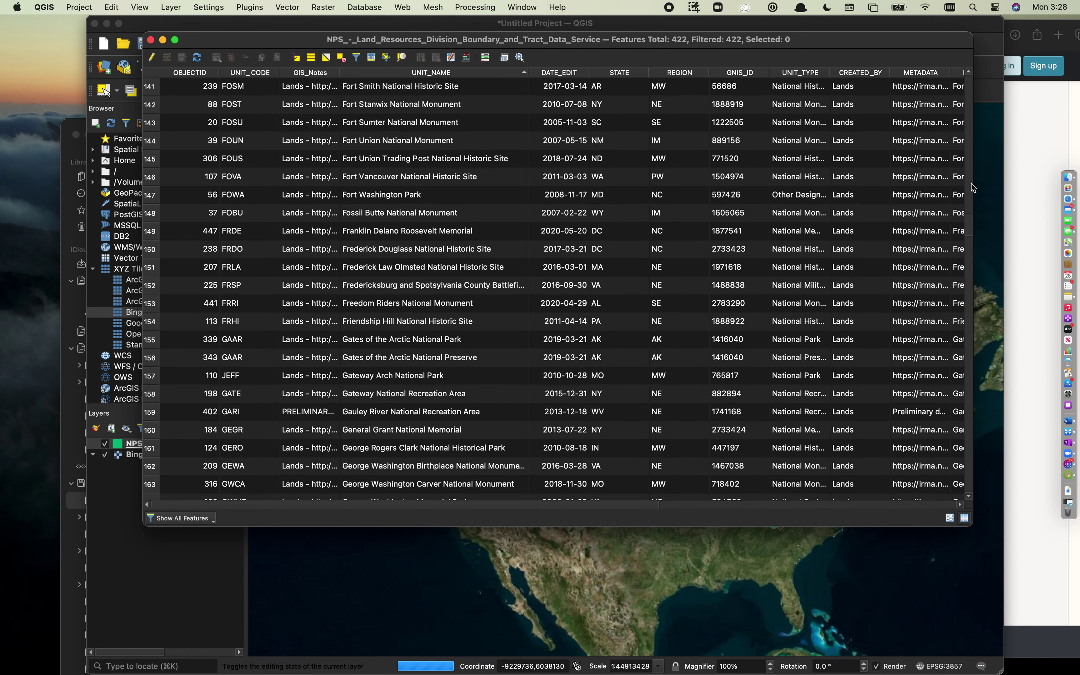
{"action": "left_click_drag", "start_coordinate": [972, 230], "coordinate": [973, 426]}
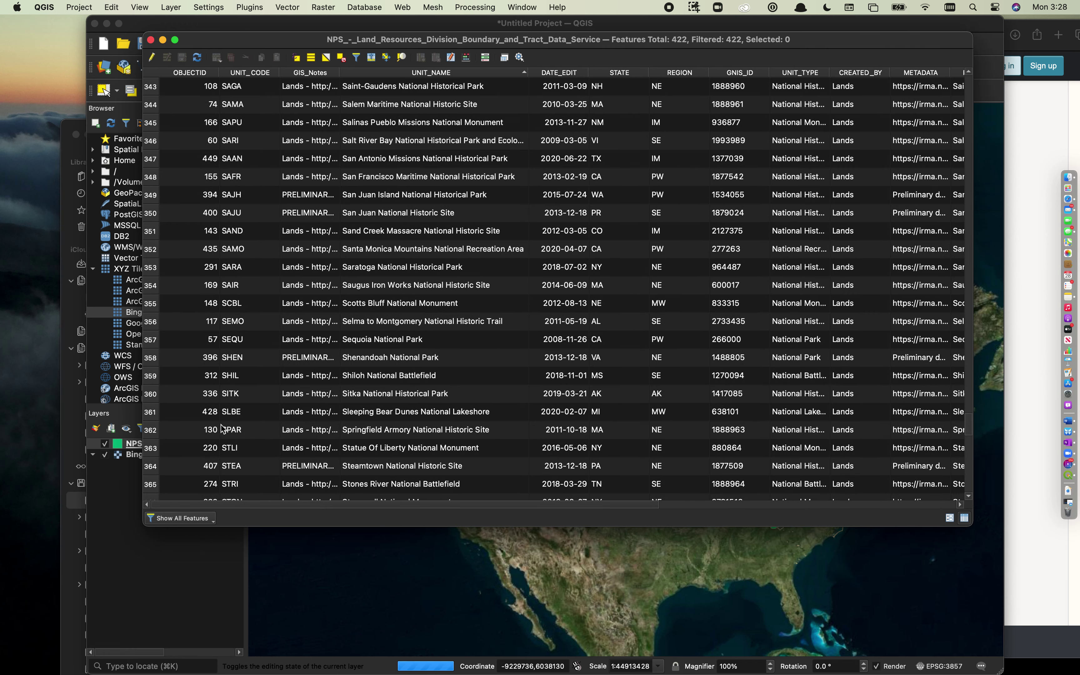
{"action": "left_click", "coordinate": [151, 339]}
Move the attribute table aside, zoom the map to the Sequoia National Park feature, and close the table
{"action": "left_click_drag", "start_coordinate": [230, 42], "coordinate": [562, 53]}
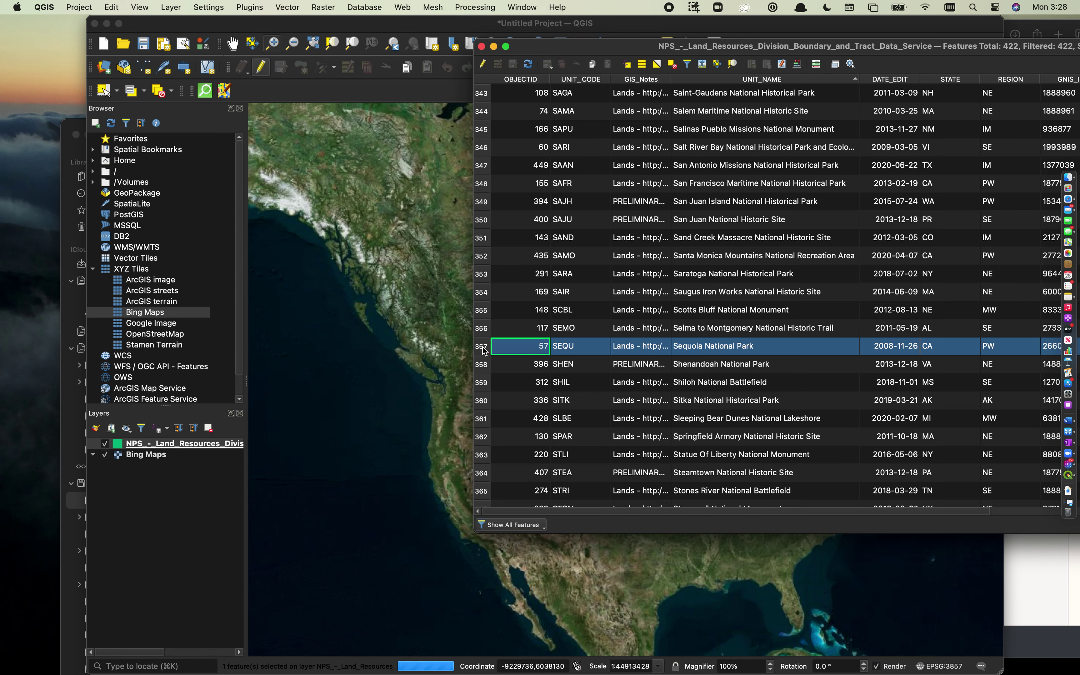
{"action": "right_click", "coordinate": [559, 352]}
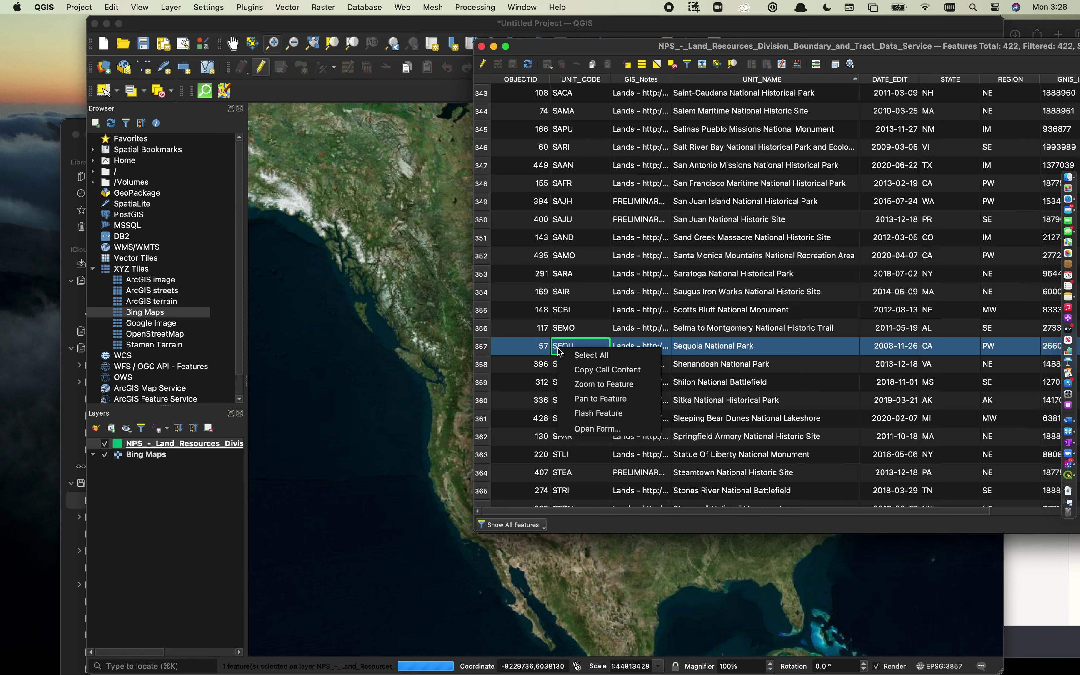
{"action": "left_click", "coordinate": [583, 385]}
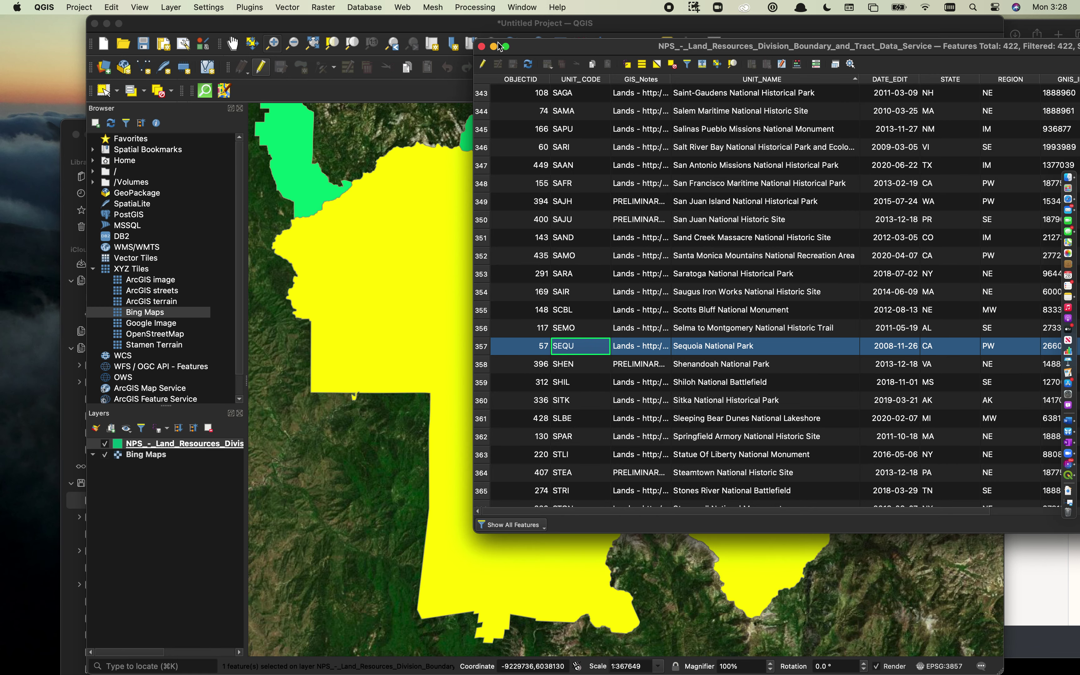
{"action": "left_click", "coordinate": [482, 47]}
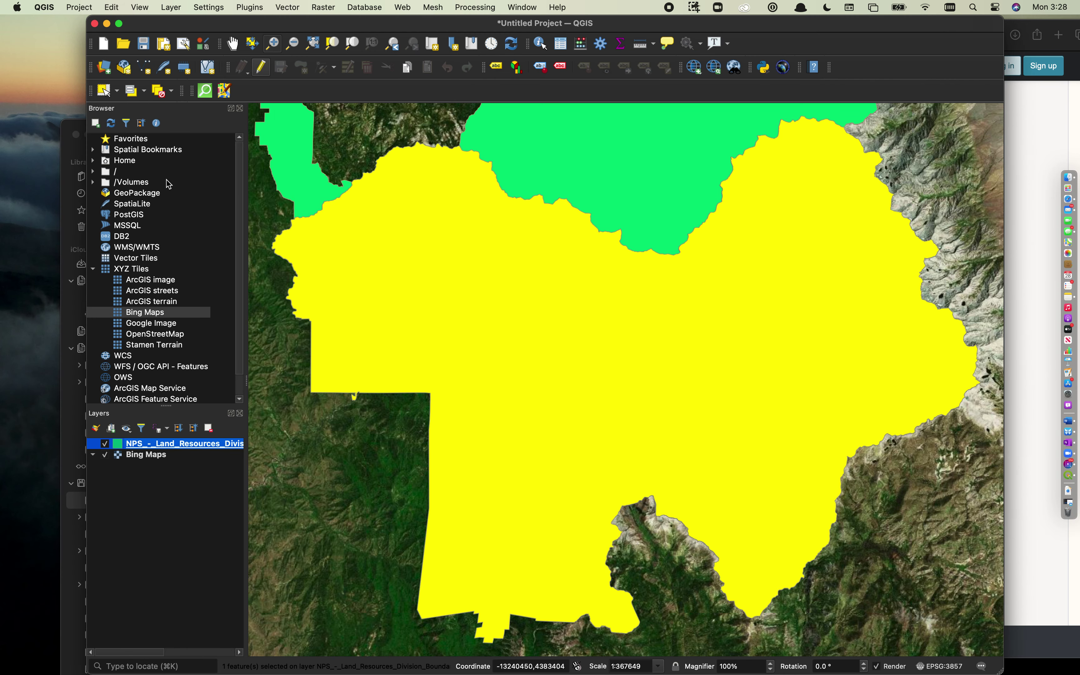
Identify Sequoia National Park and the adjoining Kings Canyon National Park on the map to read their attributes
{"action": "left_click", "coordinate": [293, 43]}
{"action": "left_click", "coordinate": [689, 296]}
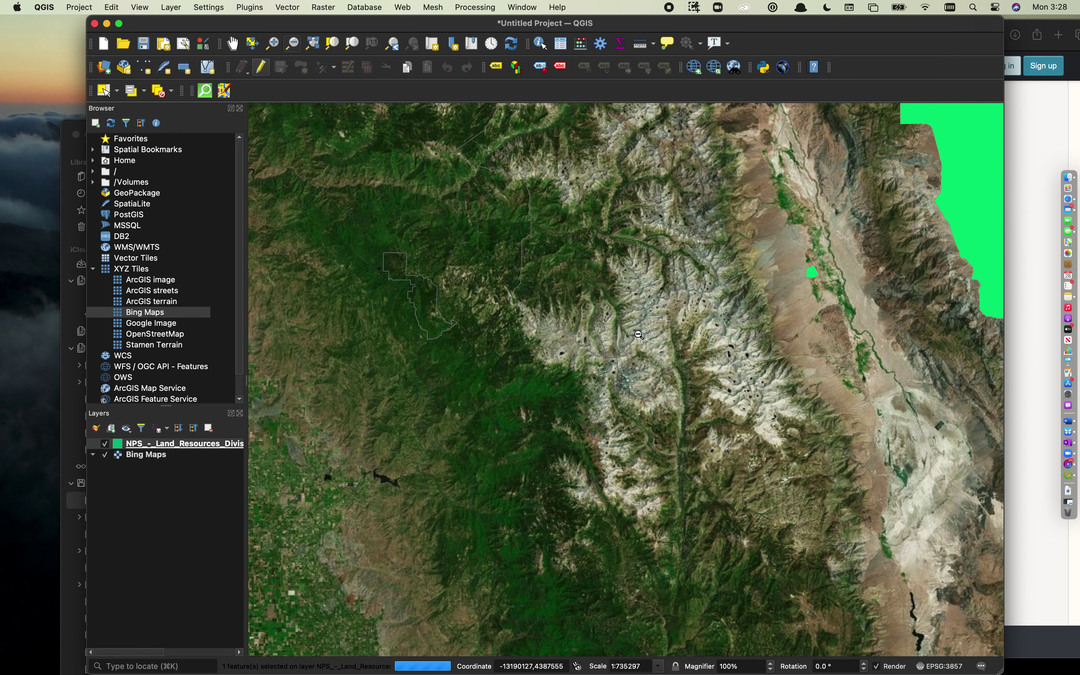
{"action": "left_click", "coordinate": [646, 350]}
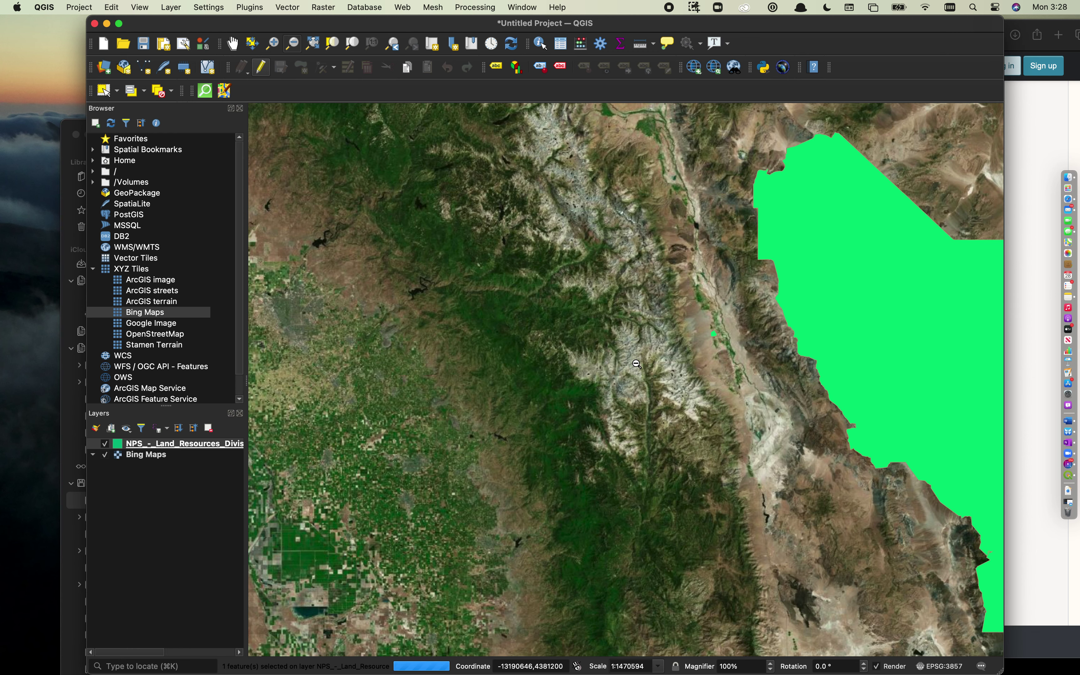
{"action": "left_click", "coordinate": [600, 320]}
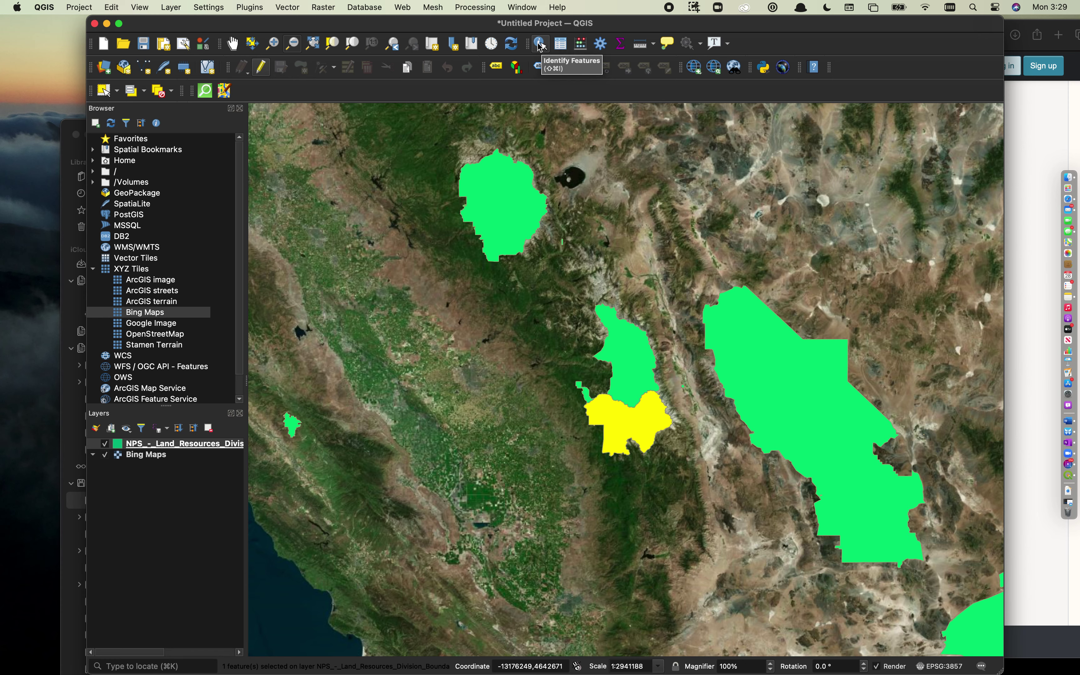
{"action": "left_click", "coordinate": [540, 44]}
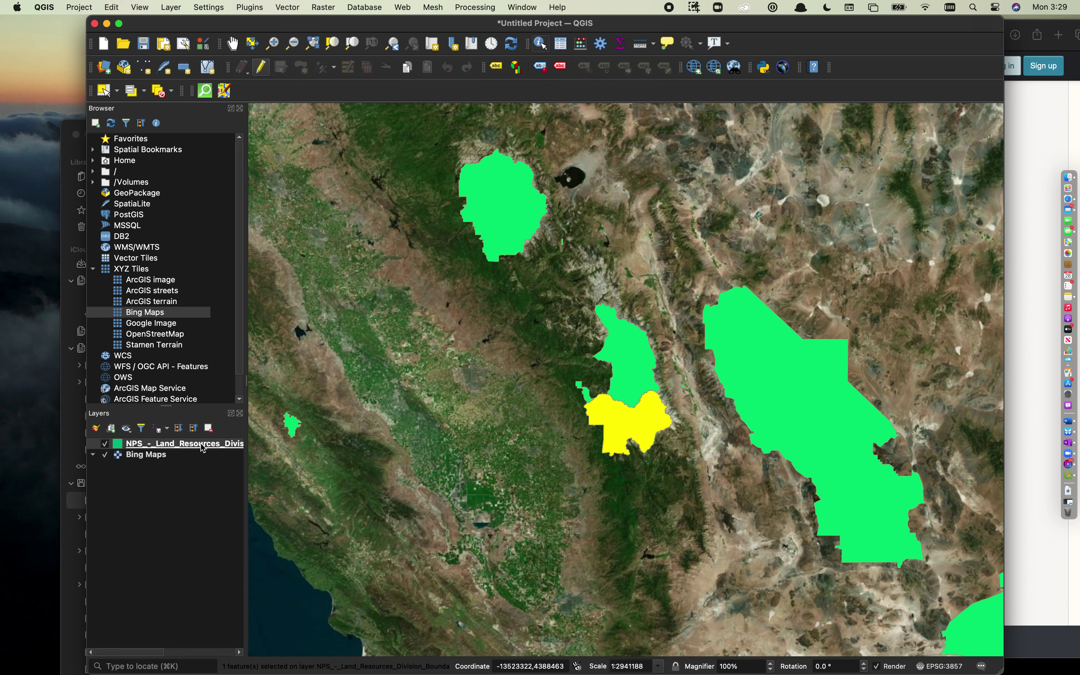
{"action": "left_click", "coordinate": [631, 419]}
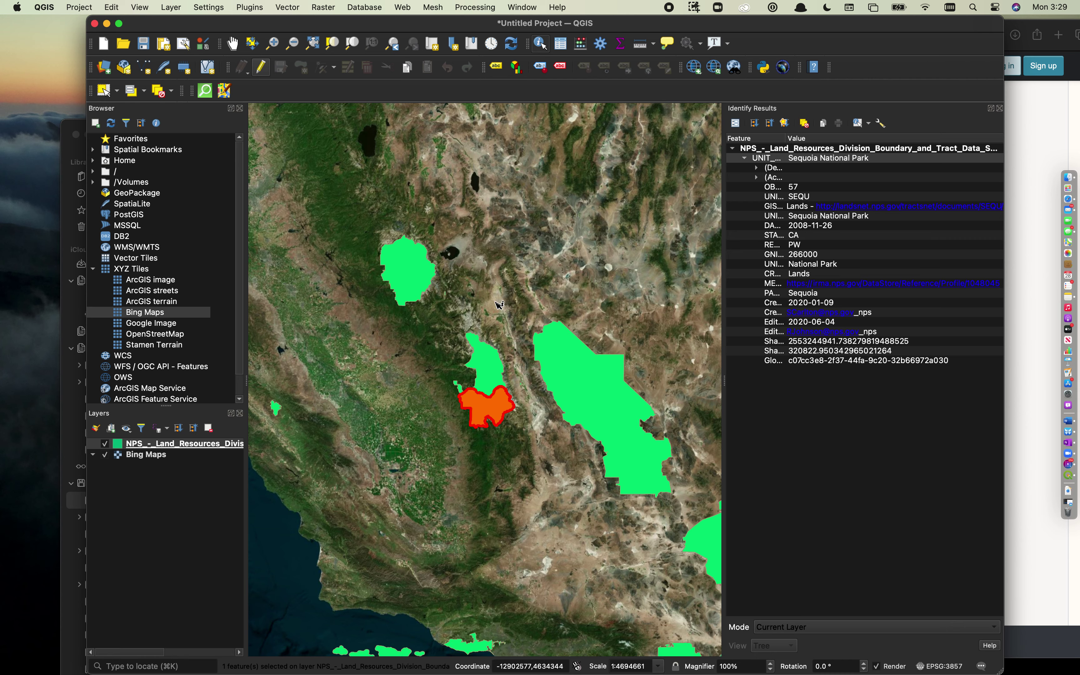
{"action": "left_click", "coordinate": [493, 370]}
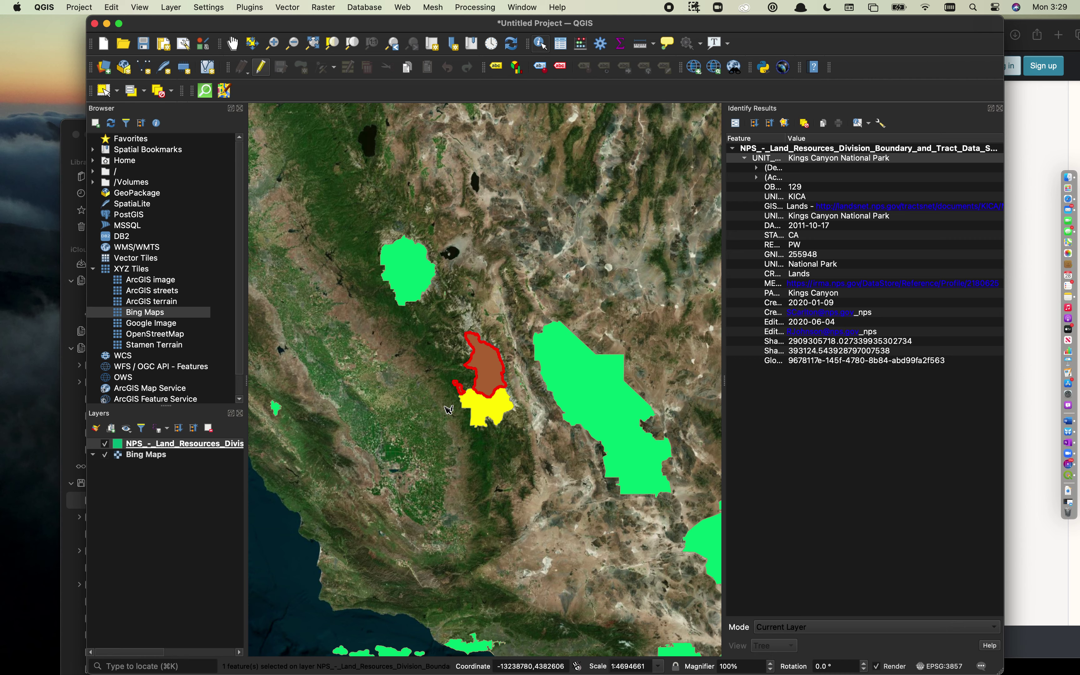
Reopen the NPS layer's symbology, remove the Geometry generator symbol layers to leave only the Simple fill, and apply it
{"action": "double_click", "coordinate": [117, 445]}
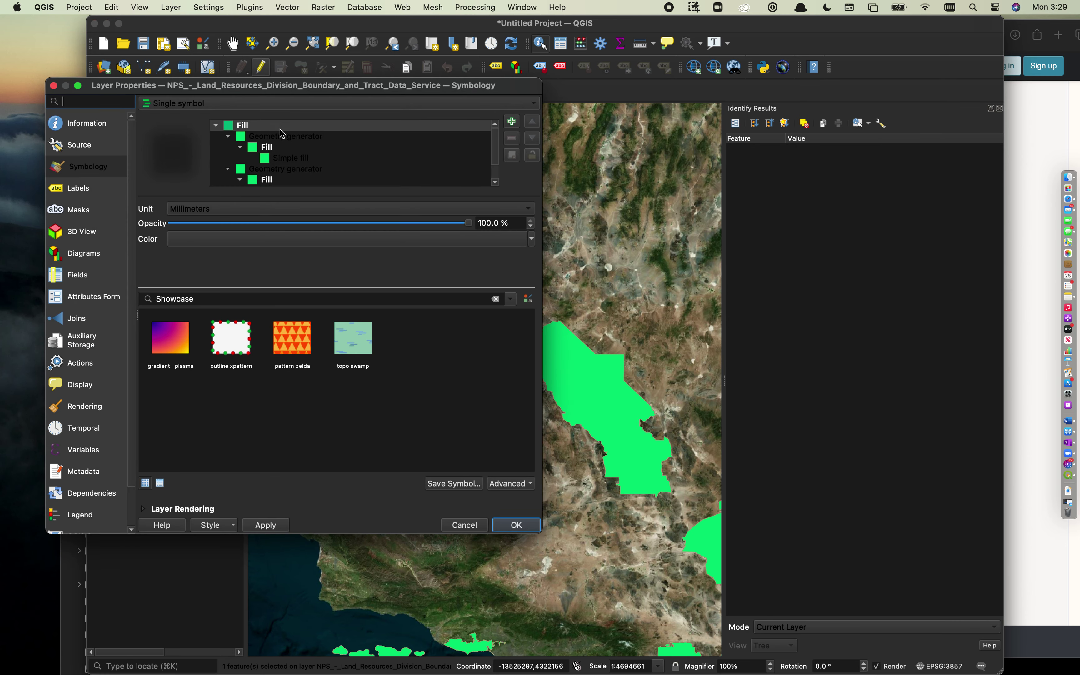
{"action": "left_click", "coordinate": [276, 148]}
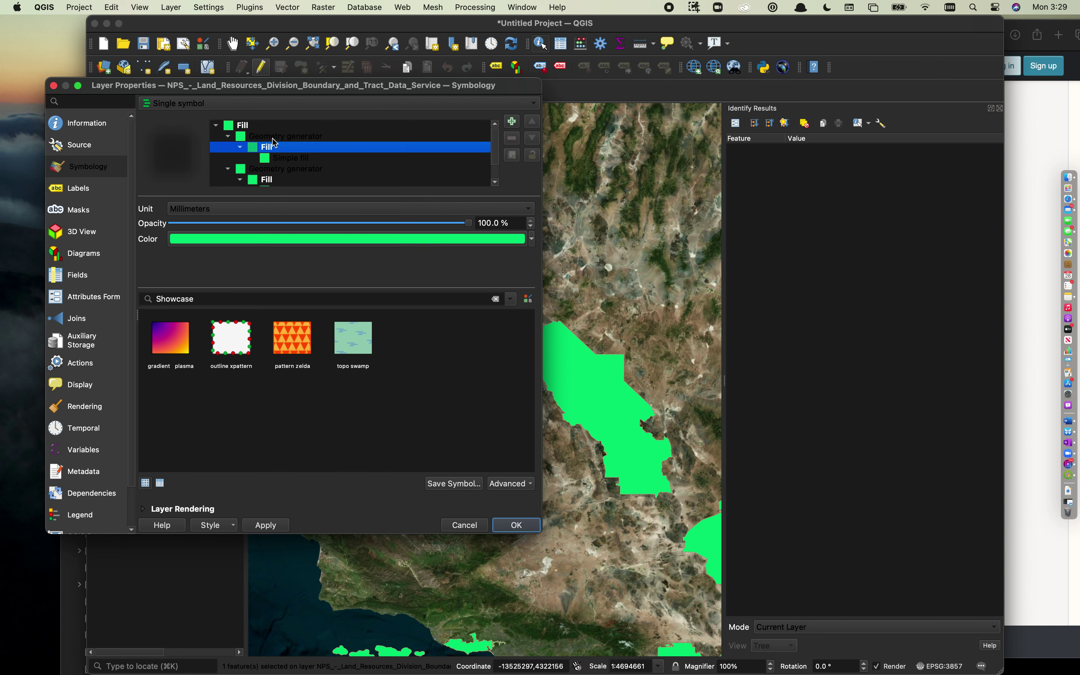
{"action": "left_click", "coordinate": [337, 136]}
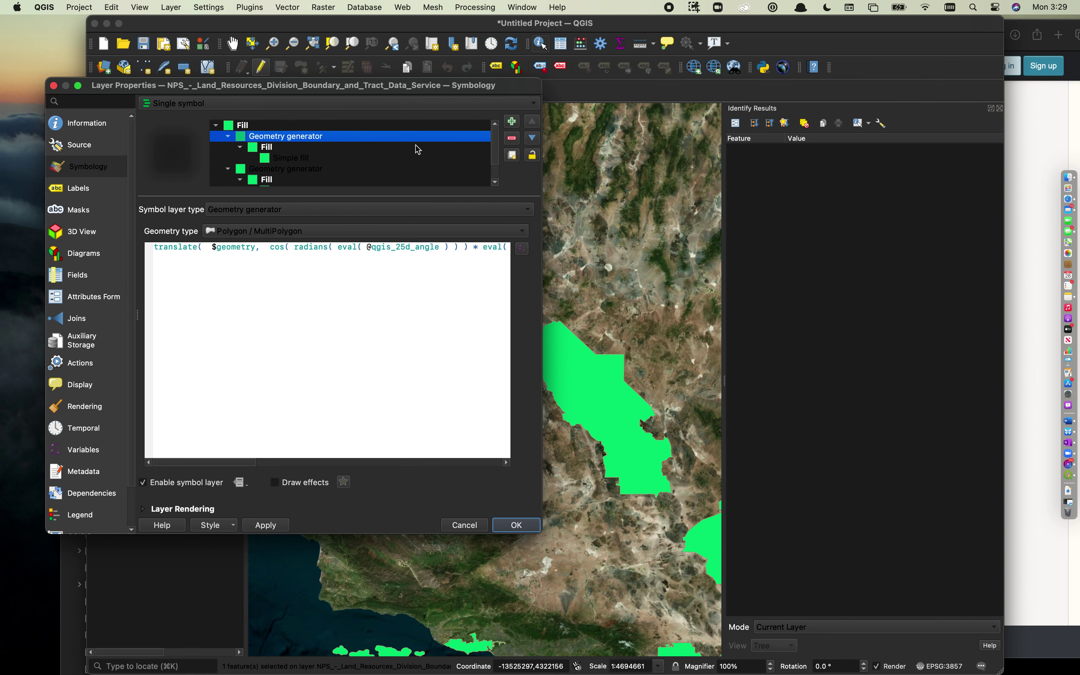
{"action": "left_click", "coordinate": [513, 141]}
{"action": "left_click", "coordinate": [513, 141]}
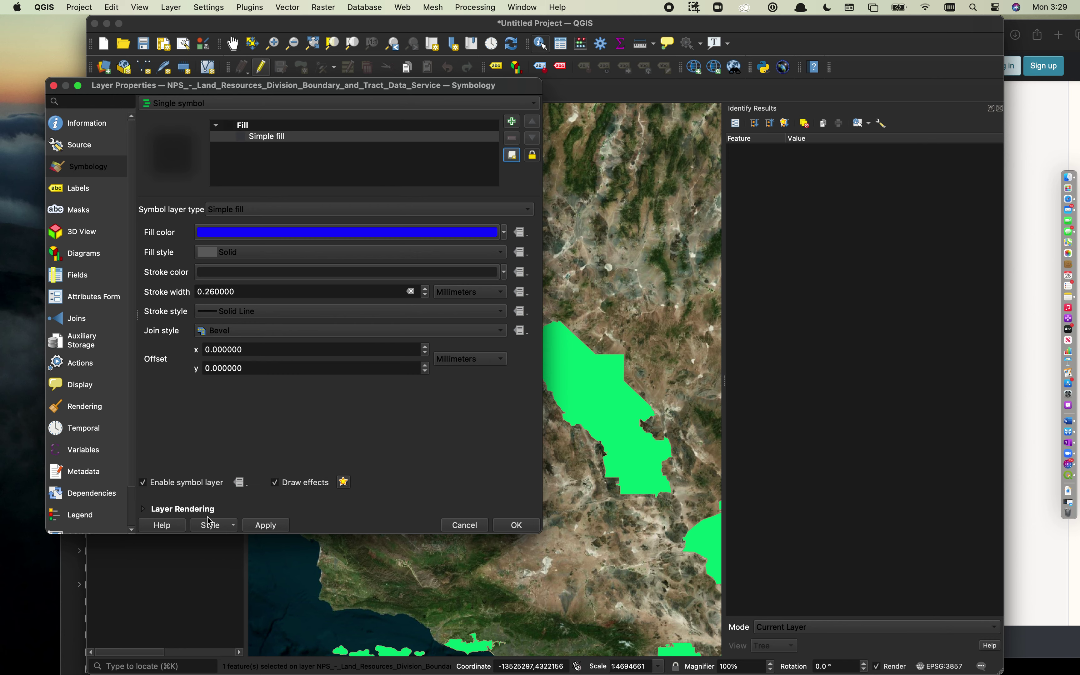
{"action": "left_click", "coordinate": [270, 526]}
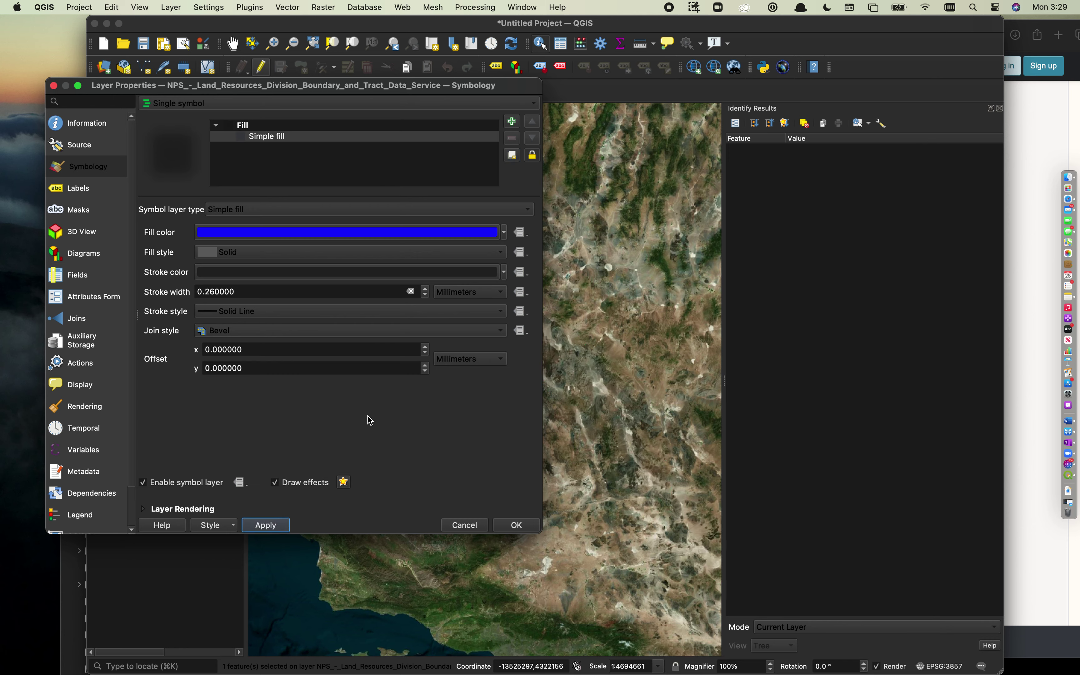
Add a second Simple fill symbol layer to the NPS layer's fill symbol and apply it to the map
{"action": "left_click", "coordinate": [511, 138]}
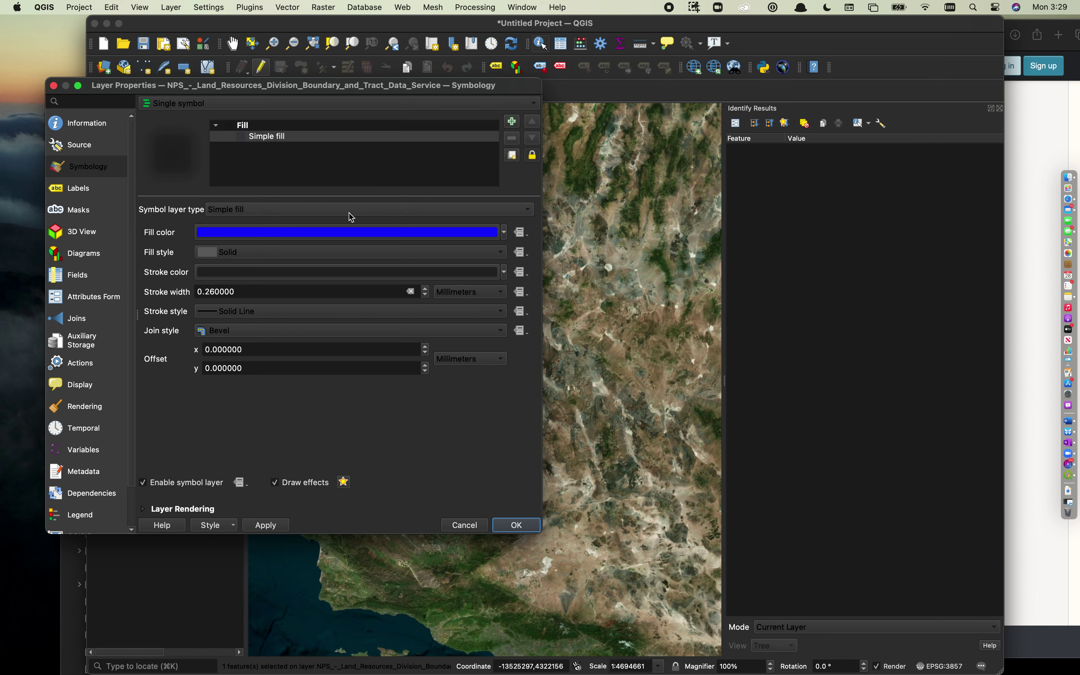
{"action": "left_click", "coordinate": [246, 128]}
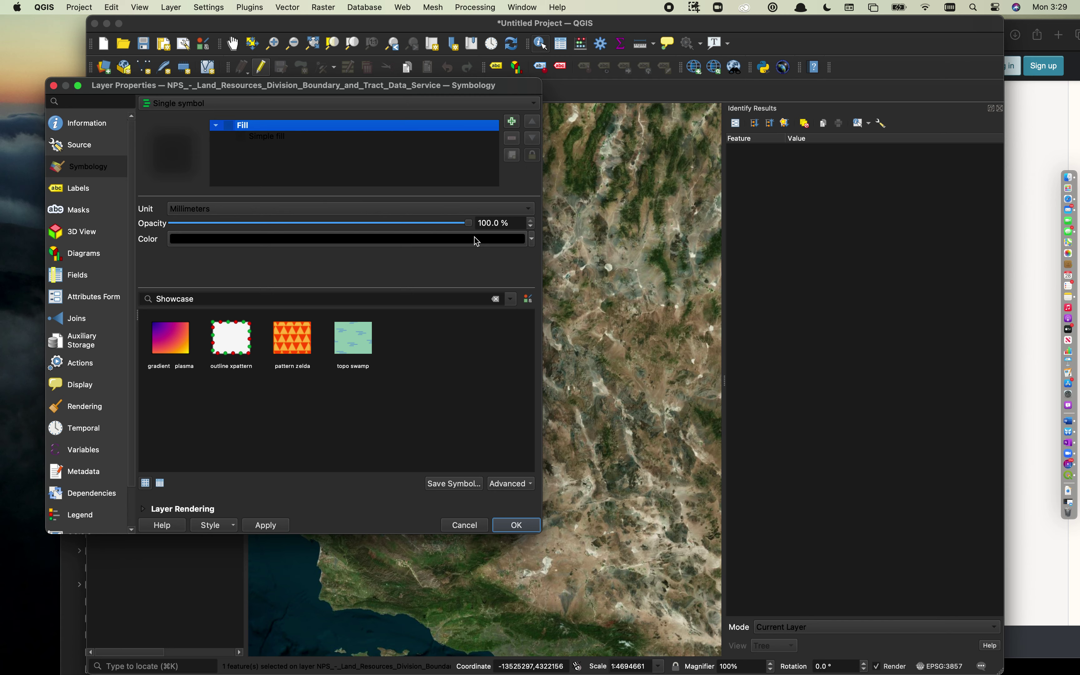
{"action": "left_click", "coordinate": [512, 122]}
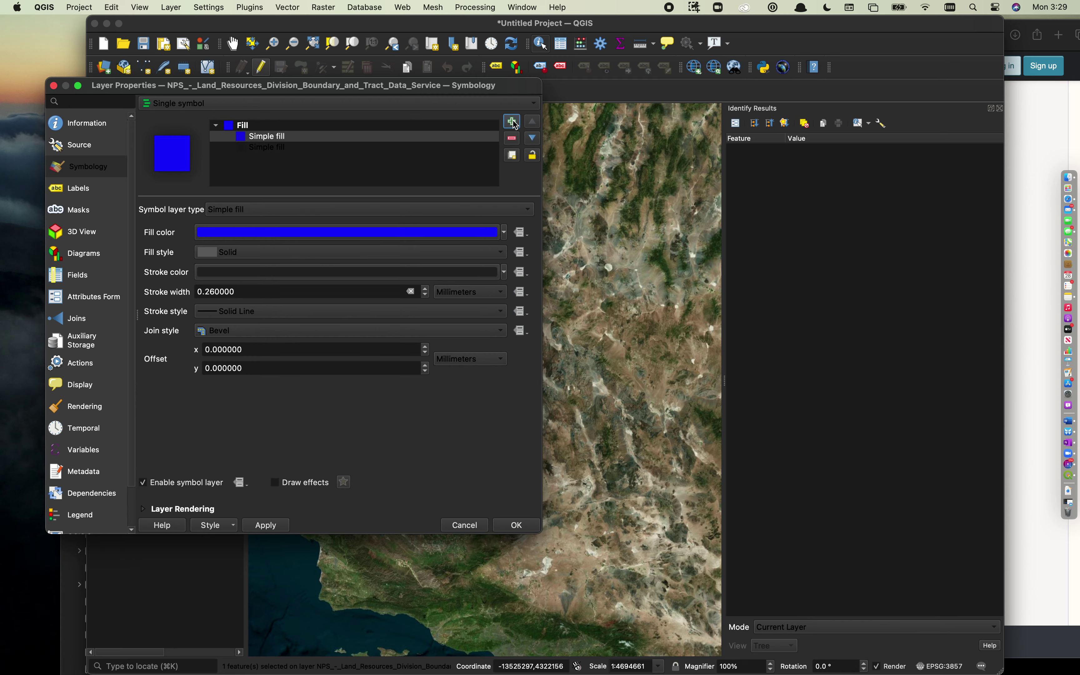
{"action": "left_click", "coordinate": [272, 527]}
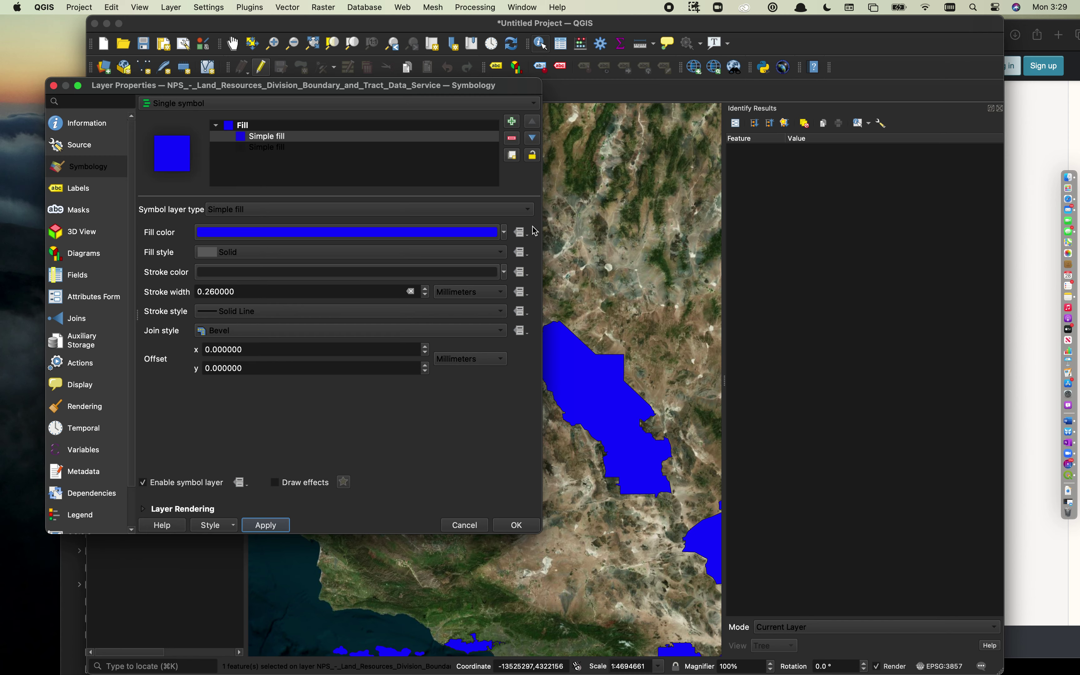
Set the new Simple fill's fill style to No Brush and apply the change
{"action": "left_click", "coordinate": [505, 232]}
{"action": "left_click", "coordinate": [506, 234]}
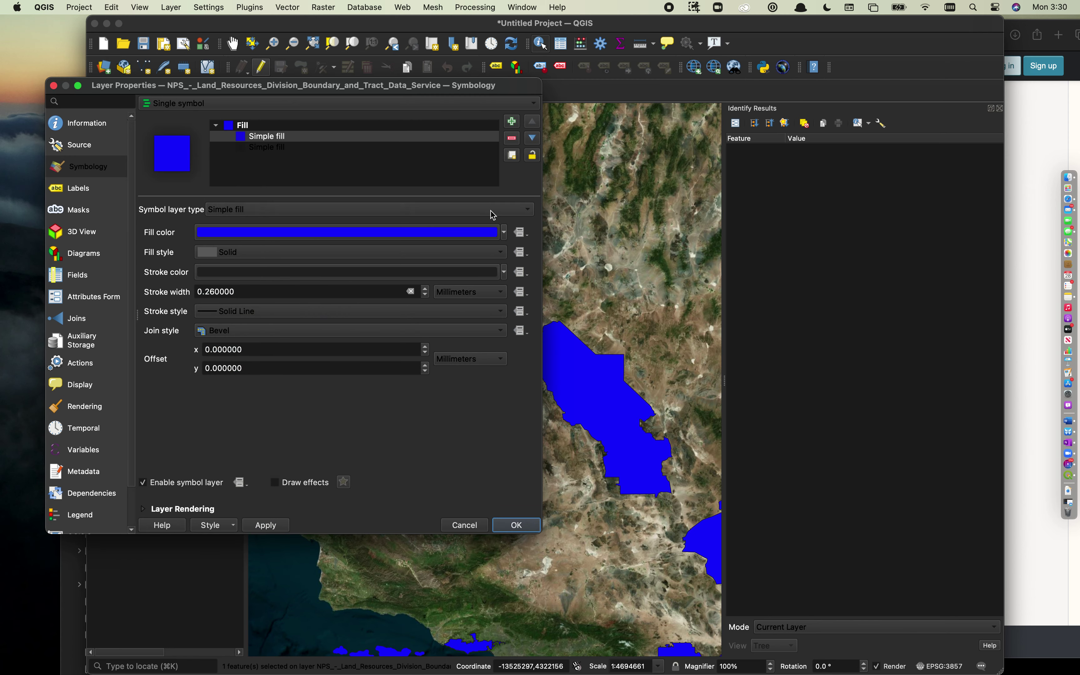
{"action": "left_click", "coordinate": [491, 210]}
{"action": "left_click", "coordinate": [490, 210]}
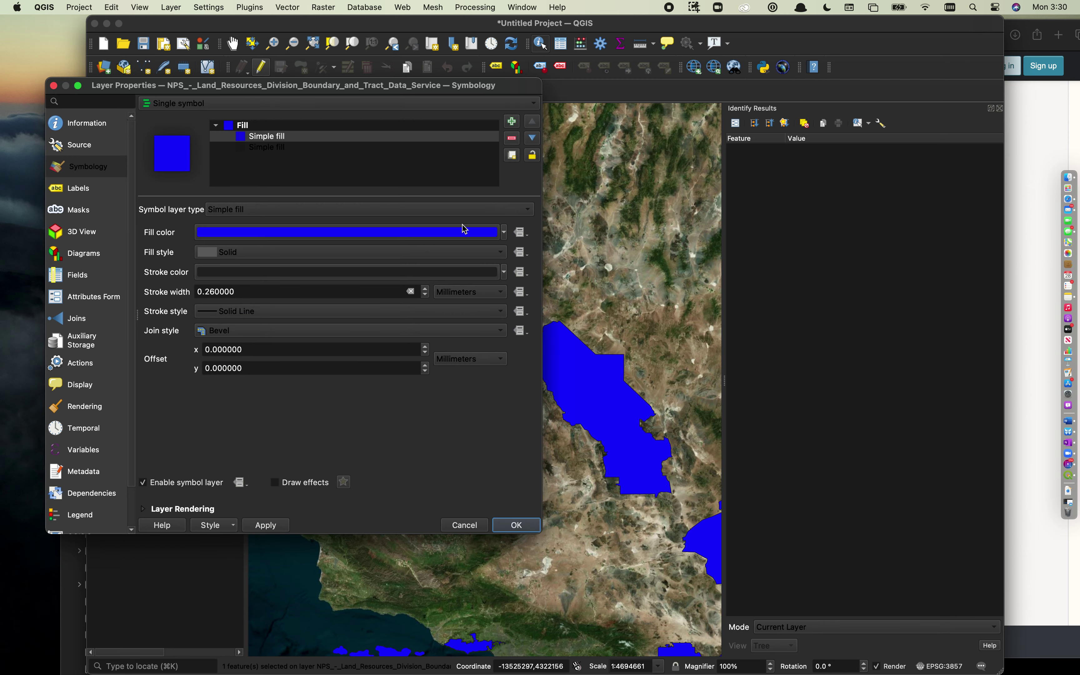
{"action": "left_click", "coordinate": [430, 258]}
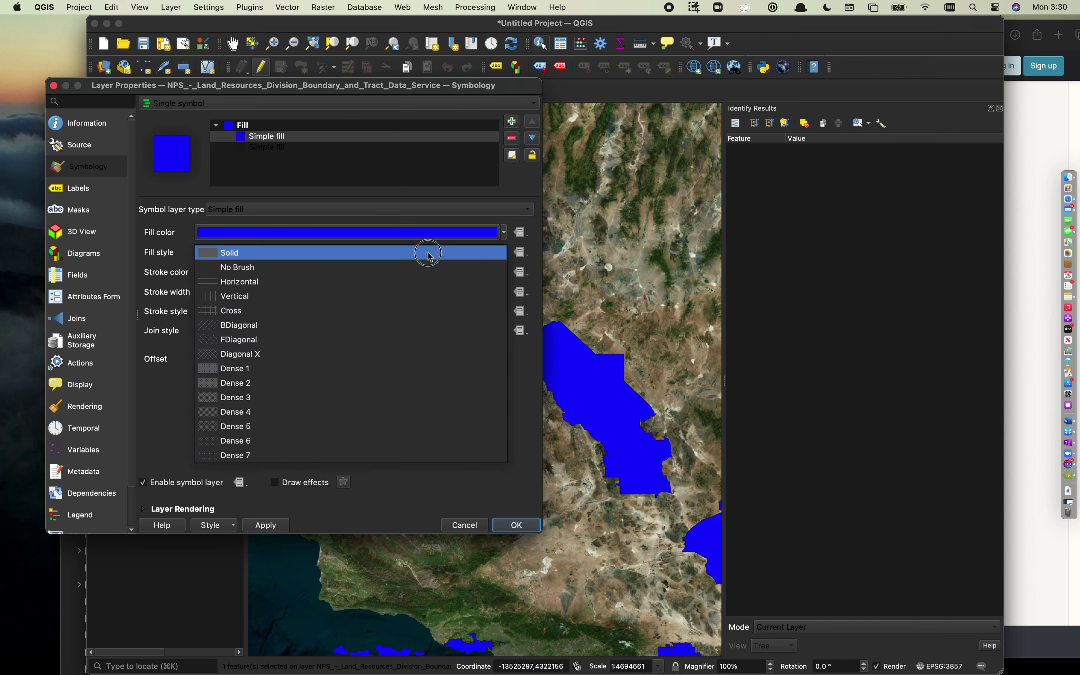
{"action": "left_click", "coordinate": [351, 268]}
{"action": "left_click", "coordinate": [277, 523]}
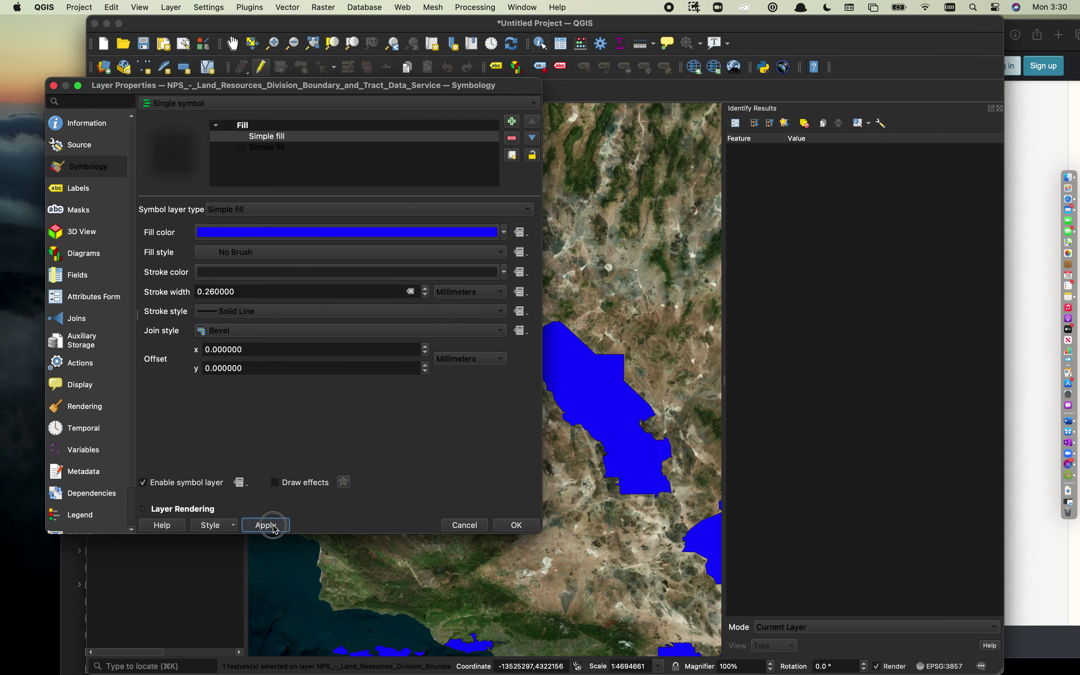
Set the boundary's stroke width to 1 millimeter and accept the layer properties
{"action": "left_click", "coordinate": [259, 294]}
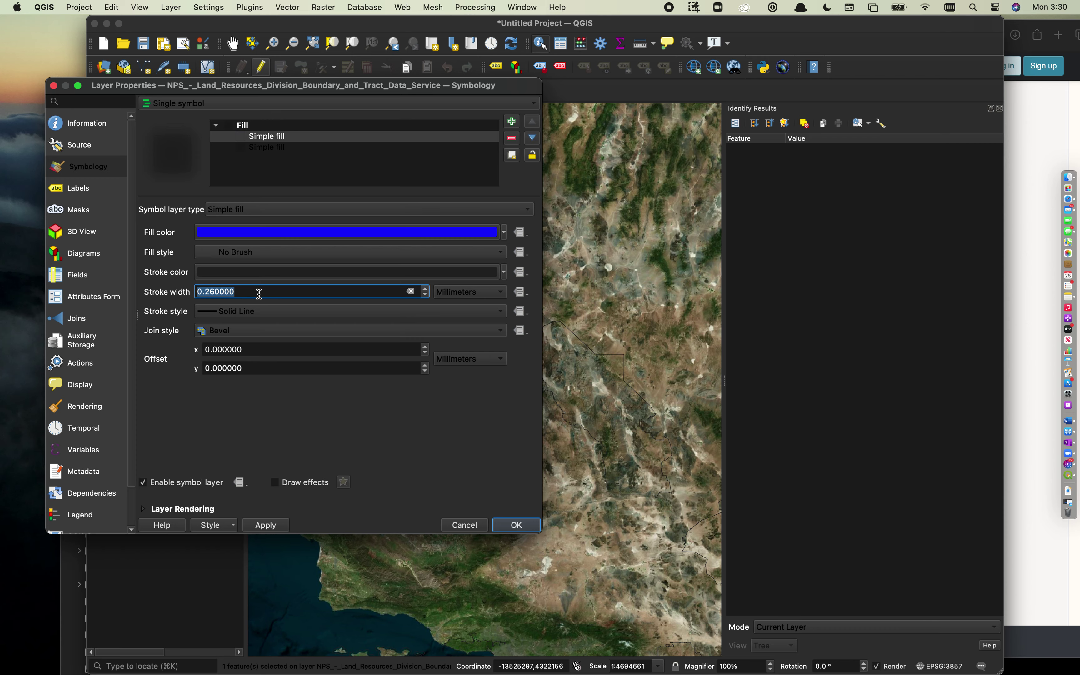
{"action": "type", "text": "1"}
{"action": "left_click", "coordinate": [270, 525]}
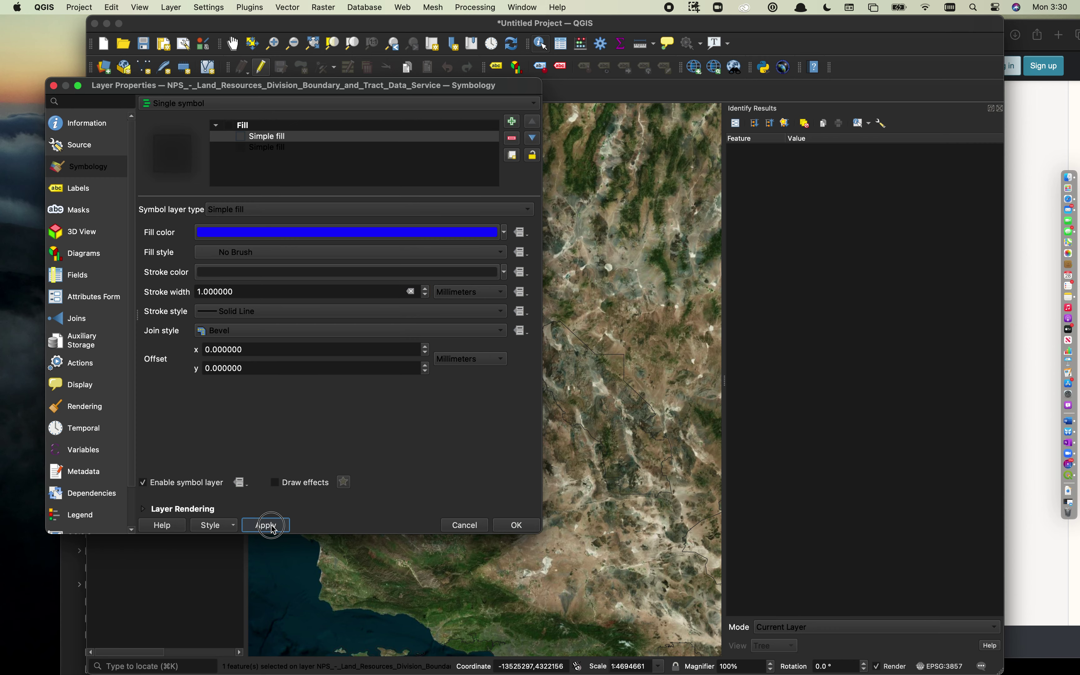
{"action": "left_click", "coordinate": [508, 530]}
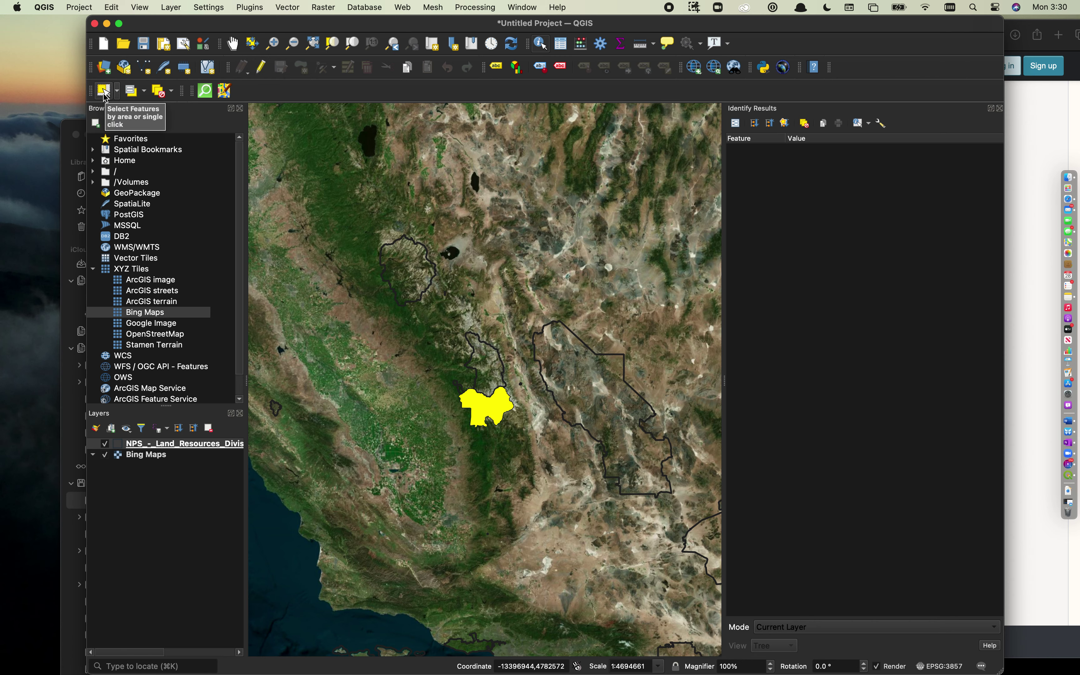
Clear the current feature selection and select only Sequoia National Park by area on the map
{"action": "left_click", "coordinate": [161, 95]}
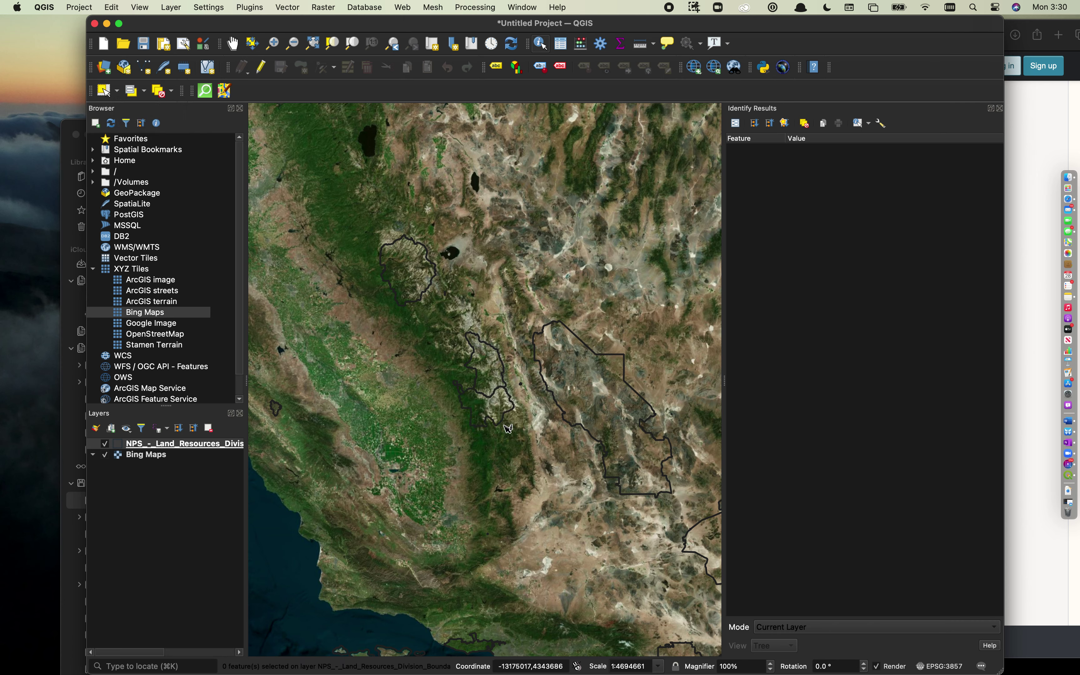
{"action": "left_click", "coordinate": [107, 95]}
{"action": "left_click_drag", "start_coordinate": [443, 397], "coordinate": [528, 447]}
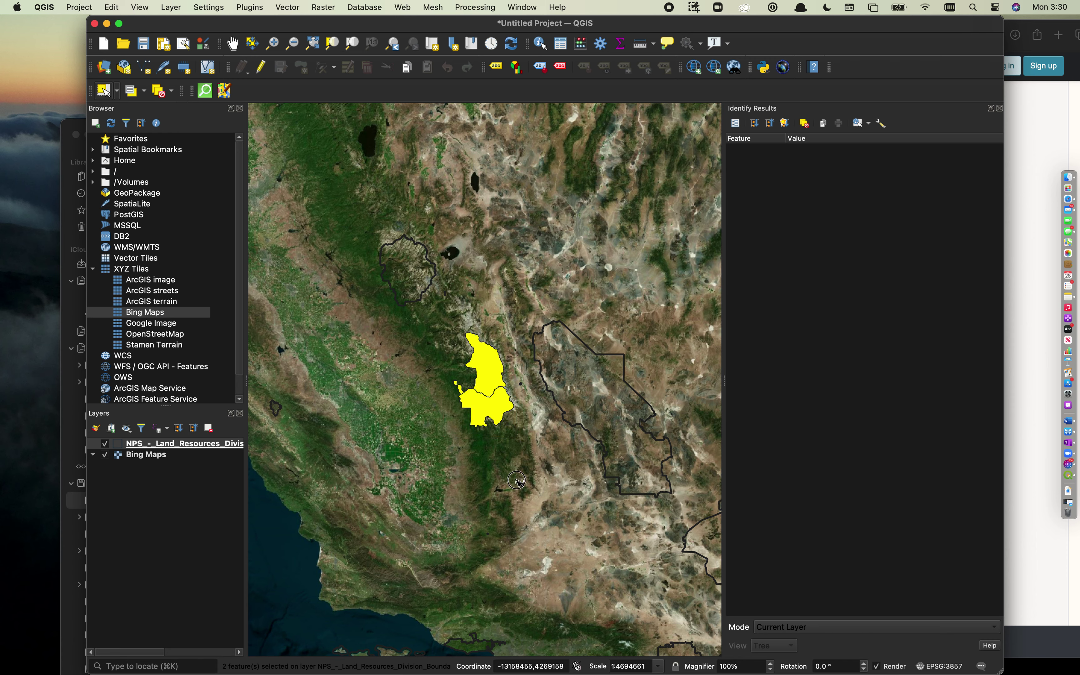
{"action": "left_click", "coordinate": [459, 415]}
{"action": "left_click_drag", "start_coordinate": [453, 409], "coordinate": [524, 449]}
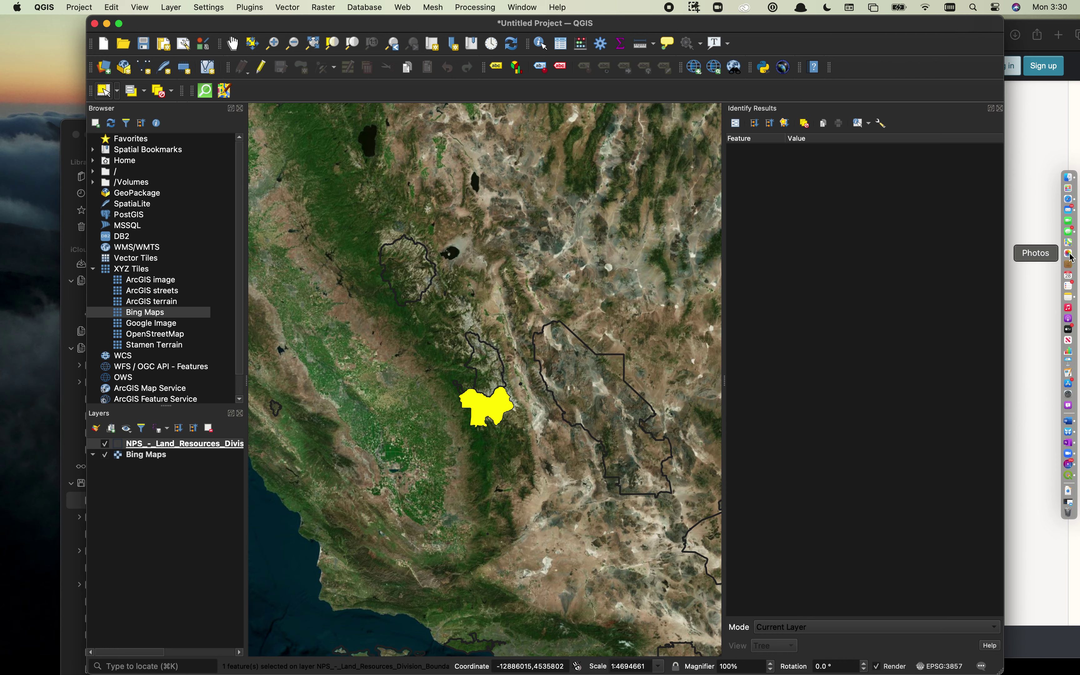
Switch to Safari and search the web for "united states shapefile"
{"action": "left_click", "coordinate": [1069, 202]}
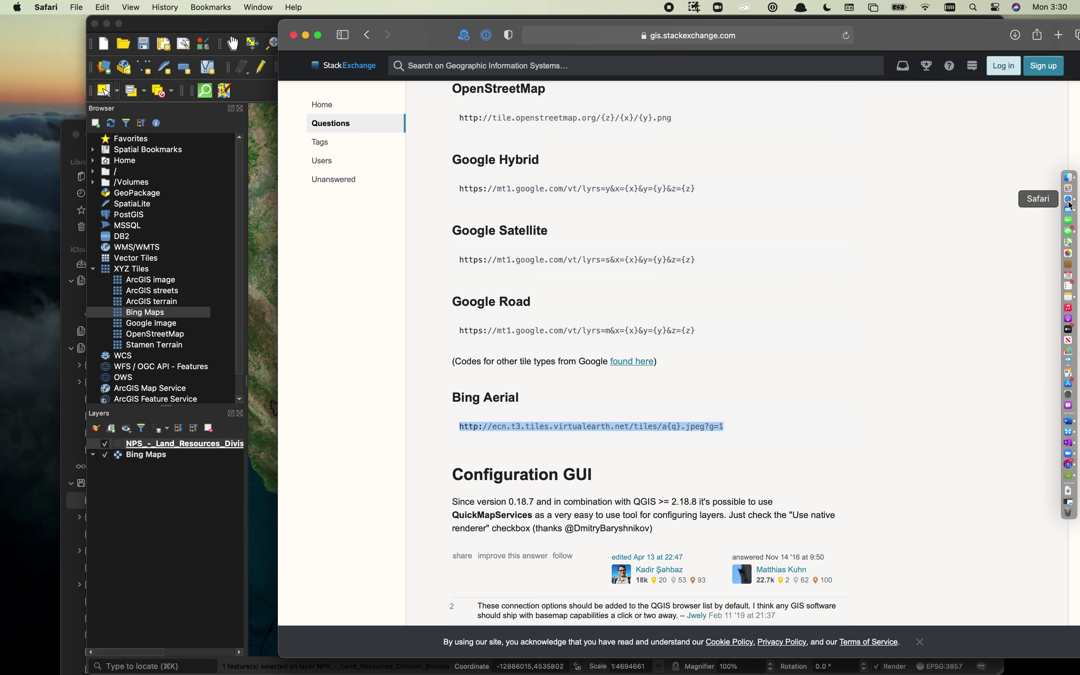
{"action": "left_click", "coordinate": [600, 37]}
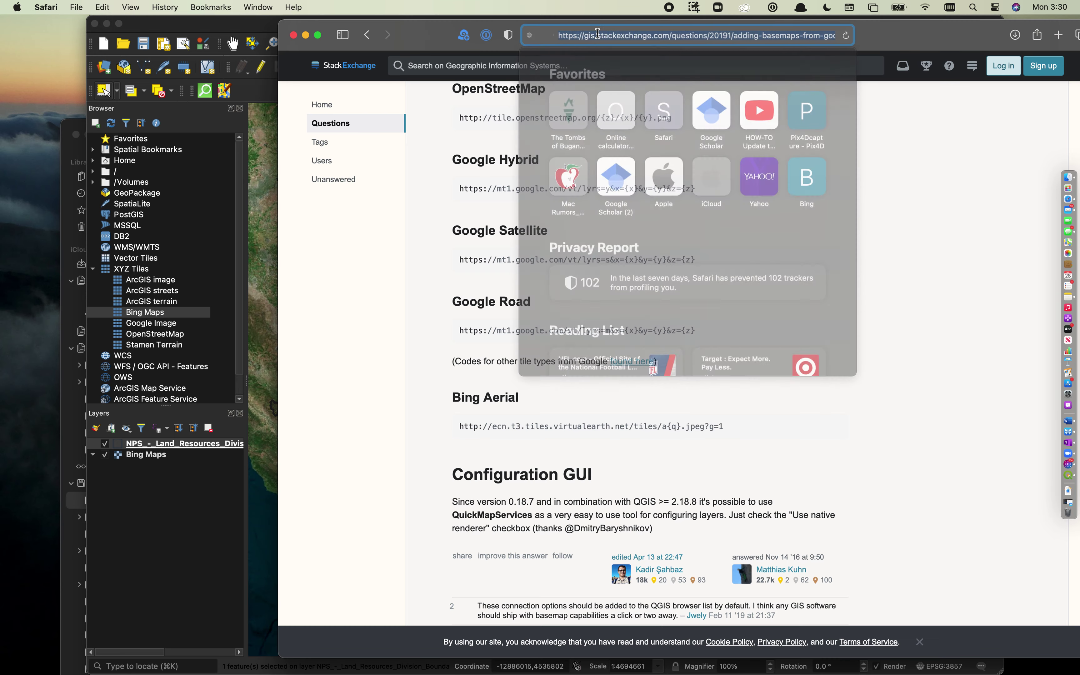
{"action": "type", "text": "uni"}
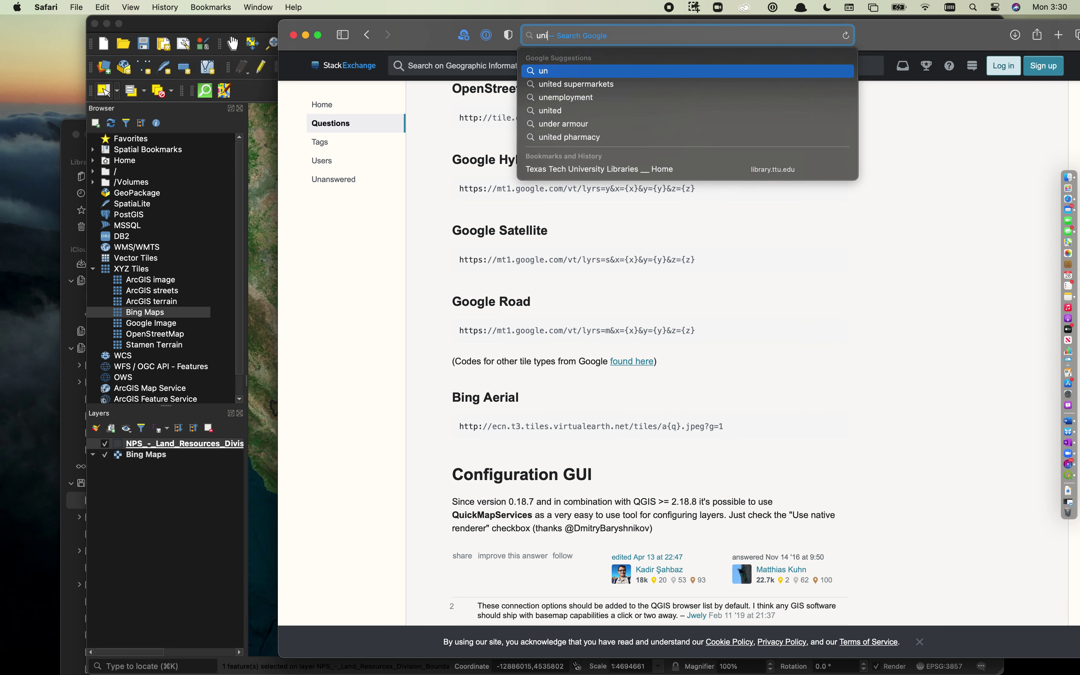
{"action": "type", "text": "ted states shapefile"}
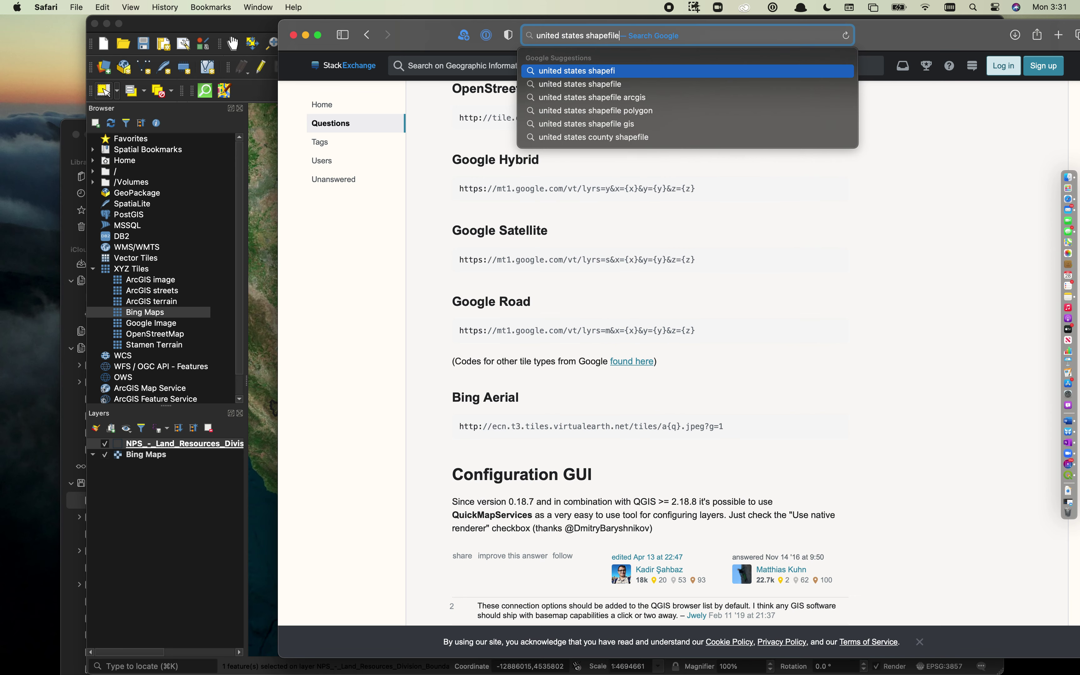
{"action": "key", "text": "Return"}
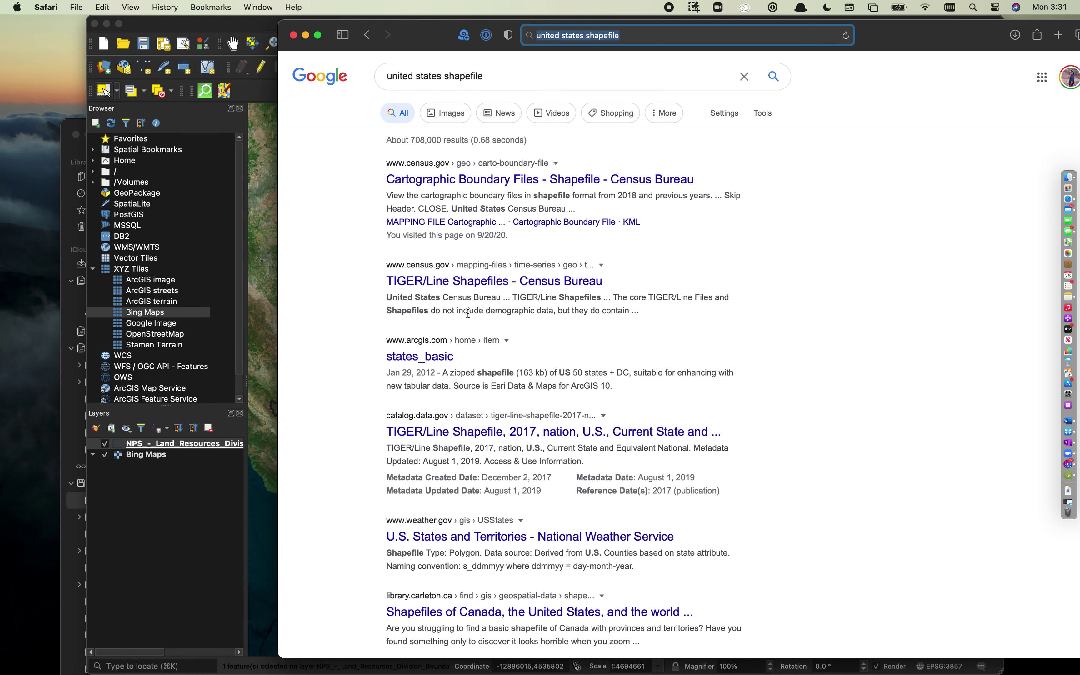
Open the states_basic ArcGIS result and download its US states shapefile, allowing downloads from the site
{"action": "left_click", "coordinate": [435, 363]}
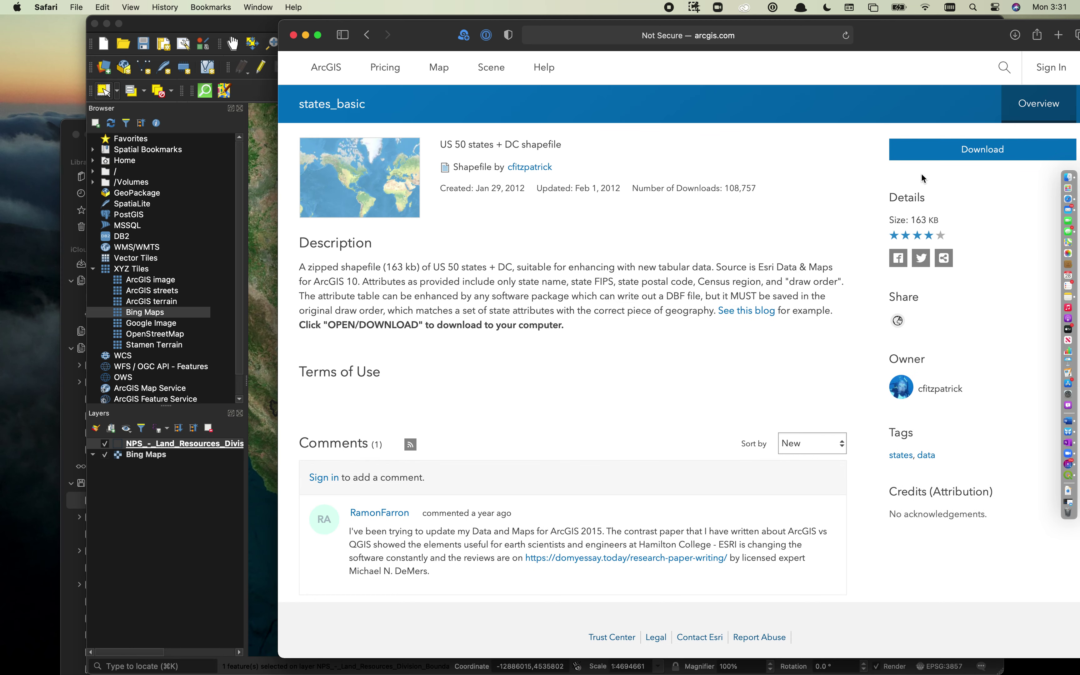
{"action": "left_click", "coordinate": [913, 149]}
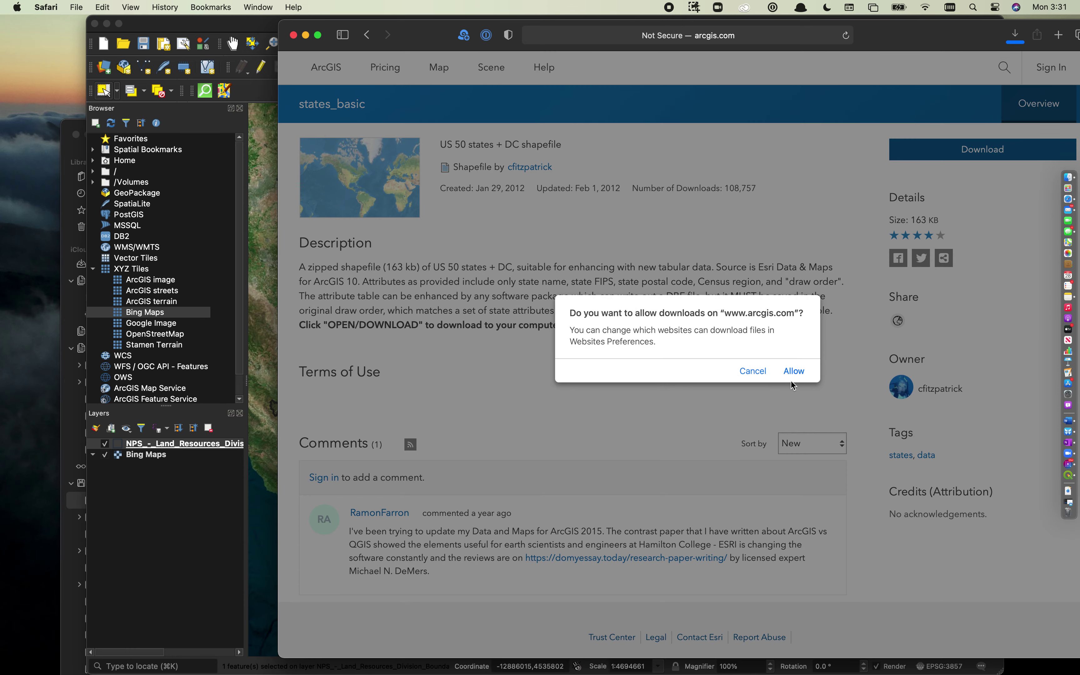
{"action": "left_click", "coordinate": [794, 370]}
{"action": "left_click", "coordinate": [1015, 36]}
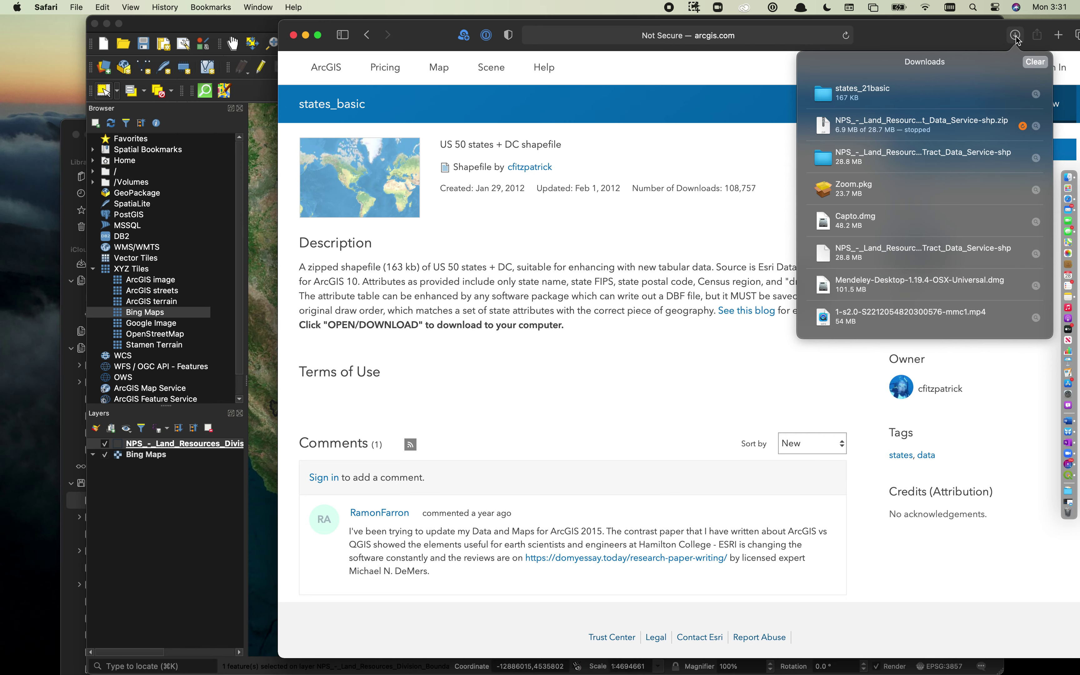
{"action": "left_click", "coordinate": [1014, 35]}
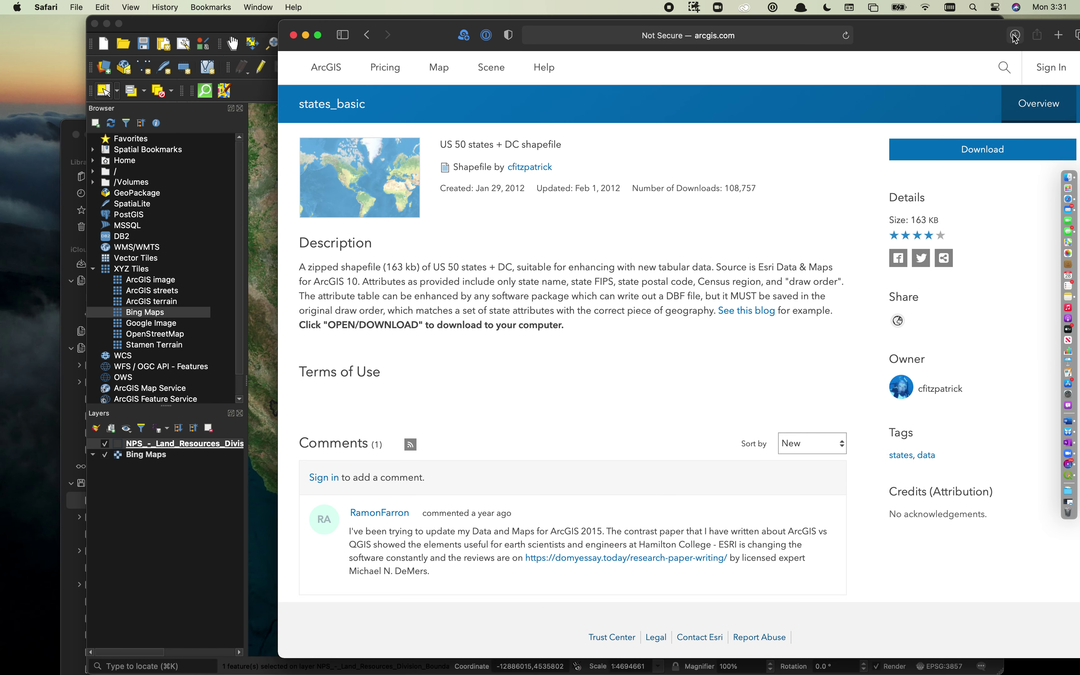
Switch to Finder and copy the states_21basic folder from Downloads into the National Park Map folder on the Desktop
{"action": "left_click", "coordinate": [1069, 177]}
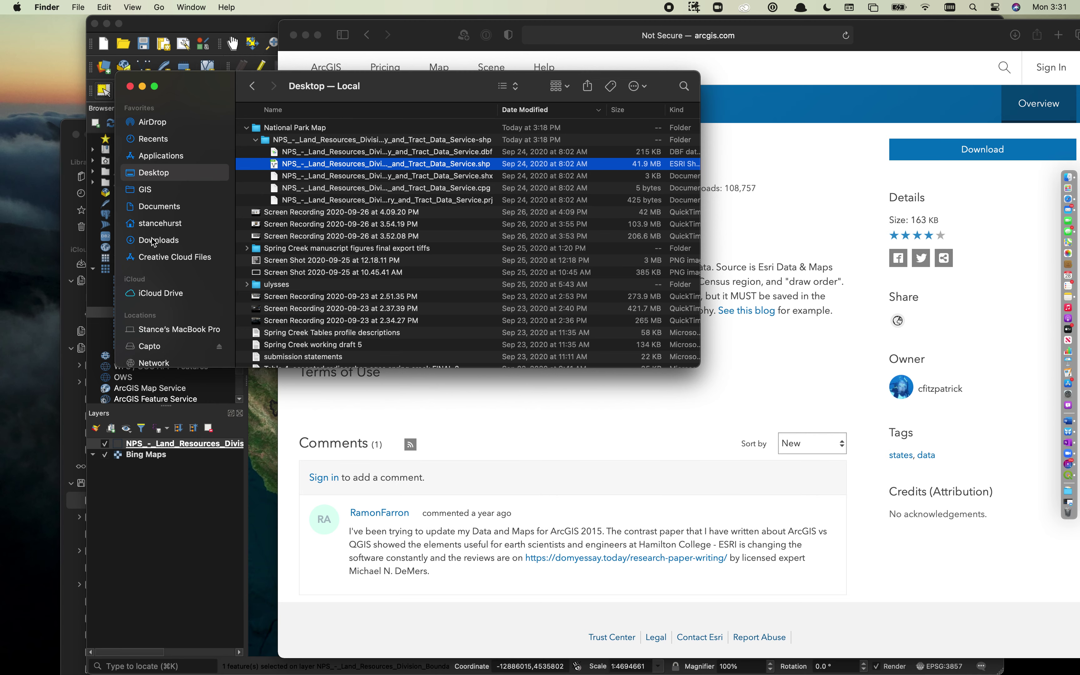
{"action": "left_click", "coordinate": [155, 242]}
{"action": "left_click", "coordinate": [275, 130]}
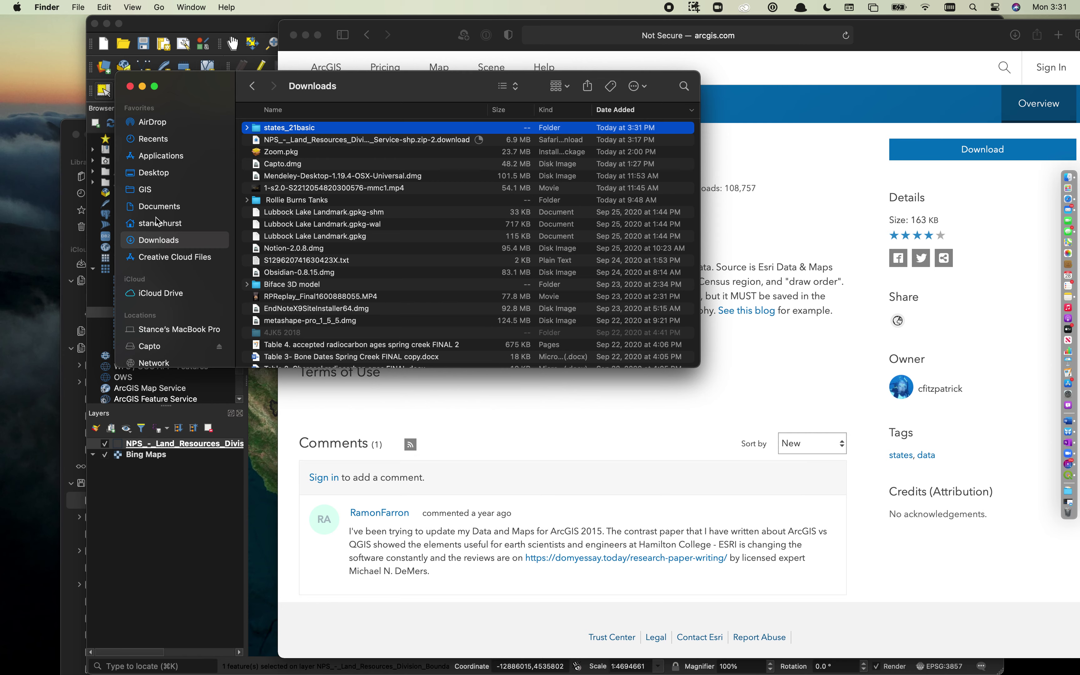
{"action": "left_click", "coordinate": [152, 172]}
{"action": "double_click", "coordinate": [276, 129]}
{"action": "key", "text": "super+v"}
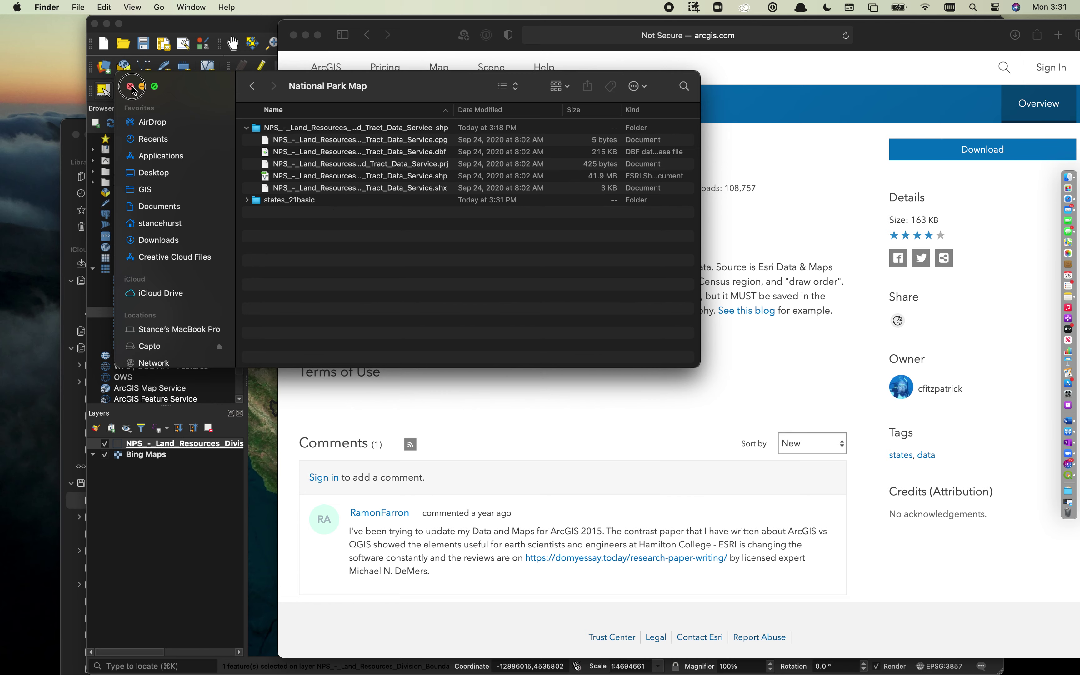
{"action": "left_click", "coordinate": [144, 87]}
Switch back to QGIS and start adding a vector layer, browsing for its source dataset in the National Park Map folder
{"action": "left_click", "coordinate": [179, 27]}
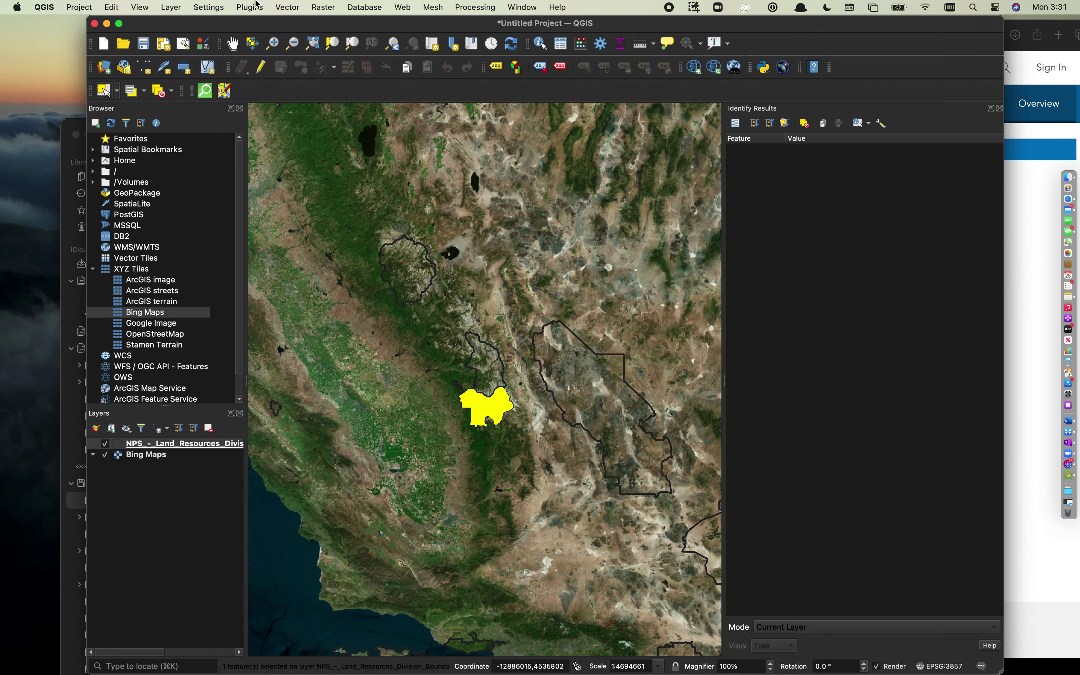
{"action": "left_click", "coordinate": [176, 5]}
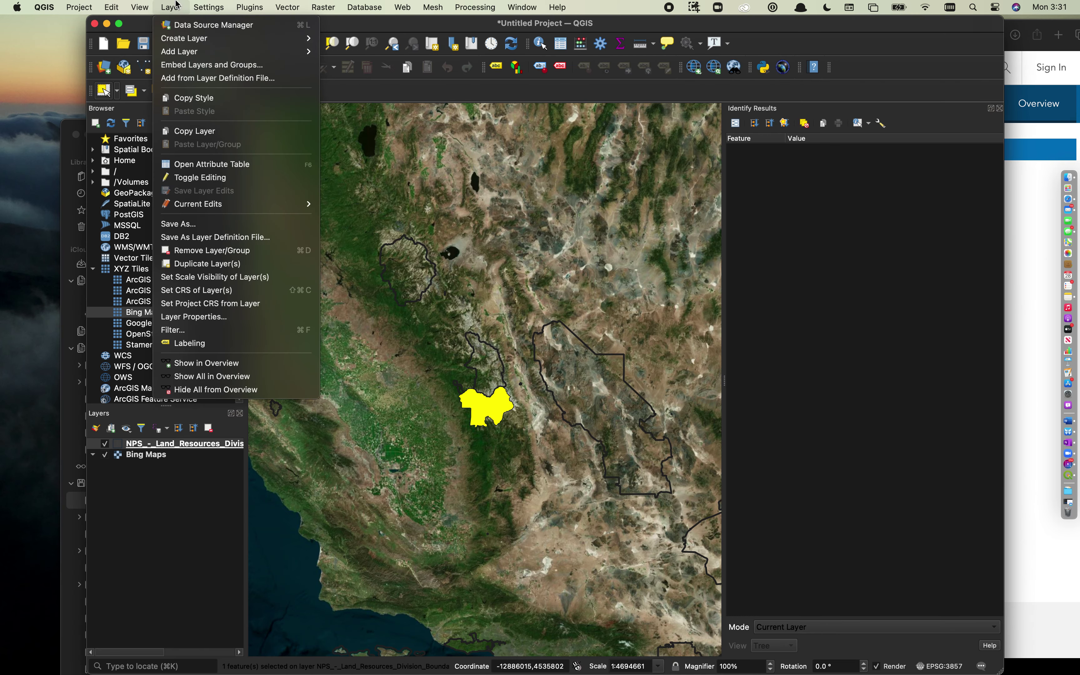
{"action": "mouse_move", "coordinate": [185, 52]}
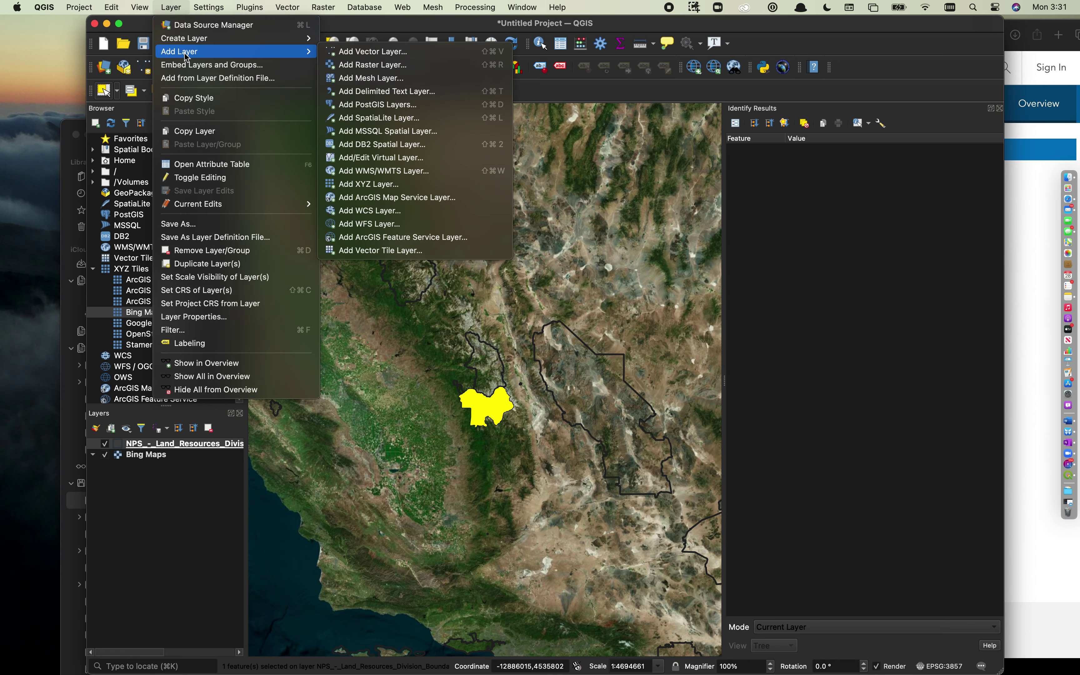
{"action": "left_click", "coordinate": [364, 56]}
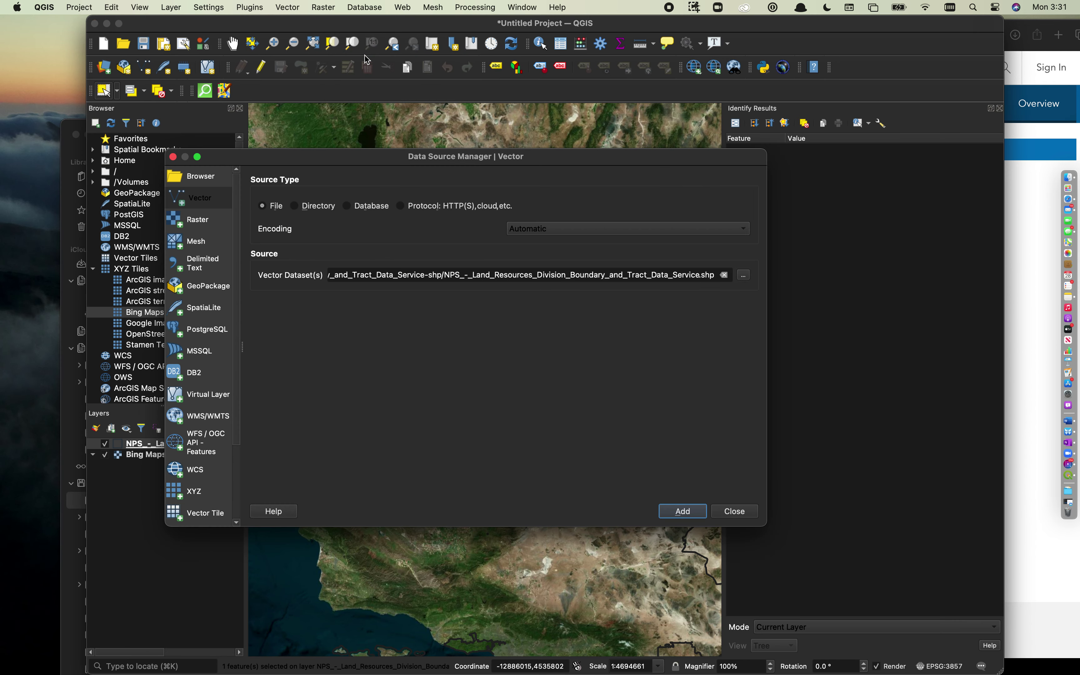
{"action": "left_click", "coordinate": [742, 275]}
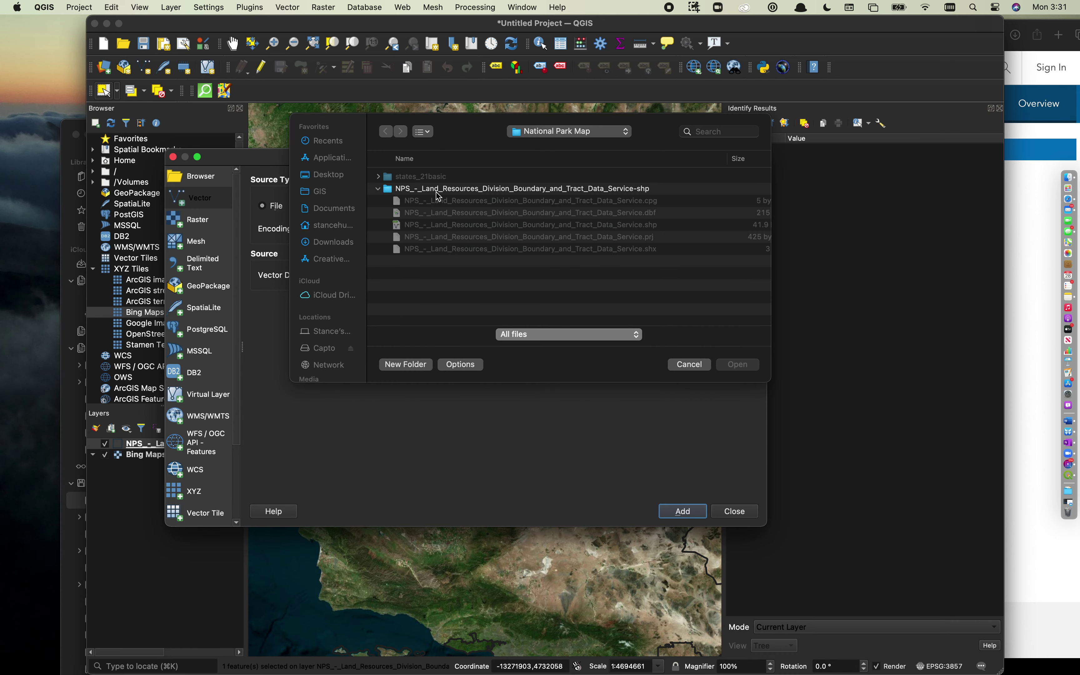
{"action": "double_click", "coordinate": [436, 189]}
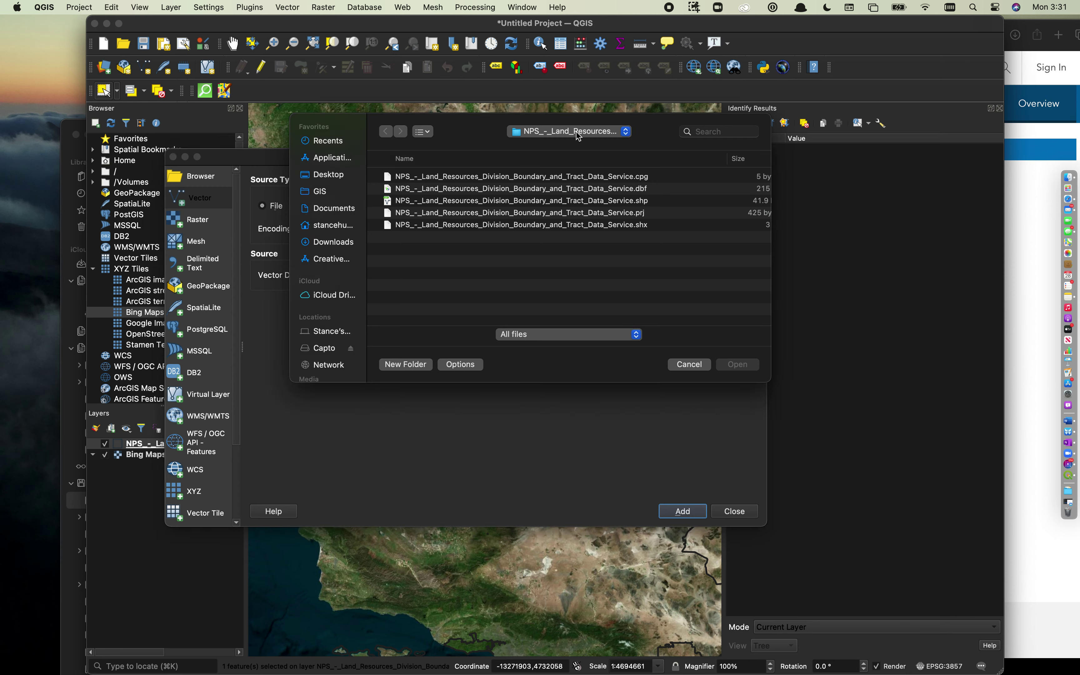
{"action": "left_click", "coordinate": [622, 130]}
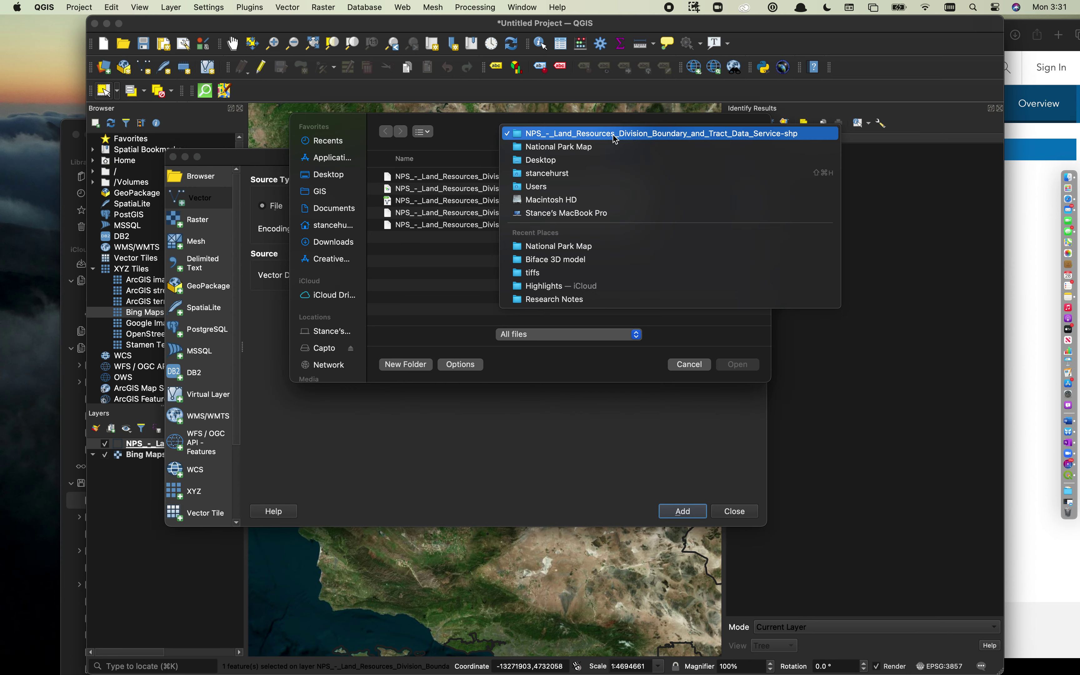
{"action": "left_click", "coordinate": [596, 148]}
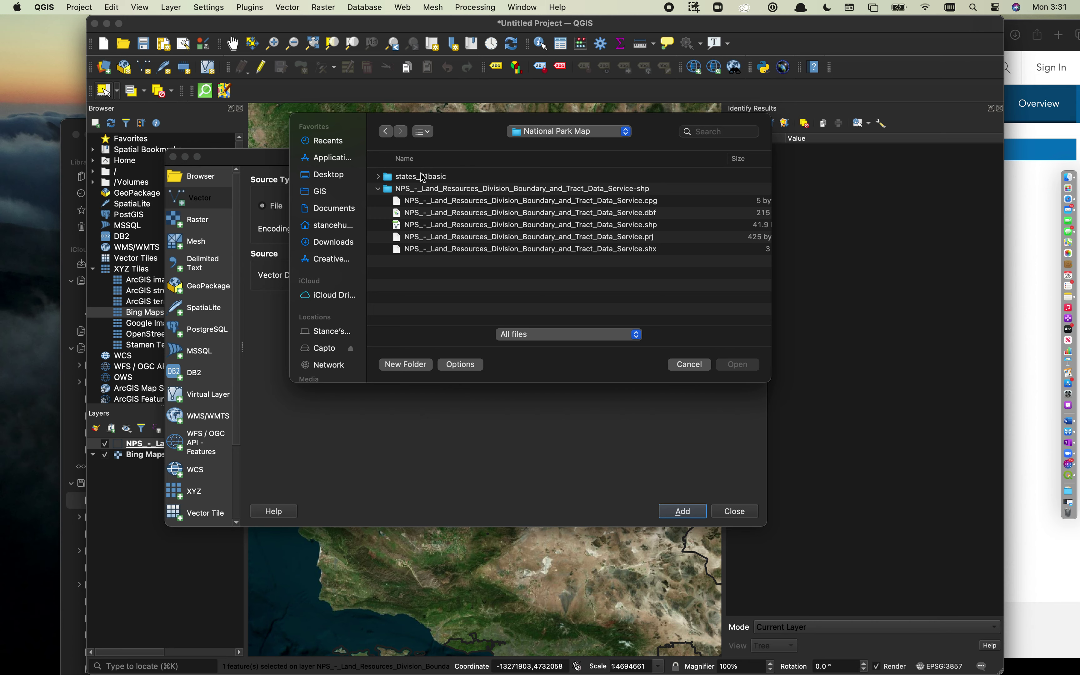
Add states.shp from the states_21basic folder as a layer using the +towgs84=0,0,0 transformation, and close the Data Source Manager
{"action": "left_click", "coordinate": [421, 177]}
{"action": "double_click", "coordinate": [423, 179]}
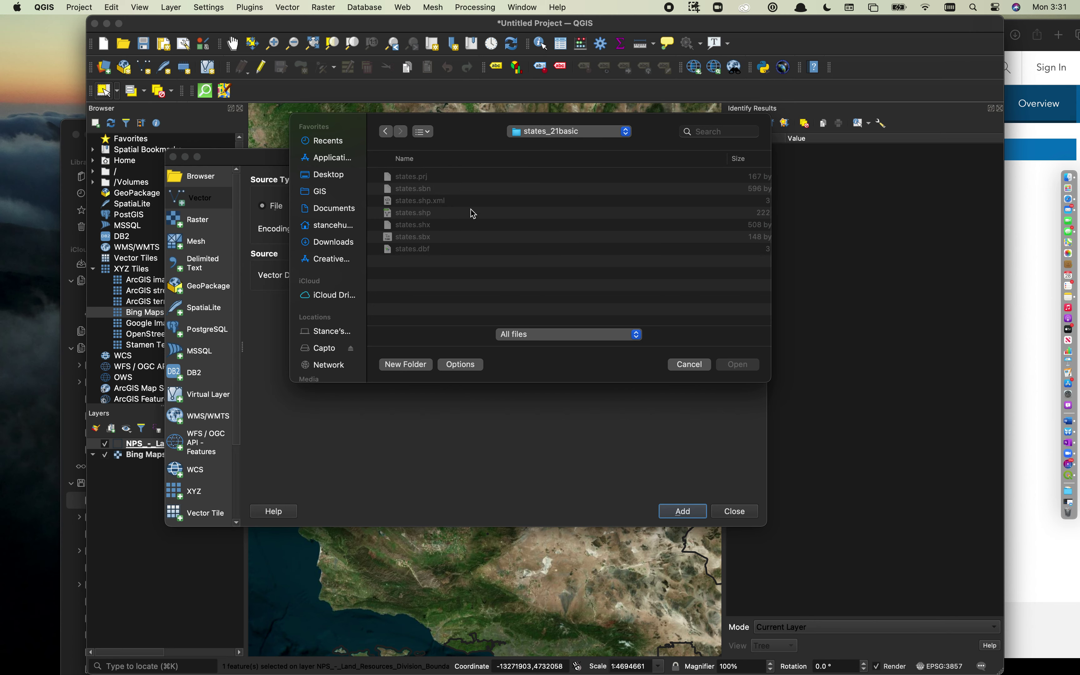
{"action": "left_click", "coordinate": [414, 214]}
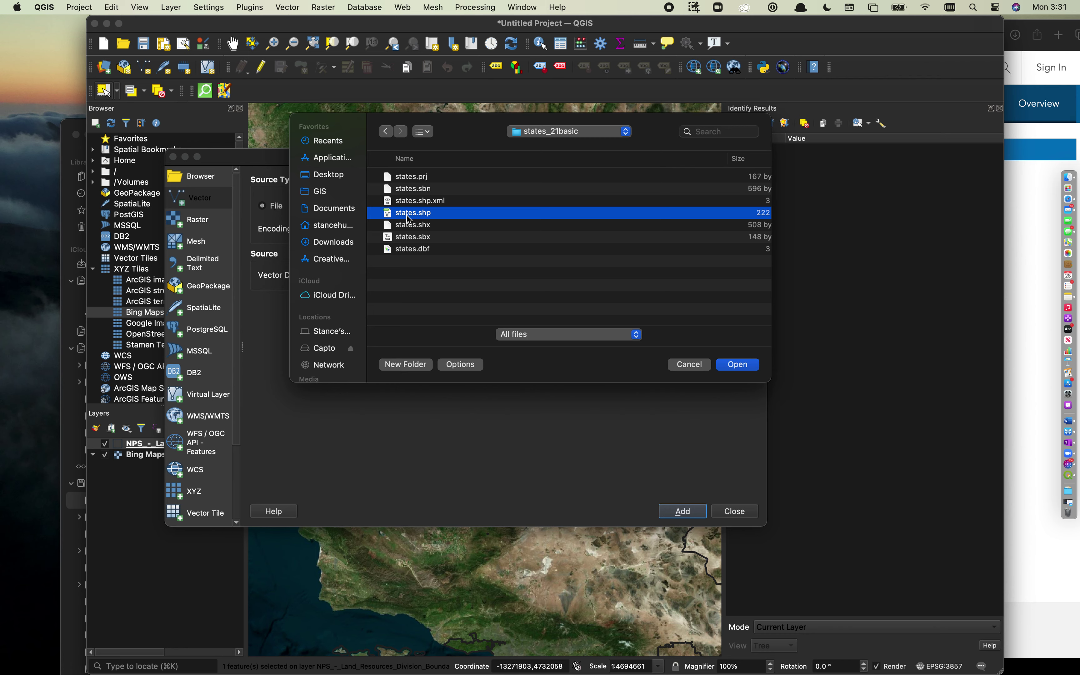
{"action": "left_click", "coordinate": [737, 365]}
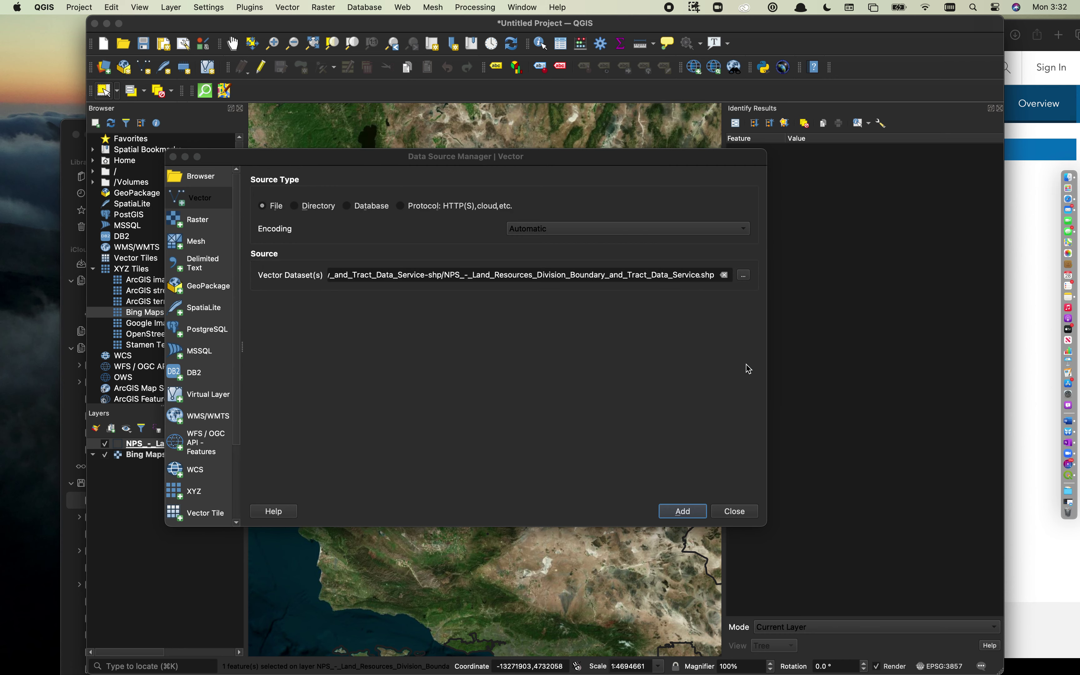
{"action": "left_click", "coordinate": [683, 511]}
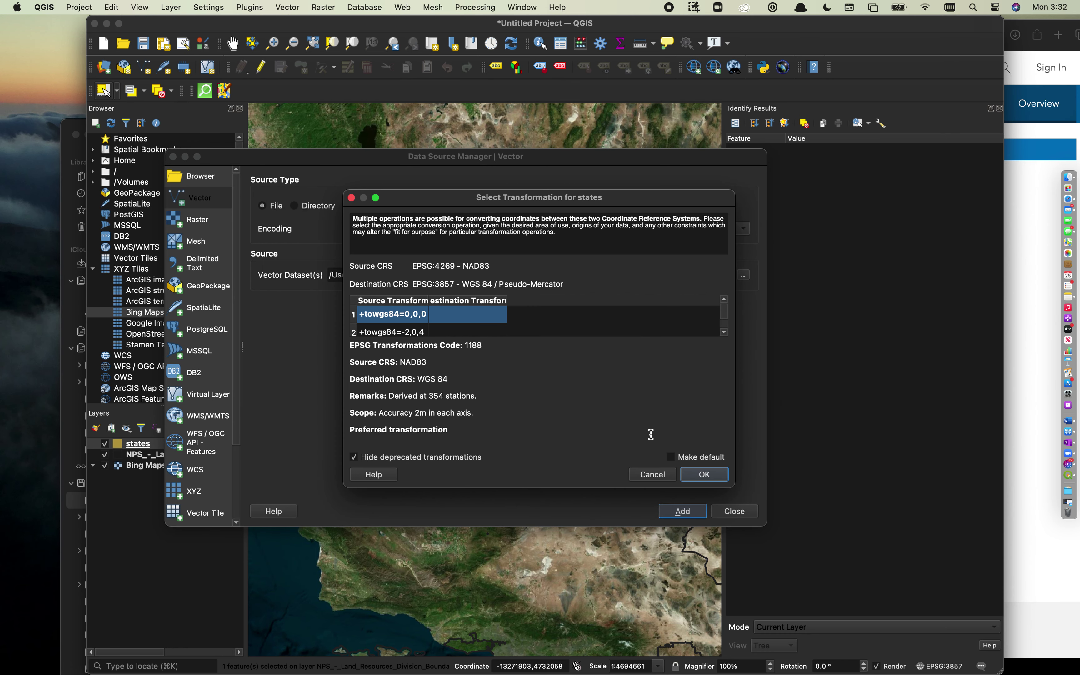
{"action": "left_click", "coordinate": [706, 476]}
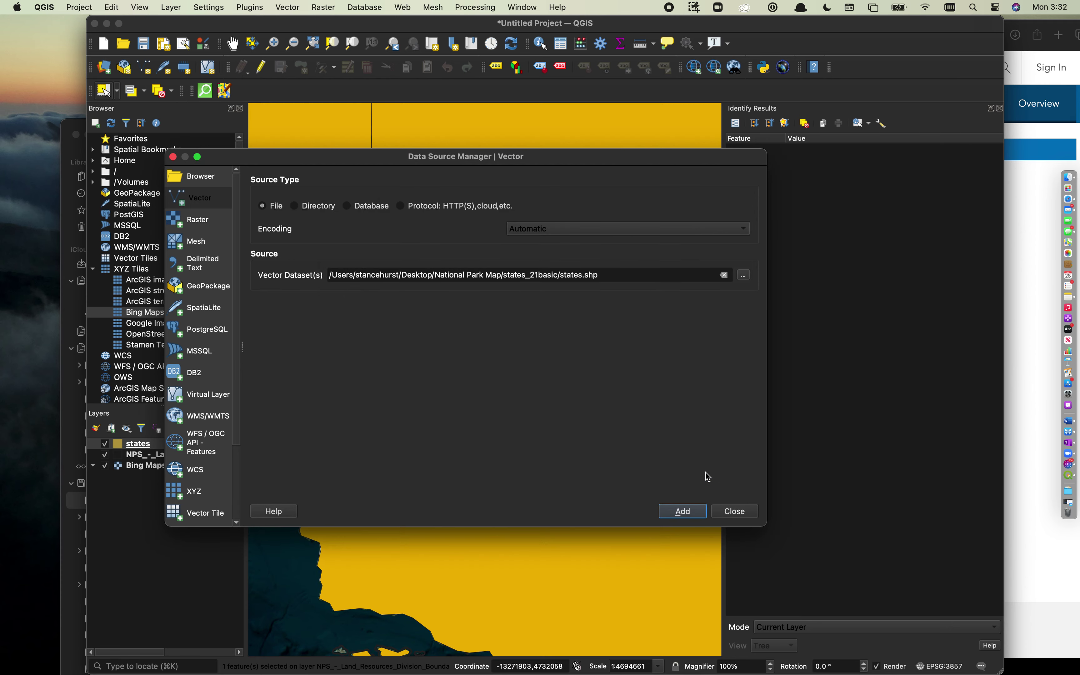
{"action": "left_click", "coordinate": [735, 511]}
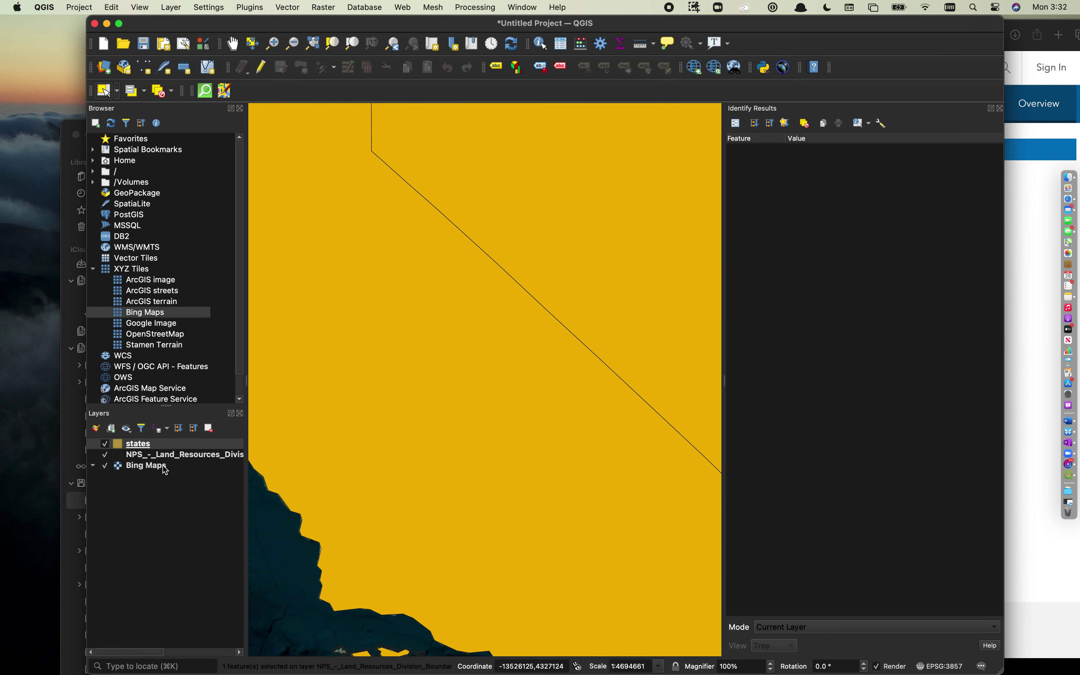
Compare the full extents of the states layer and the NPS boundary layer, ending on the states extent
{"action": "right_click", "coordinate": [147, 448]}
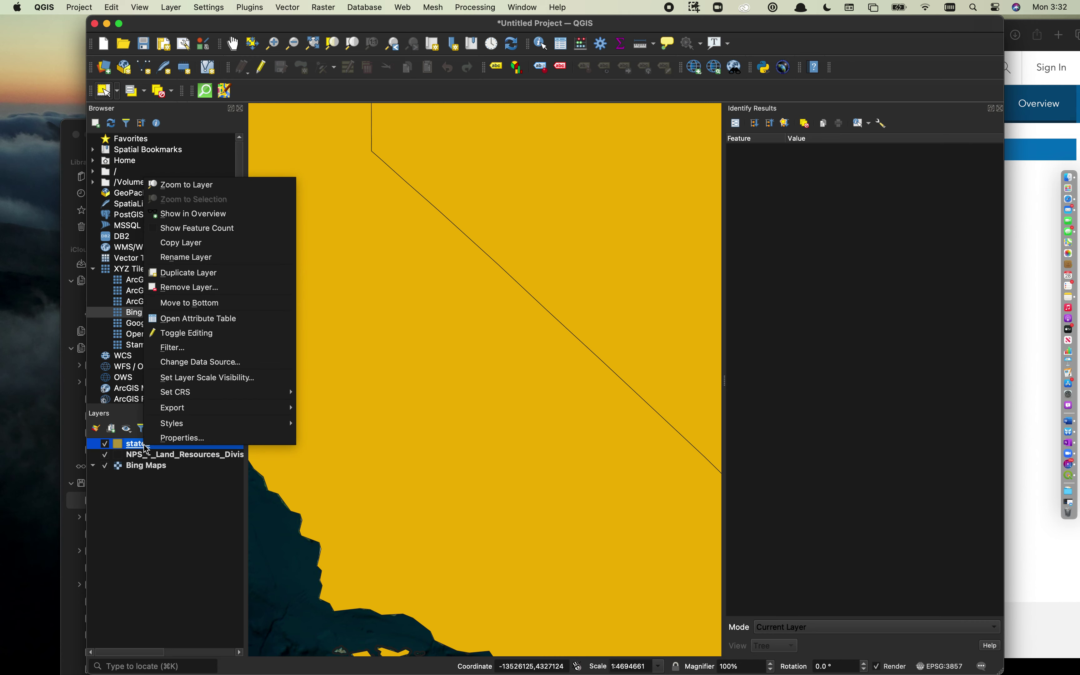
{"action": "left_click", "coordinate": [226, 191]}
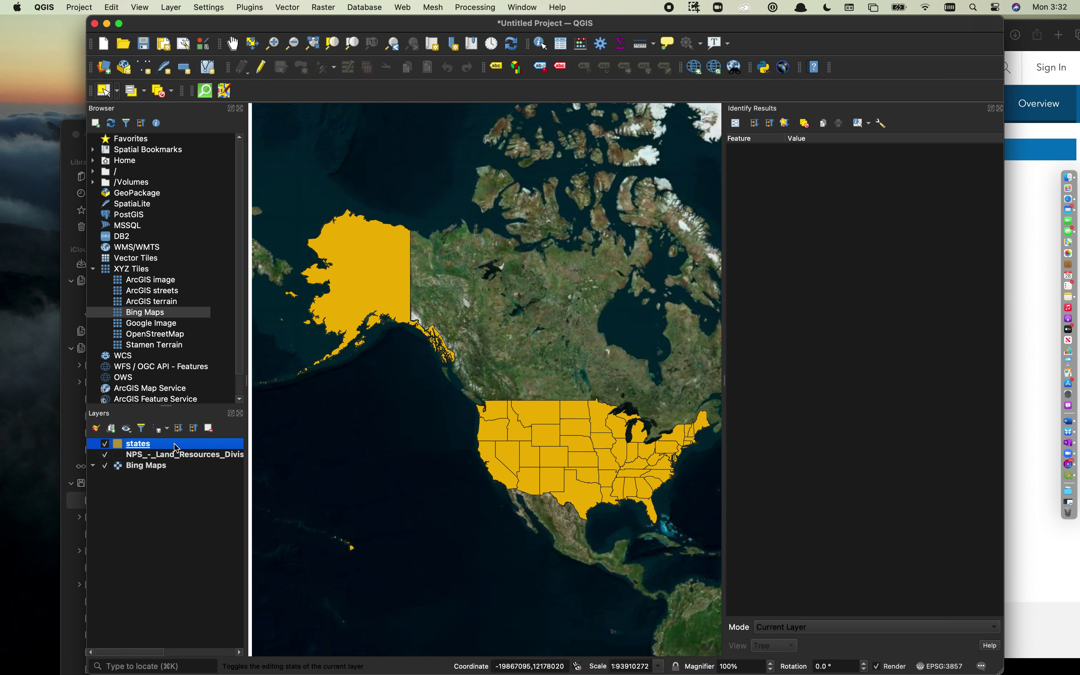
{"action": "left_click", "coordinate": [173, 465]}
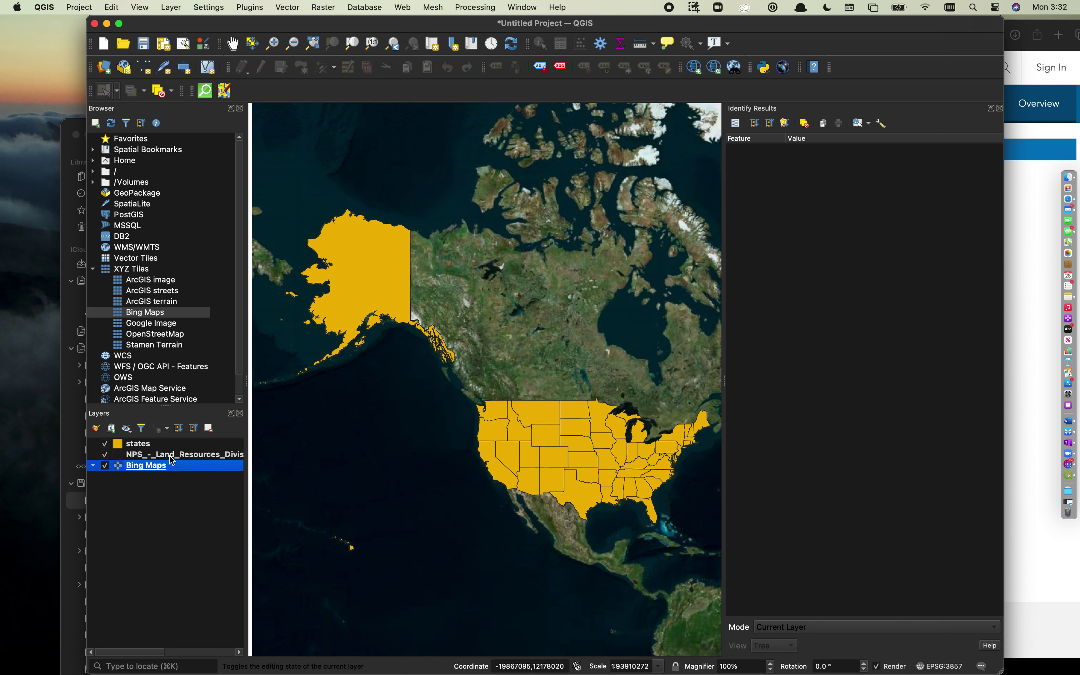
{"action": "left_click", "coordinate": [171, 456]}
{"action": "right_click", "coordinate": [173, 461]}
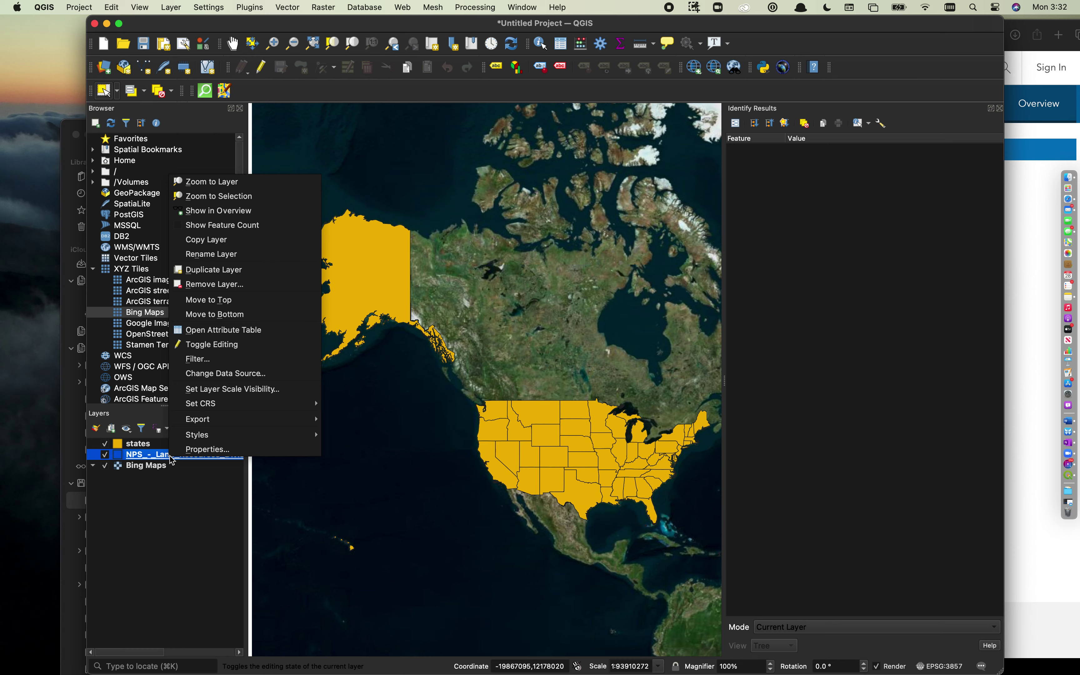
{"action": "left_click", "coordinate": [223, 185]}
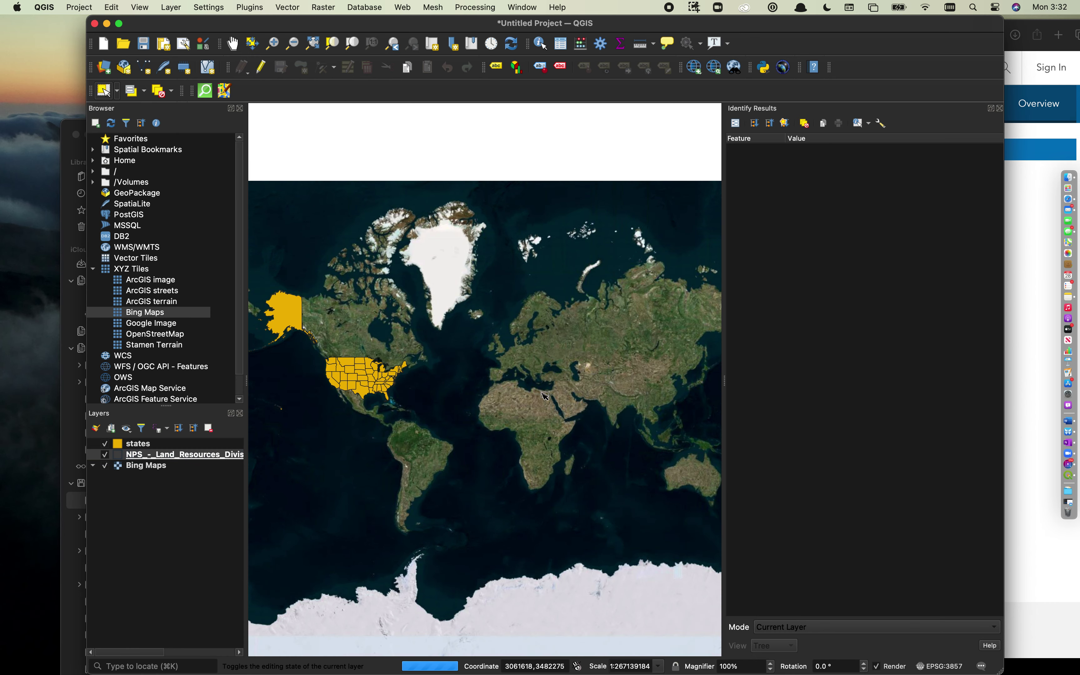
{"action": "left_click", "coordinate": [136, 444]}
{"action": "right_click", "coordinate": [136, 445]}
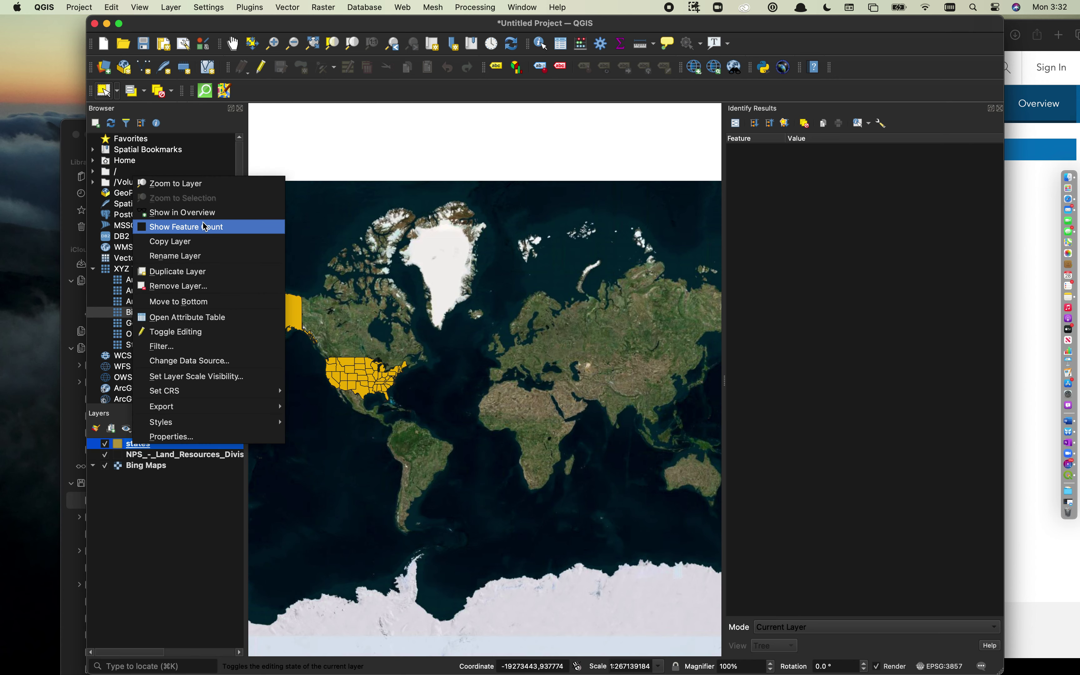
{"action": "left_click", "coordinate": [199, 184]}
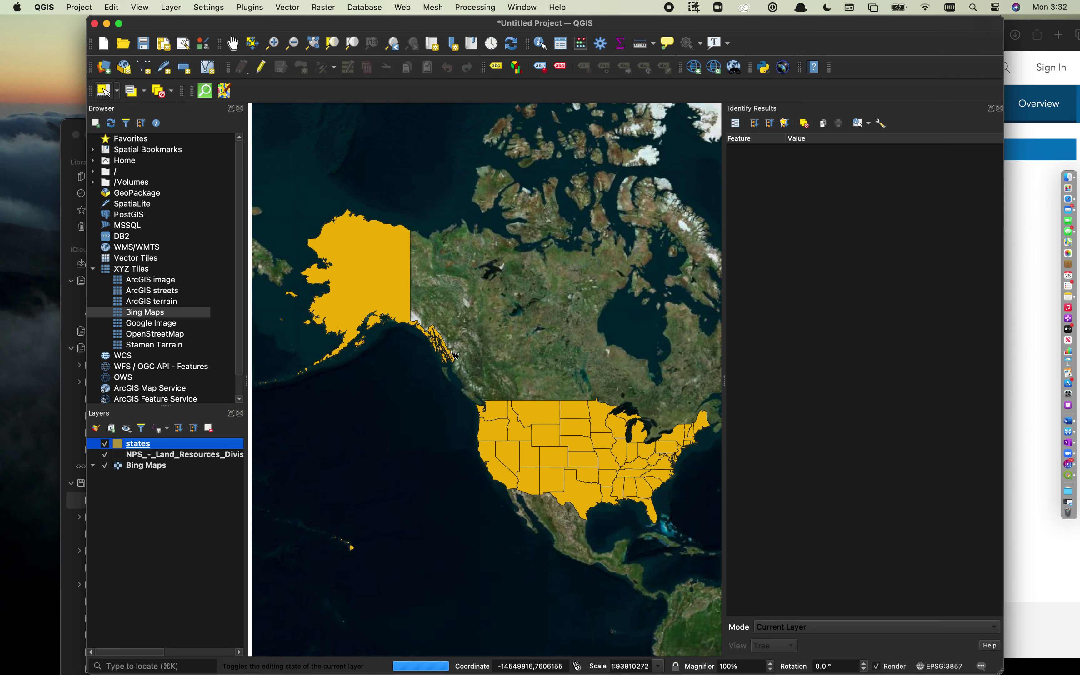
Close the Identify Results and move the NPS boundary layer above the states layer in the layer order
{"action": "left_click", "coordinate": [1000, 109]}
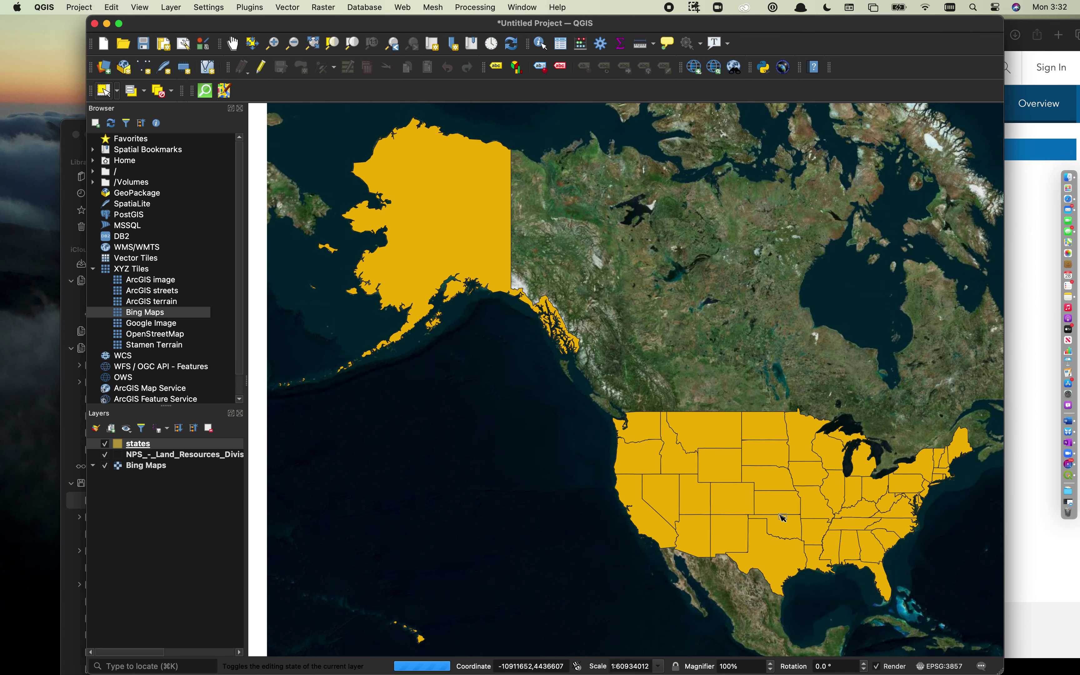
{"action": "left_click", "coordinate": [138, 455]}
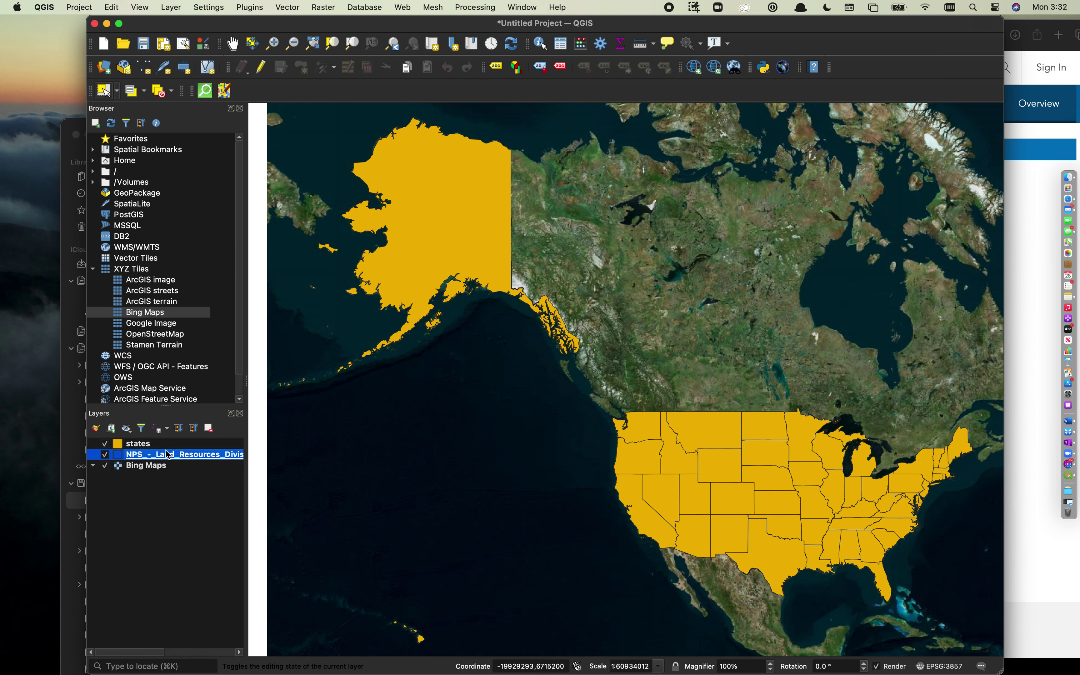
{"action": "left_click_drag", "start_coordinate": [154, 455], "coordinate": [157, 444]}
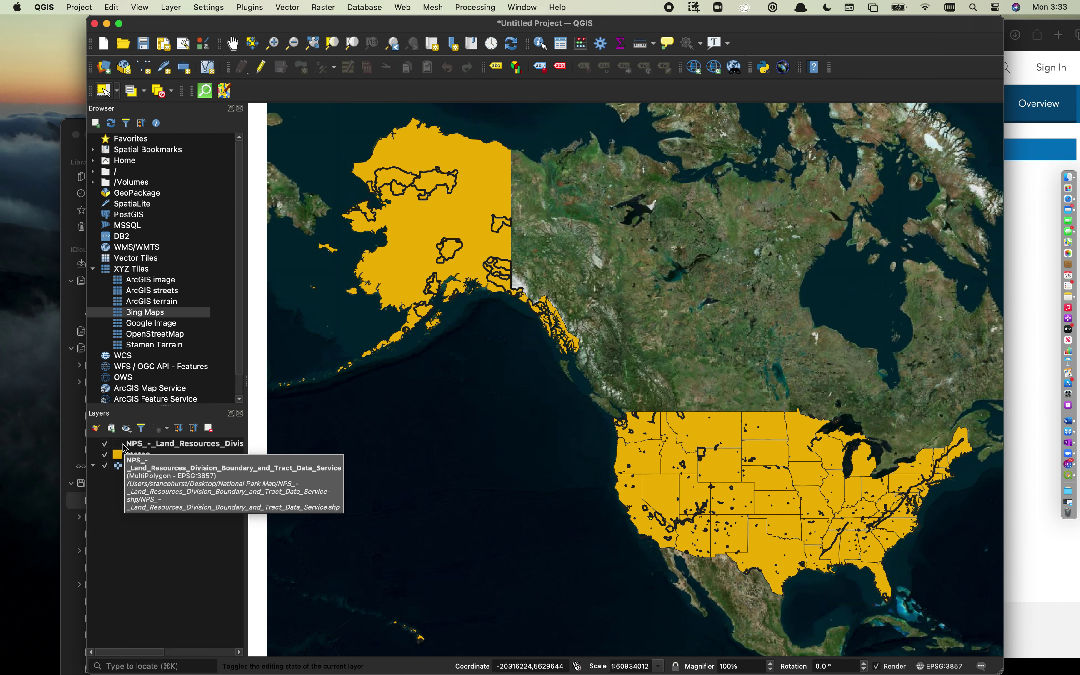
Style the states layer's simple fill with the No Brush fill style and a stroke width of 1 mm
{"action": "double_click", "coordinate": [121, 454]}
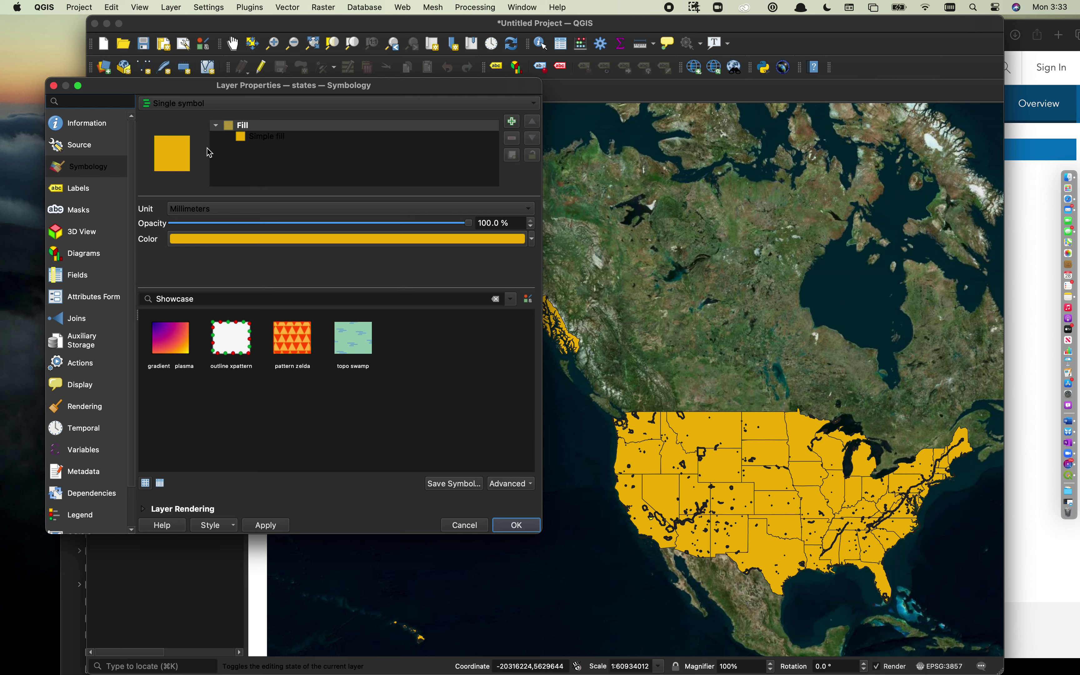
{"action": "left_click", "coordinate": [273, 140]}
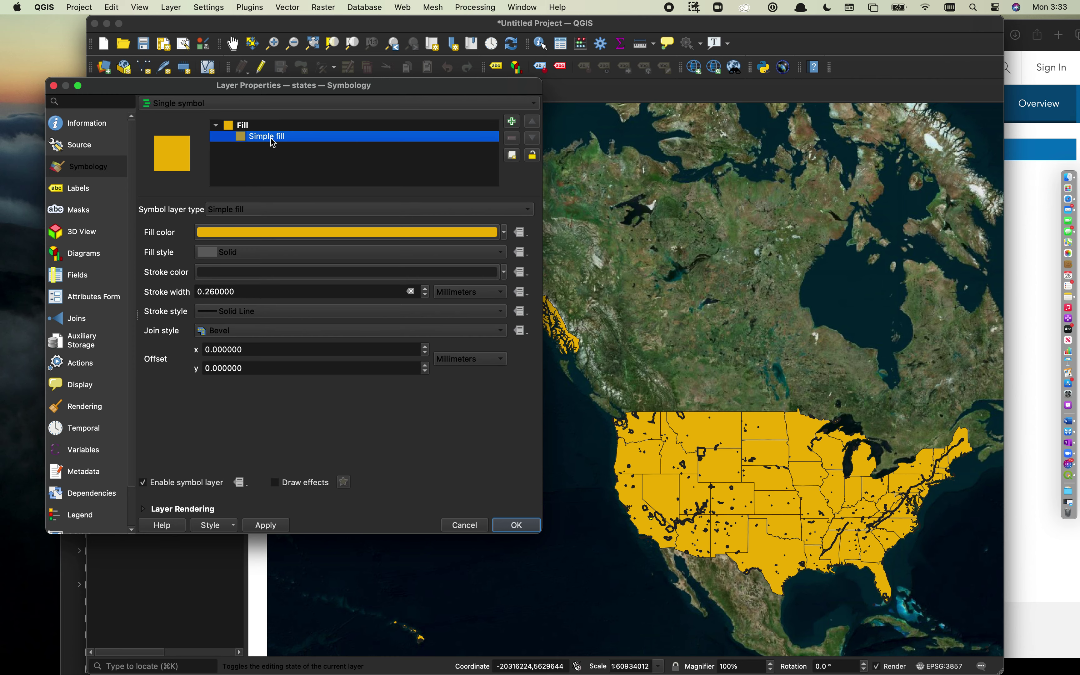
{"action": "left_click", "coordinate": [244, 253]}
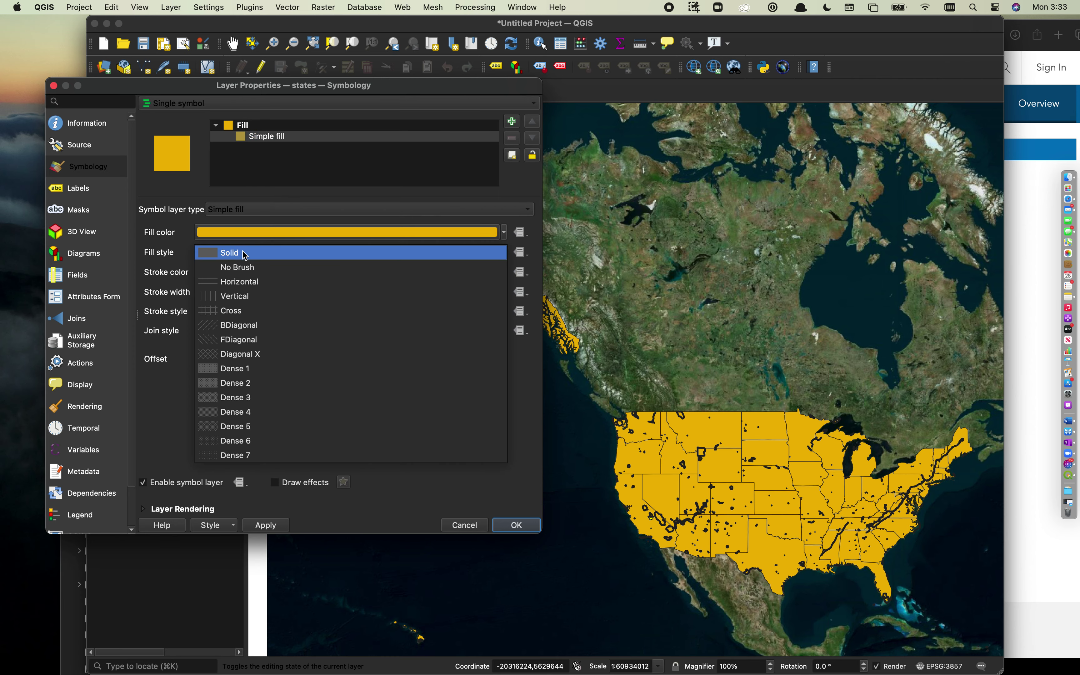
{"action": "left_click", "coordinate": [238, 267]}
{"action": "left_click", "coordinate": [266, 526]}
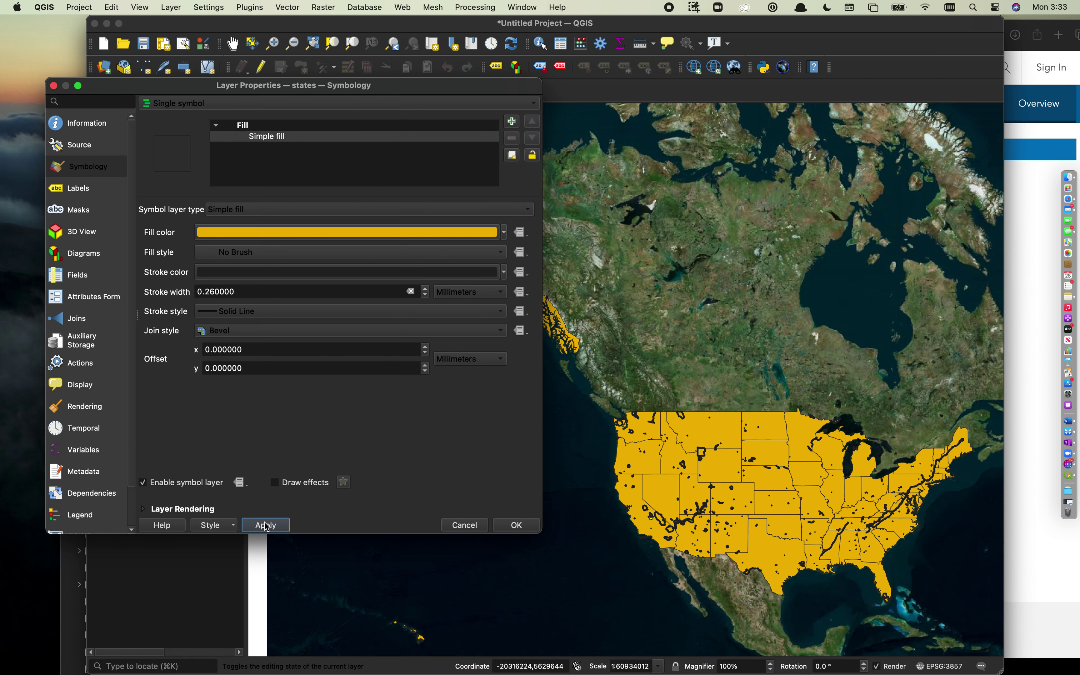
{"action": "double_click", "coordinate": [249, 290]}
{"action": "type", "text": "1"}
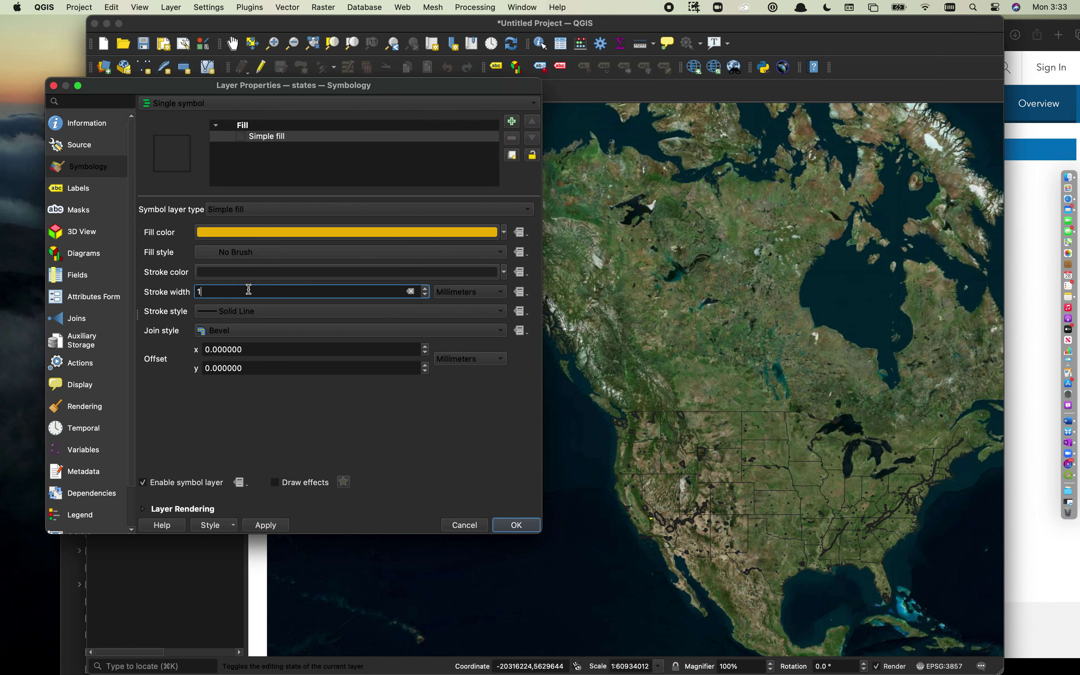
{"action": "left_click", "coordinate": [267, 525]}
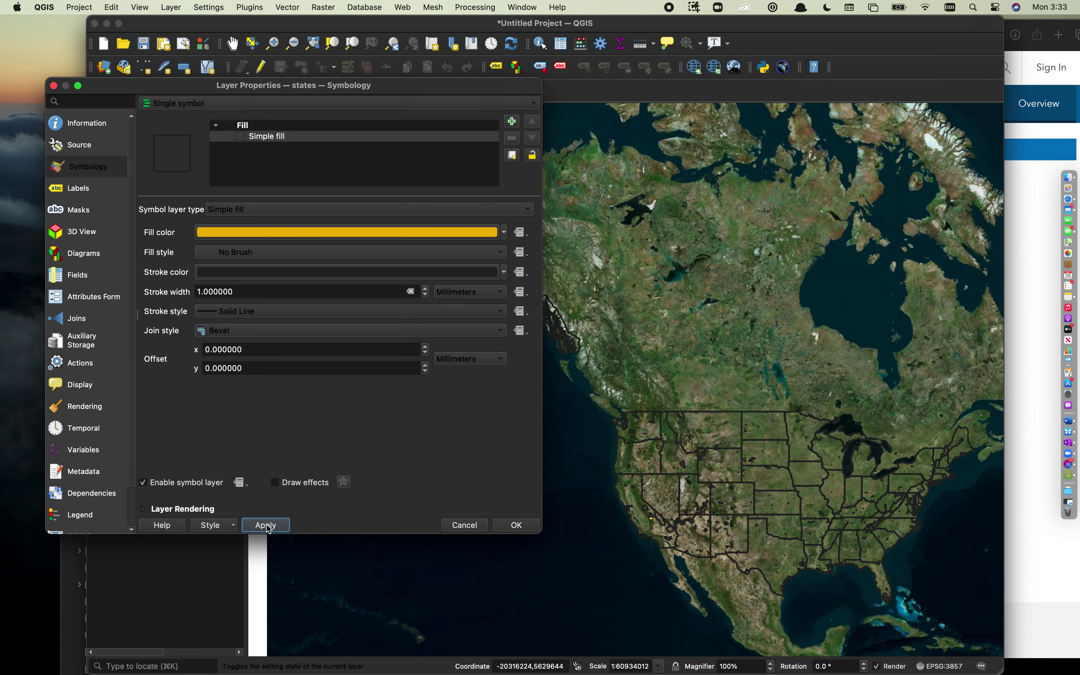
{"action": "left_click", "coordinate": [531, 526]}
Zoom in on Sequoia National Park in California and clear its feature selection
{"action": "left_click", "coordinate": [274, 43]}
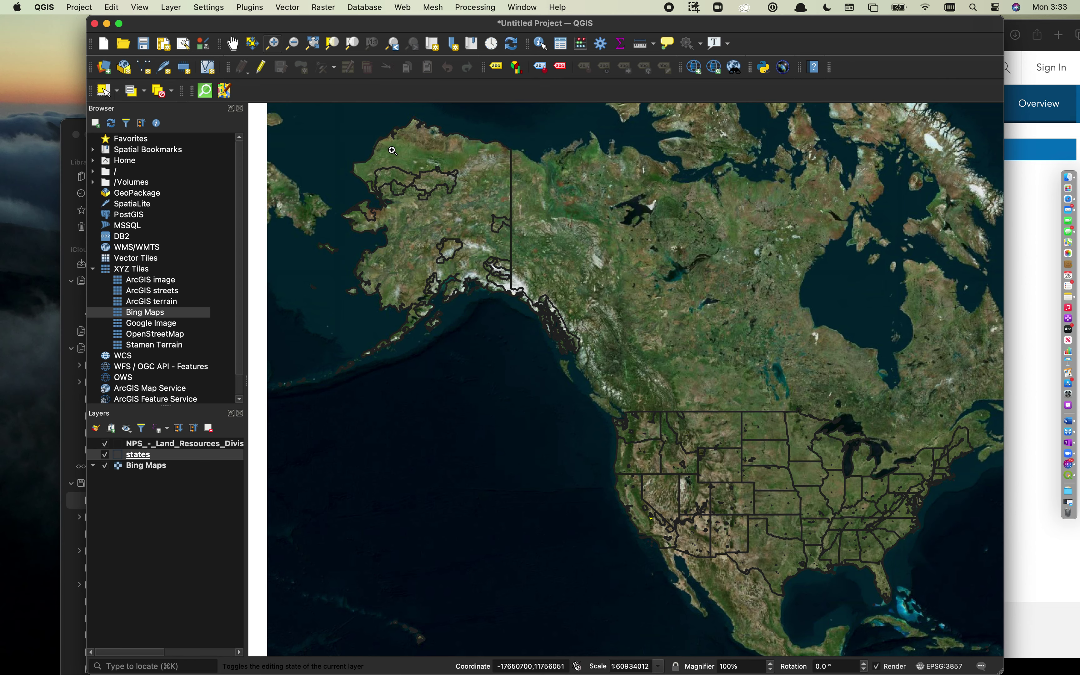
{"action": "left_click_drag", "start_coordinate": [628, 506], "coordinate": [688, 543]}
{"action": "left_click_drag", "start_coordinate": [520, 260], "coordinate": [672, 445]}
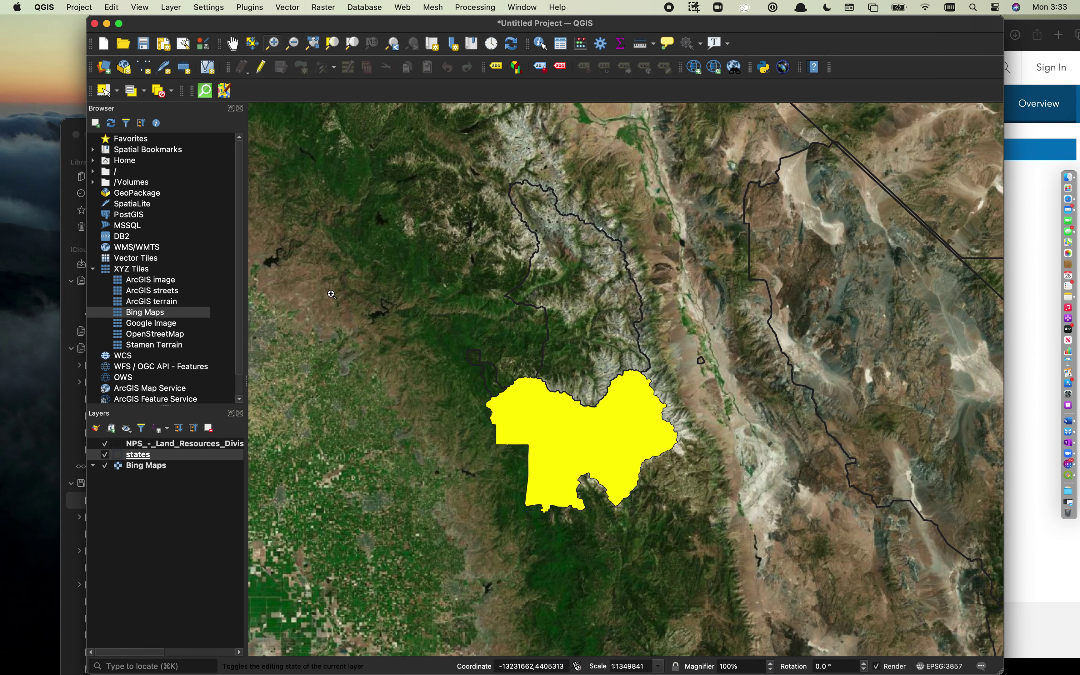
{"action": "left_click", "coordinate": [163, 93]}
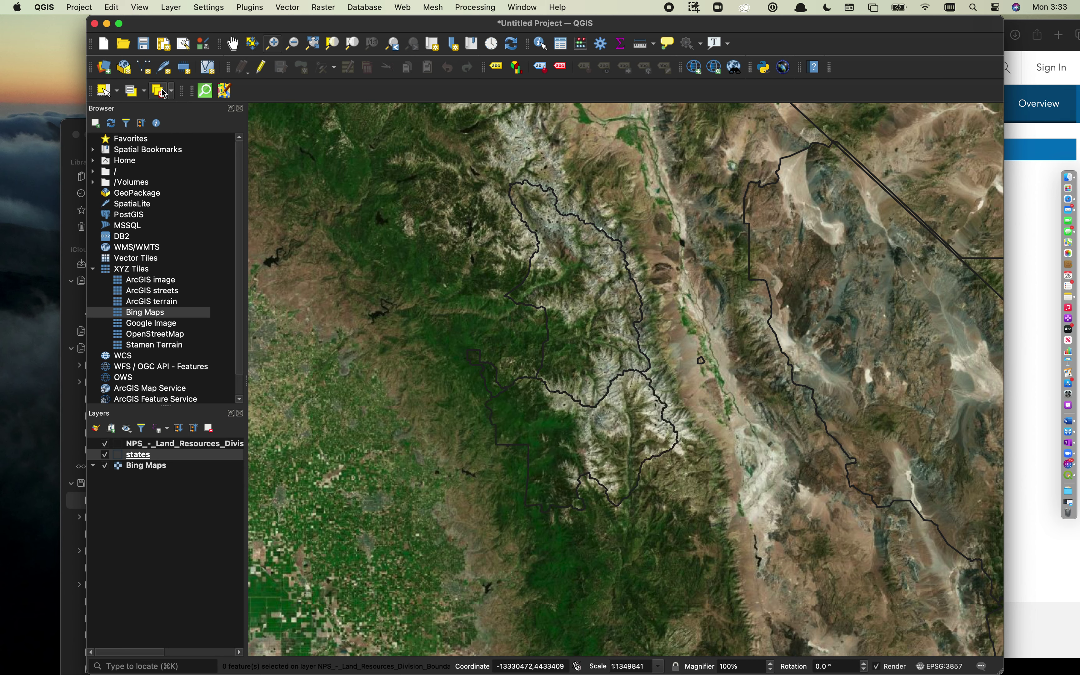
Make the NPS boundary layer active and switch to Ulysses to review the GIS workshop's three map requirements
{"action": "left_click", "coordinate": [140, 444]}
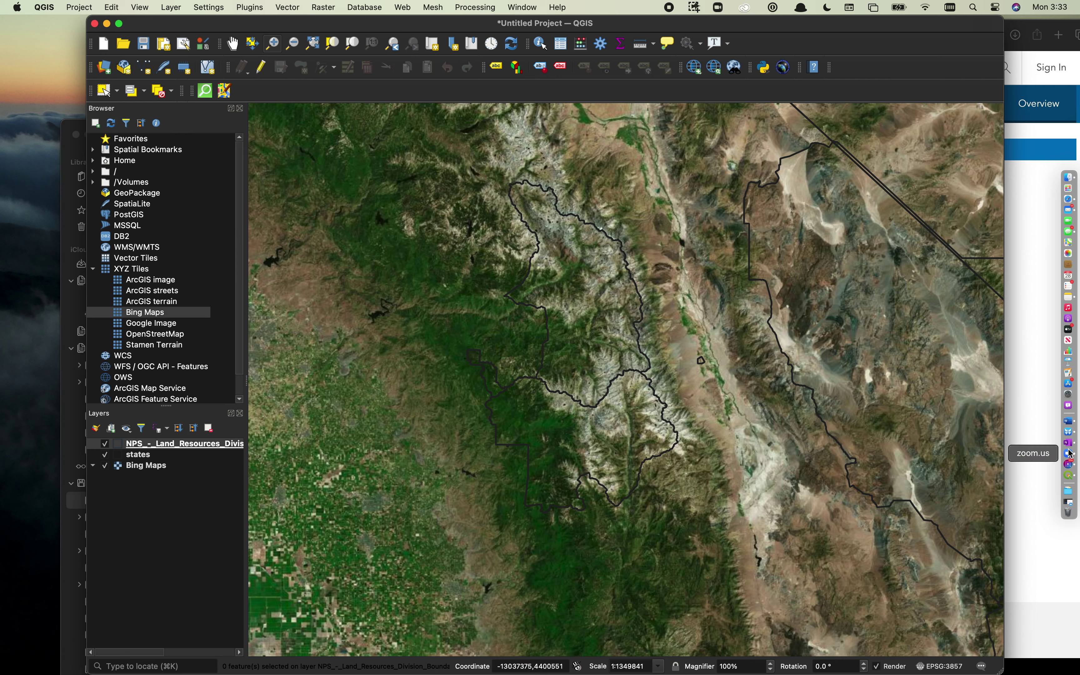
{"action": "left_click", "coordinate": [1067, 432]}
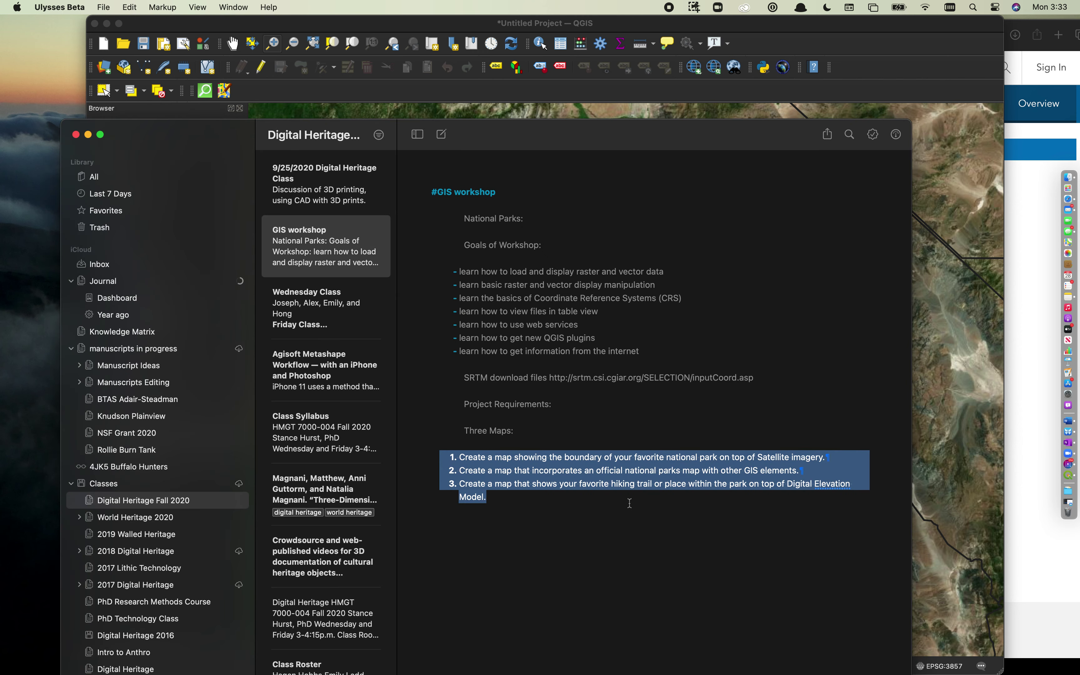
Switch back to QGIS and change the stroke color of the NPS boundary layer's first simple fill to light gray
{"action": "left_click", "coordinate": [623, 522]}
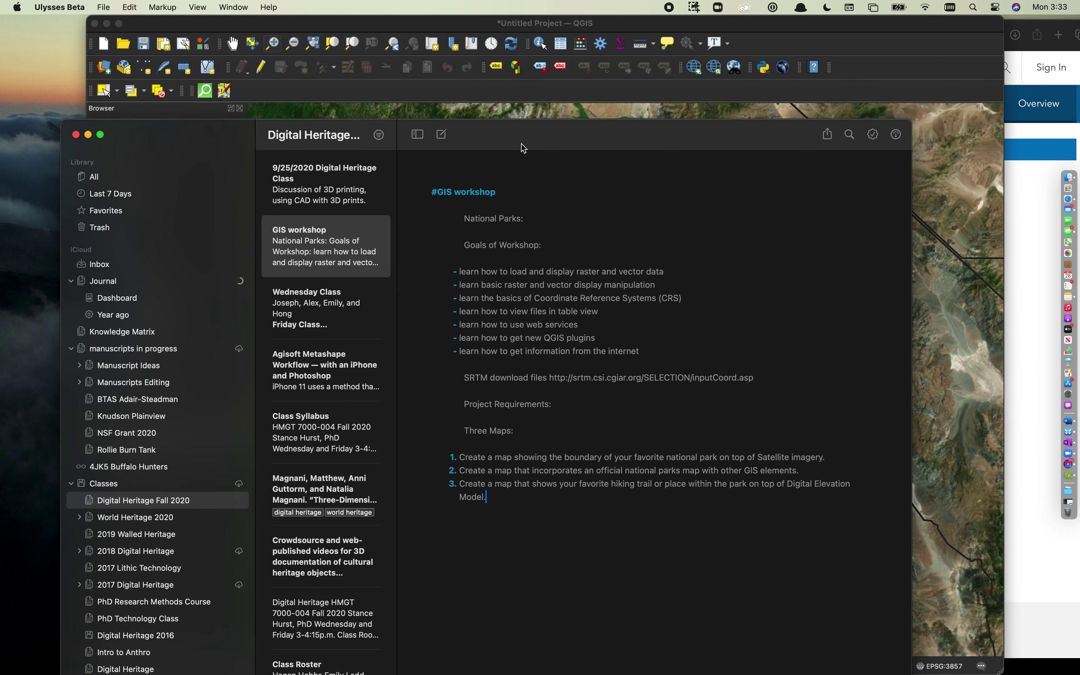
{"action": "left_click", "coordinate": [89, 135]}
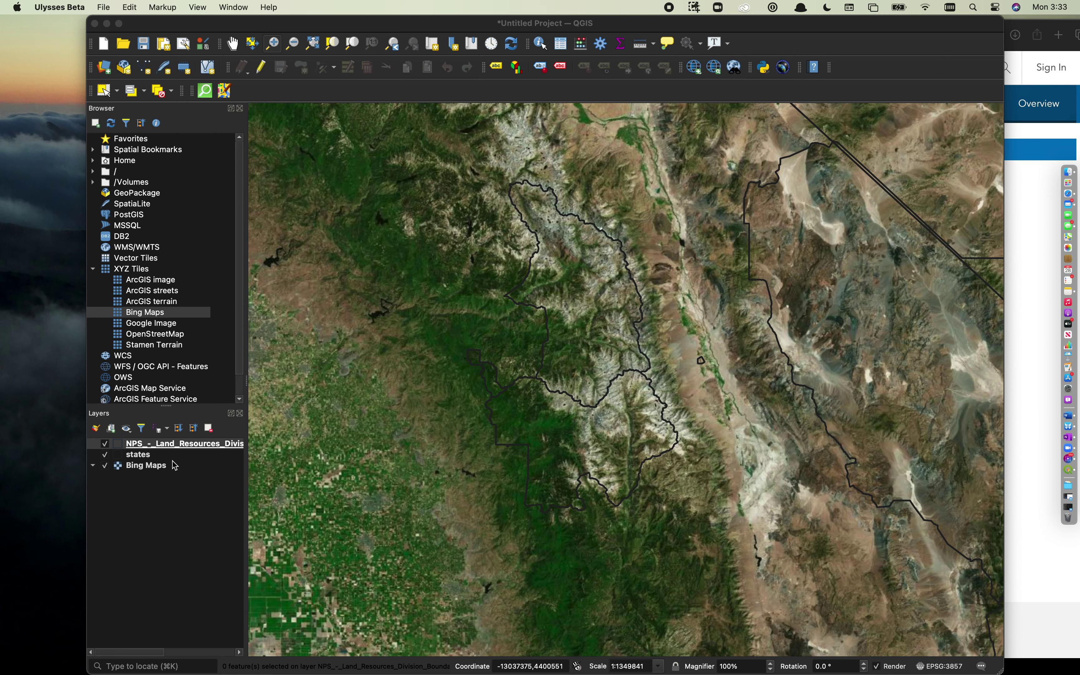
{"action": "double_click", "coordinate": [121, 448]}
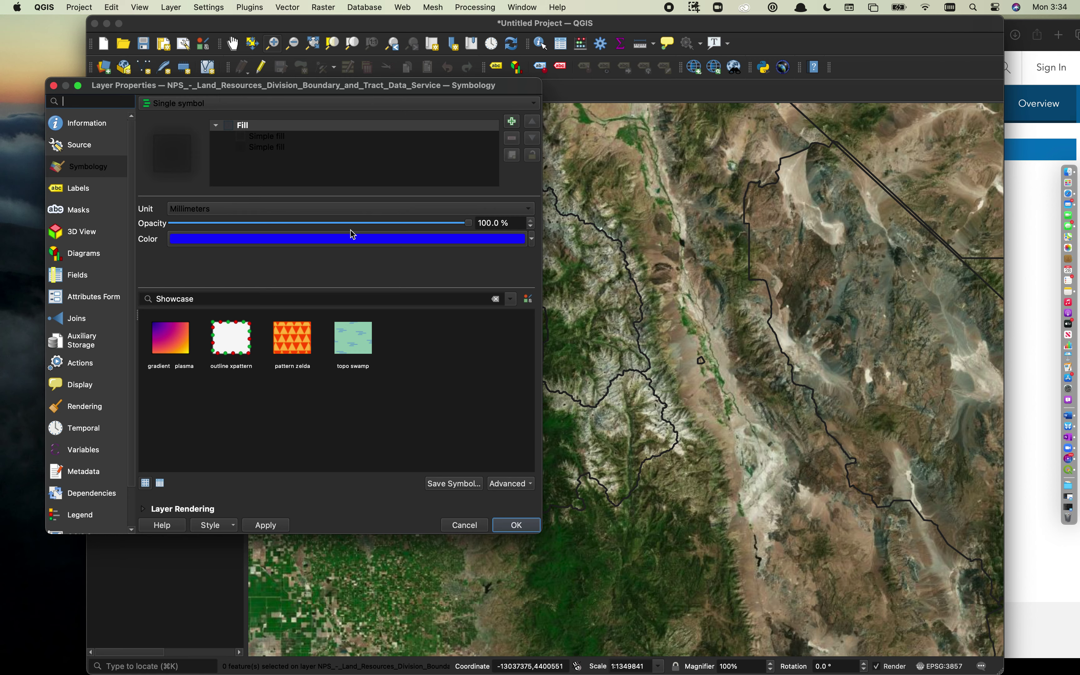
{"action": "left_click", "coordinate": [266, 138]}
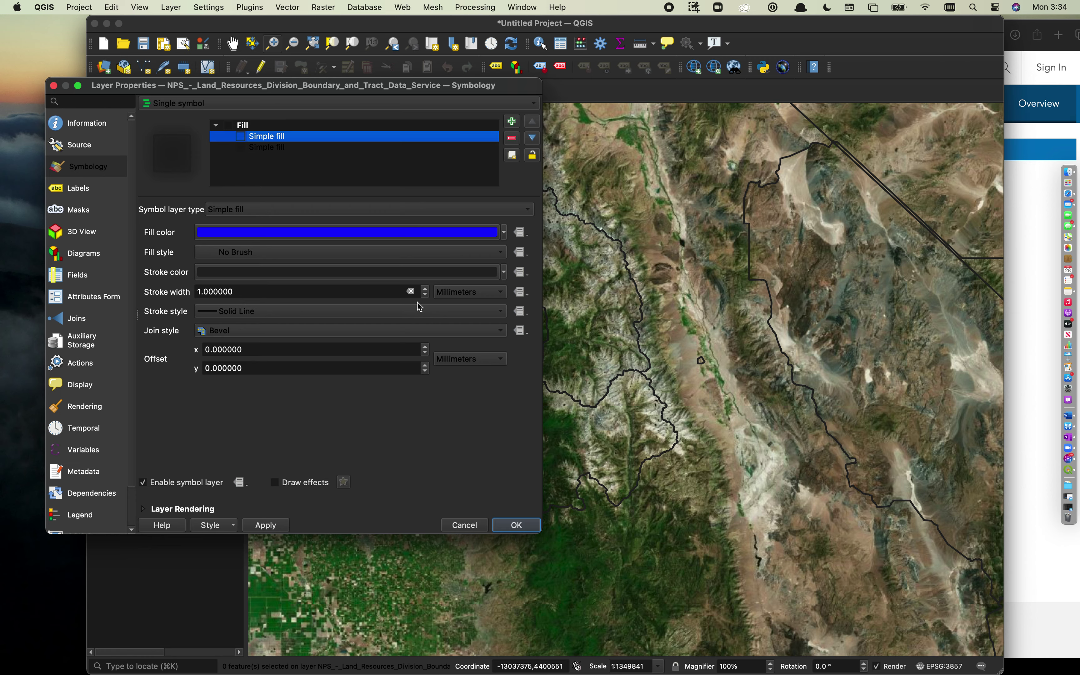
{"action": "left_click", "coordinate": [417, 273]}
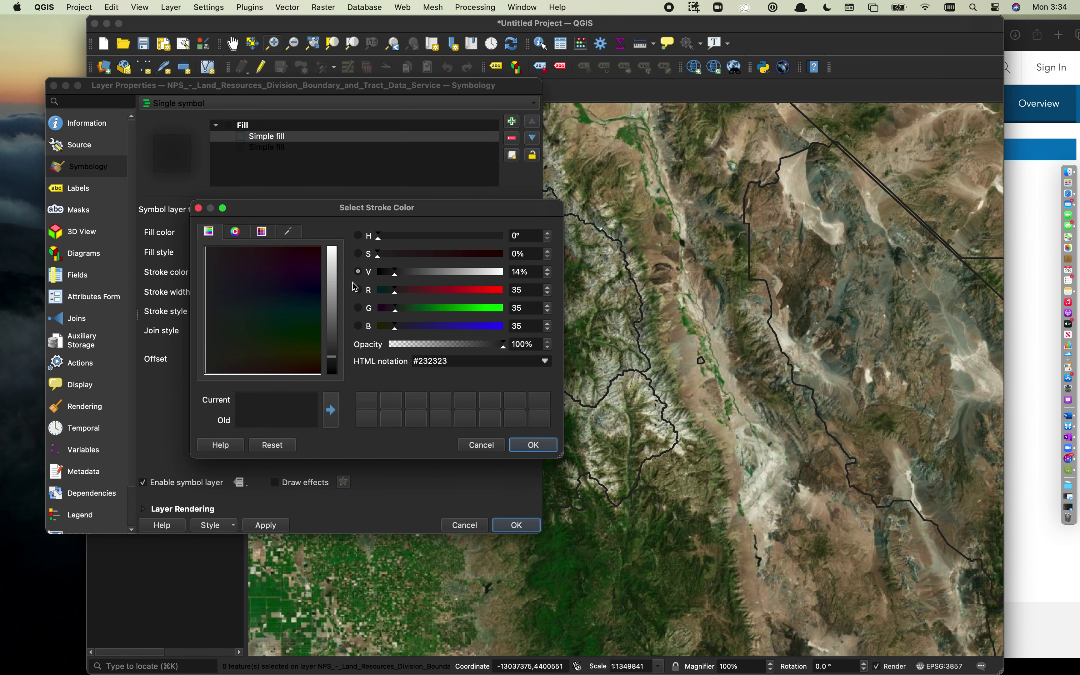
{"action": "left_click_drag", "start_coordinate": [461, 274], "coordinate": [477, 273]}
{"action": "left_click", "coordinate": [542, 445]}
{"action": "left_click", "coordinate": [266, 525]}
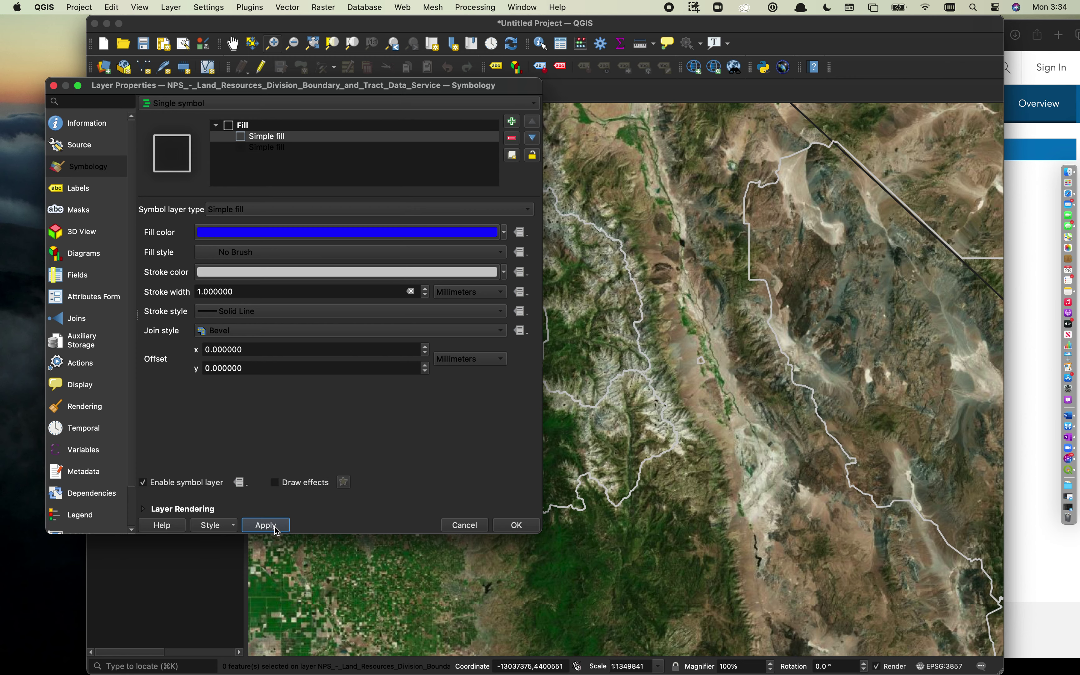
{"action": "left_click", "coordinate": [516, 525]}
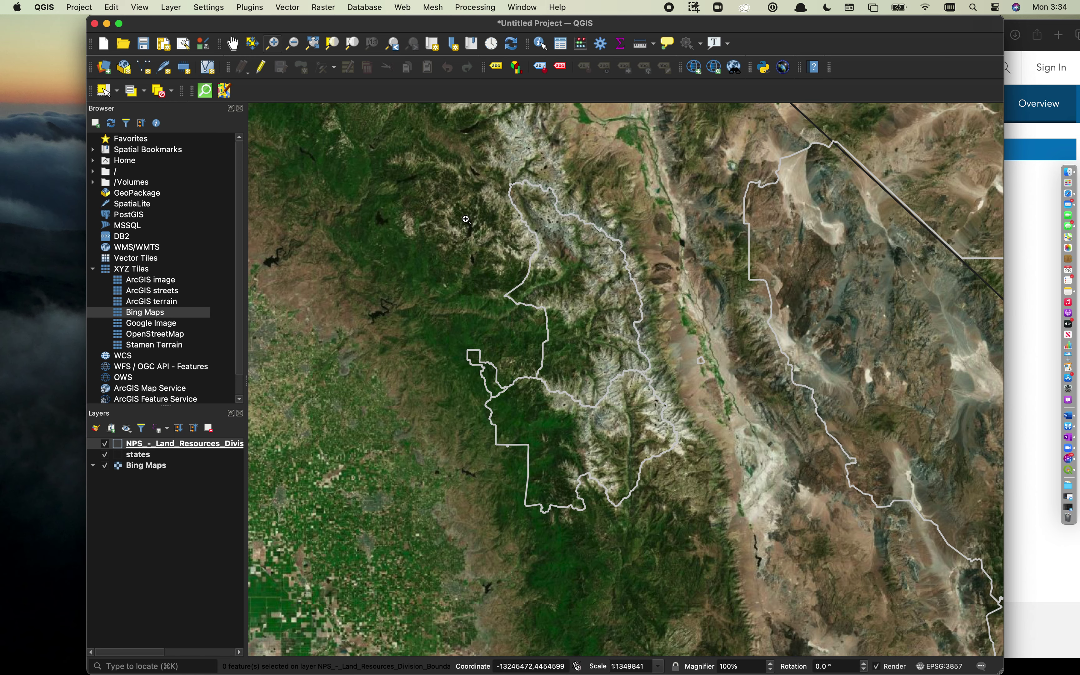
Identify the large park boundary east of Sequoia and Kings Canyon, and close the results
{"action": "left_click_drag", "start_coordinate": [400, 157], "coordinate": [549, 271]}
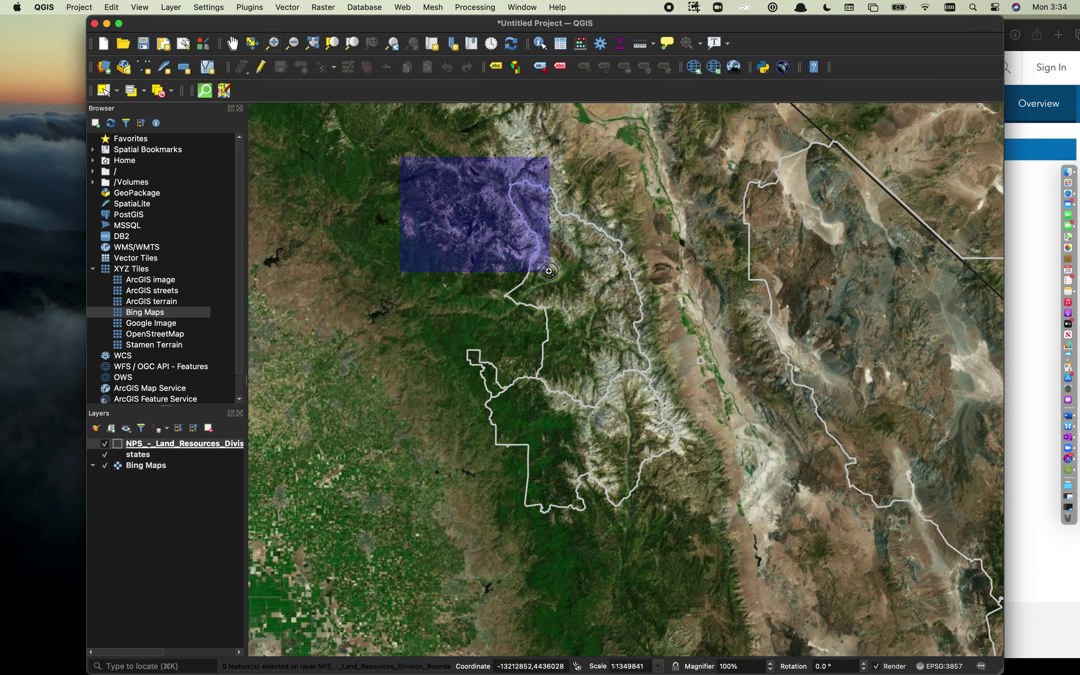
{"action": "left_click_drag", "start_coordinate": [549, 271], "coordinate": [745, 531]}
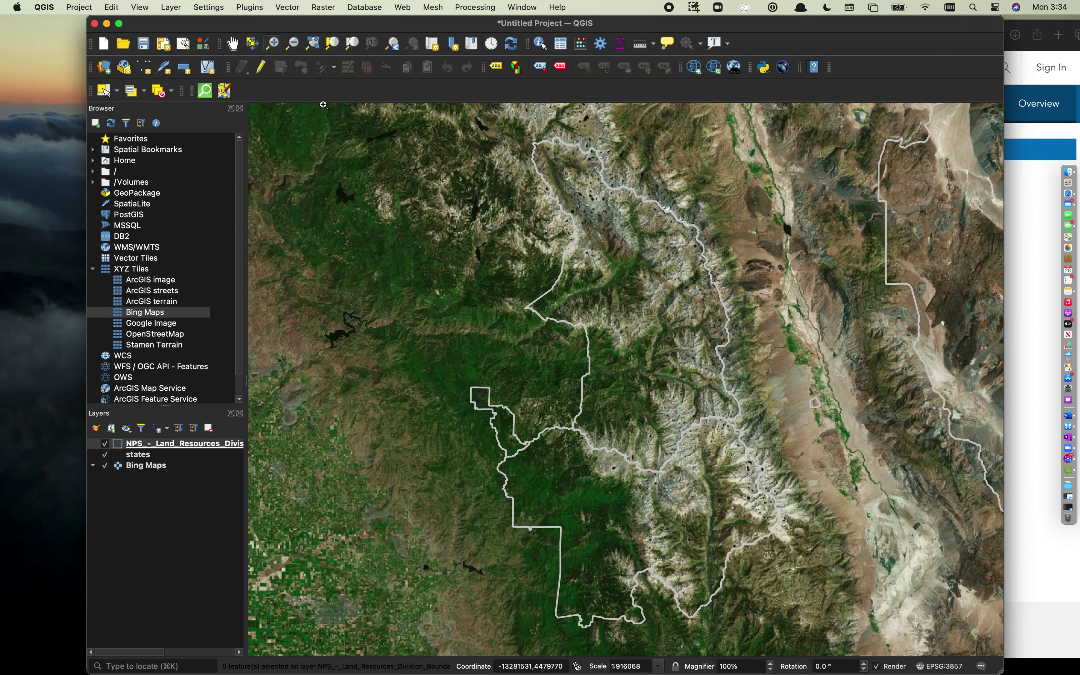
{"action": "left_click", "coordinate": [233, 43]}
{"action": "left_click_drag", "start_coordinate": [890, 421], "coordinate": [714, 401]}
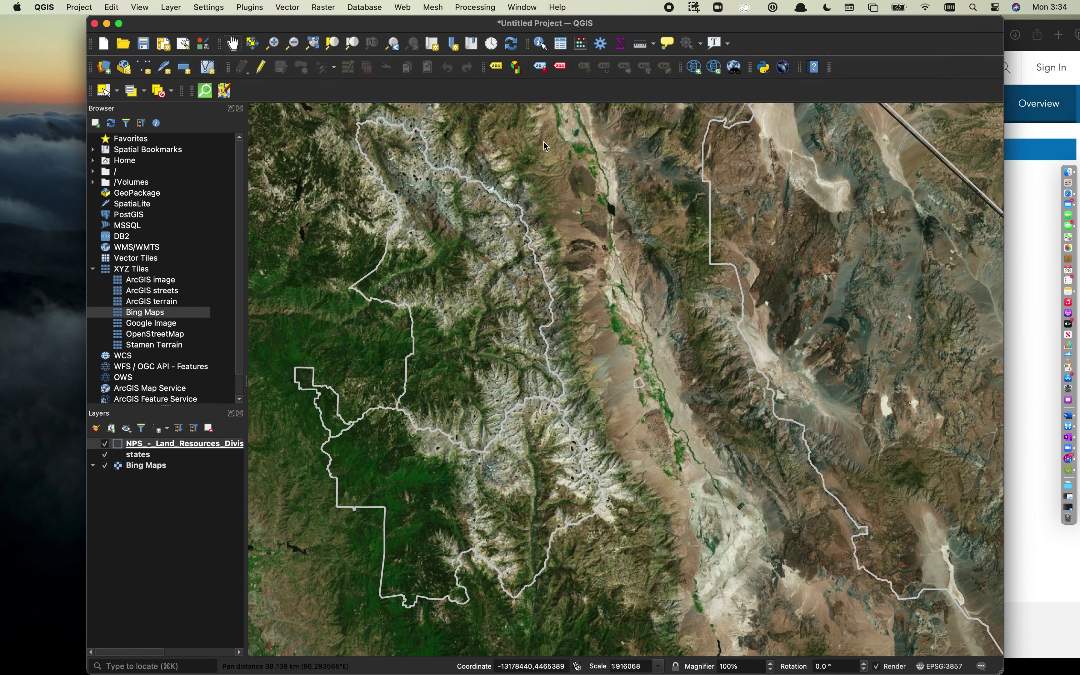
{"action": "left_click", "coordinate": [540, 44]}
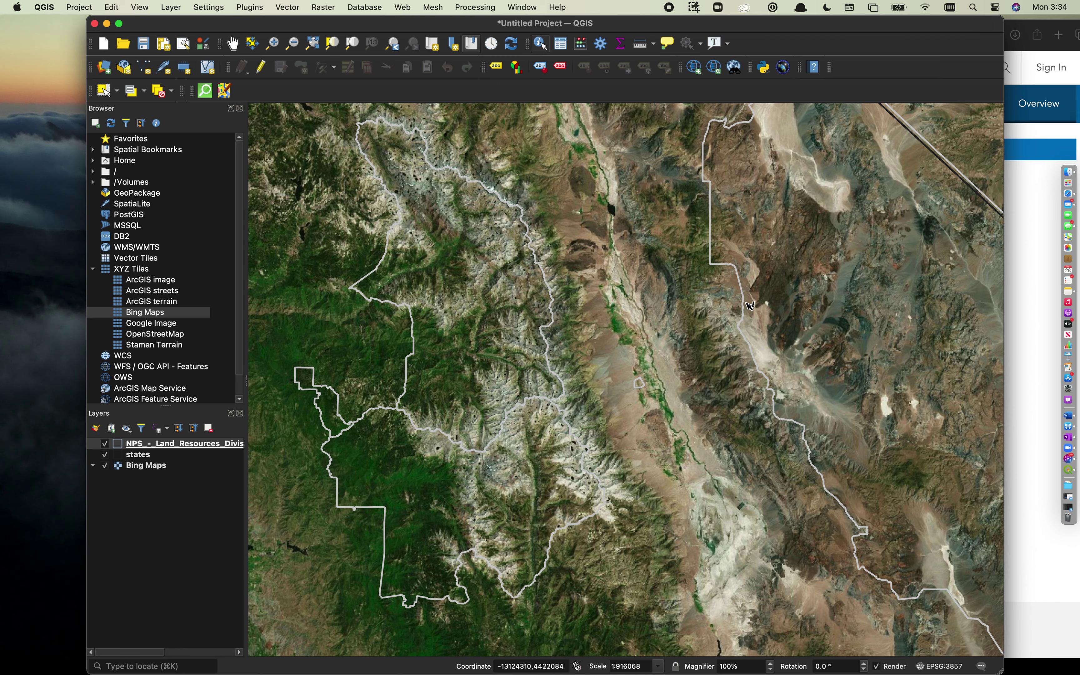
{"action": "left_click", "coordinate": [747, 291]}
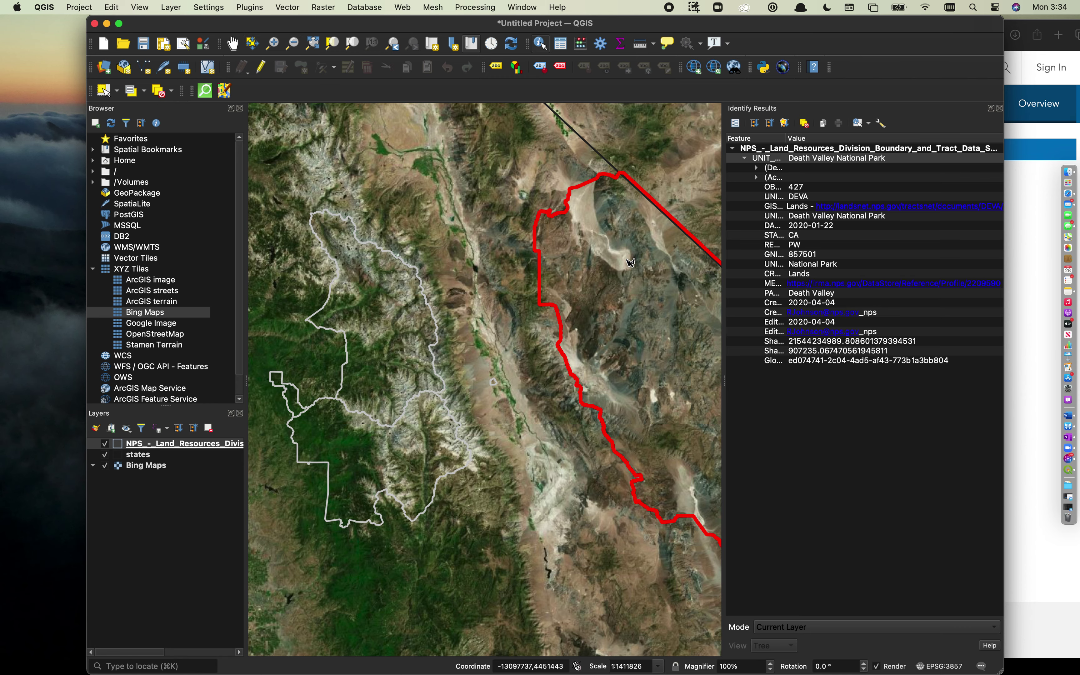
{"action": "left_click", "coordinate": [1000, 109]}
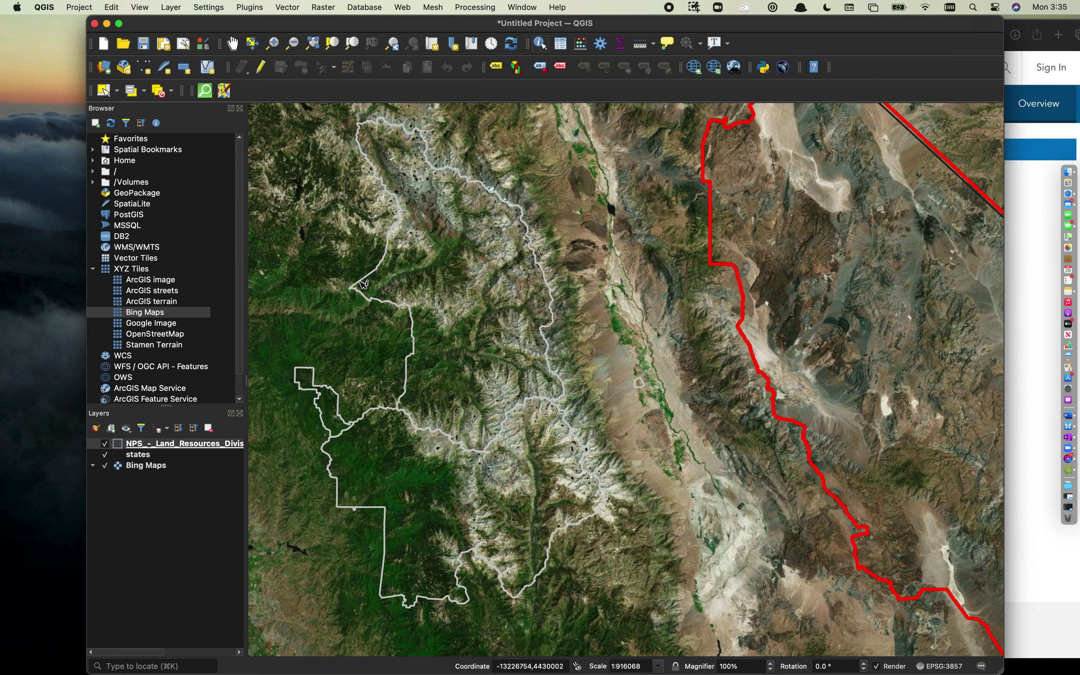
Select the Sequoia and Kings Canyon boundaries and export only those features as the GeoPackage Sequoyah National Park Boundary in the Desktop folder National Park Map
{"action": "left_click", "coordinate": [103, 91]}
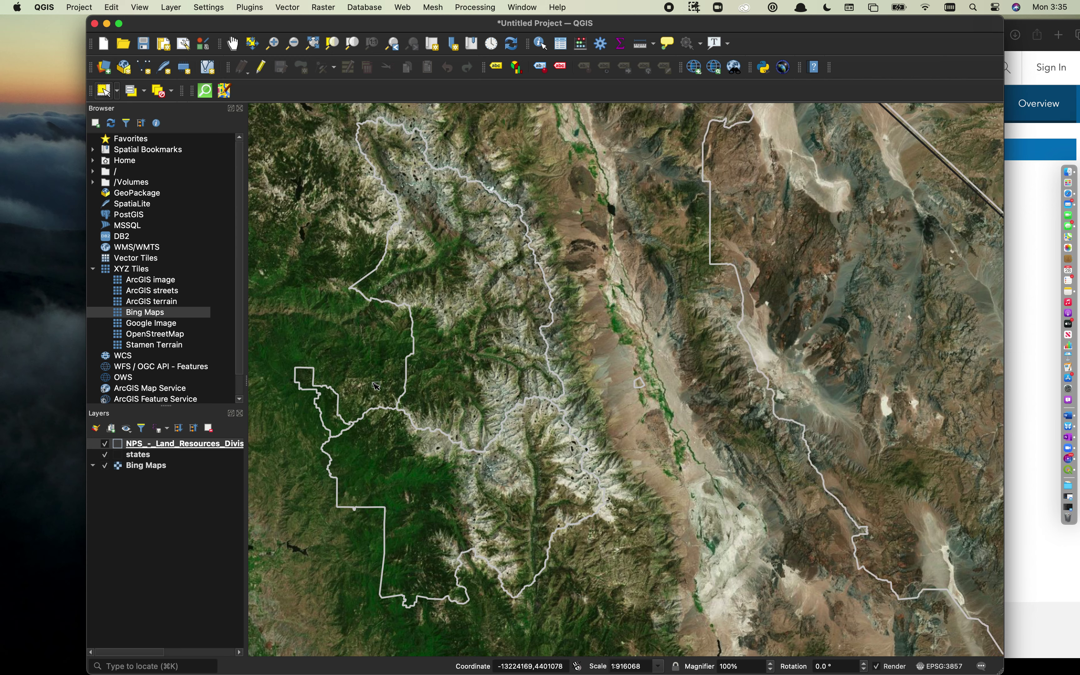
{"action": "left_click_drag", "start_coordinate": [314, 344], "coordinate": [464, 466]}
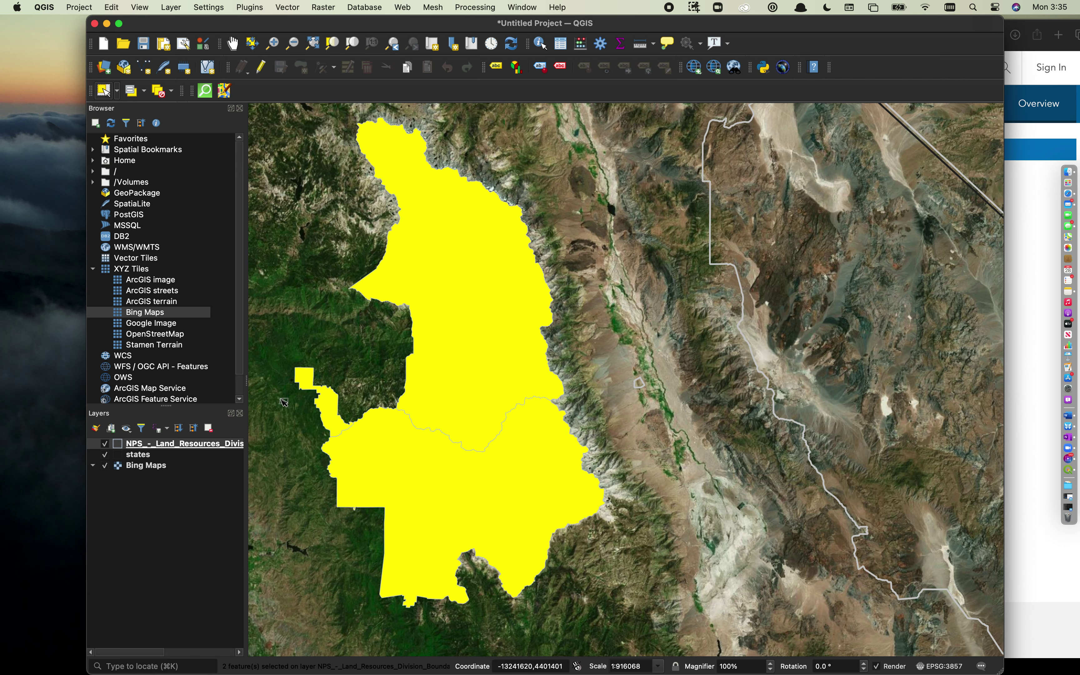
{"action": "right_click", "coordinate": [214, 449]}
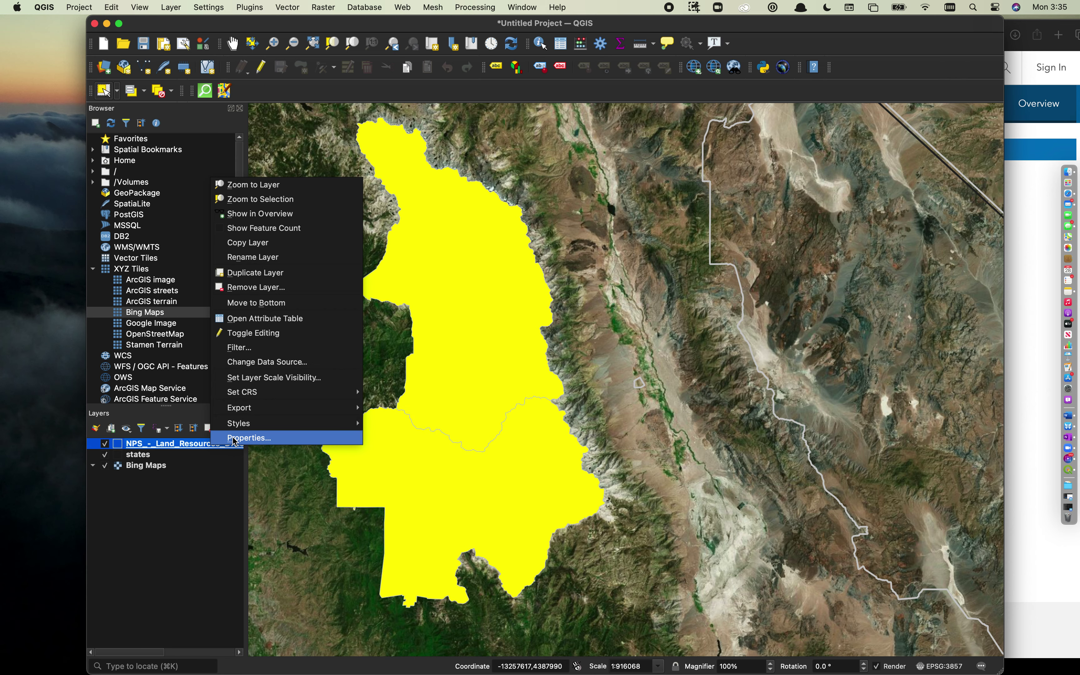
{"action": "mouse_move", "coordinate": [241, 413]}
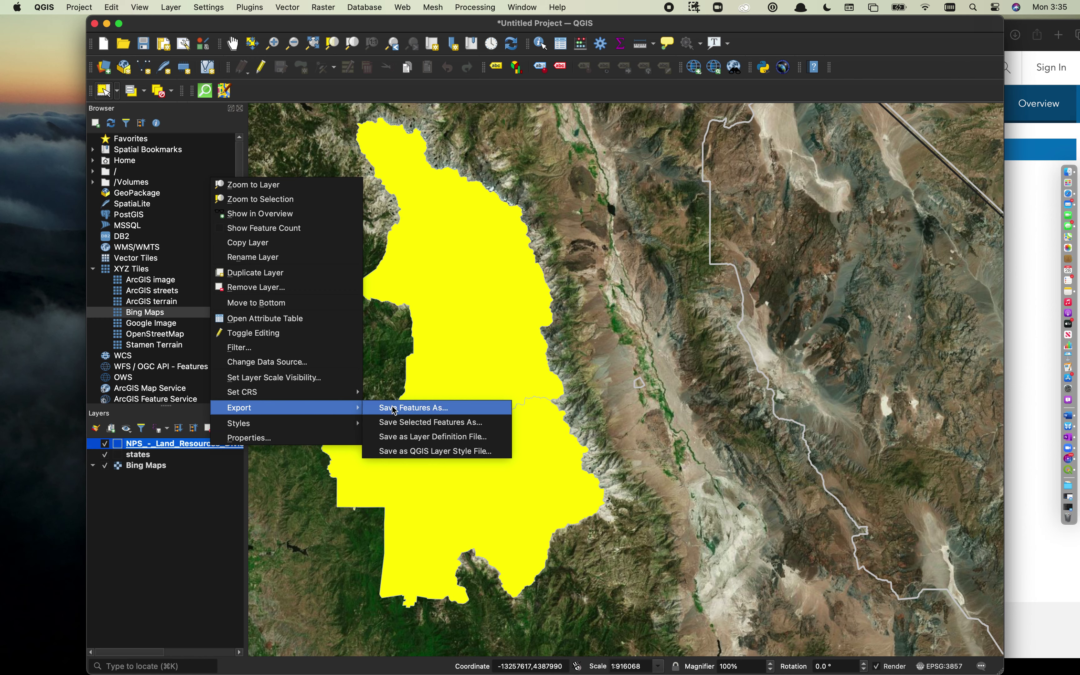
{"action": "left_click", "coordinate": [421, 421]}
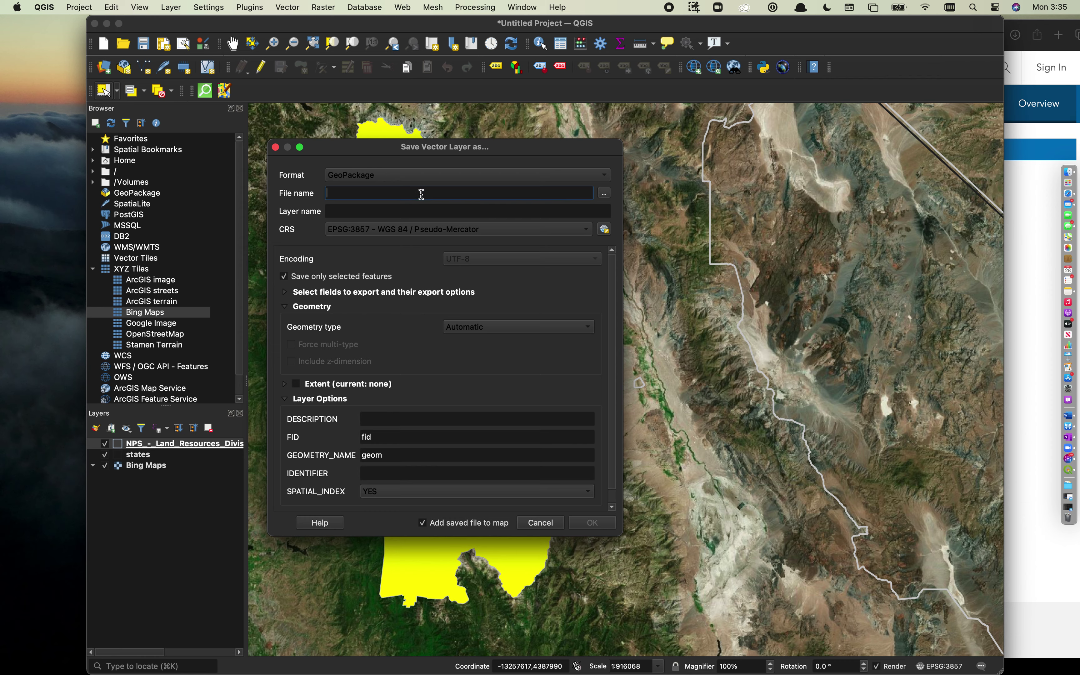
{"action": "left_click", "coordinate": [604, 194]}
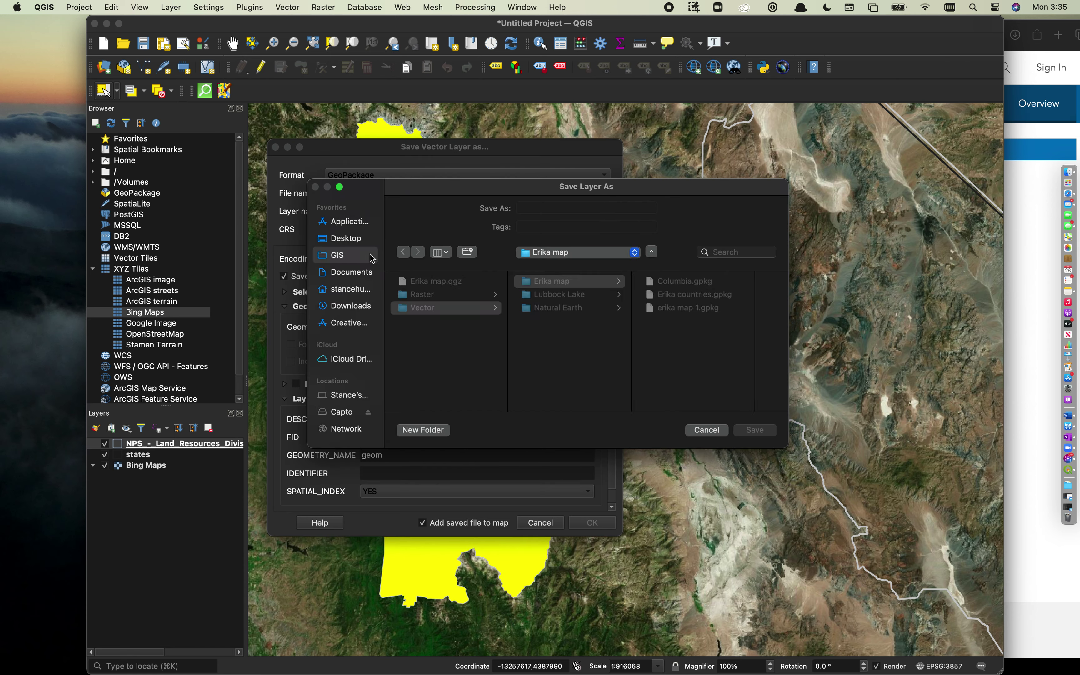
{"action": "left_click", "coordinate": [345, 240]}
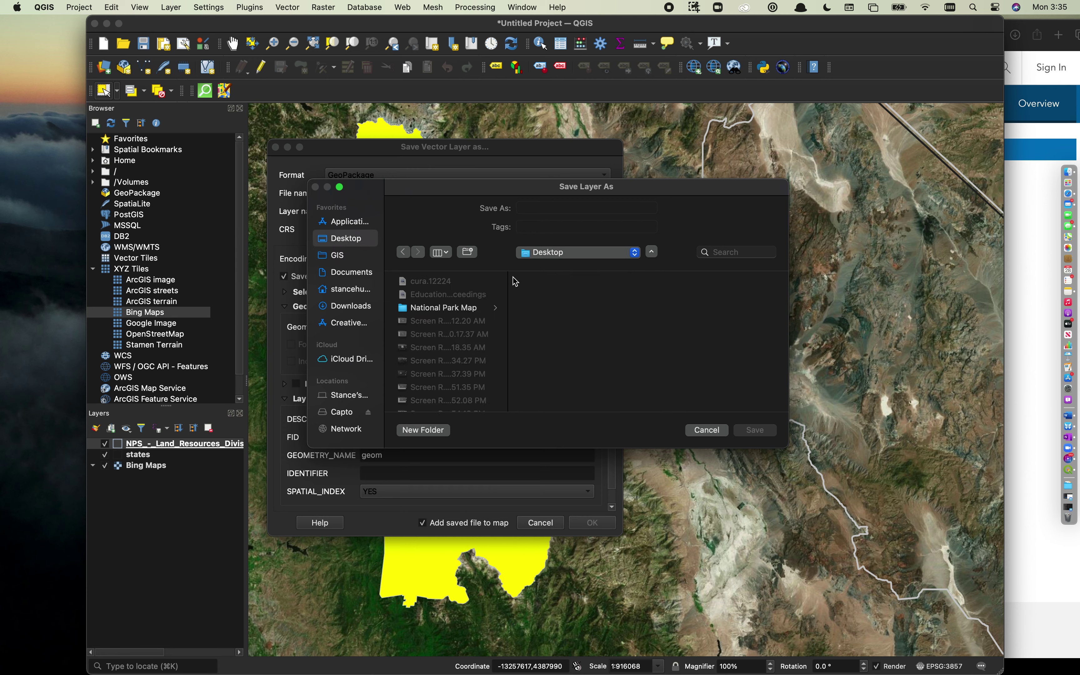
{"action": "left_click", "coordinate": [464, 312]}
{"action": "left_click", "coordinate": [576, 206]}
{"action": "type", "text": "Sequoyah National Park Boundary"}
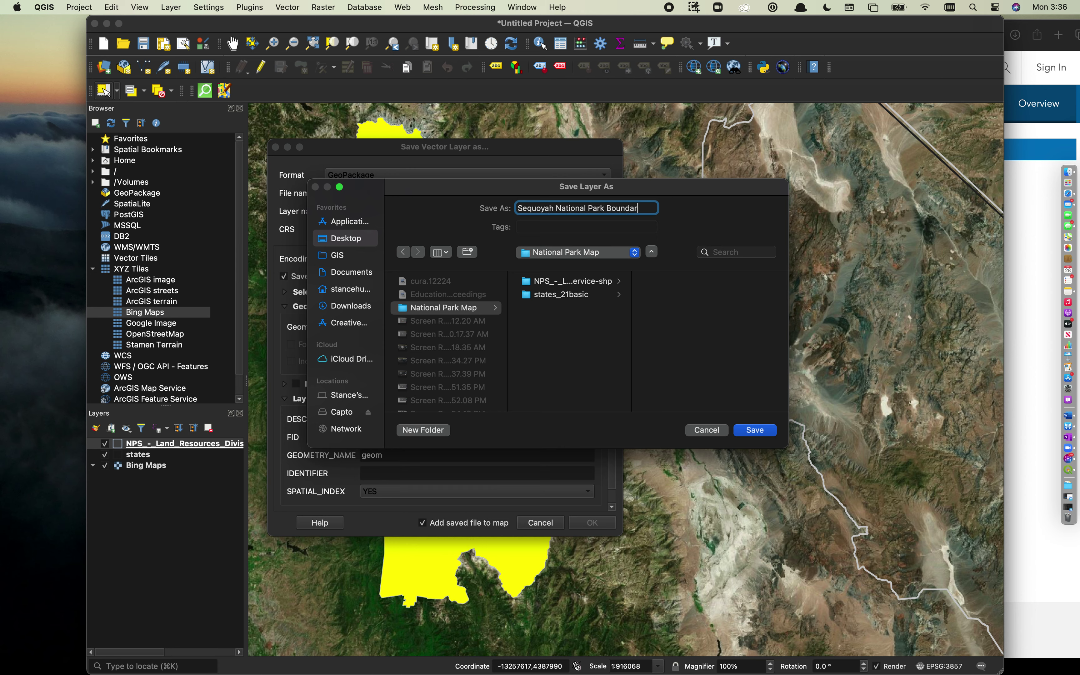
{"action": "left_click", "coordinate": [754, 431]}
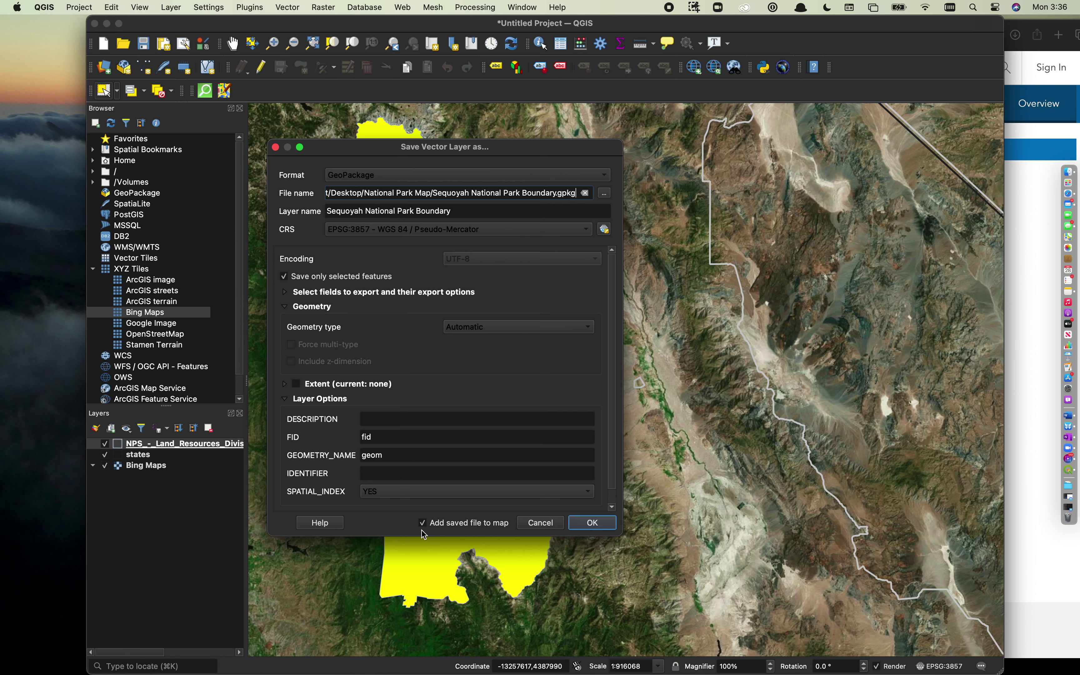
{"action": "left_click", "coordinate": [592, 523]}
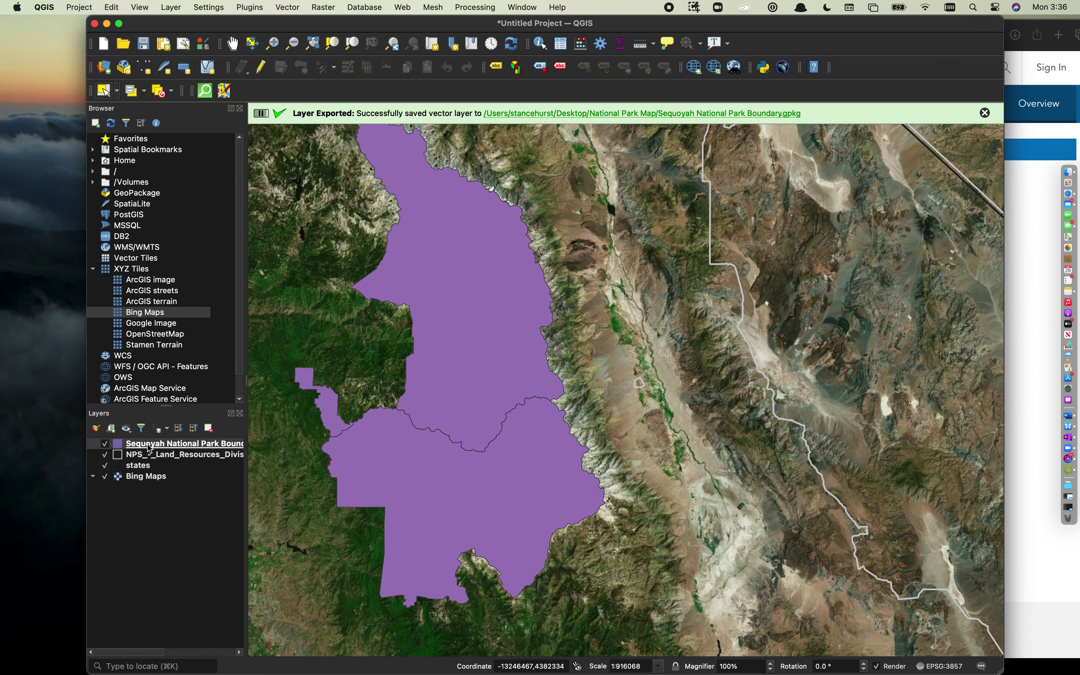
Check the attribute table of the Sequoyah National Park Boundary layer and select both park records
{"action": "left_click", "coordinate": [151, 447]}
{"action": "right_click", "coordinate": [151, 446]}
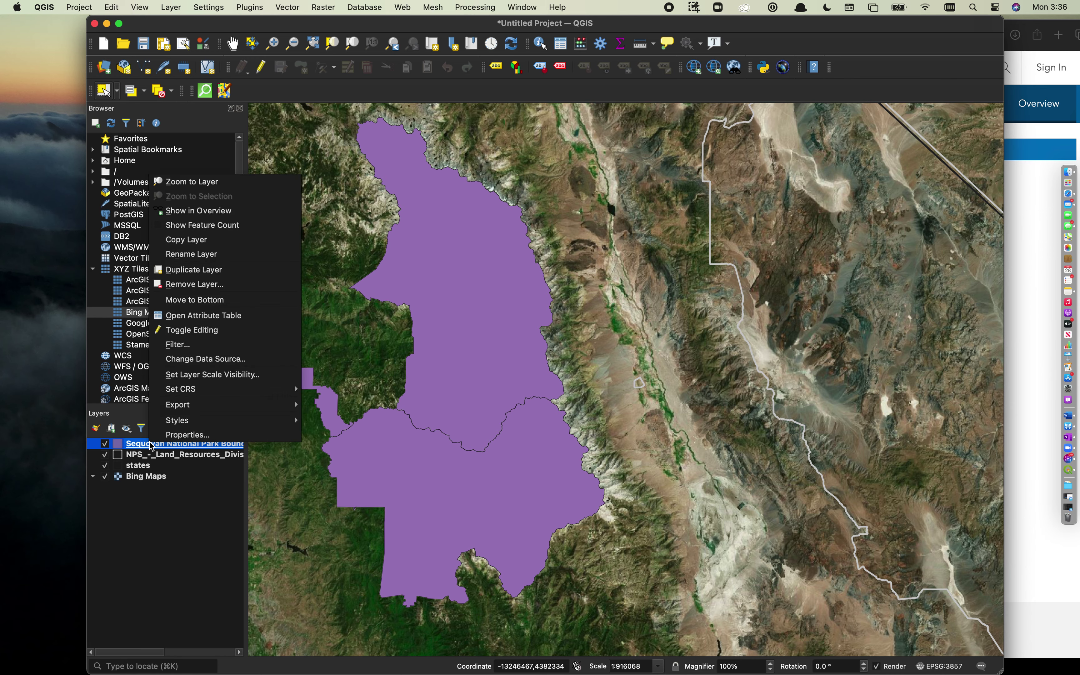
{"action": "left_click", "coordinate": [202, 314]}
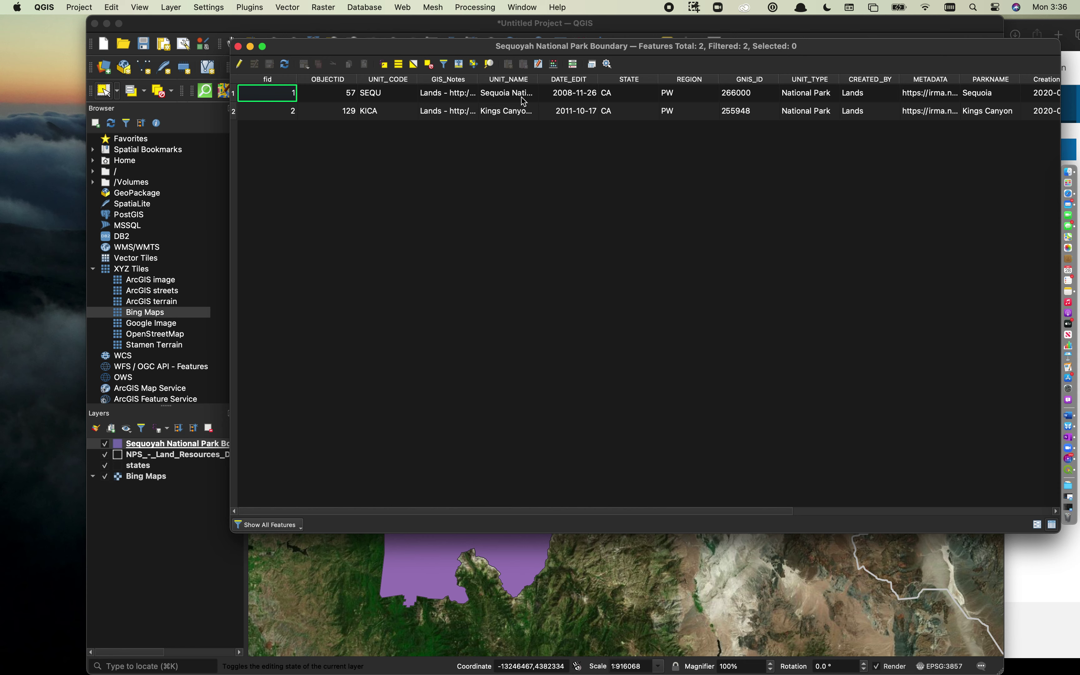
{"action": "left_click", "coordinate": [233, 94]}
{"action": "left_click", "coordinate": [235, 112], "text": "shift"}
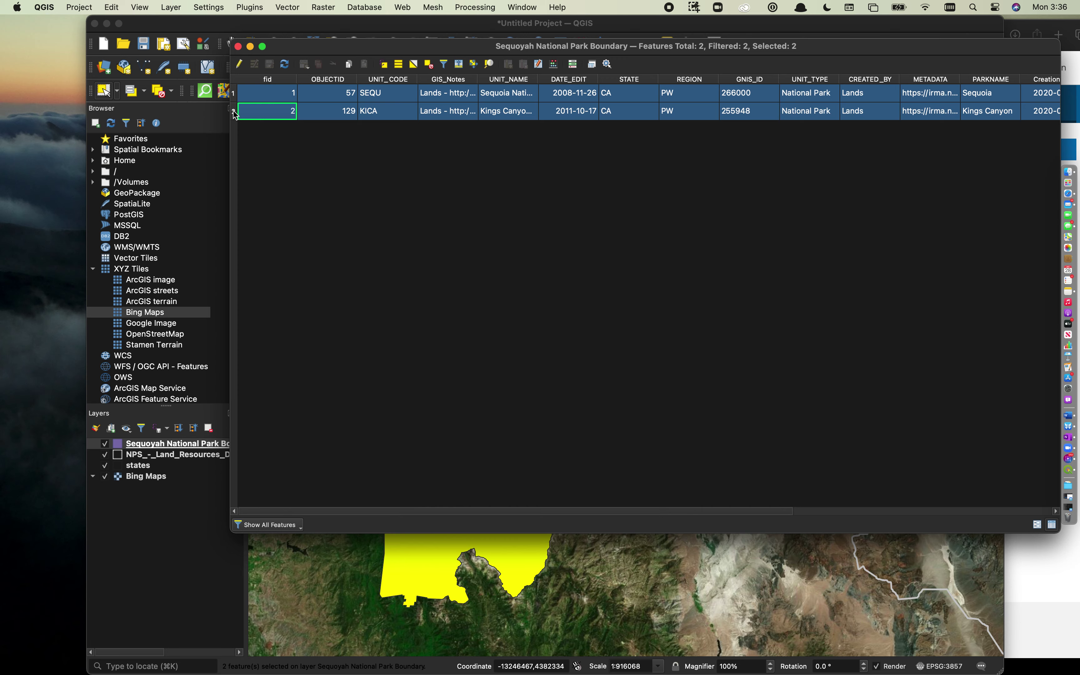
{"action": "left_click", "coordinate": [238, 46]}
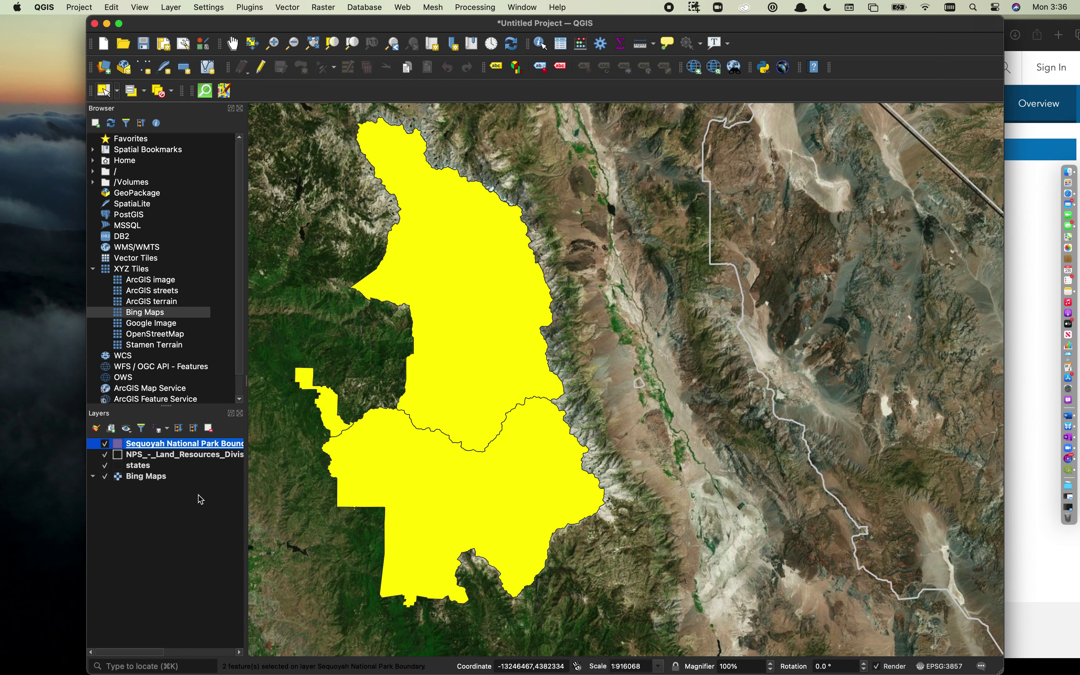
Remove the original NPS Land Resources Division boundary layer from the project
{"action": "left_click", "coordinate": [197, 458]}
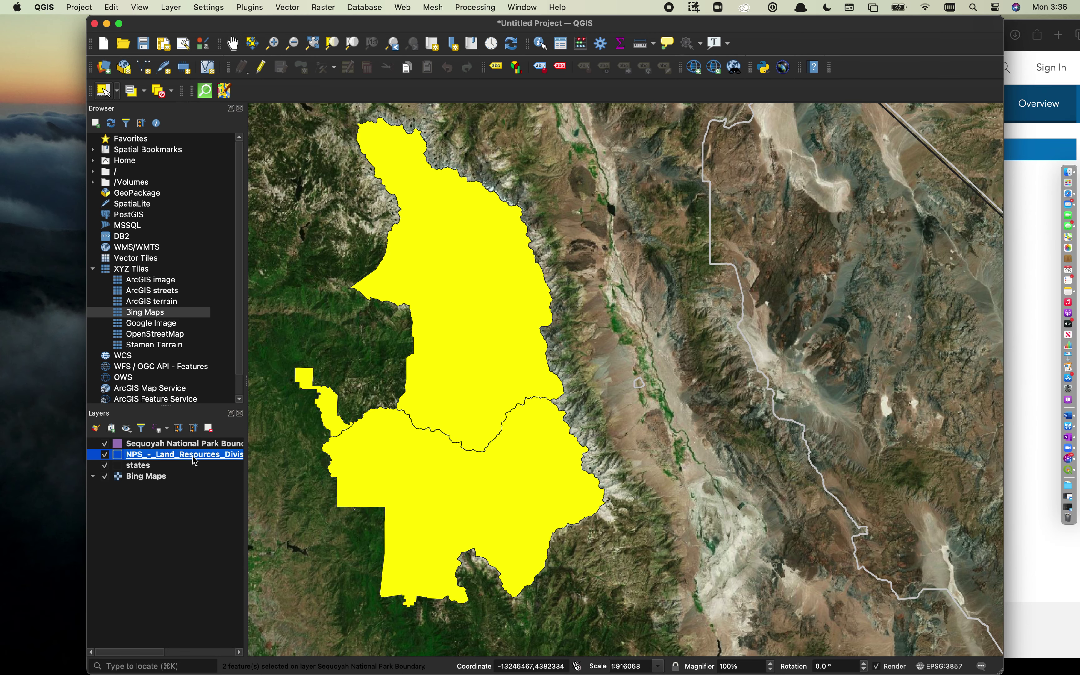
{"action": "left_click", "coordinate": [208, 428]}
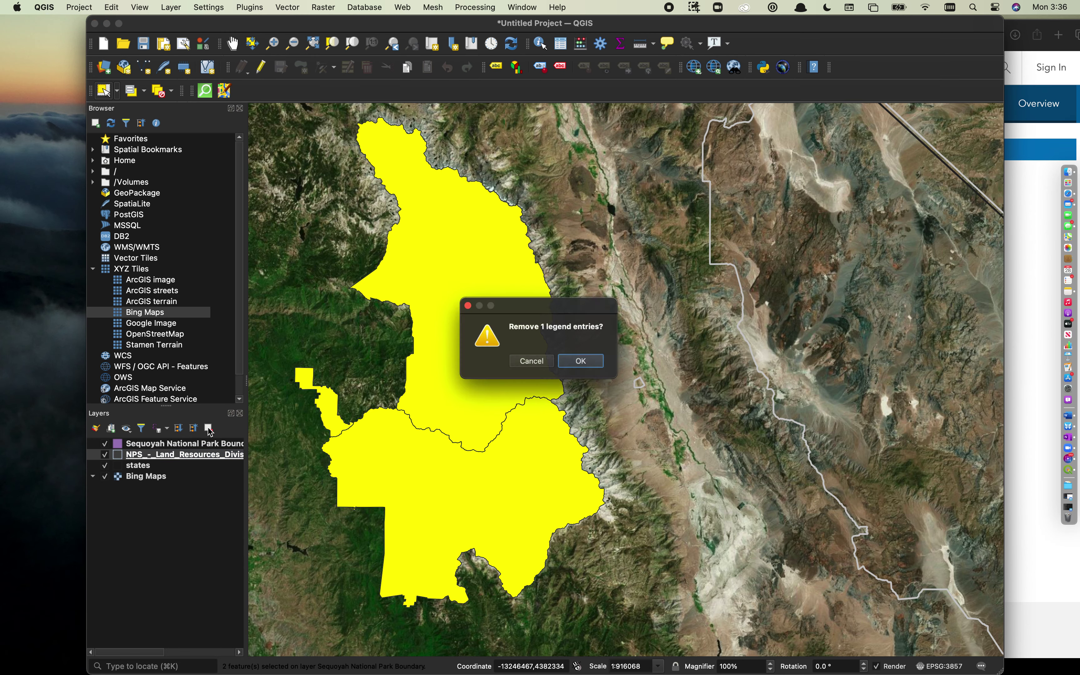
{"action": "left_click", "coordinate": [584, 361]}
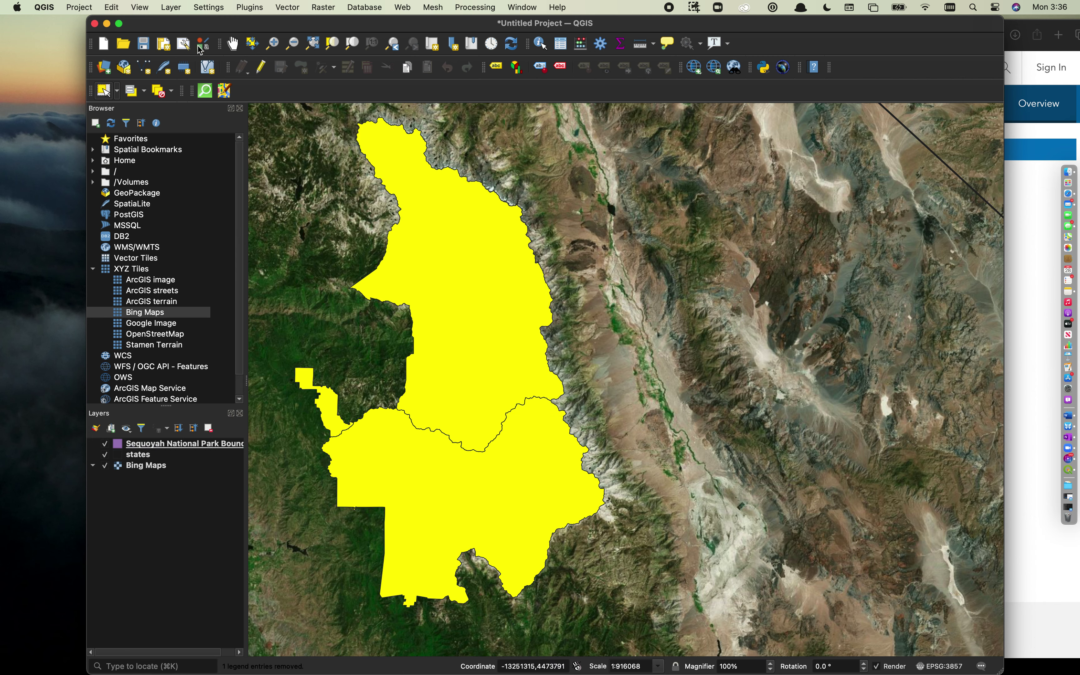
Zoom out to view the park boundary within the western United States and zoom back in on the two parks
{"action": "left_click", "coordinate": [295, 46]}
{"action": "left_click", "coordinate": [696, 393]}
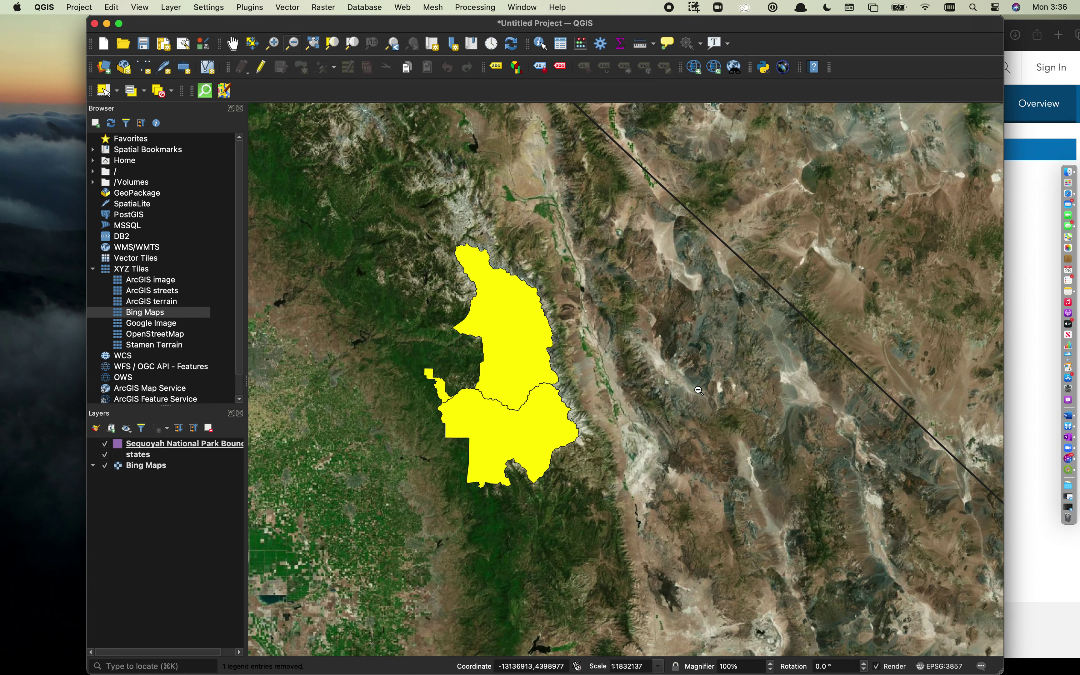
{"action": "left_click", "coordinate": [698, 332]}
{"action": "left_click", "coordinate": [697, 332]}
{"action": "left_click", "coordinate": [696, 333]}
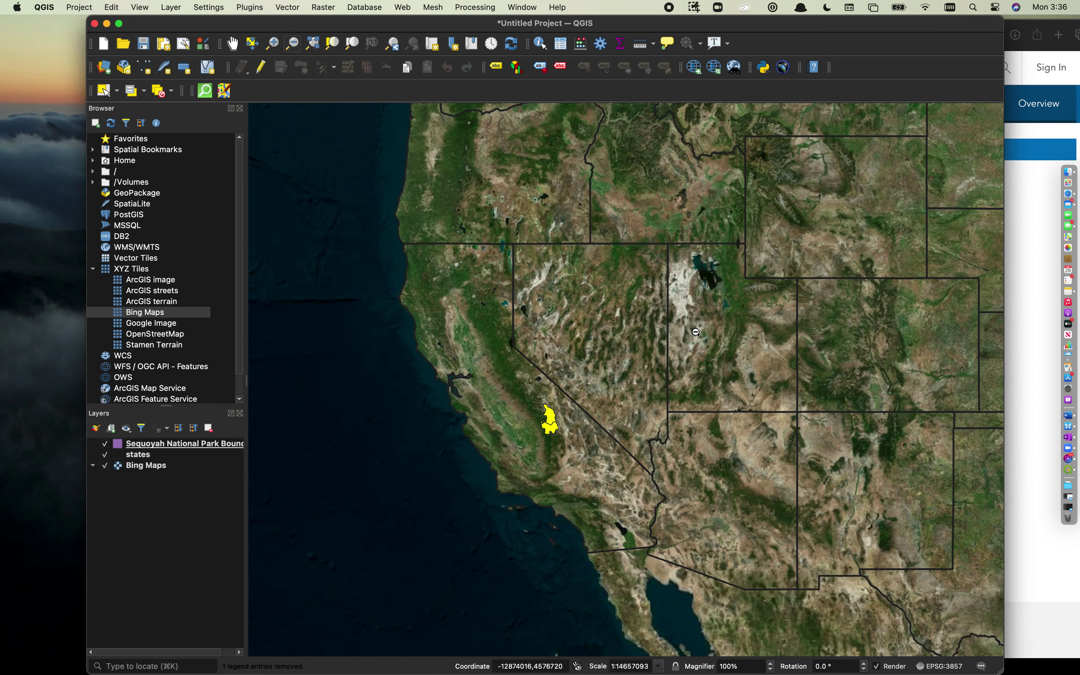
{"action": "left_click", "coordinate": [696, 332]}
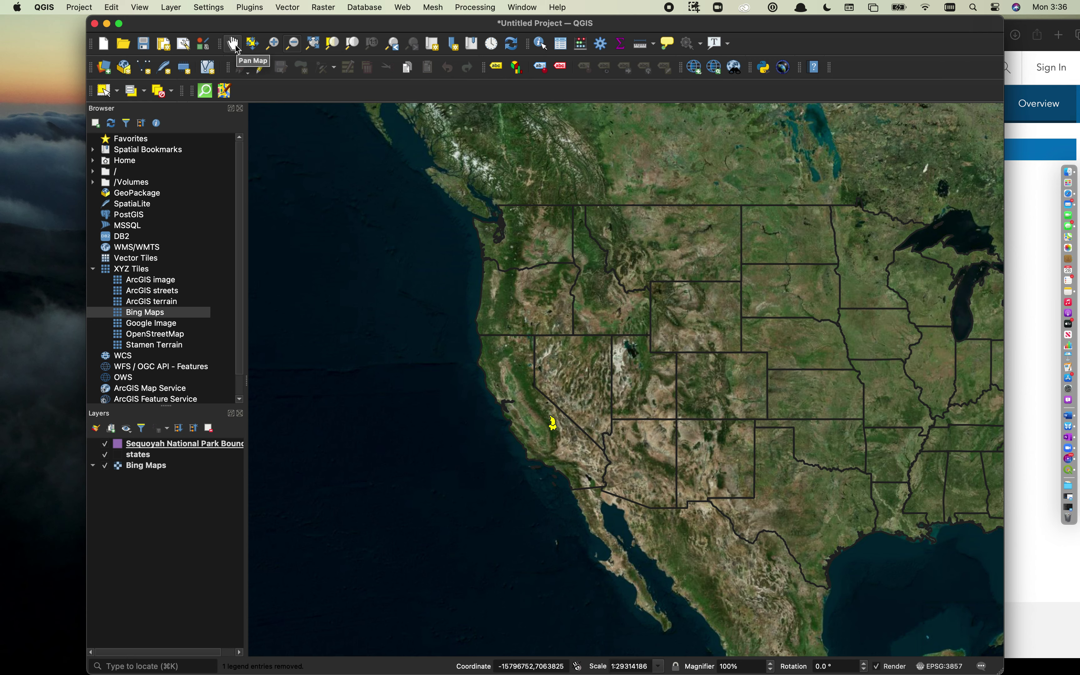
{"action": "left_click", "coordinate": [280, 47]}
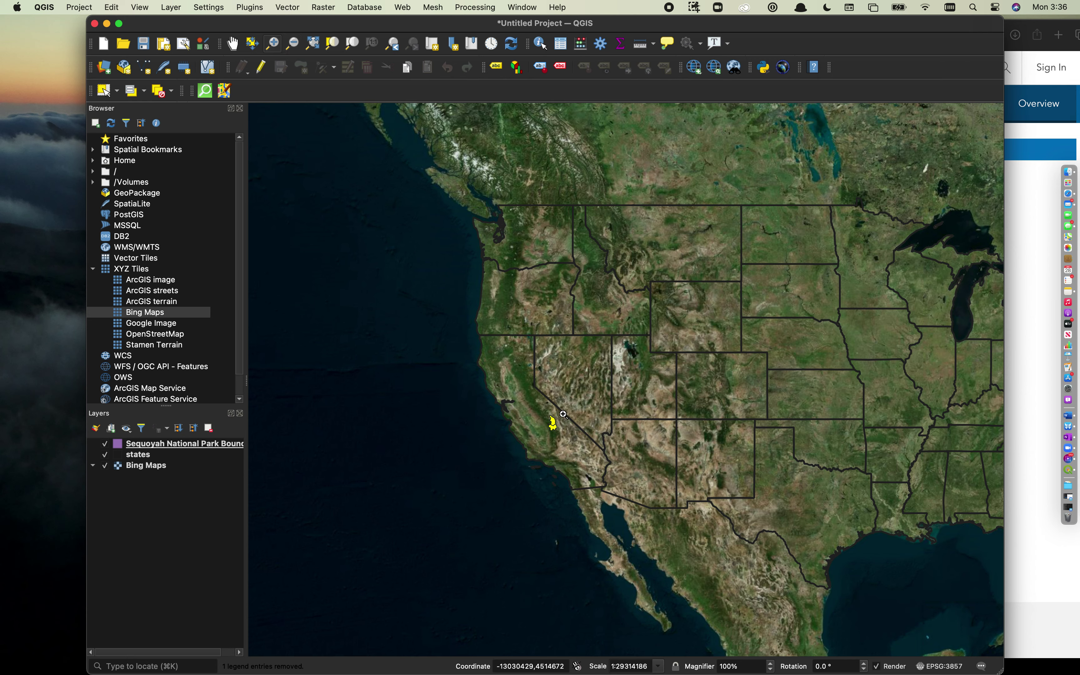
{"action": "left_click_drag", "start_coordinate": [537, 410], "coordinate": [574, 450]}
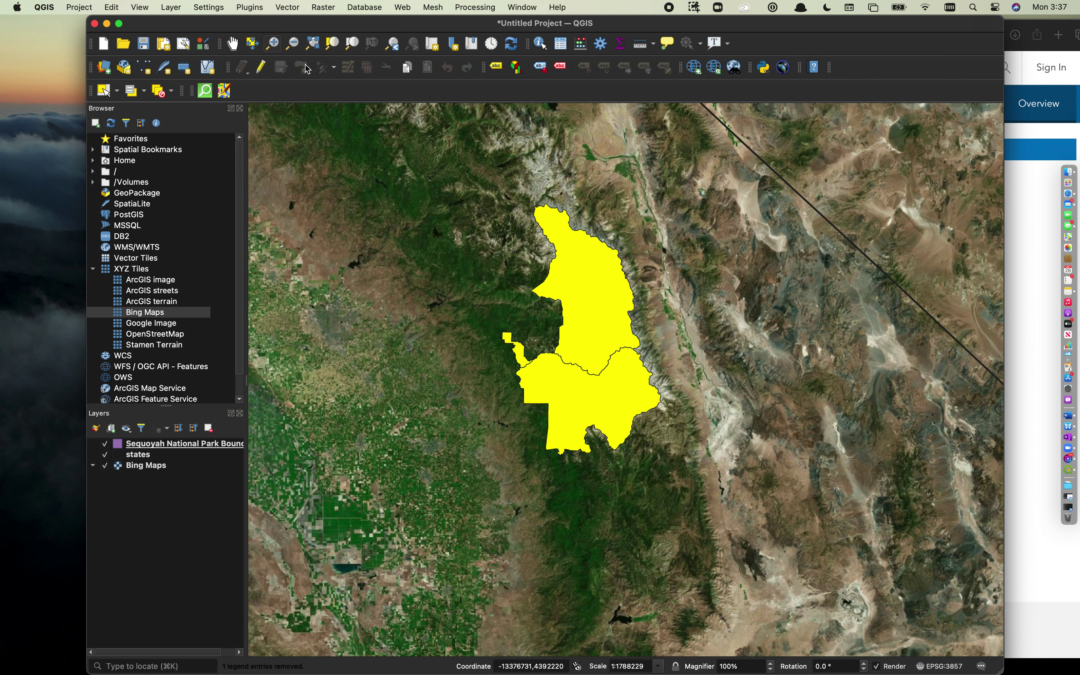
Deselect the park features and set the Sequoyah National Park Boundary layer's simple fill style to No Brush
{"action": "left_click", "coordinate": [158, 90]}
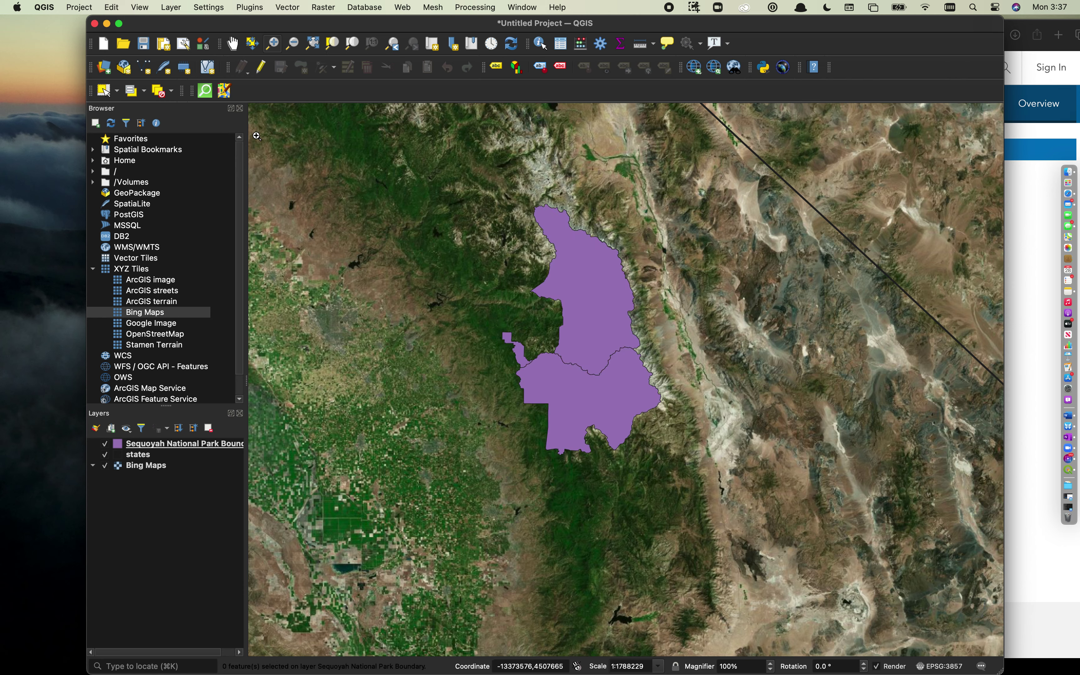
{"action": "left_click", "coordinate": [119, 447]}
{"action": "double_click", "coordinate": [119, 447]}
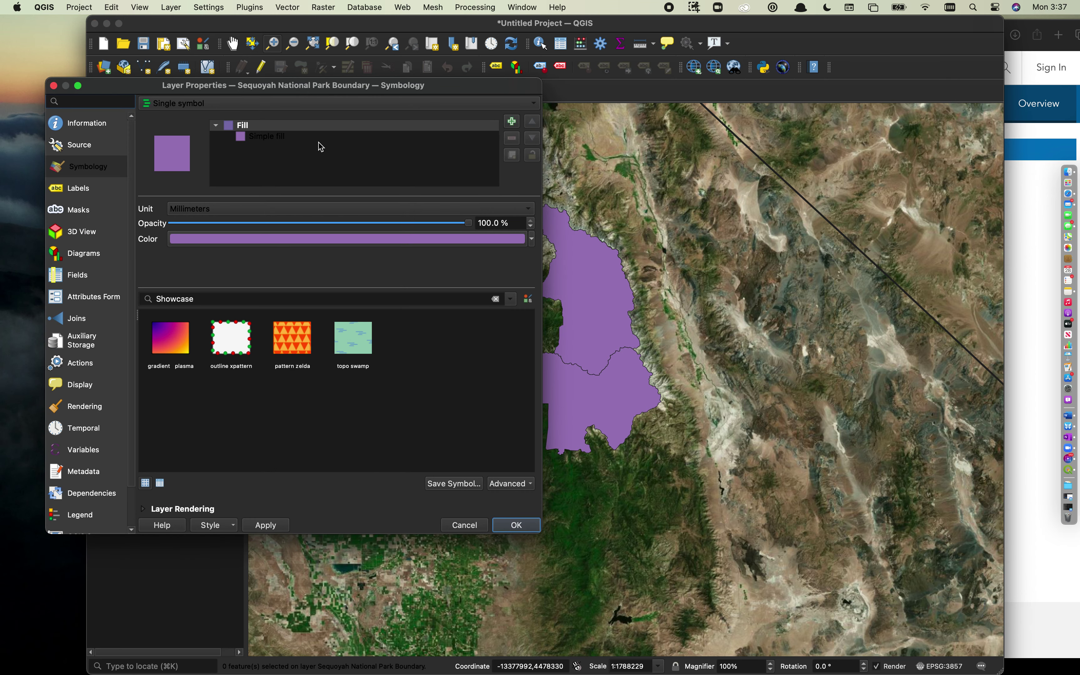
{"action": "left_click", "coordinate": [274, 140]}
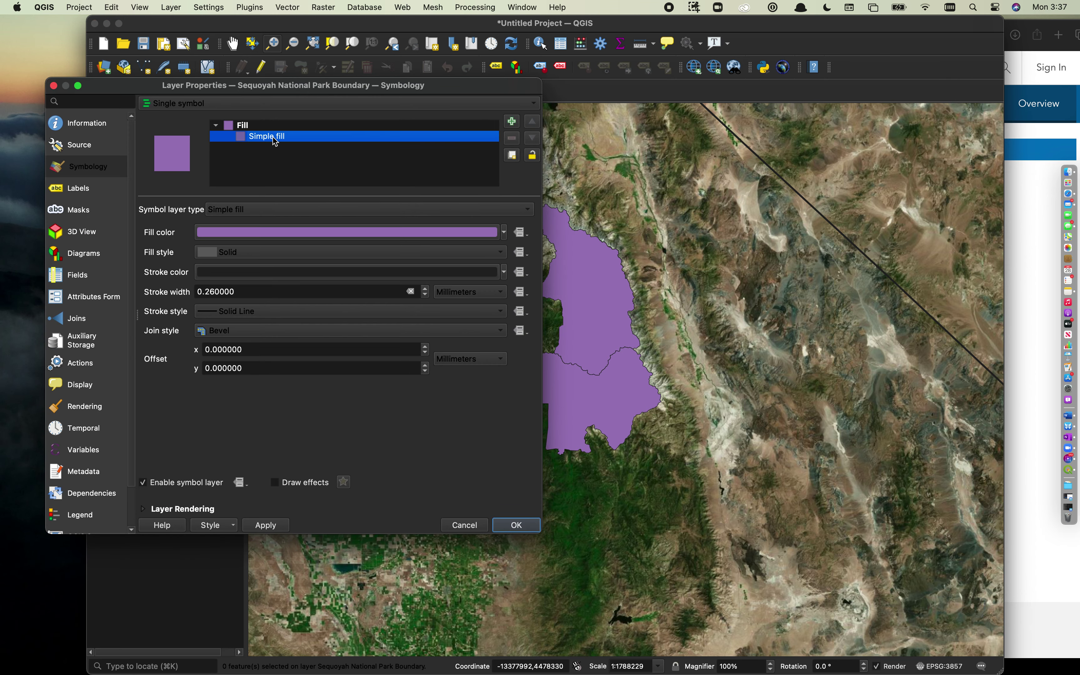
{"action": "left_click", "coordinate": [258, 253]}
{"action": "left_click", "coordinate": [254, 261]}
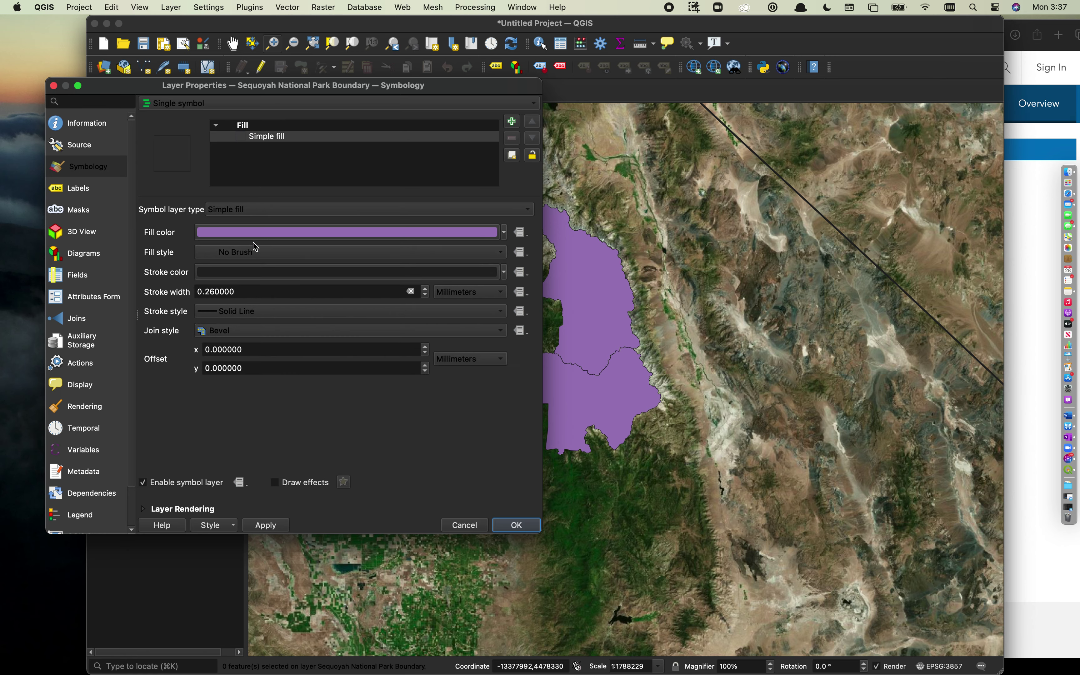
Give the park boundary outline a 1 mm stroke width and a near-white stroke color, and accept the layer properties
{"action": "double_click", "coordinate": [245, 293]}
{"action": "key", "text": "super+a"}
{"action": "type", "text": "1"}
{"action": "key", "text": "Tab"}
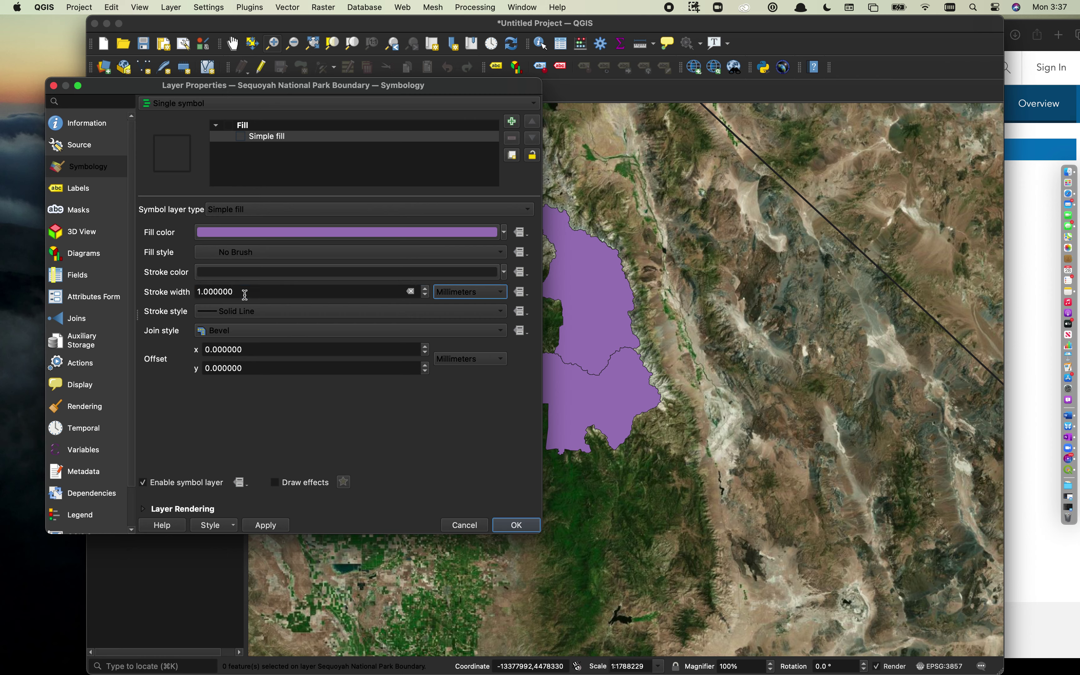
{"action": "left_click", "coordinate": [360, 275]}
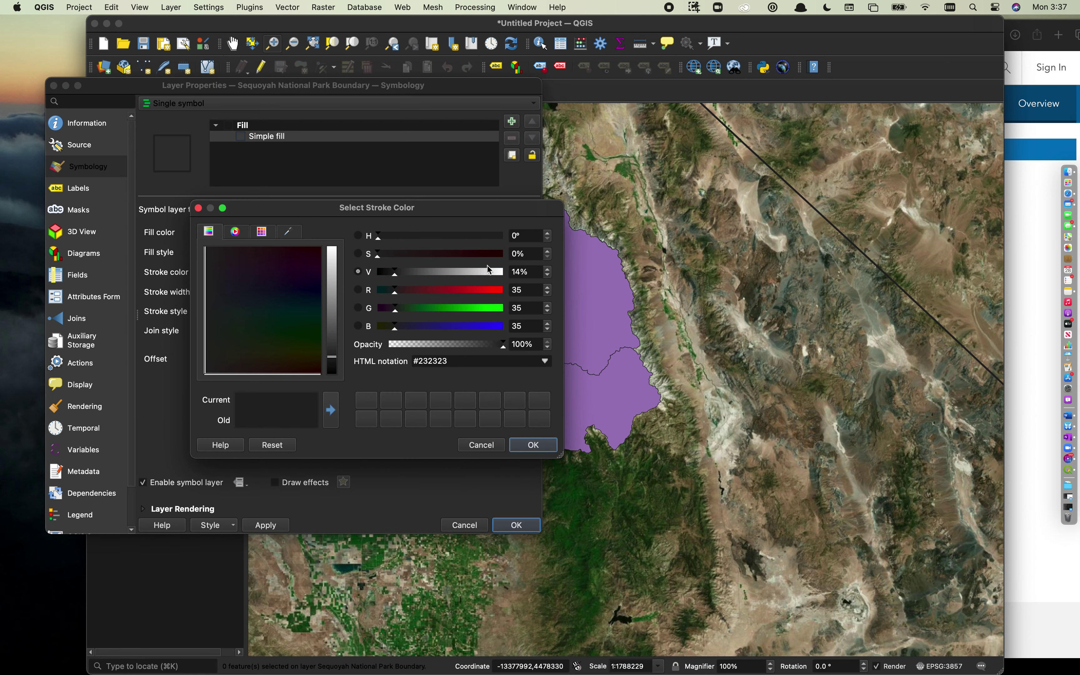
{"action": "left_click", "coordinate": [490, 270]}
{"action": "left_click", "coordinate": [534, 445]}
{"action": "left_click", "coordinate": [278, 525]}
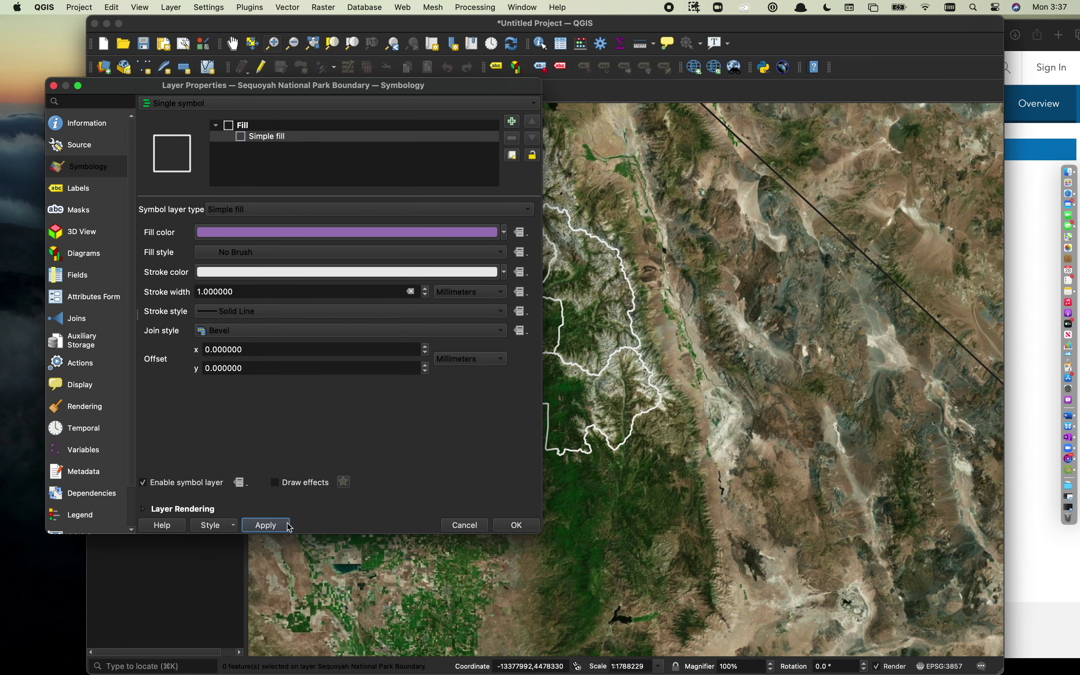
{"action": "left_click", "coordinate": [527, 526]}
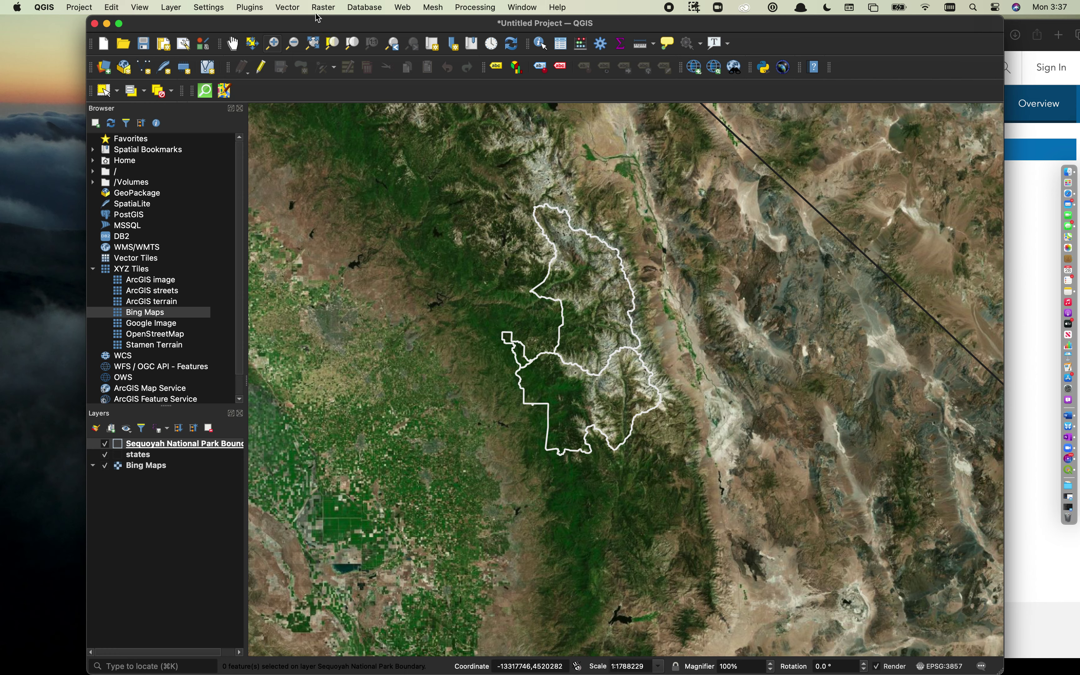
Frame the park boundary more closely on the map and enable the scale bar decoration with its default settings
{"action": "left_click", "coordinate": [272, 43]}
{"action": "left_click_drag", "start_coordinate": [555, 191], "coordinate": [713, 490]}
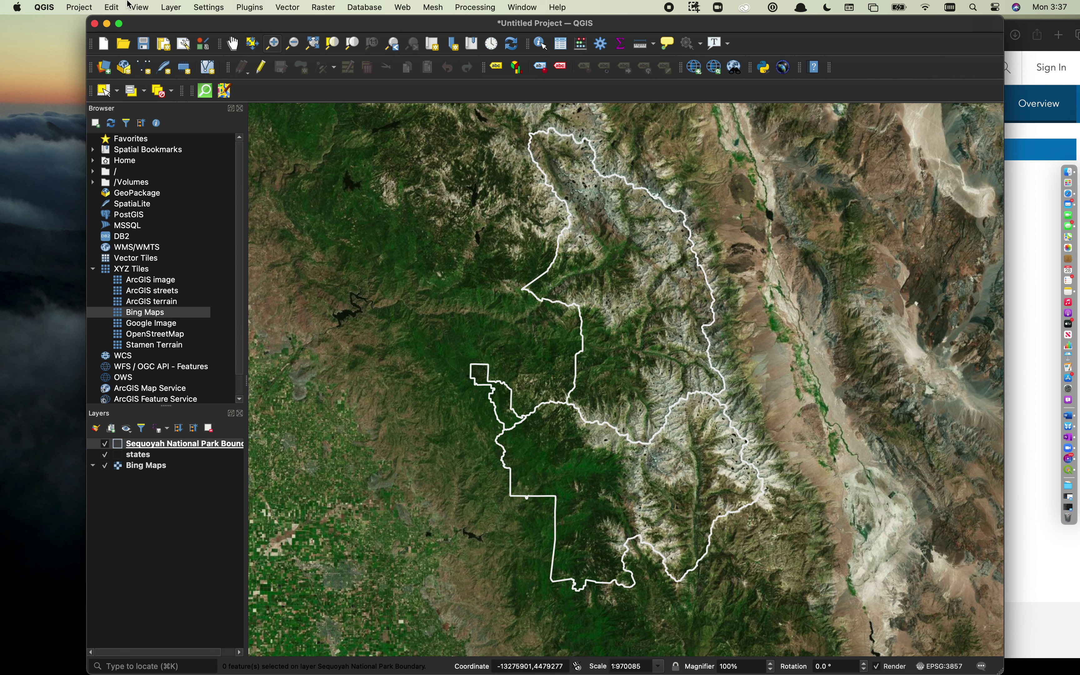
{"action": "left_click", "coordinate": [79, 7]}
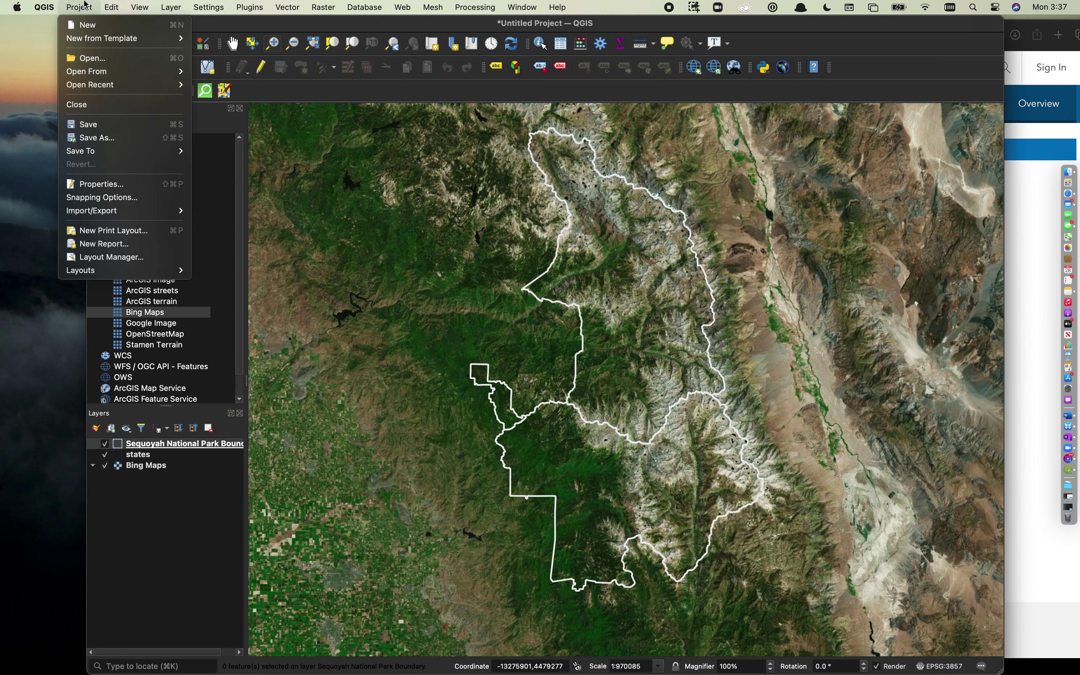
{"action": "mouse_move", "coordinate": [148, 5]}
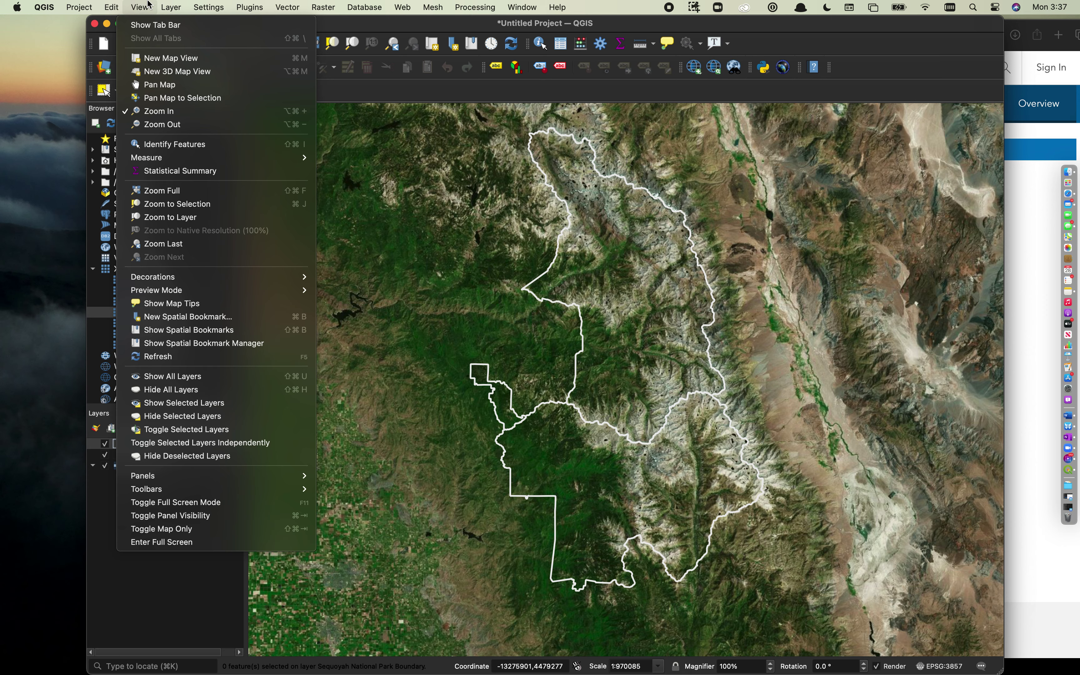
{"action": "mouse_move", "coordinate": [194, 278]}
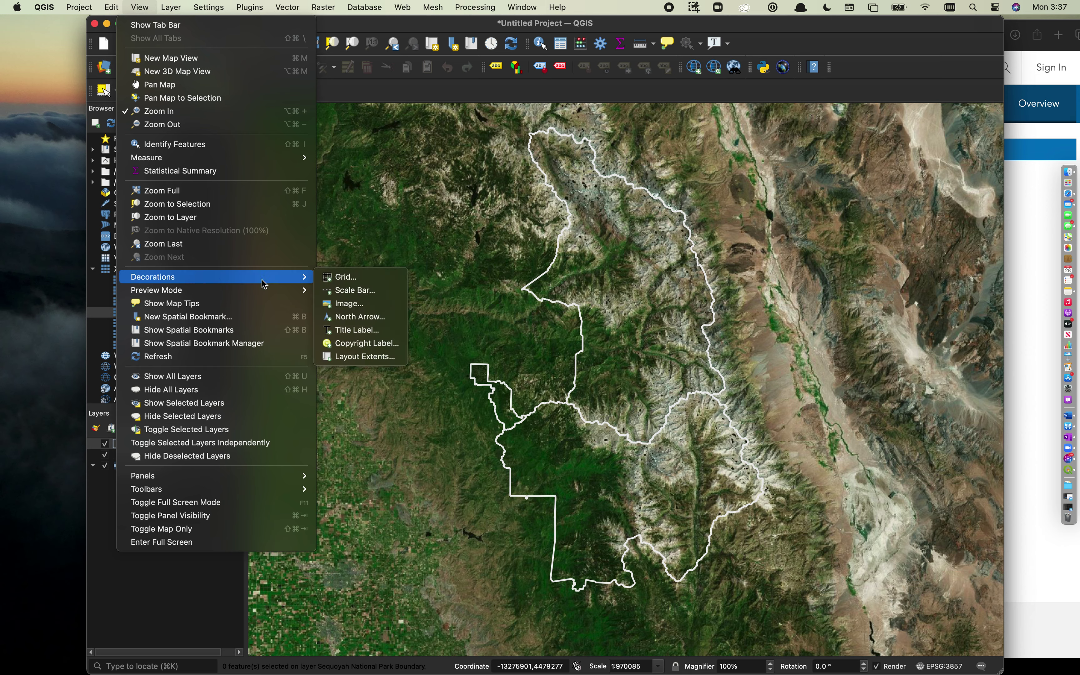
{"action": "left_click", "coordinate": [369, 291]}
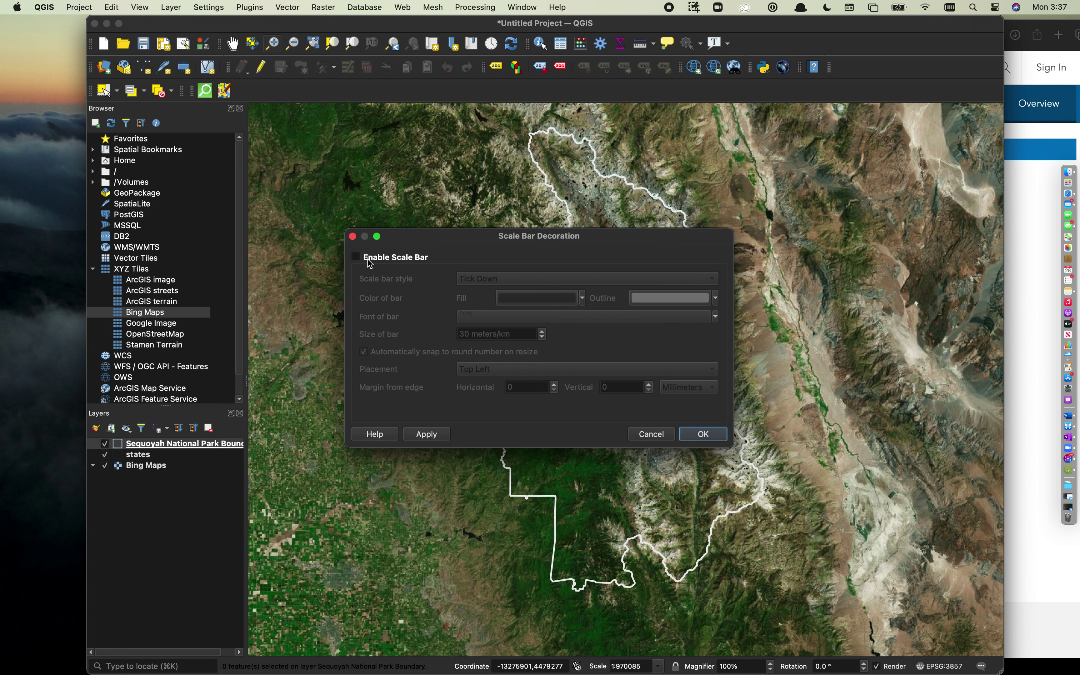
{"action": "left_click", "coordinate": [356, 258]}
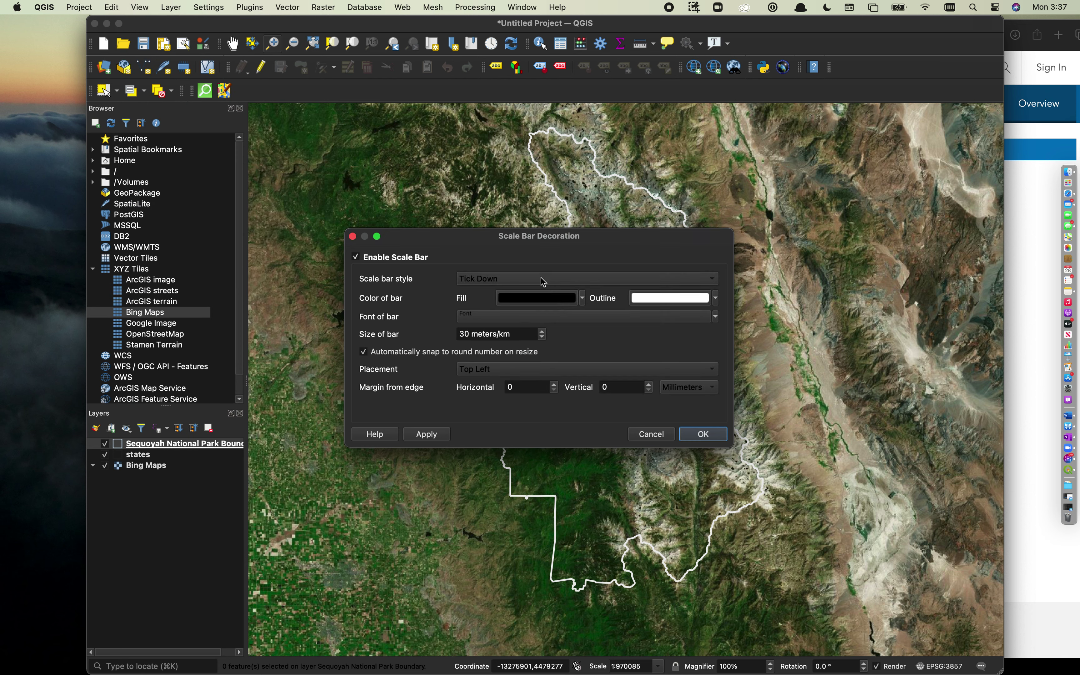
{"action": "left_click", "coordinate": [443, 435]}
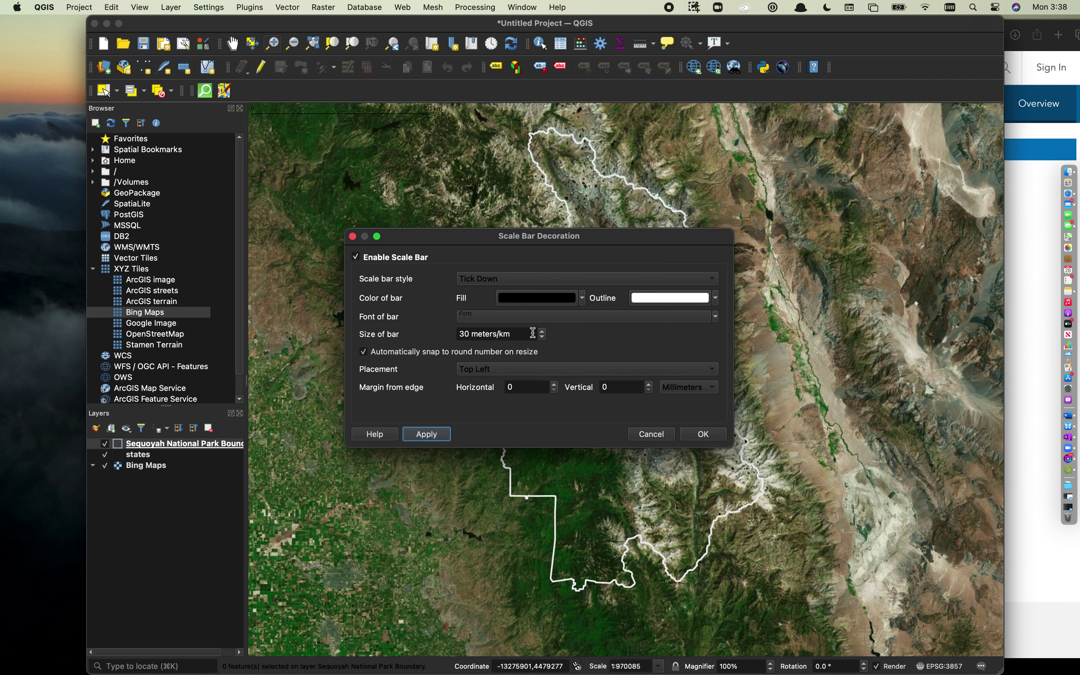
Change the scale bar's fill color to white and apply it to the map
{"action": "left_click", "coordinate": [581, 298]}
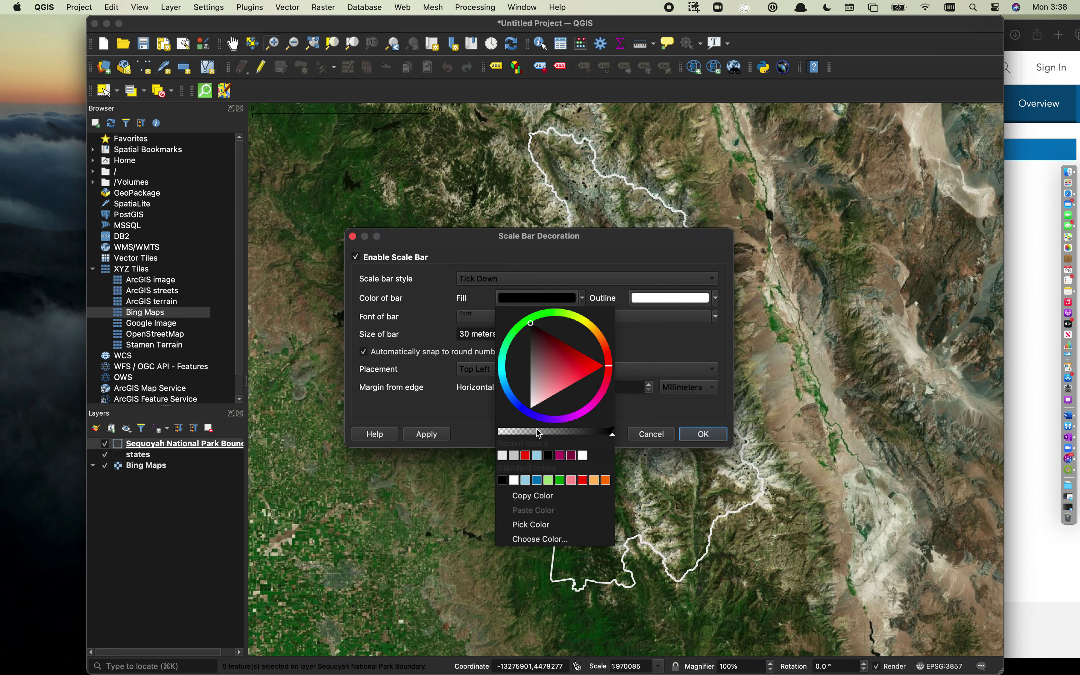
{"action": "left_click", "coordinate": [514, 480]}
{"action": "left_click", "coordinate": [433, 437]}
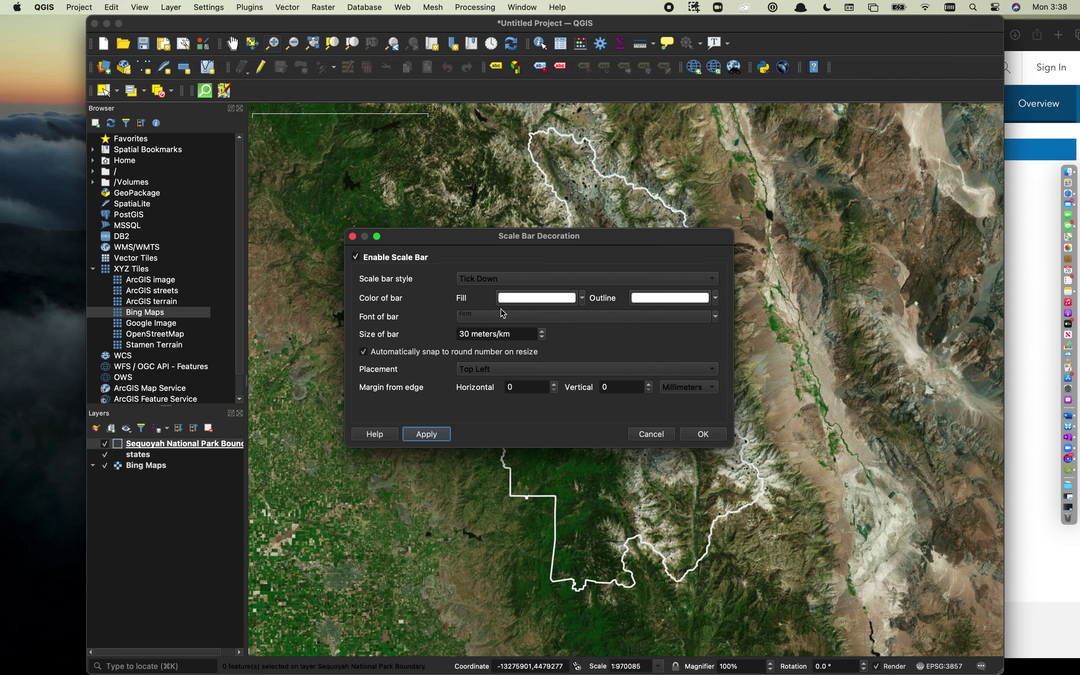
Set the scale bar's font color to the off-white #f8f8f8 and accept the scale bar decoration
{"action": "left_click", "coordinate": [530, 317]}
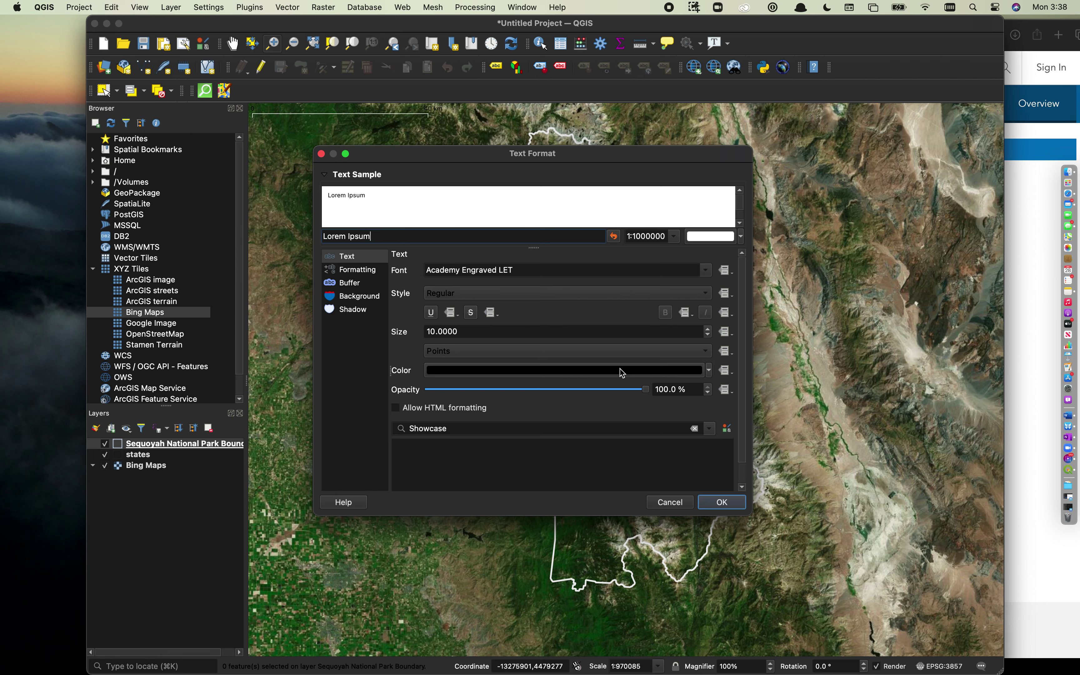
{"action": "left_click", "coordinate": [640, 371]}
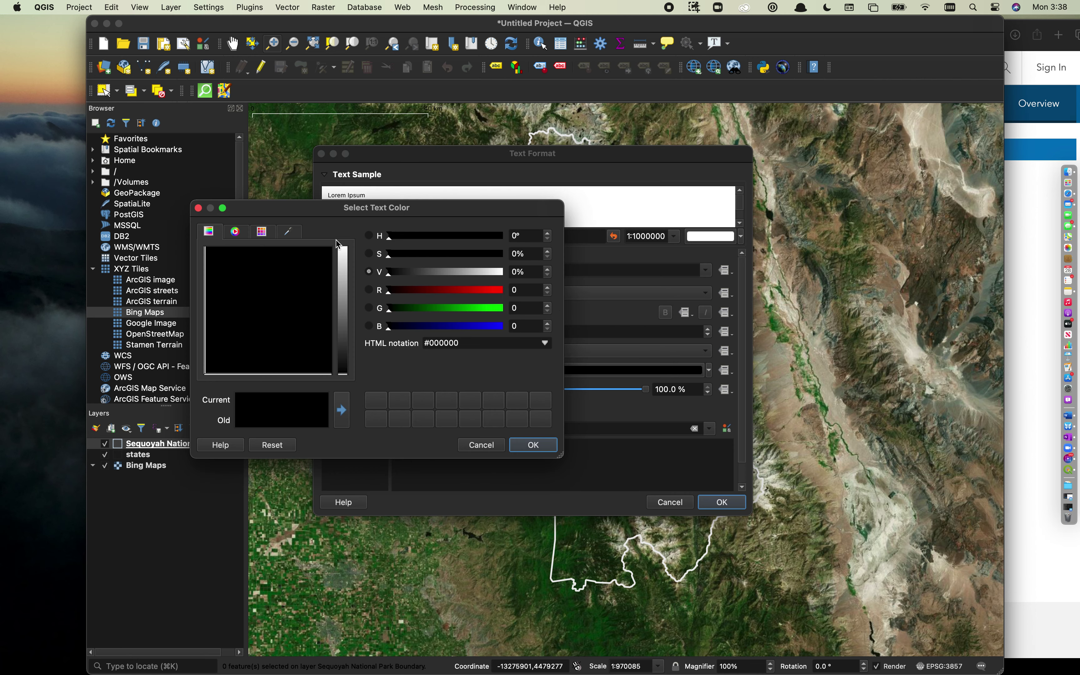
{"action": "left_click", "coordinate": [344, 251]}
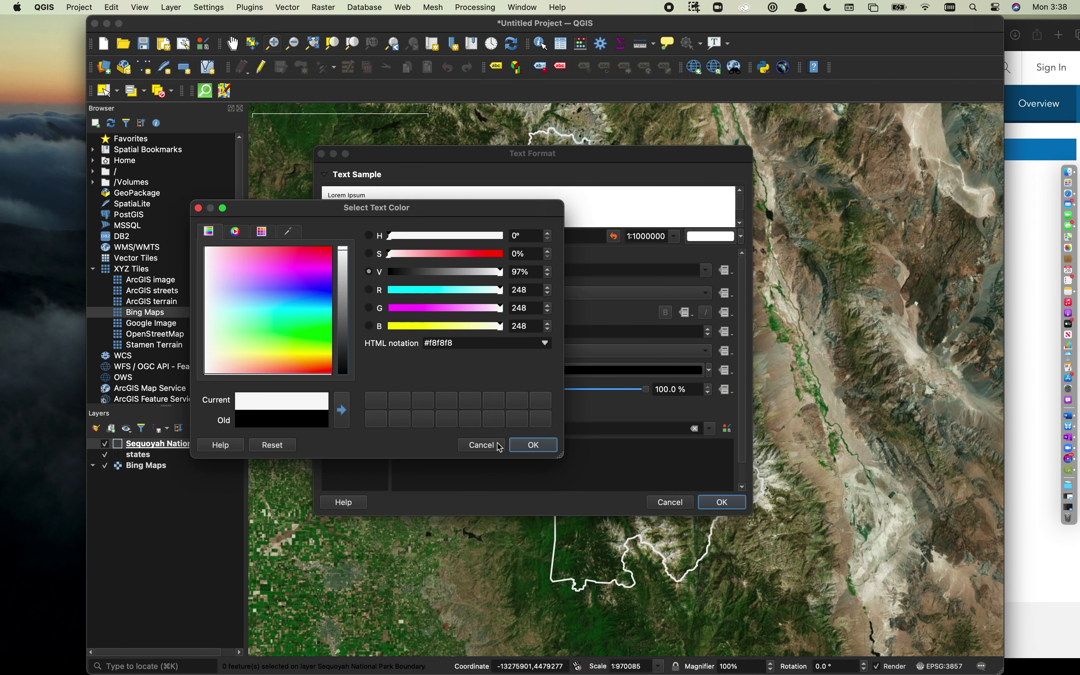
{"action": "left_click", "coordinate": [537, 445]}
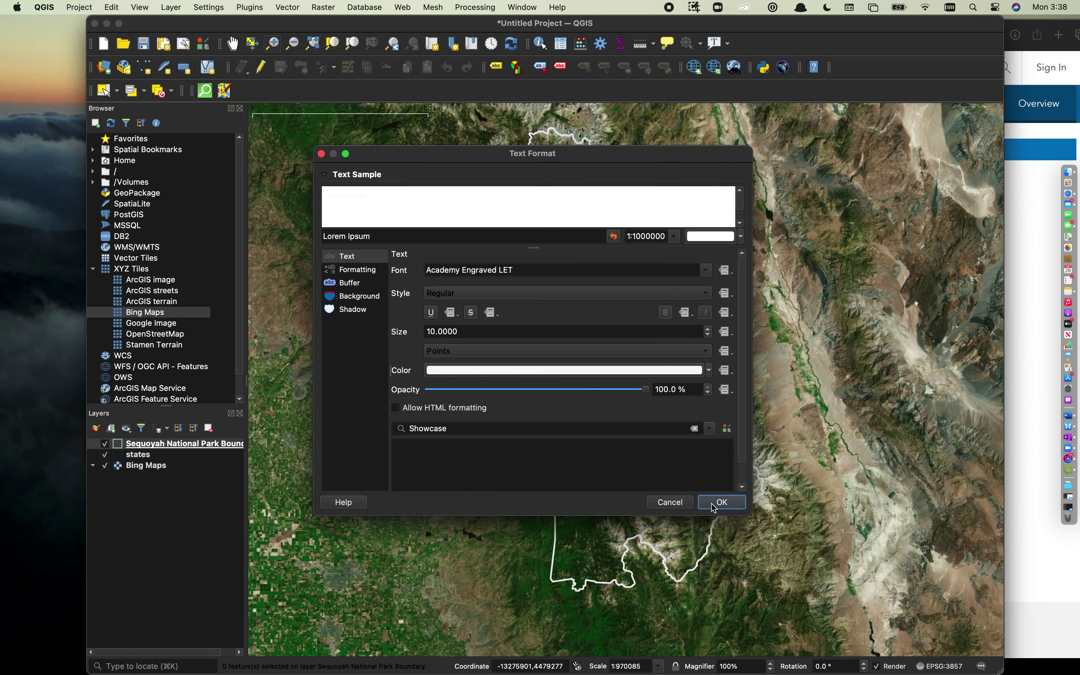
{"action": "left_click", "coordinate": [721, 502]}
{"action": "left_click", "coordinate": [437, 434]}
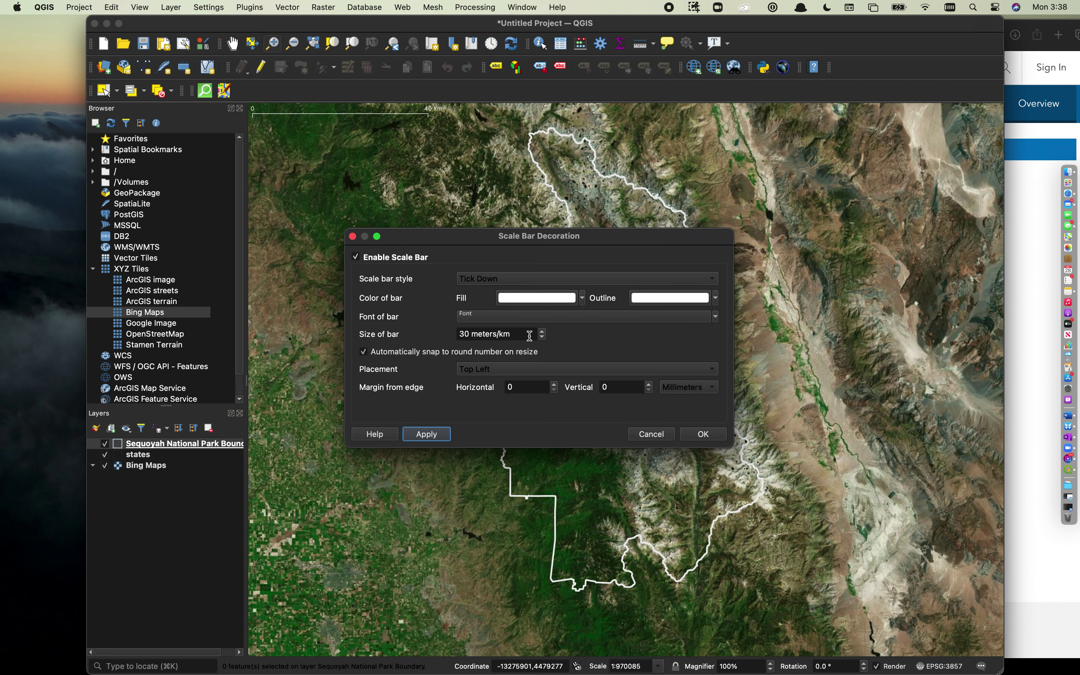
{"action": "left_click", "coordinate": [703, 434]}
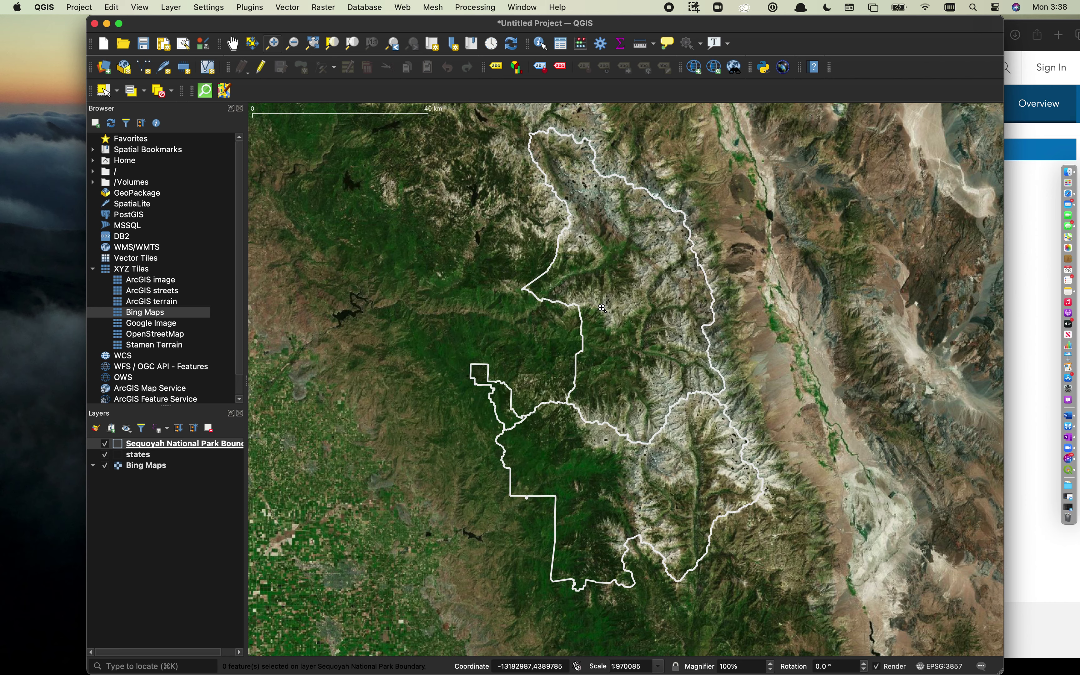
Enable the north arrow decoration with a white fill and apply it to the map
{"action": "left_click", "coordinate": [198, 4]}
{"action": "mouse_move", "coordinate": [138, 5]}
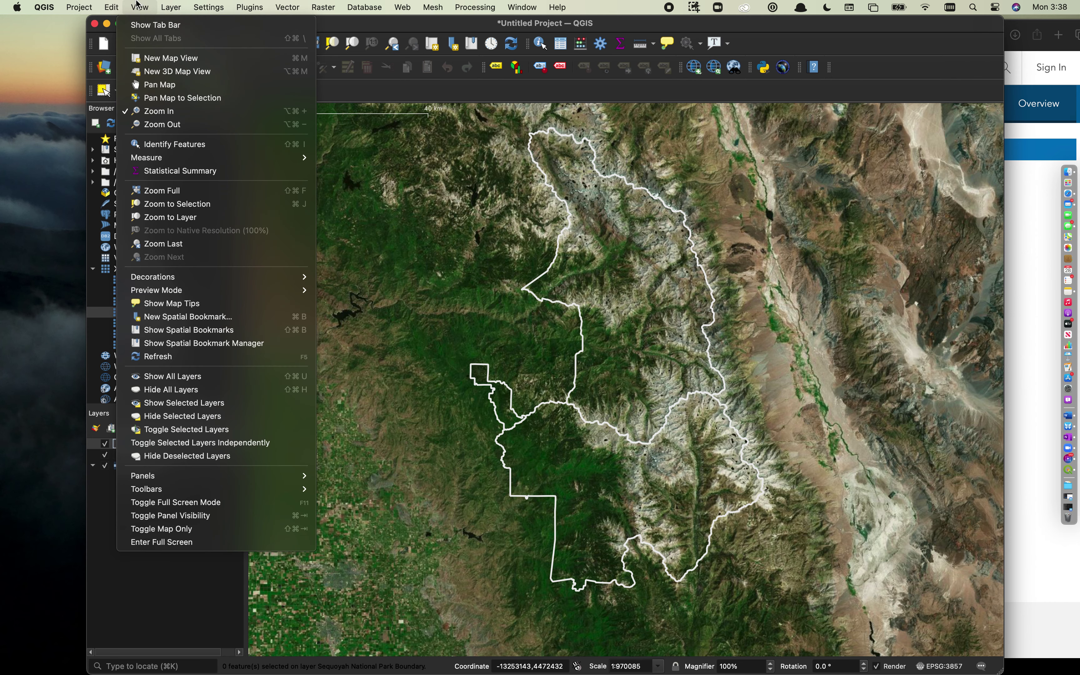
{"action": "mouse_move", "coordinate": [207, 276]}
{"action": "left_click", "coordinate": [372, 318]}
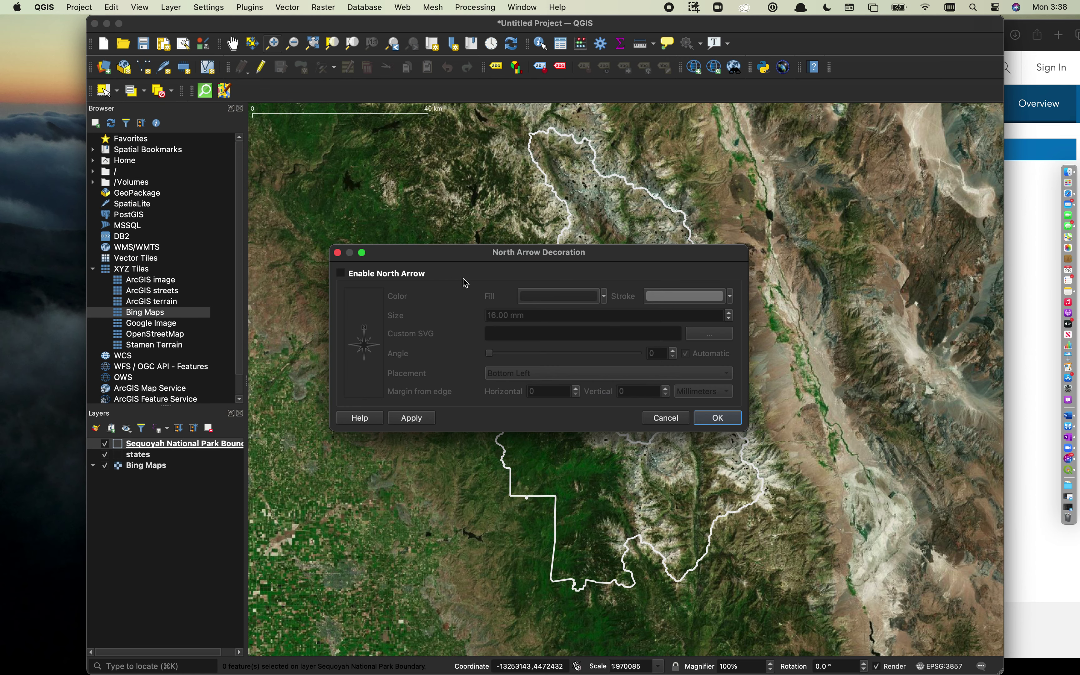
{"action": "left_click", "coordinate": [348, 276]}
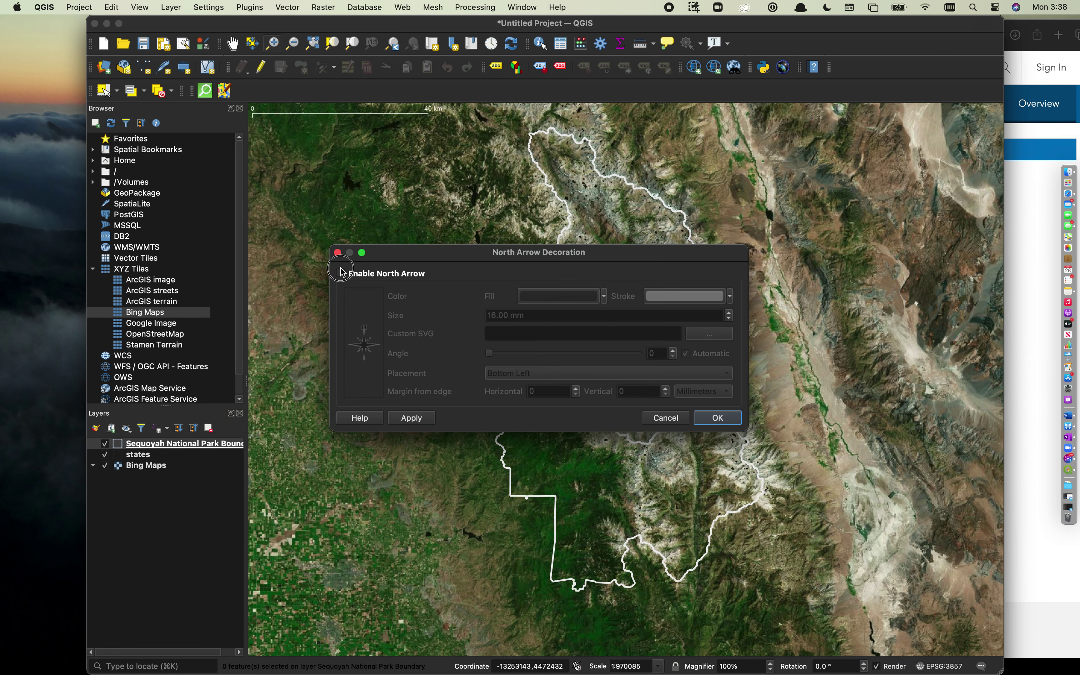
{"action": "left_click", "coordinate": [605, 296]}
{"action": "left_click", "coordinate": [536, 454]}
{"action": "left_click", "coordinate": [412, 418]}
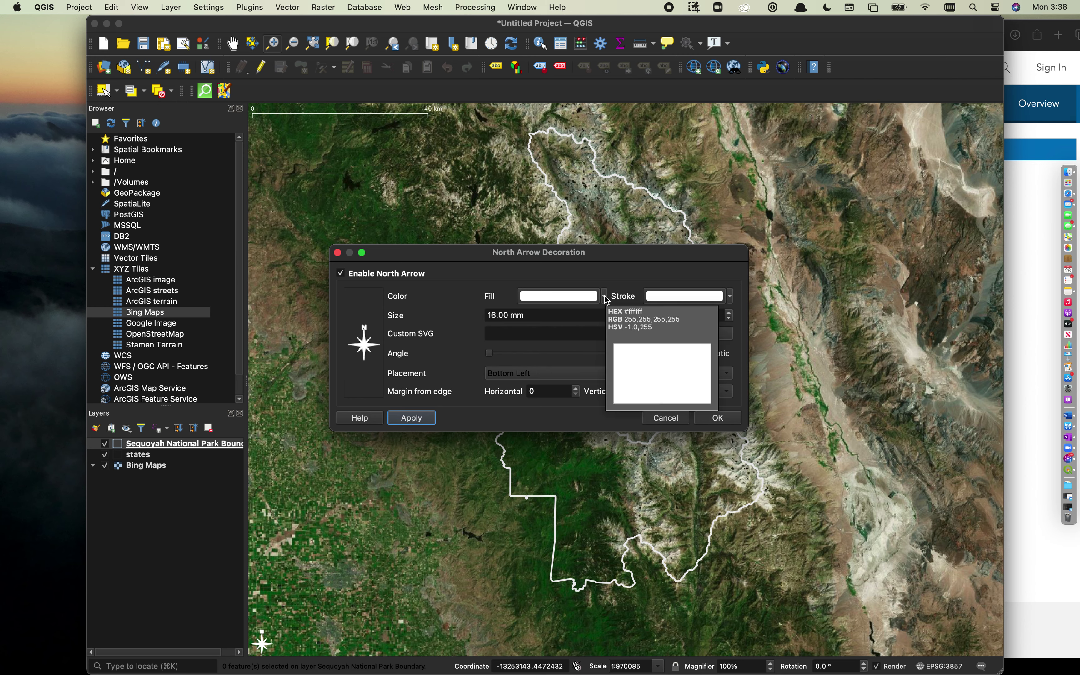
Change the north arrow's stroke color to black and accept the decoration settings
{"action": "left_click", "coordinate": [730, 296]}
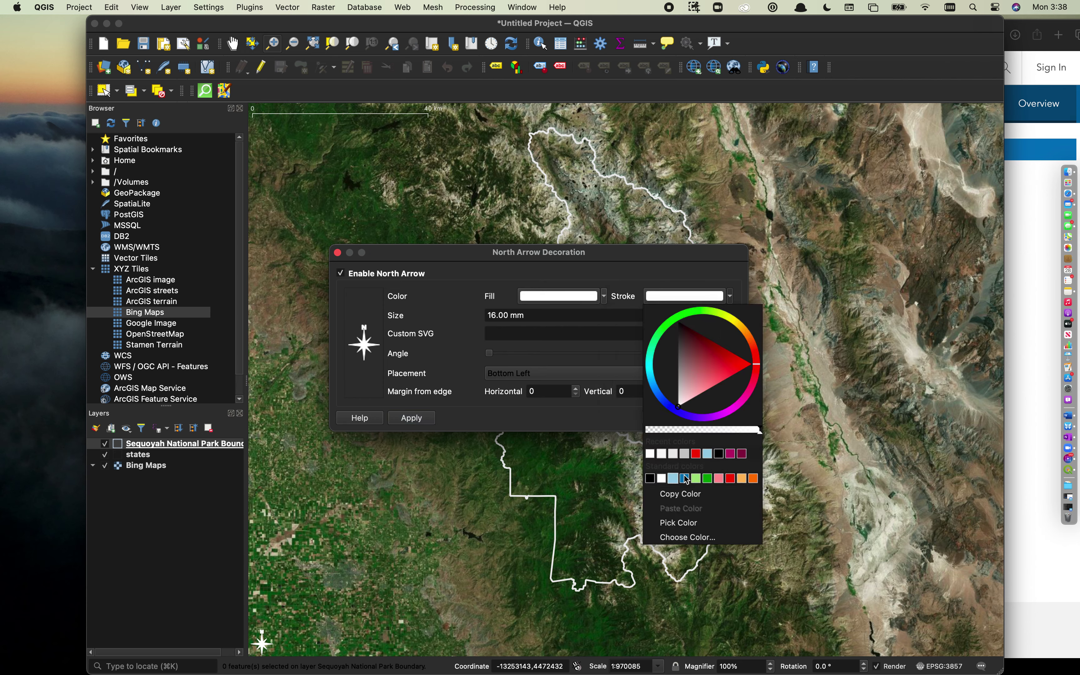
{"action": "left_click", "coordinate": [718, 453]}
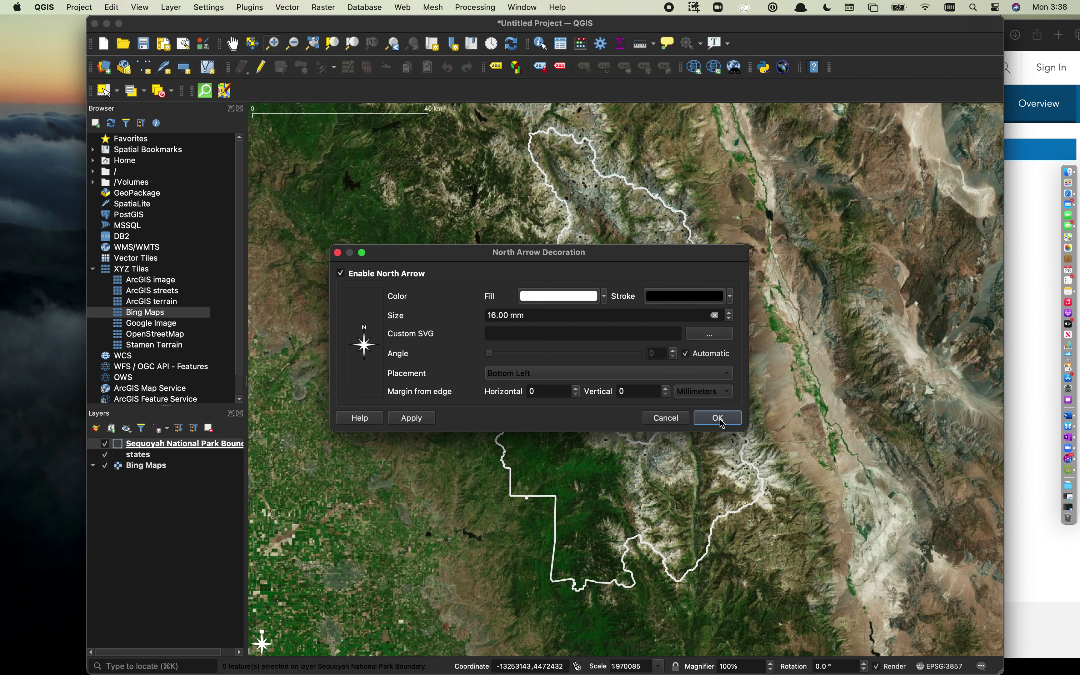
{"action": "left_click", "coordinate": [719, 419]}
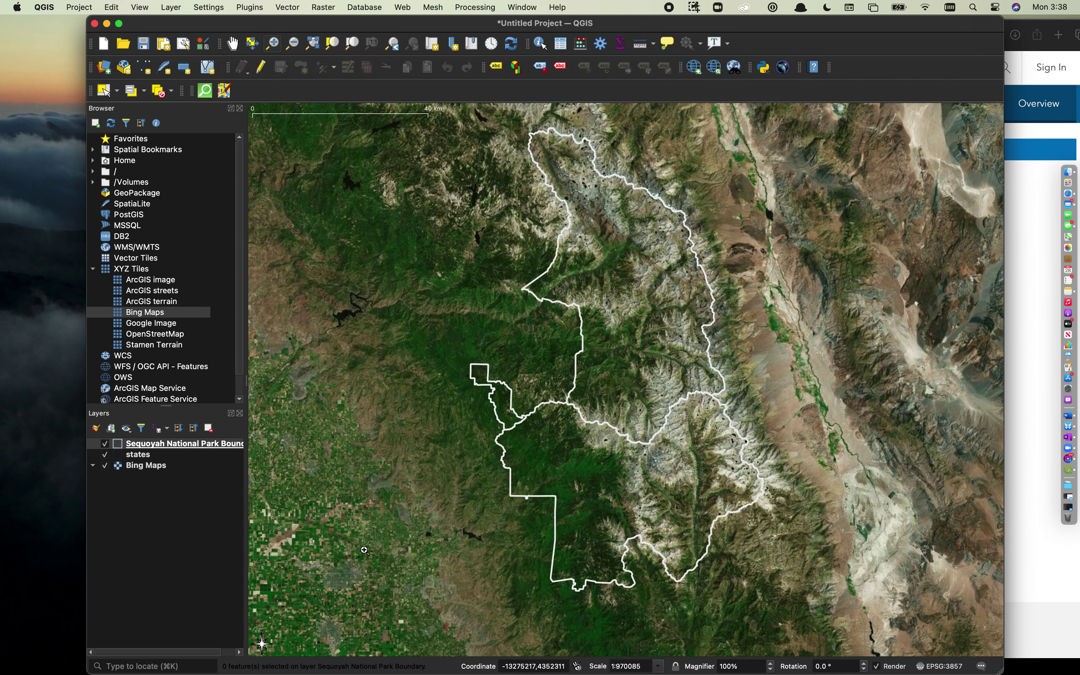
Reopen the north arrow decoration settings, set the arrow size to 30 mm and apply it
{"action": "left_click", "coordinate": [145, 5]}
{"action": "mouse_move", "coordinate": [196, 277]}
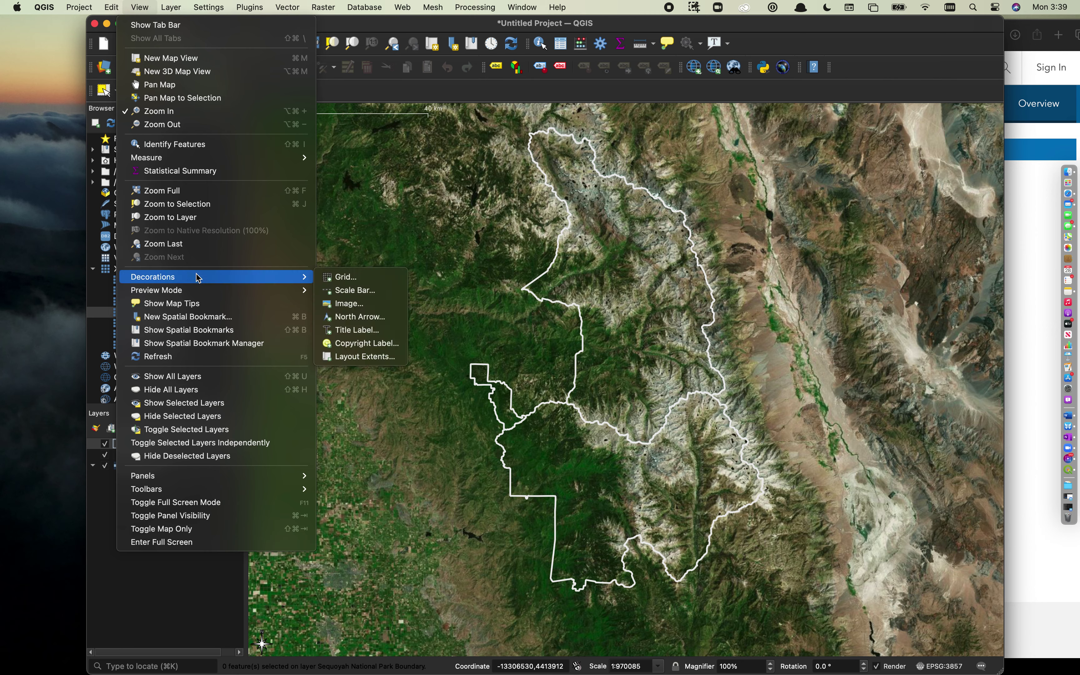
{"action": "left_click", "coordinate": [377, 317]}
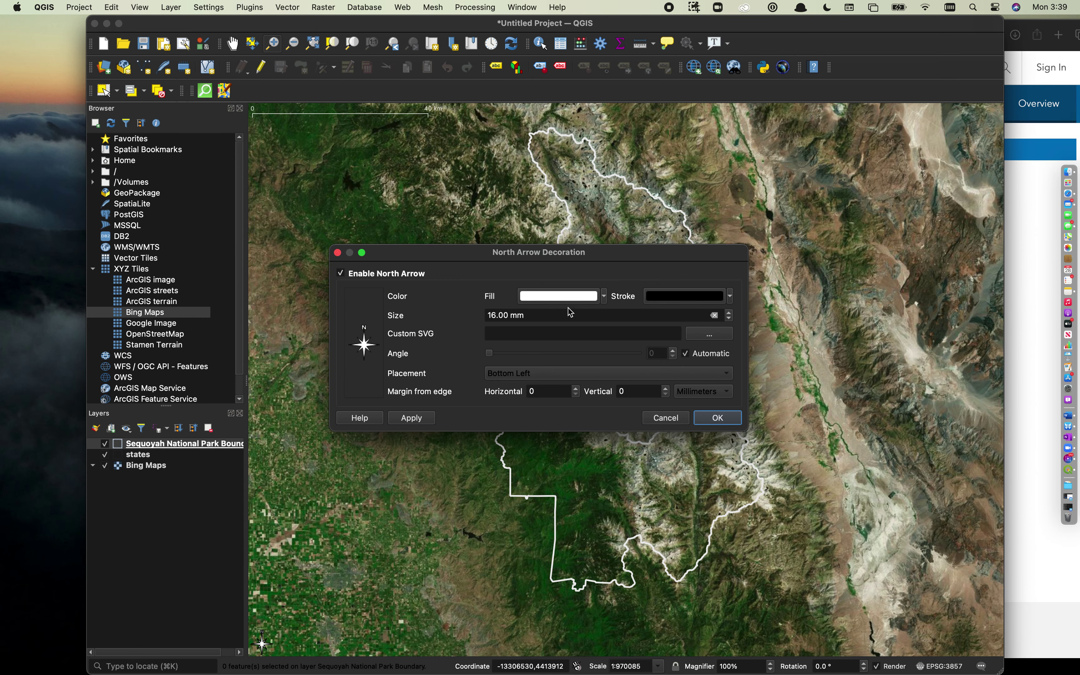
{"action": "left_click", "coordinate": [730, 313]}
{"action": "left_click", "coordinate": [729, 313]}
{"action": "type", "text": "30"}
{"action": "key", "text": "Tab"}
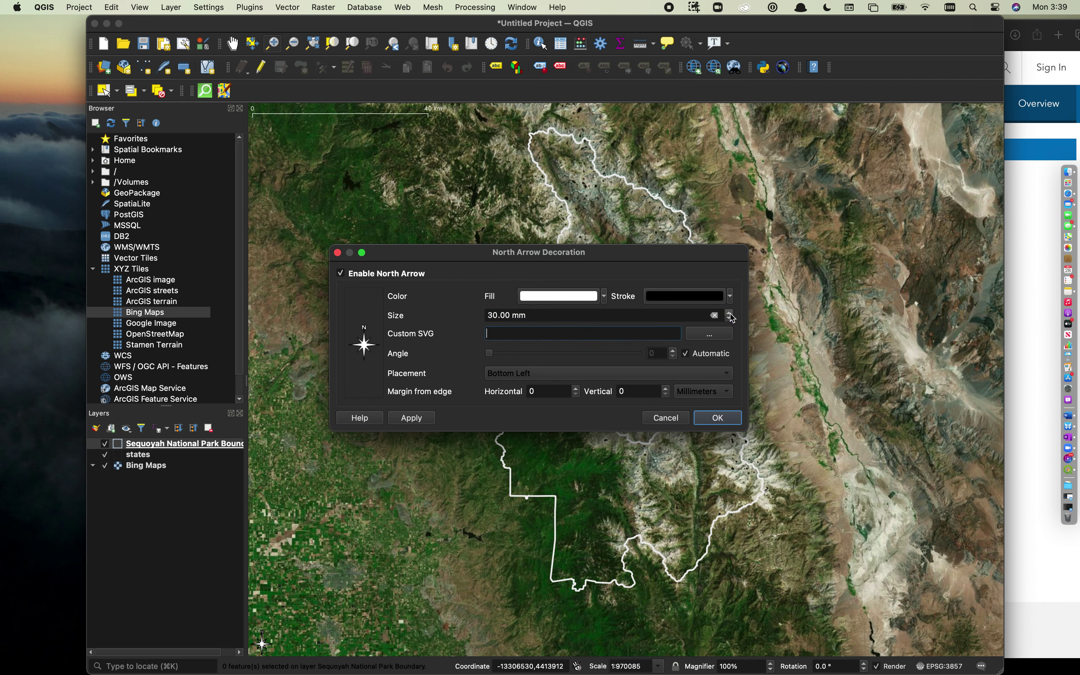
{"action": "left_click", "coordinate": [423, 419]}
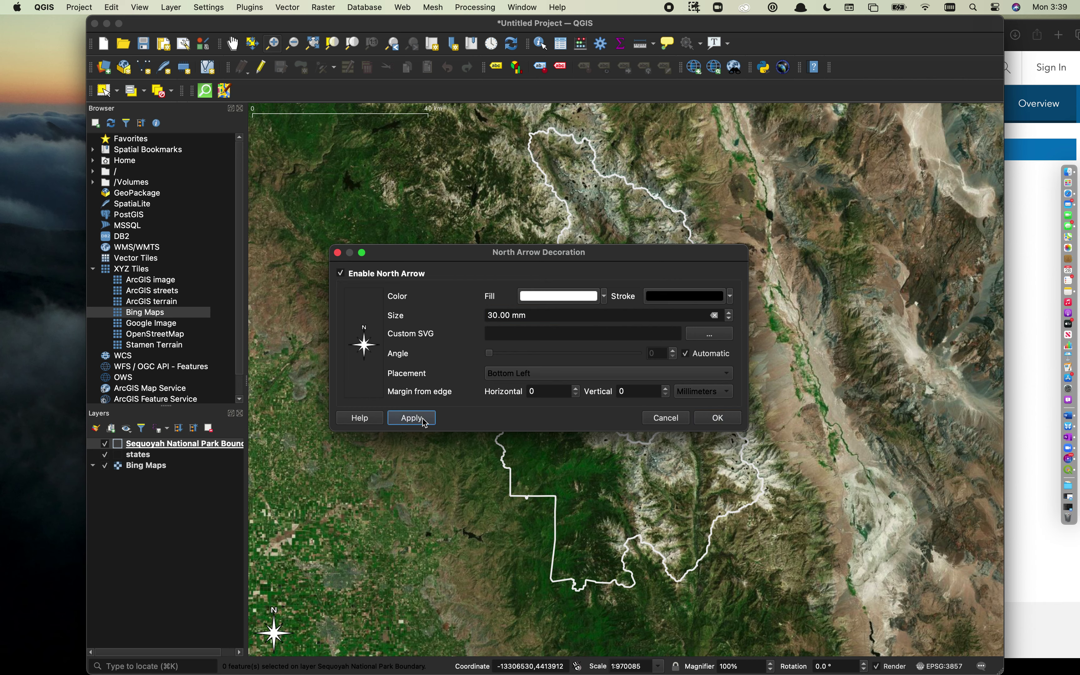
Enlarge the north arrow to a size of 50 mm and apply it to the map
{"action": "left_click", "coordinate": [498, 313]}
{"action": "double_click", "coordinate": [498, 313]}
{"action": "type", "text": "50"}
{"action": "key", "text": "Tab"}
{"action": "left_click", "coordinate": [416, 419]}
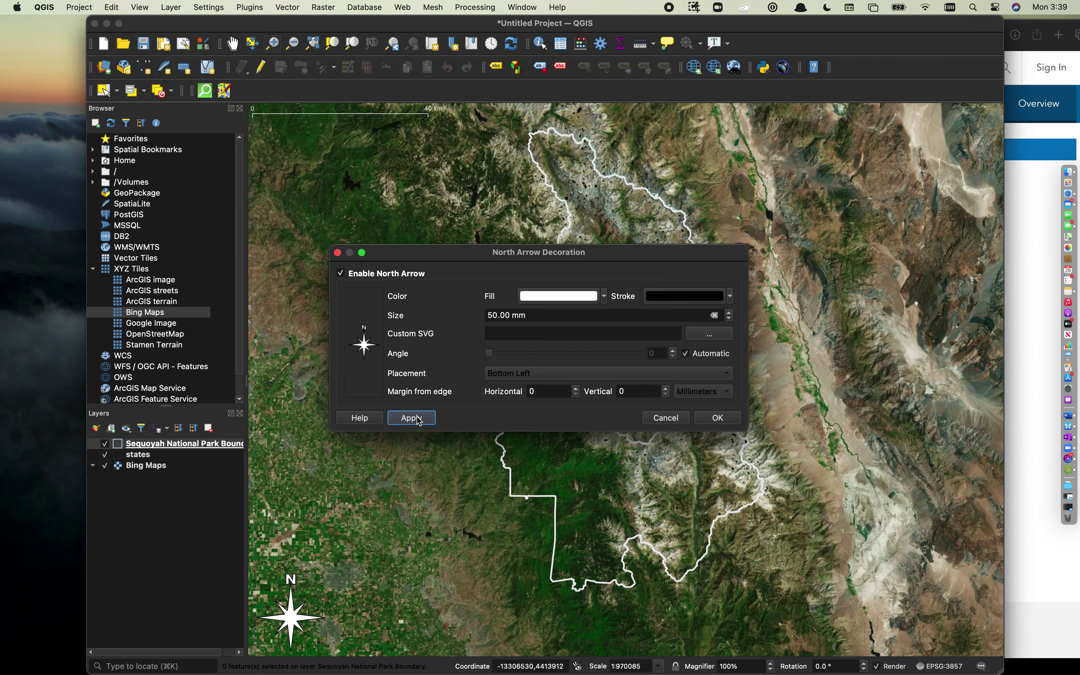
Accept the north arrow settings and set up a map image export at 300 dpi using the map canvas extent
{"action": "left_click", "coordinate": [717, 418]}
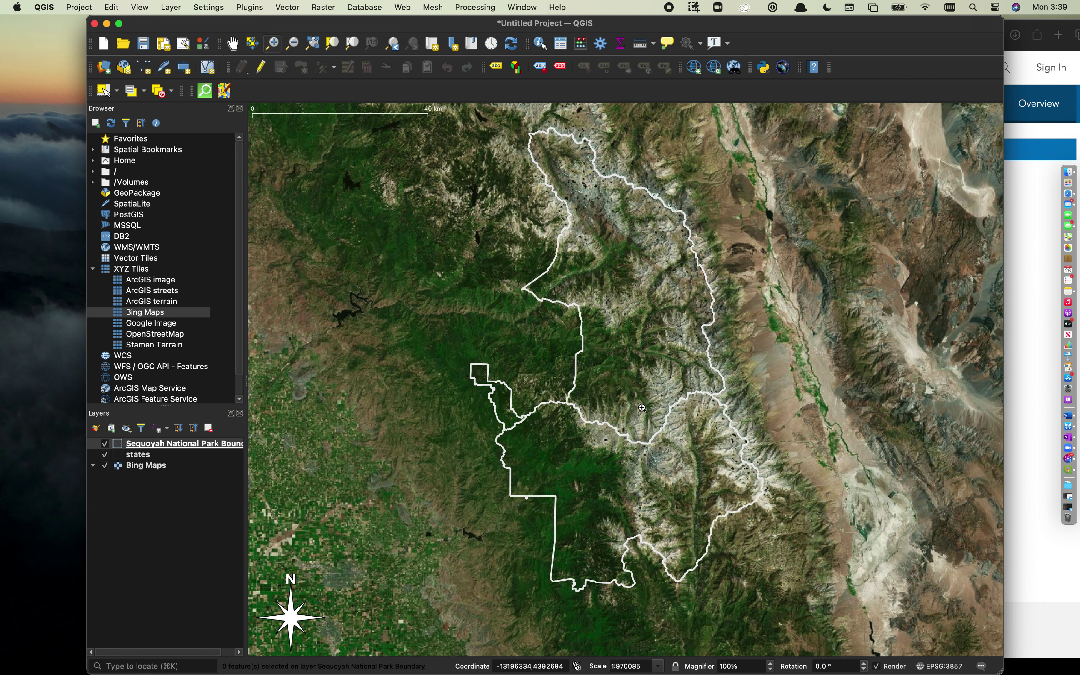
{"action": "left_click", "coordinate": [82, 6]}
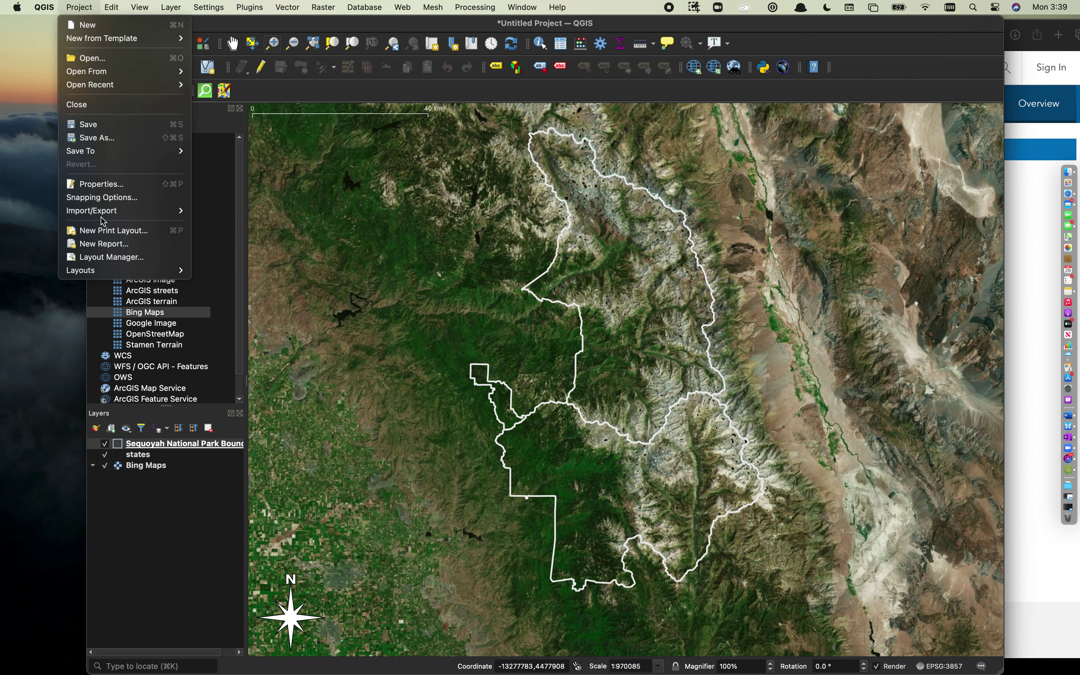
{"action": "mouse_move", "coordinate": [105, 212]}
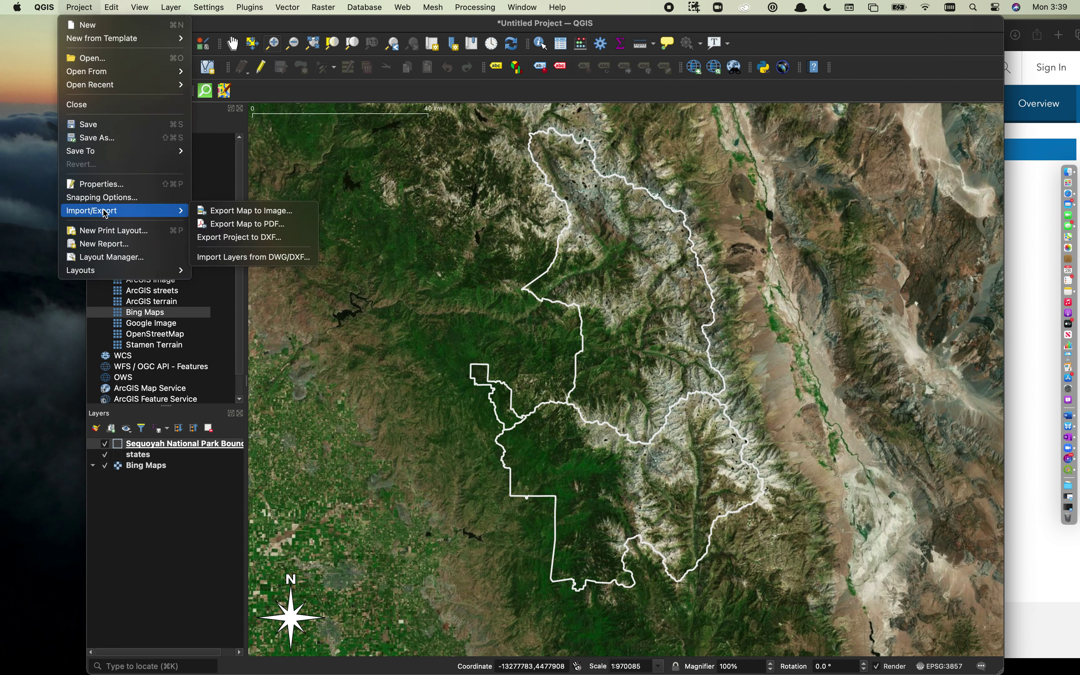
{"action": "left_click", "coordinate": [222, 213]}
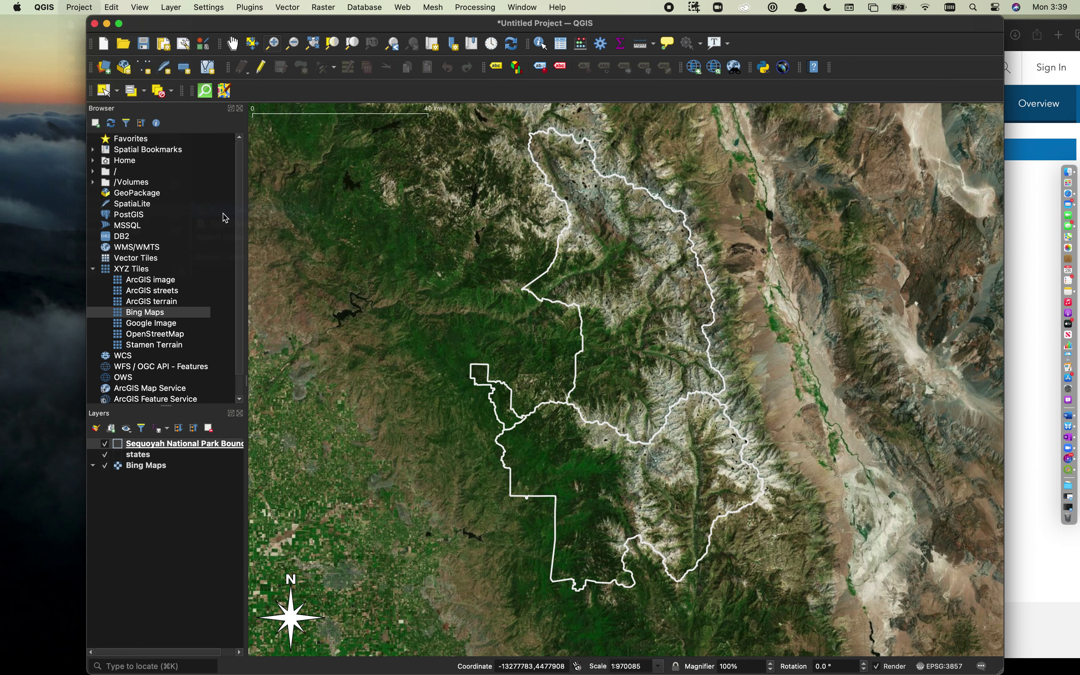
{"action": "double_click", "coordinate": [431, 287]}
{"action": "type", "text": "300 dpi"}
{"action": "key", "text": "Tab"}
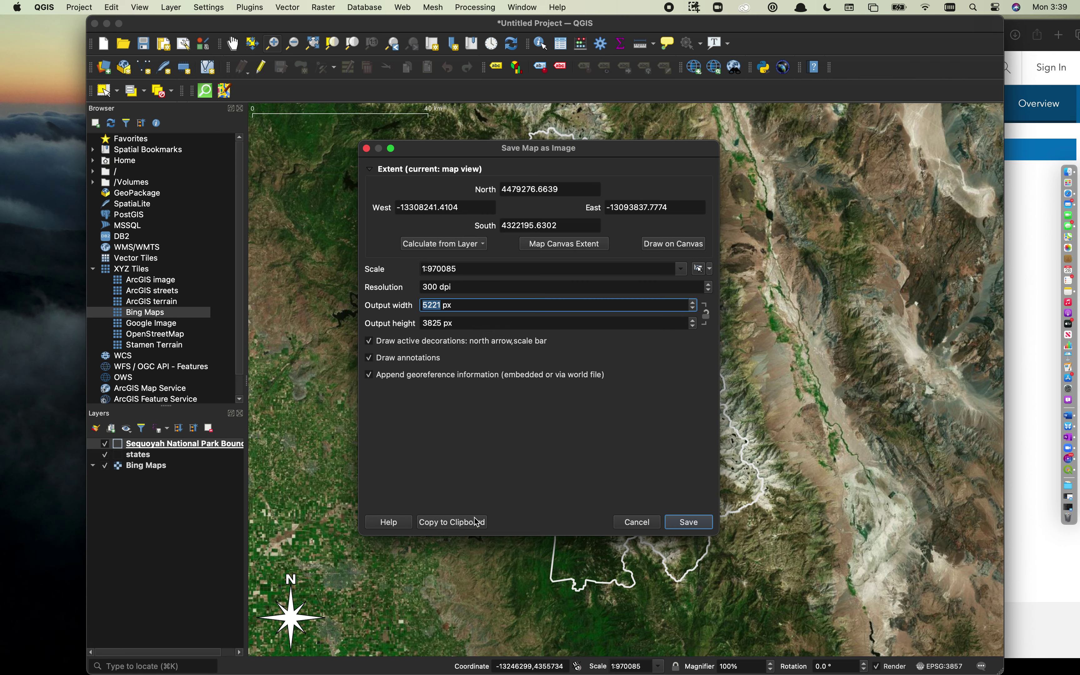
{"action": "left_click", "coordinate": [559, 246]}
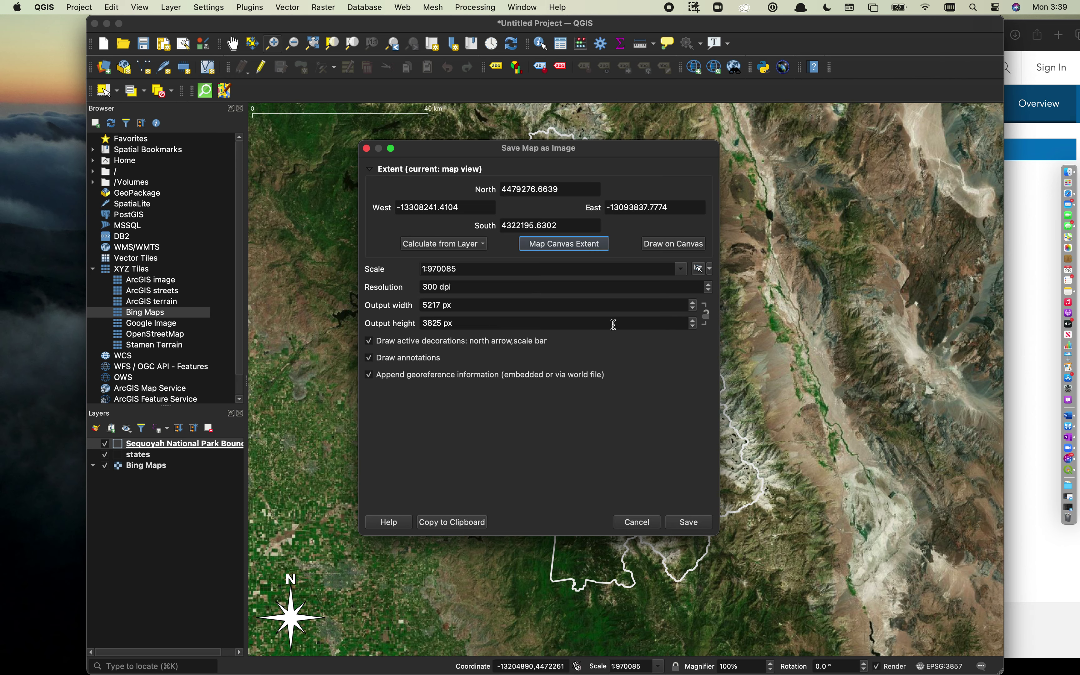
Export the map image to the Desktop in PNG format under the name "first map"
{"action": "left_click", "coordinate": [688, 525]}
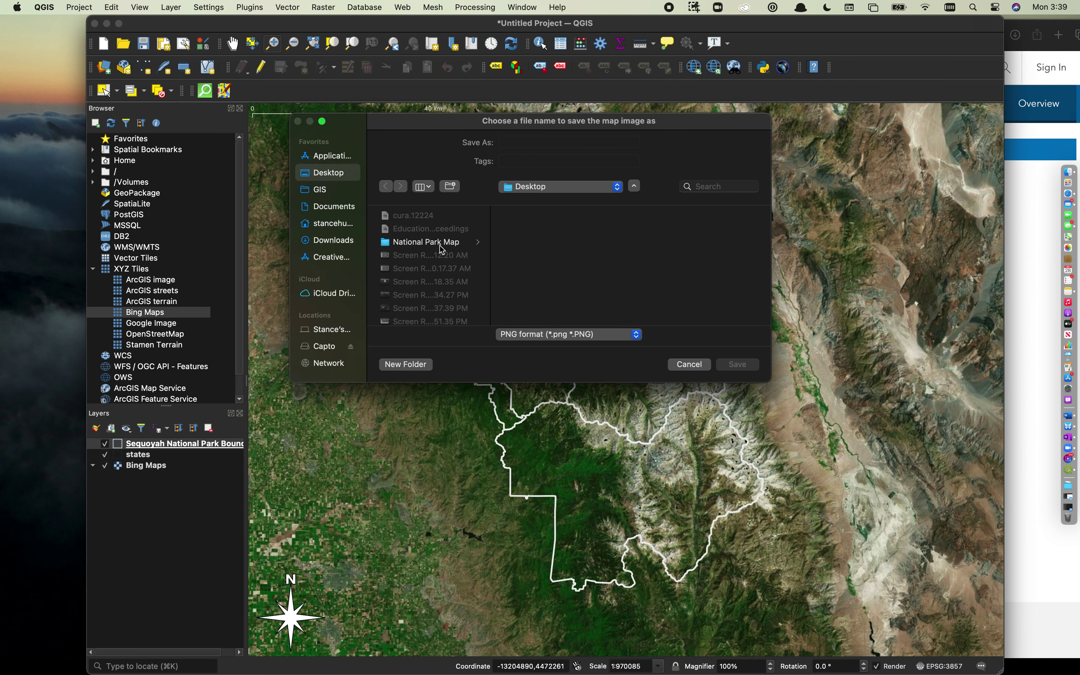
{"action": "left_click", "coordinate": [611, 143]}
{"action": "type", "text": "first map"}
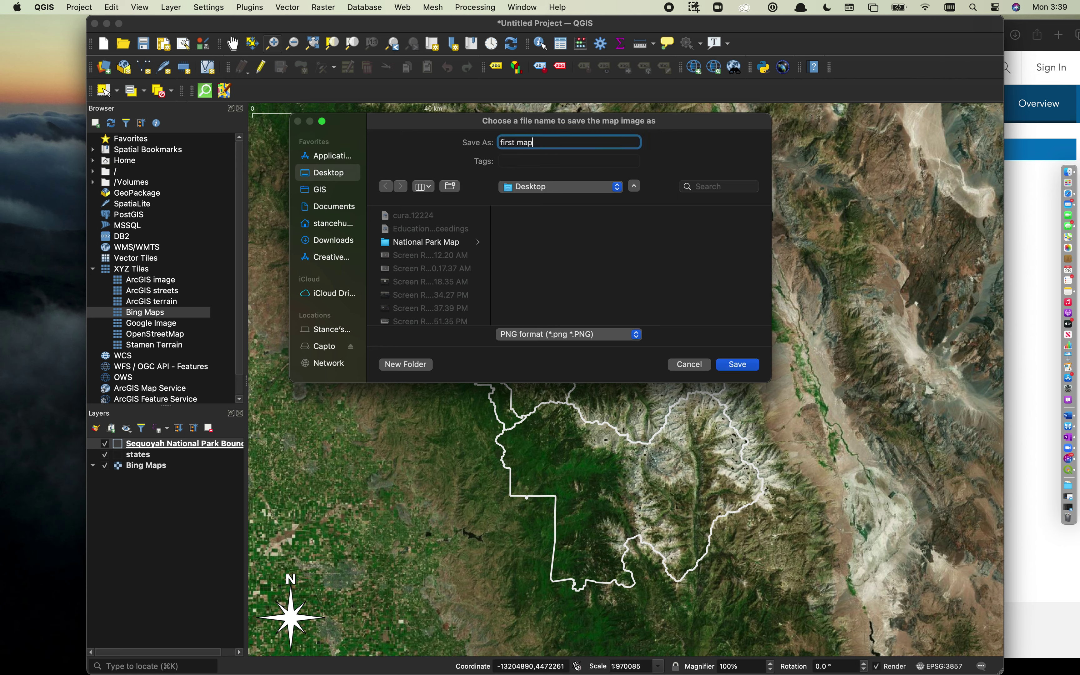
{"action": "key", "text": "Return"}
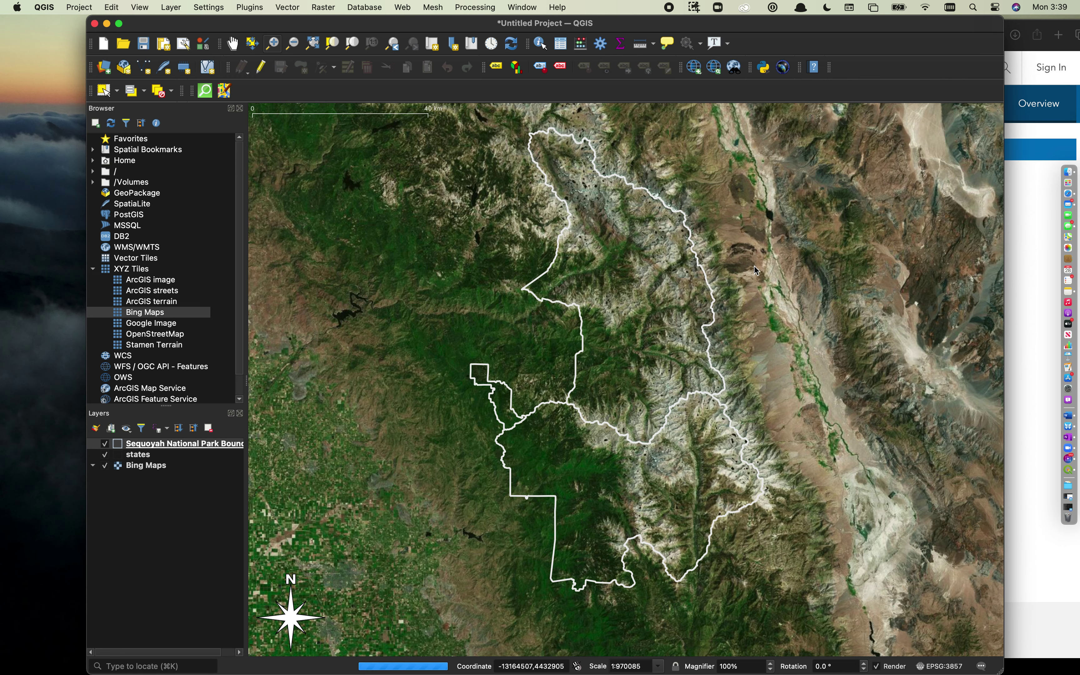
Switch to Finder, locate first map.png on the Desktop and inspect the exported map in Preview
{"action": "left_click", "coordinate": [1069, 173]}
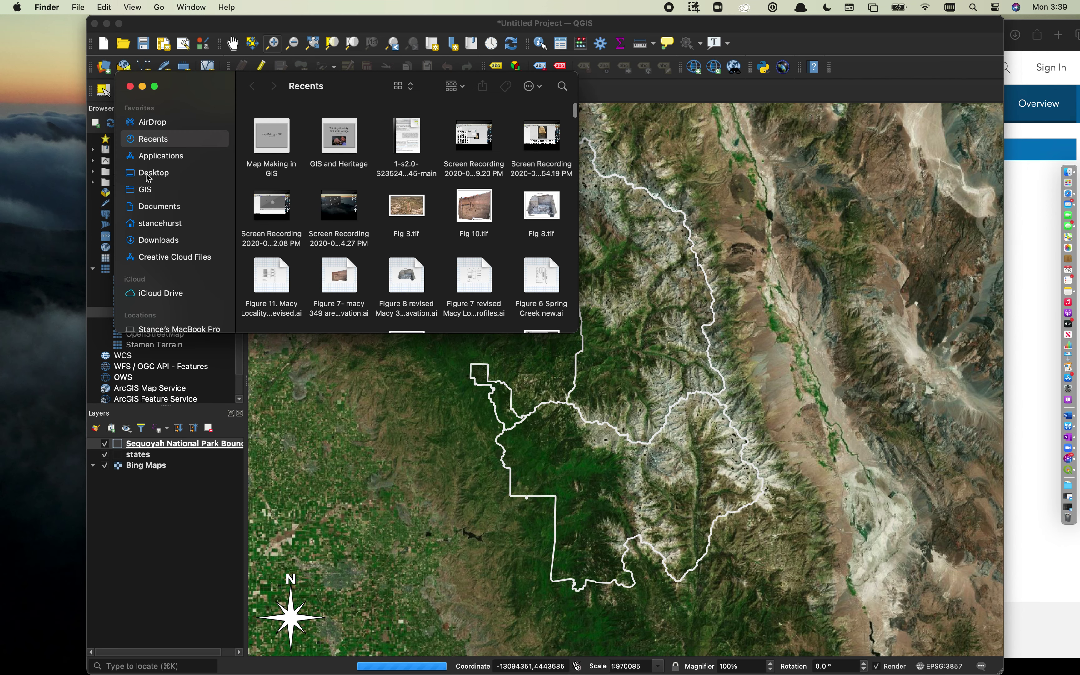
{"action": "left_click", "coordinate": [149, 174]}
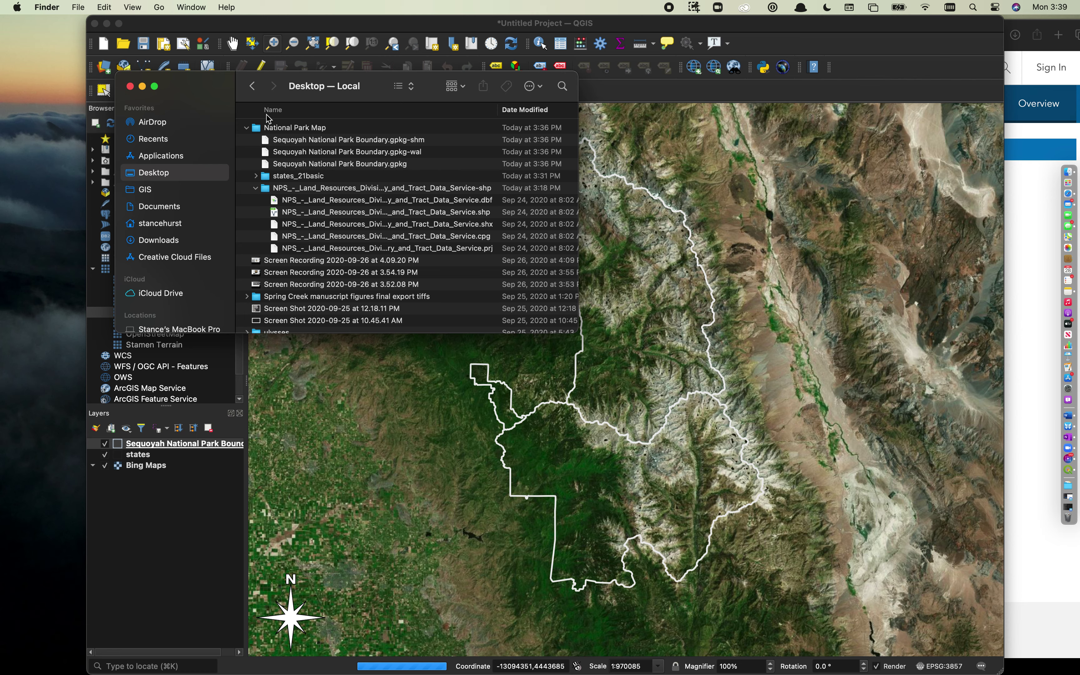
{"action": "left_click", "coordinate": [247, 128]}
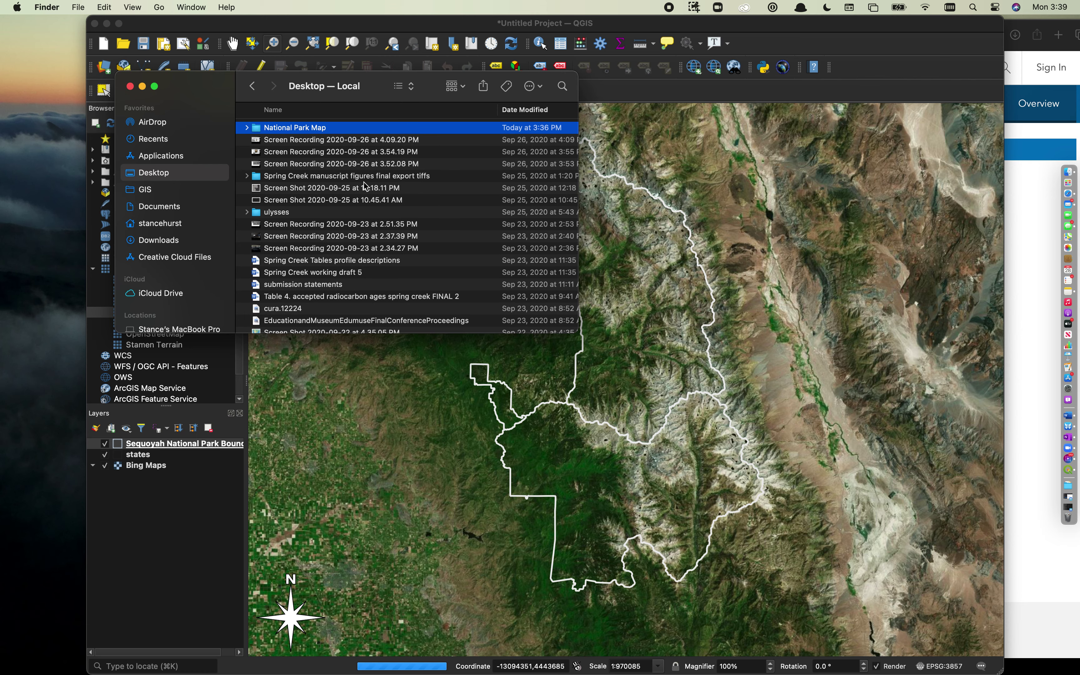
{"action": "left_click", "coordinate": [261, 128]}
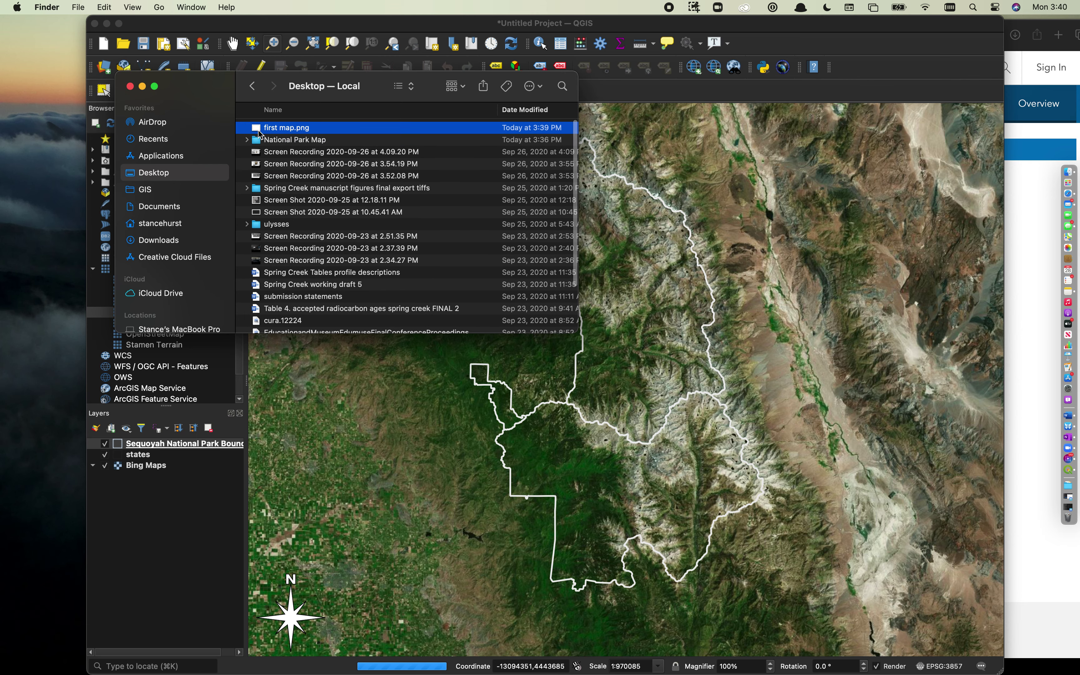
{"action": "key", "text": "space"}
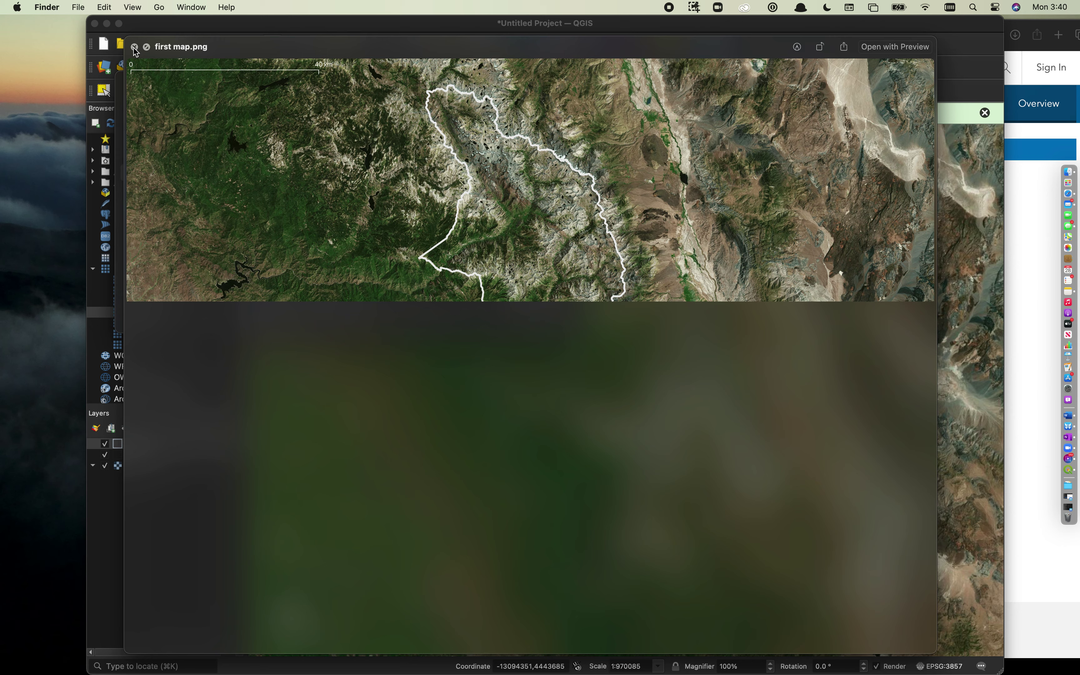
{"action": "left_click", "coordinate": [895, 47]}
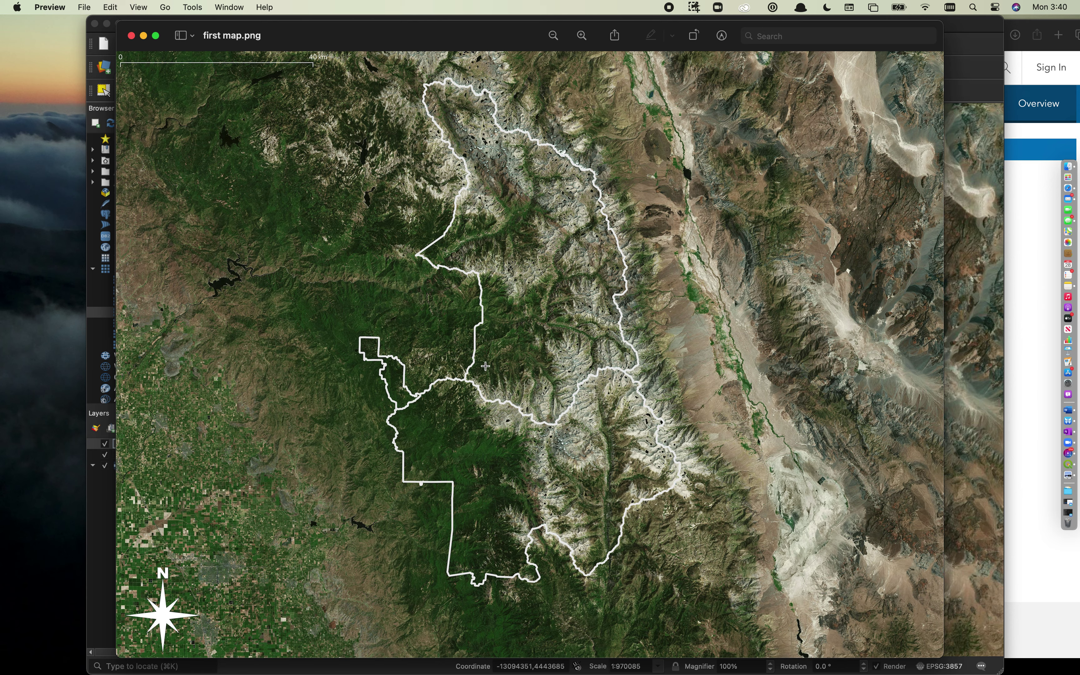
{"action": "left_click", "coordinate": [130, 35]}
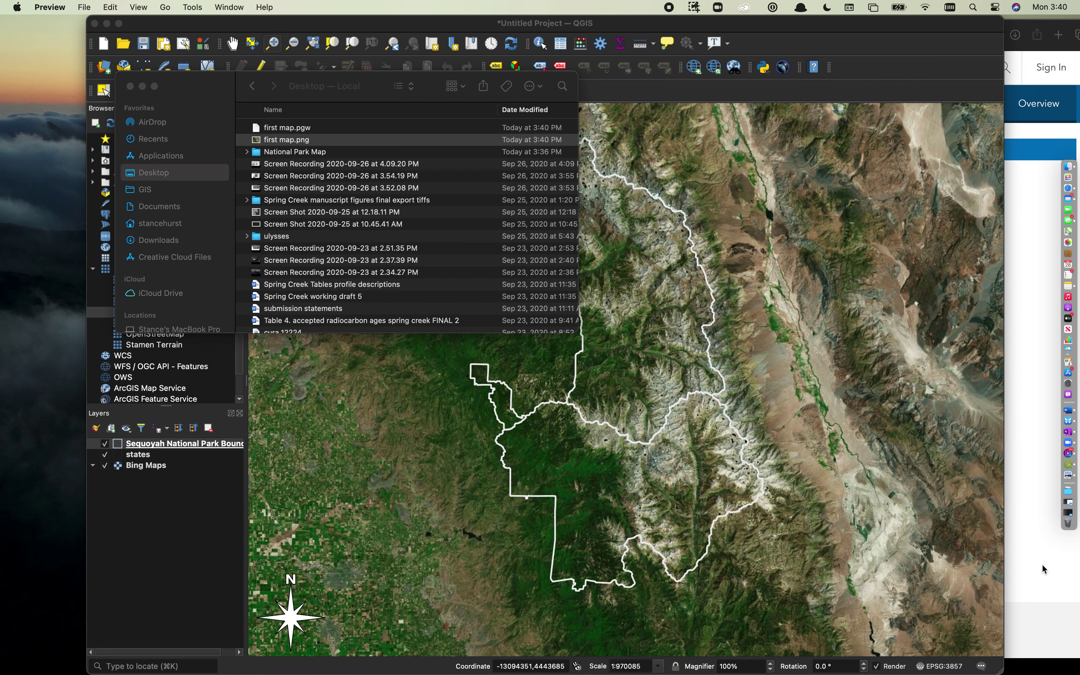
Switch to Ulysses and highlight the second map requirement, about an official national parks map, in the GIS workshop notes
{"action": "left_click", "coordinate": [1069, 424]}
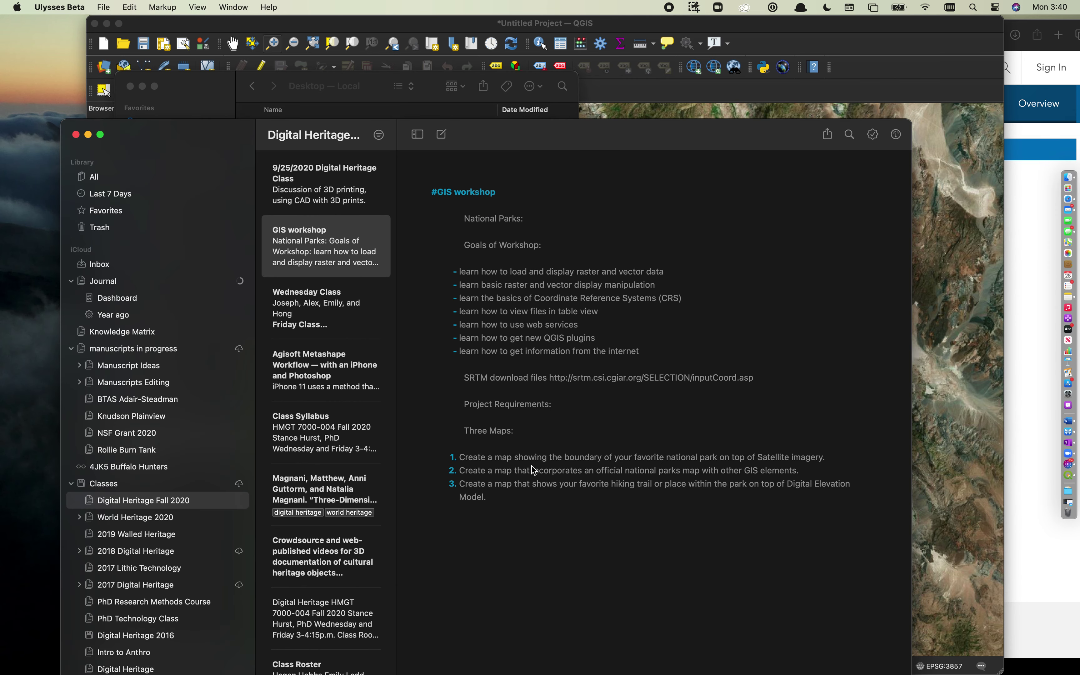
{"action": "double_click", "coordinate": [523, 469]}
{"action": "left_click", "coordinate": [809, 471]}
{"action": "left_click_drag", "start_coordinate": [809, 476], "coordinate": [460, 473]}
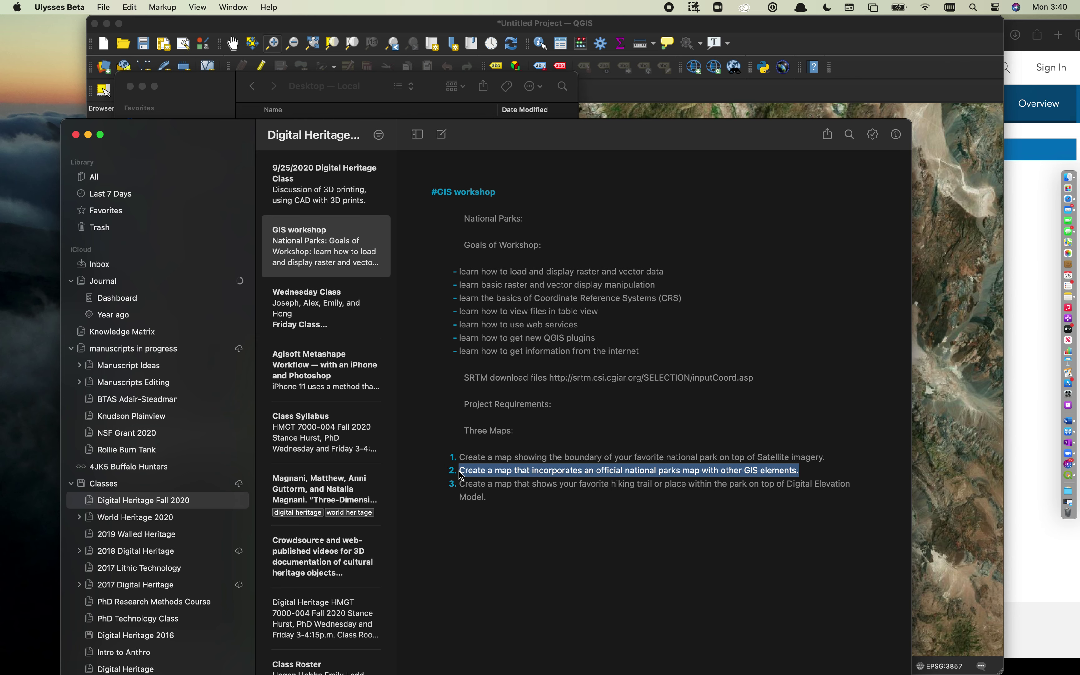